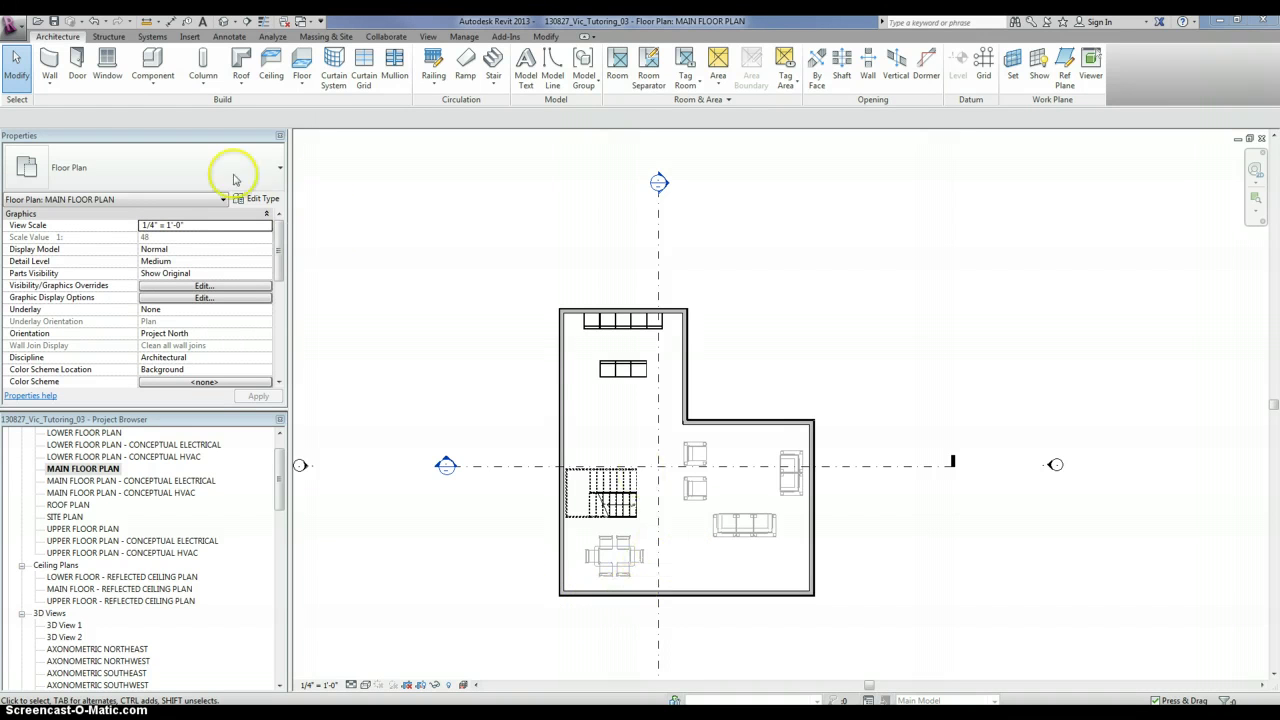
Zoom in on the reveals along the west exterior wall of MAIN FLOOR PLAN
{"action": "scroll", "coordinate": [658, 521], "scroll_direction": "up", "scroll_amount": 2}
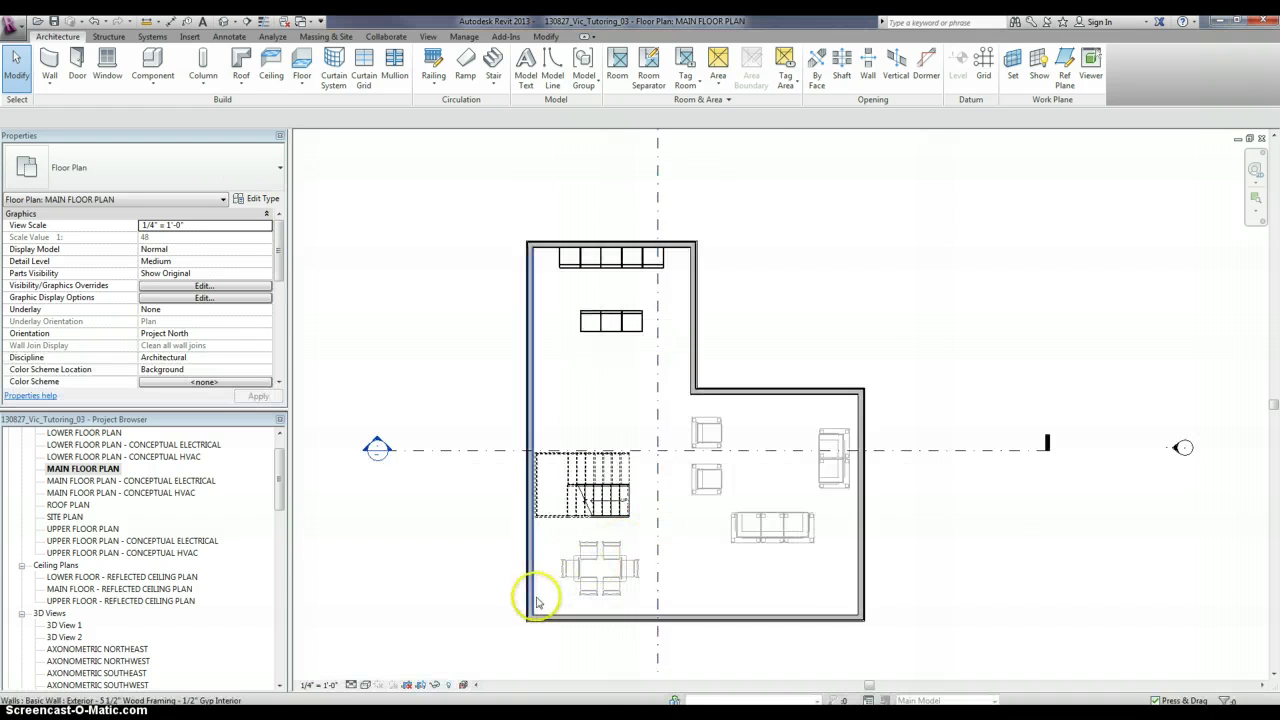
{"action": "scroll", "coordinate": [530, 600], "scroll_direction": "up", "scroll_amount": 2}
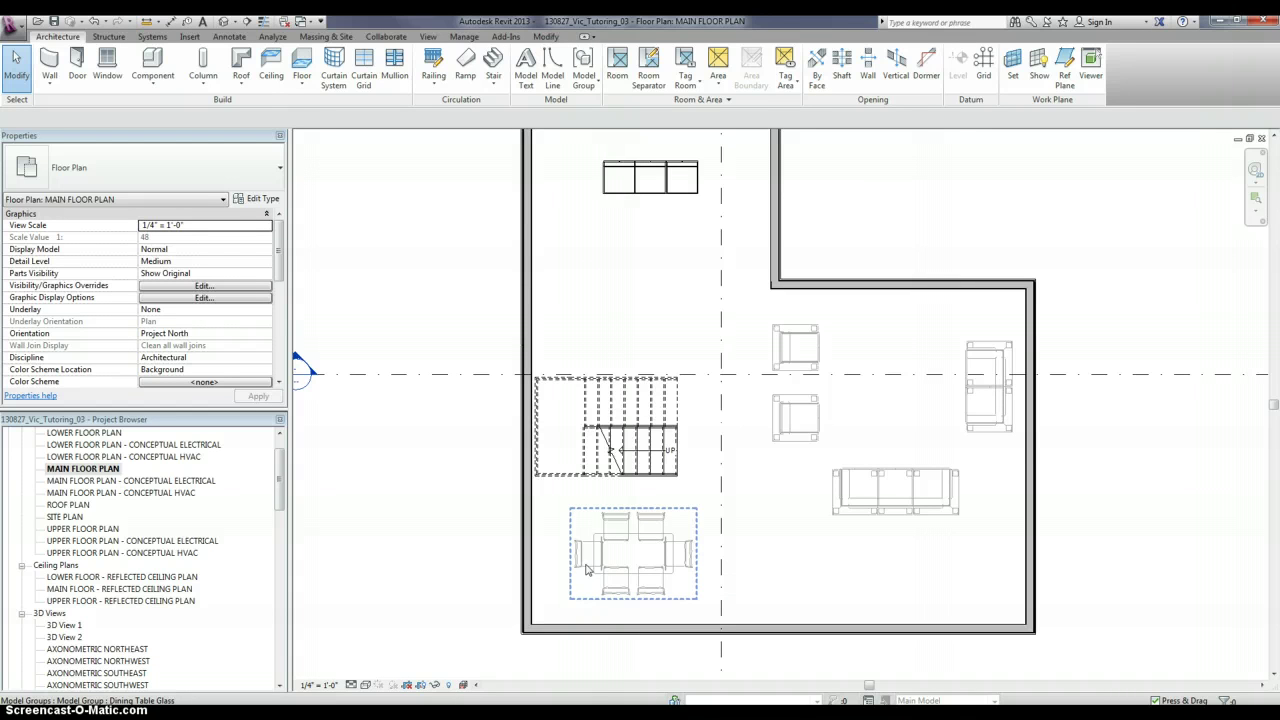
{"action": "scroll", "coordinate": [533, 330], "scroll_direction": "up", "scroll_amount": 5}
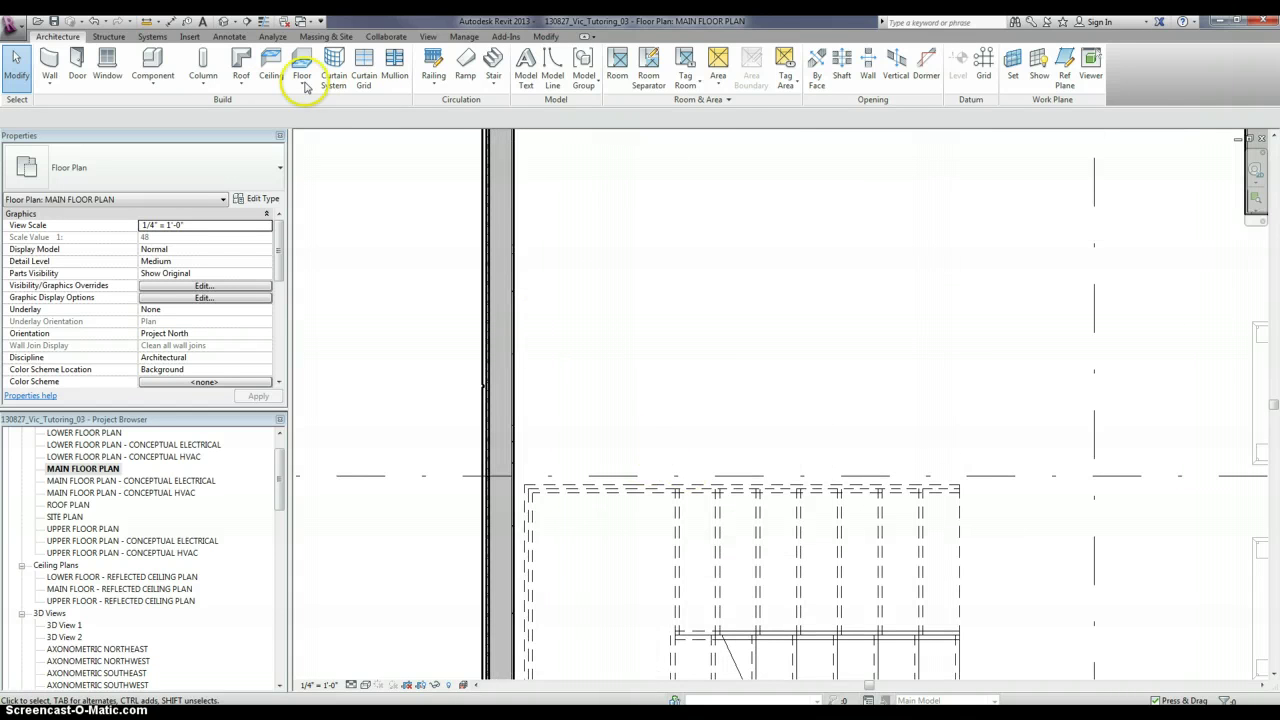
{"action": "scroll", "coordinate": [437, 287], "scroll_direction": "up", "scroll_amount": 2}
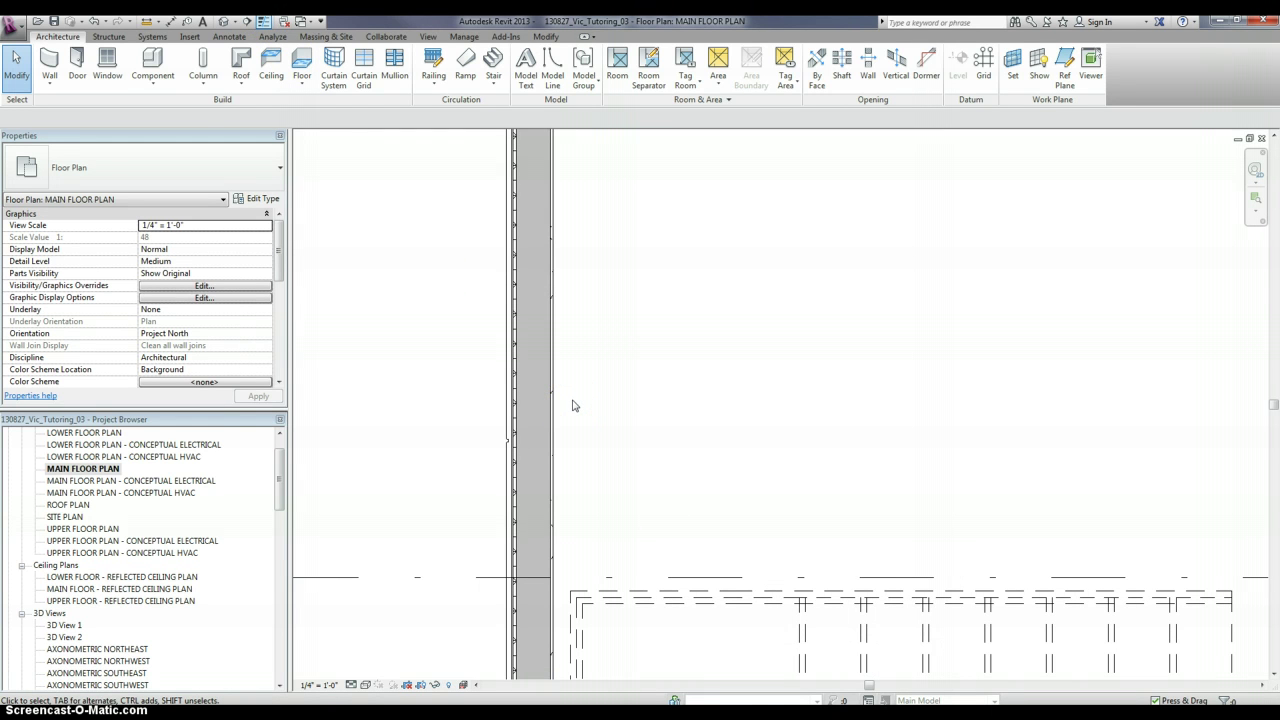
Inspect a west-wall reveal, then select the west exterior framing wall
{"action": "left_click", "coordinate": [508, 440]}
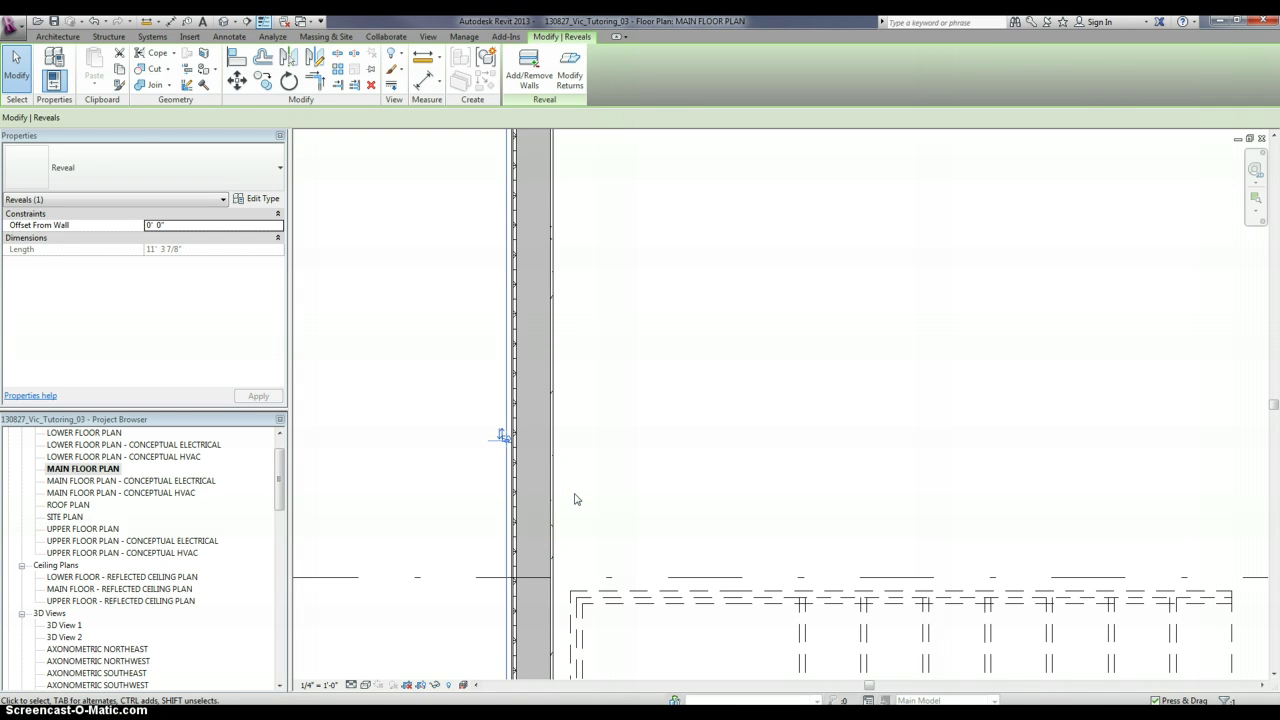
{"action": "key", "text": "Escape"}
{"action": "left_click", "coordinate": [651, 507]}
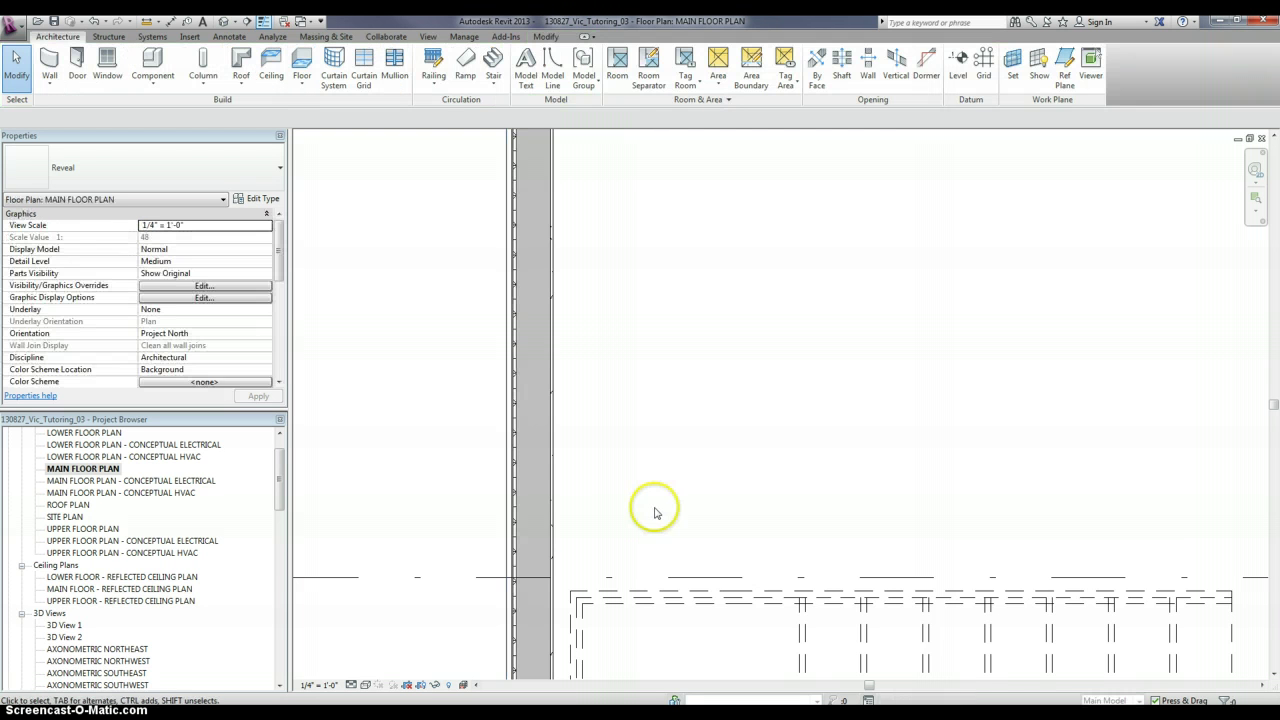
{"action": "left_click", "coordinate": [553, 440]}
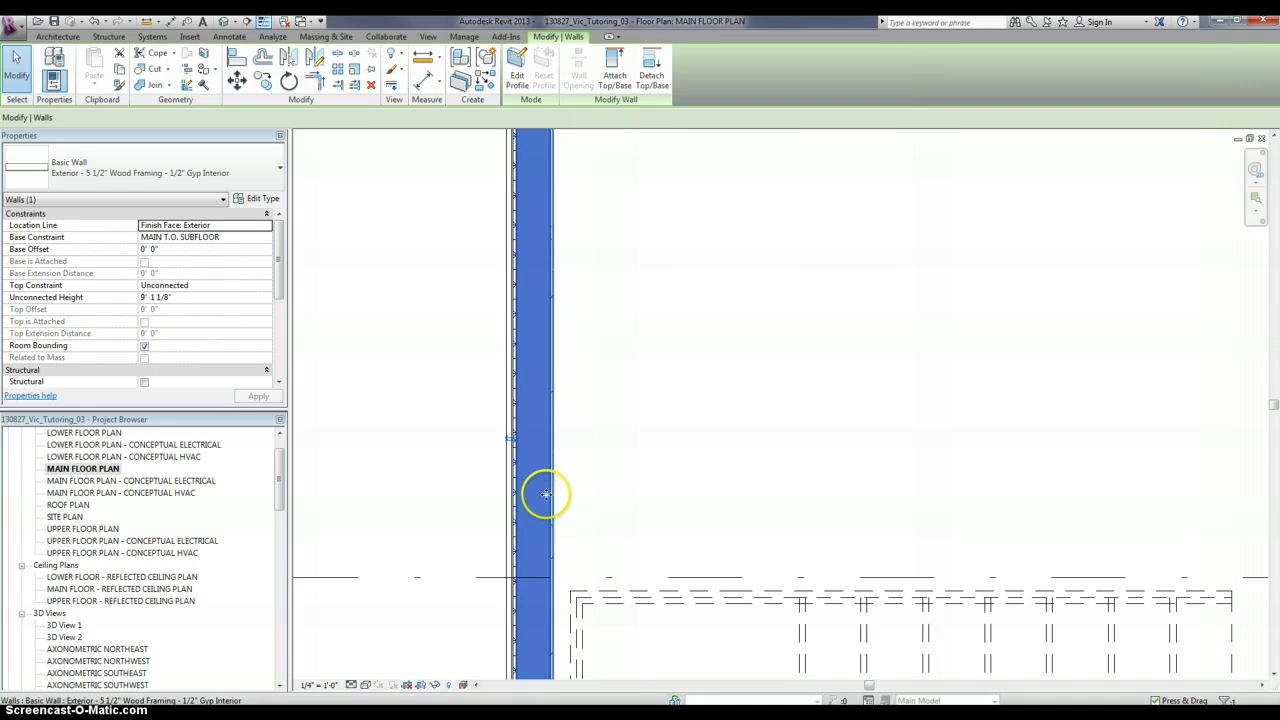
Deselect the framing wall and select the White Stucco over 1/2" CDX Plywood finish wall
{"action": "scroll", "coordinate": [553, 458], "scroll_direction": "down", "scroll_amount": 4}
{"action": "scroll", "coordinate": [550, 458], "scroll_direction": "up", "scroll_amount": 6}
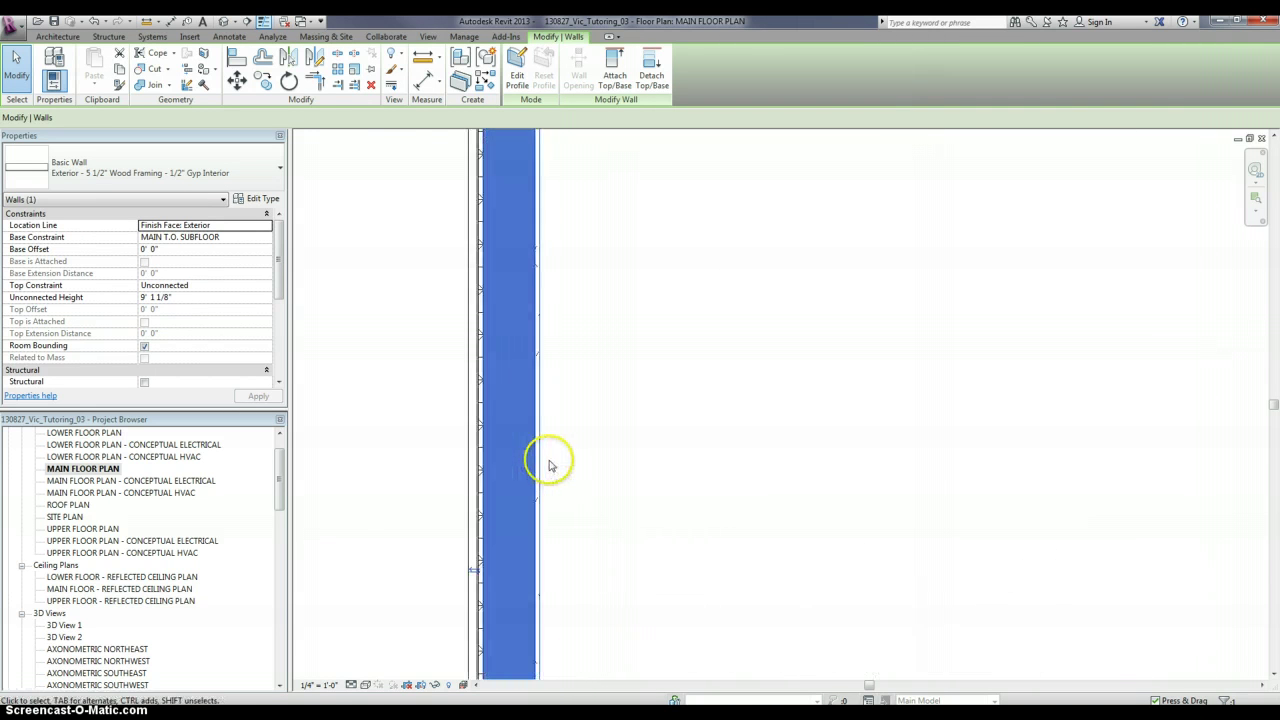
{"action": "scroll", "coordinate": [538, 472], "scroll_direction": "down", "scroll_amount": 3}
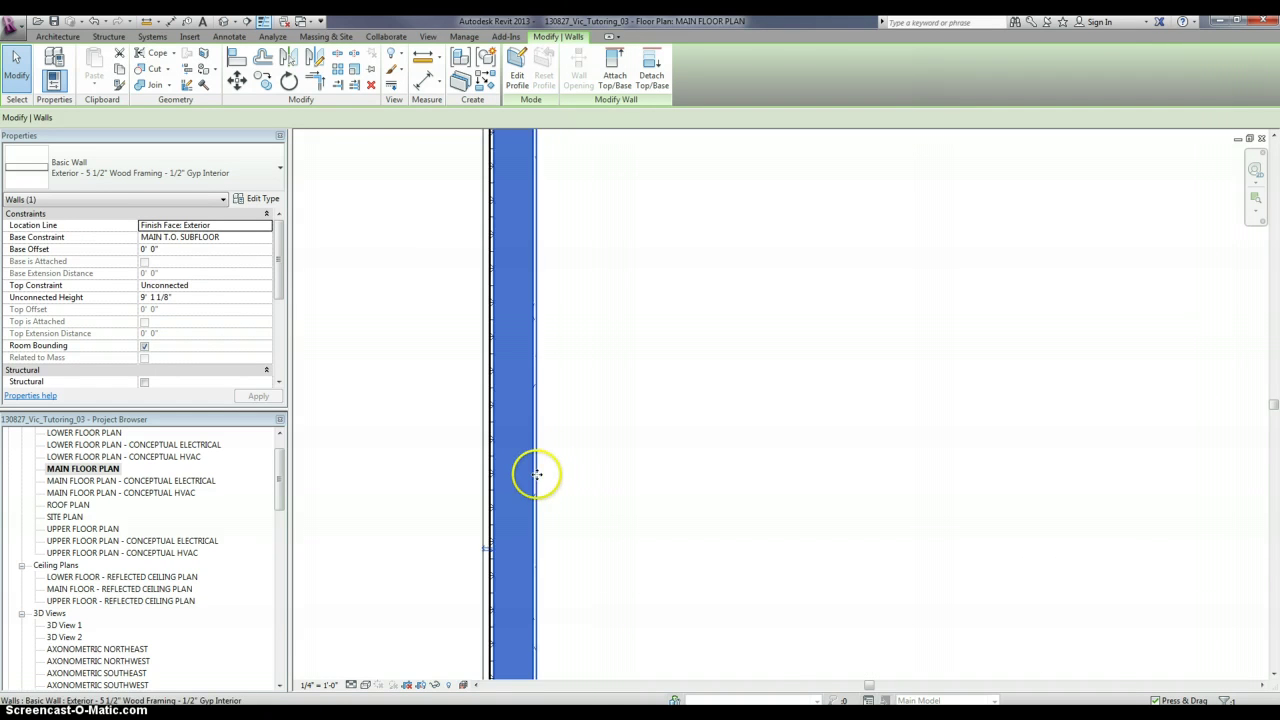
{"action": "left_click", "coordinate": [553, 467]}
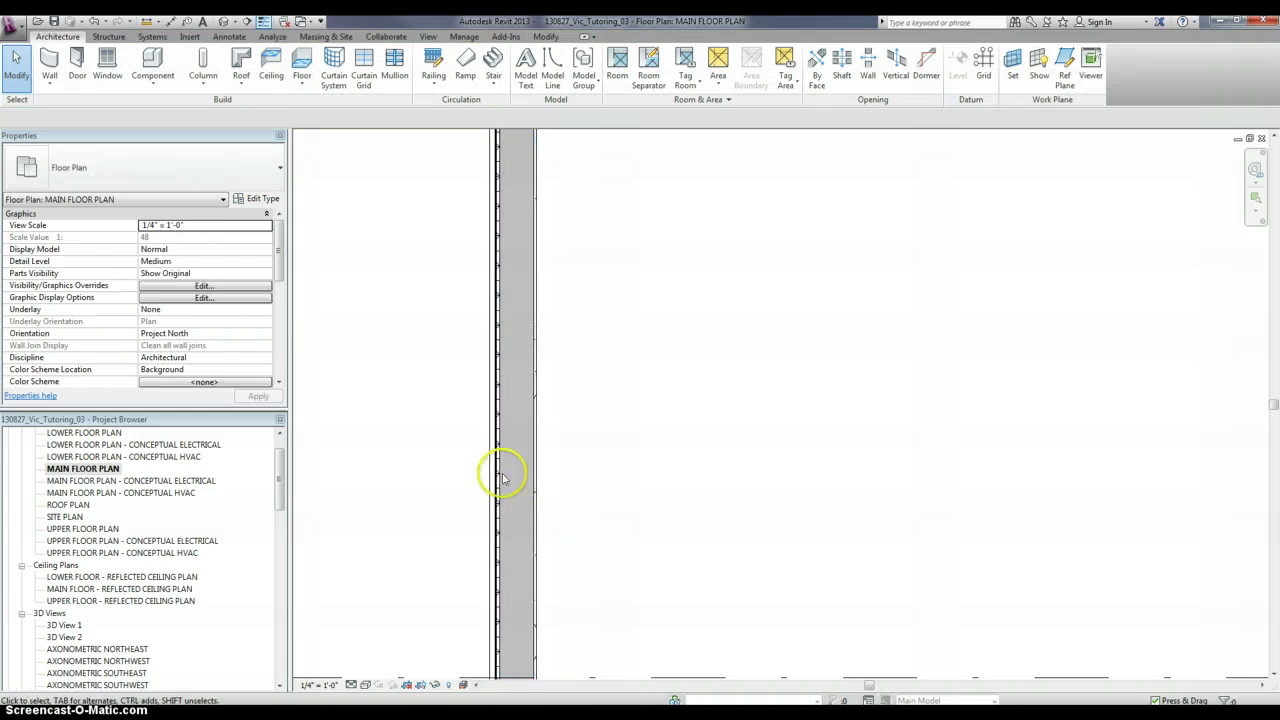
{"action": "scroll", "coordinate": [574, 471], "scroll_direction": "down", "scroll_amount": 2}
{"action": "scroll", "coordinate": [508, 311], "scroll_direction": "up", "scroll_amount": 3}
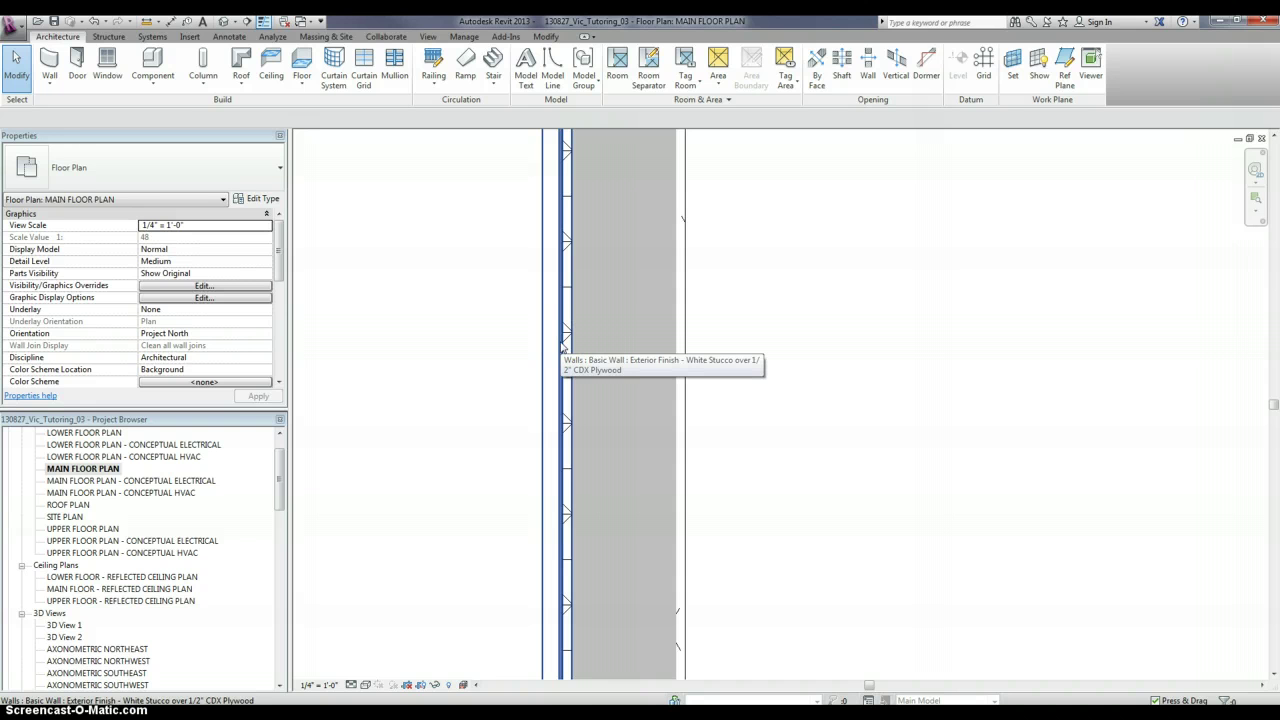
{"action": "left_click", "coordinate": [562, 345]}
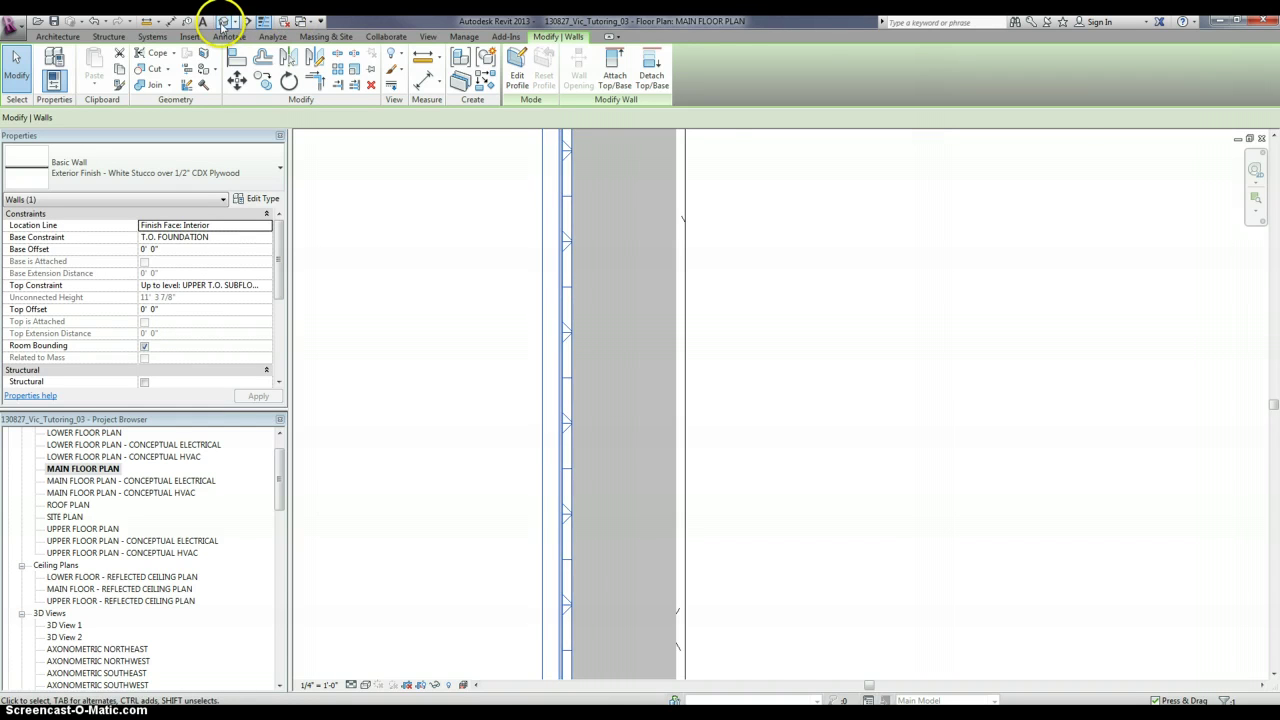
Check the stucco foundation wall in the Default 3D View, then open UPPER FLOOR PLAN
{"action": "left_click", "coordinate": [222, 22]}
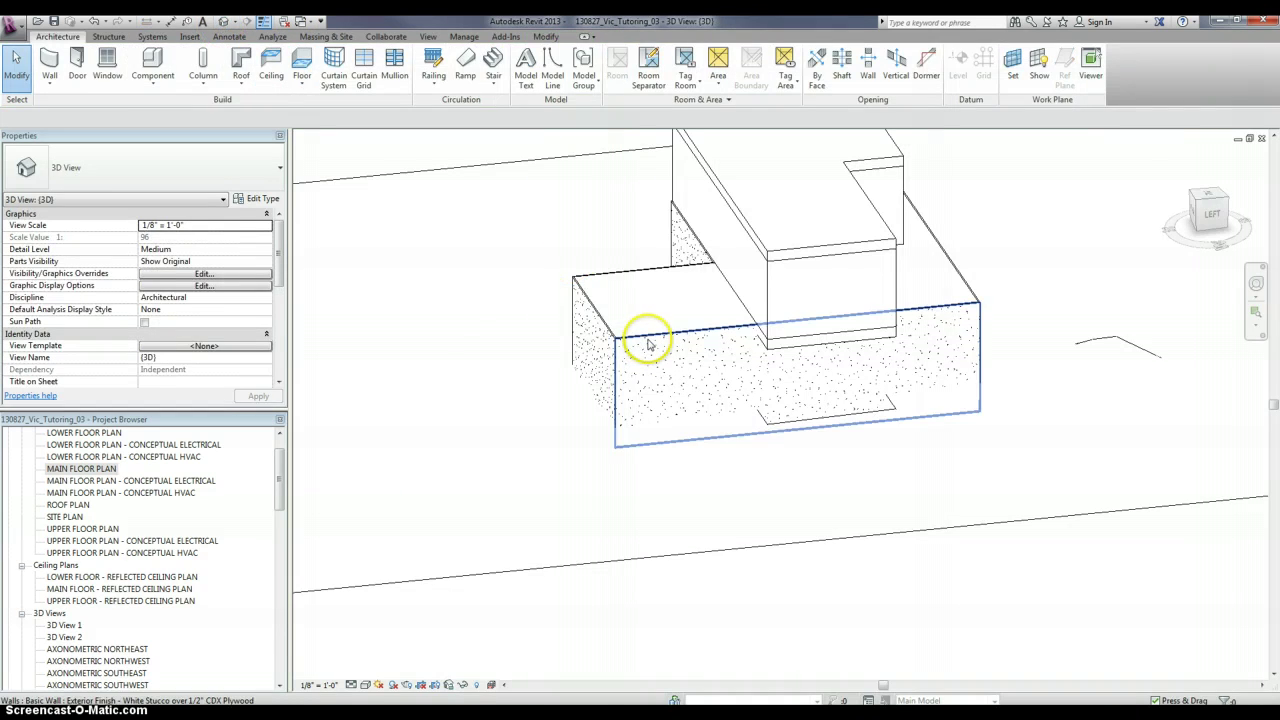
{"action": "left_click", "coordinate": [648, 344]}
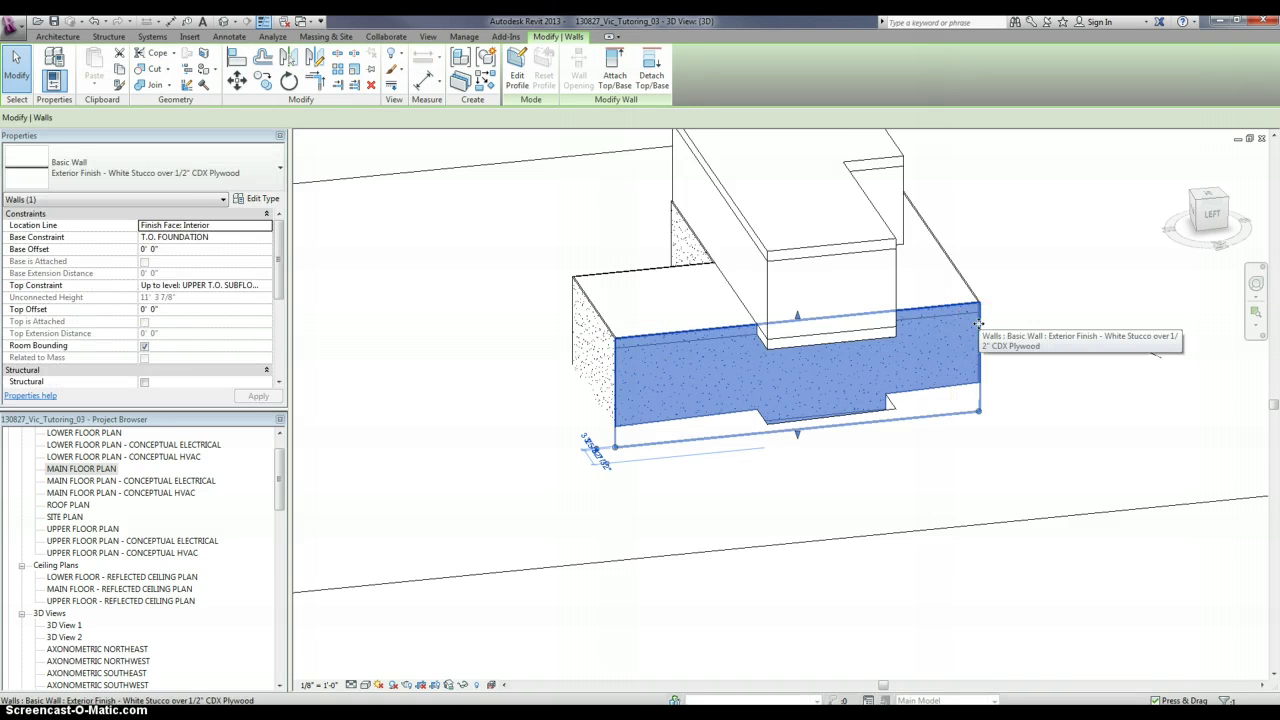
{"action": "middle_click_drag", "start_coordinate": [978, 323], "coordinate": [725, 293], "text": "shift"}
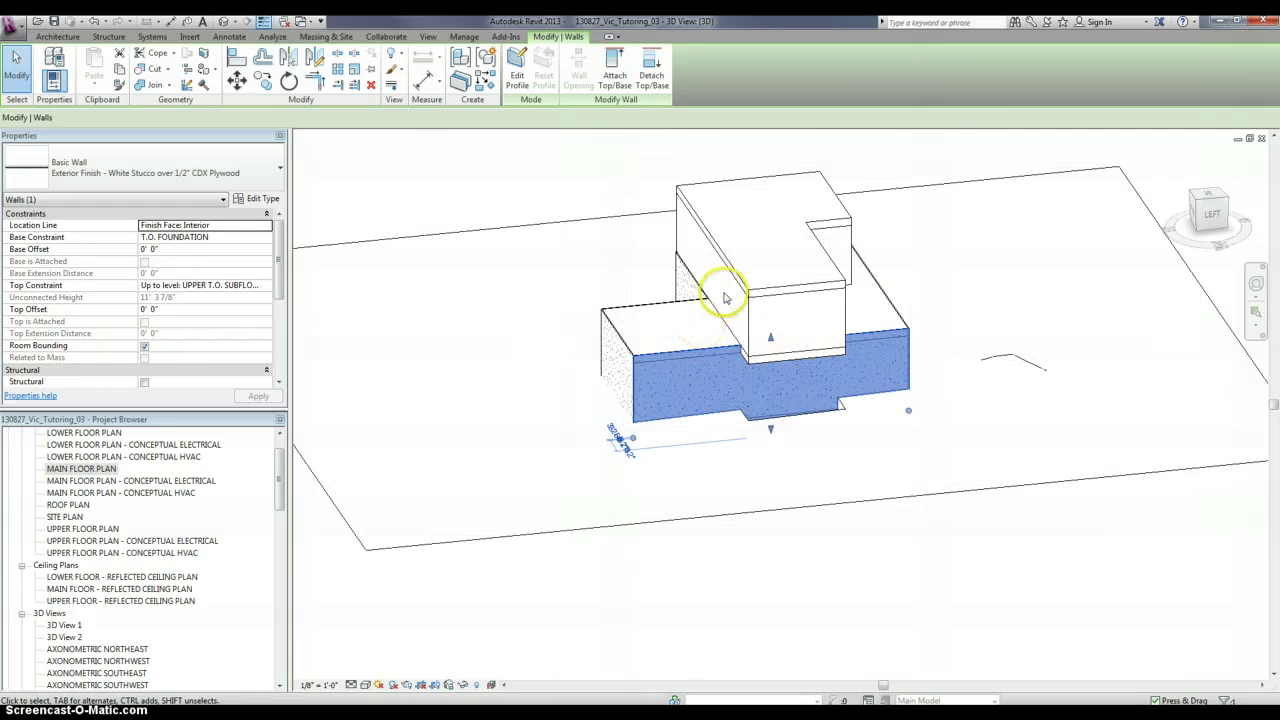
{"action": "scroll", "coordinate": [714, 288], "scroll_direction": "up", "scroll_amount": 2}
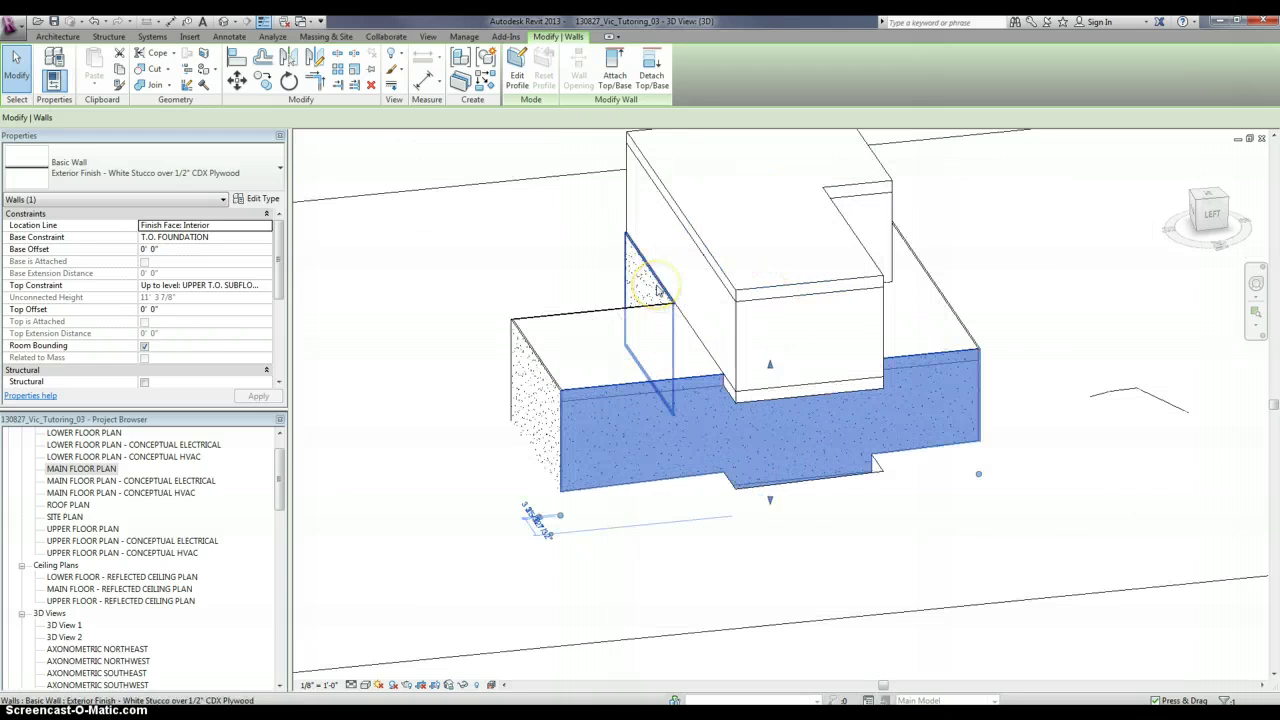
{"action": "left_click", "coordinate": [738, 400]}
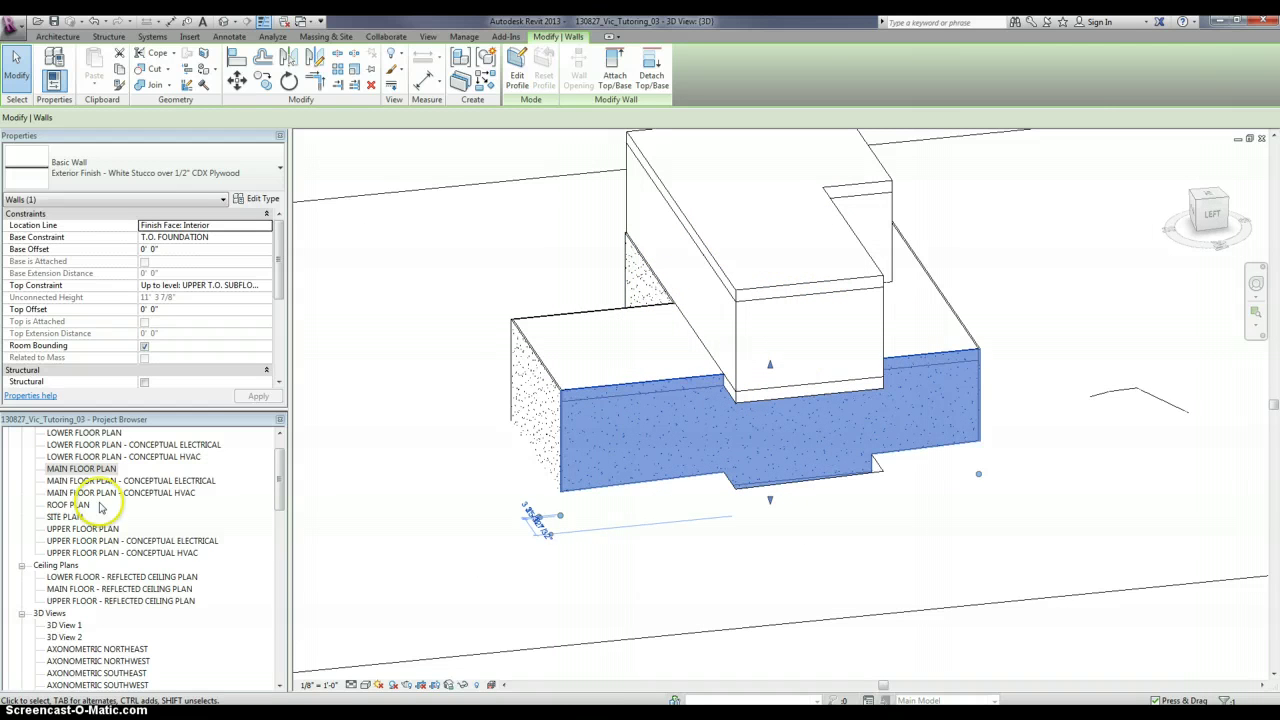
{"action": "double_click", "coordinate": [84, 529]}
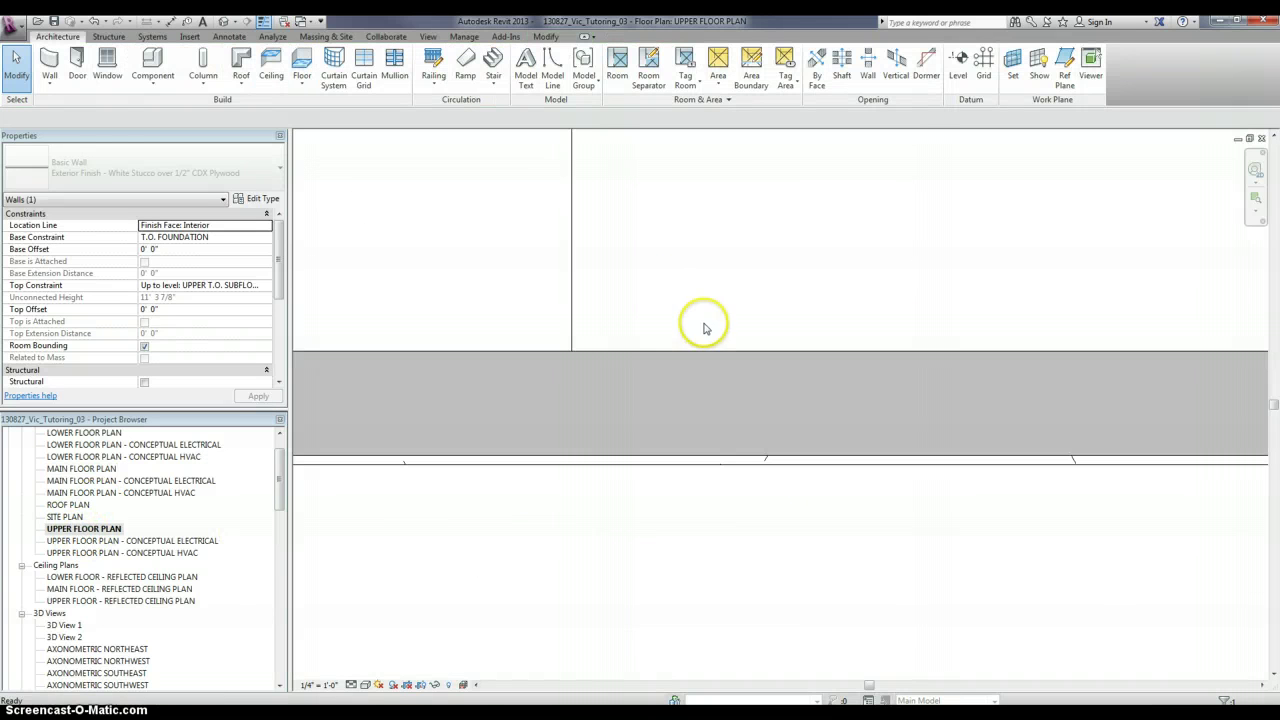
Start the Wall tool with Finish Face: Interior as the location line
{"action": "scroll", "coordinate": [580, 480], "scroll_direction": "down", "scroll_amount": 5}
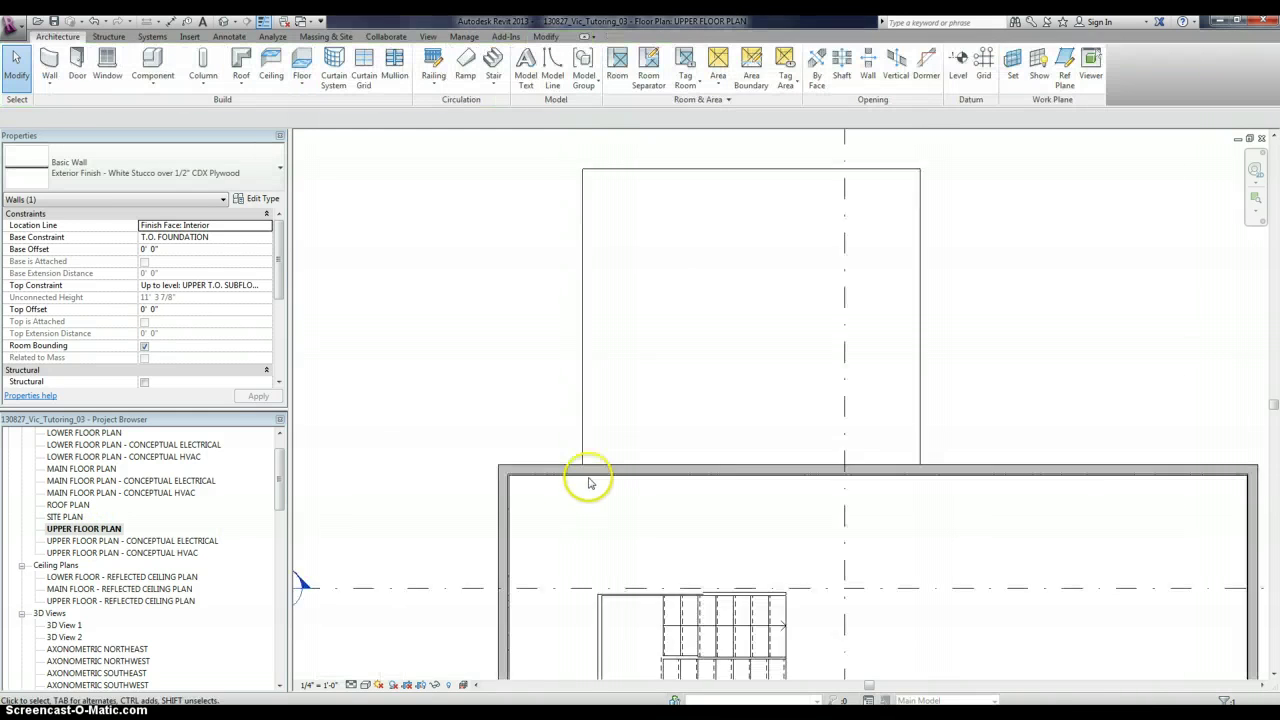
{"action": "key", "text": "Escape"}
{"action": "scroll", "coordinate": [657, 534], "scroll_direction": "up", "scroll_amount": 2}
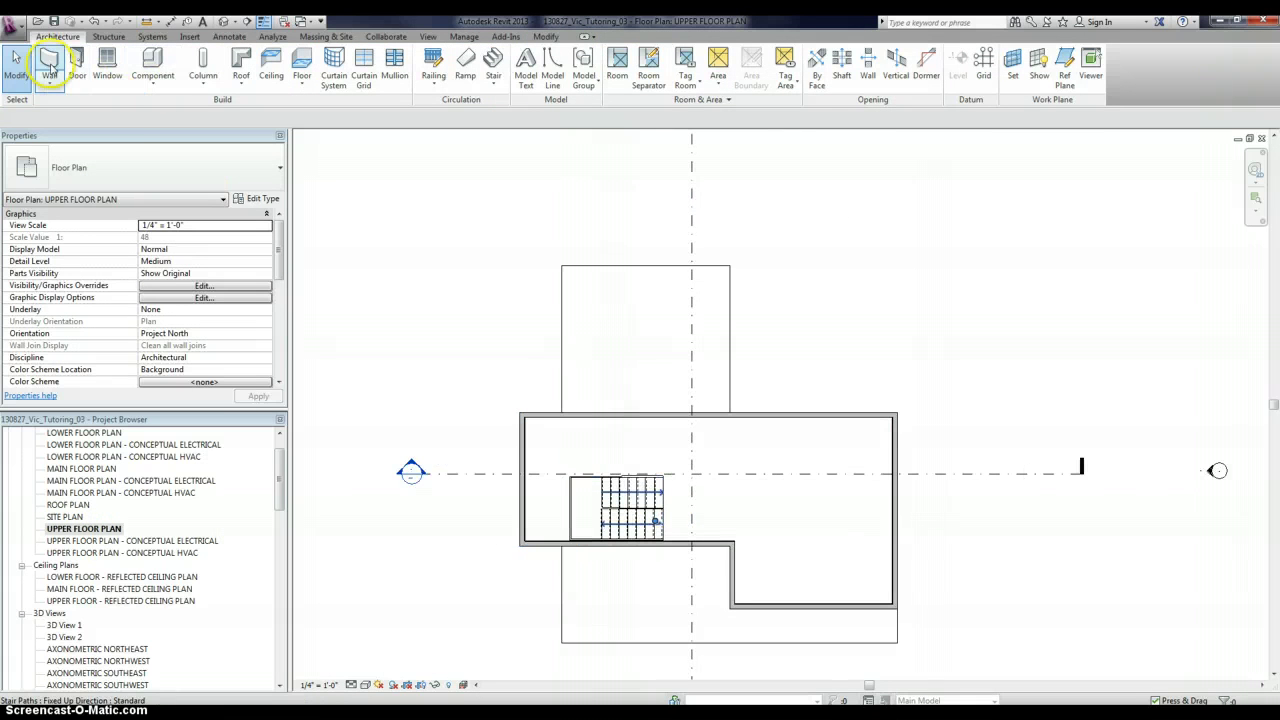
{"action": "left_click", "coordinate": [47, 62]}
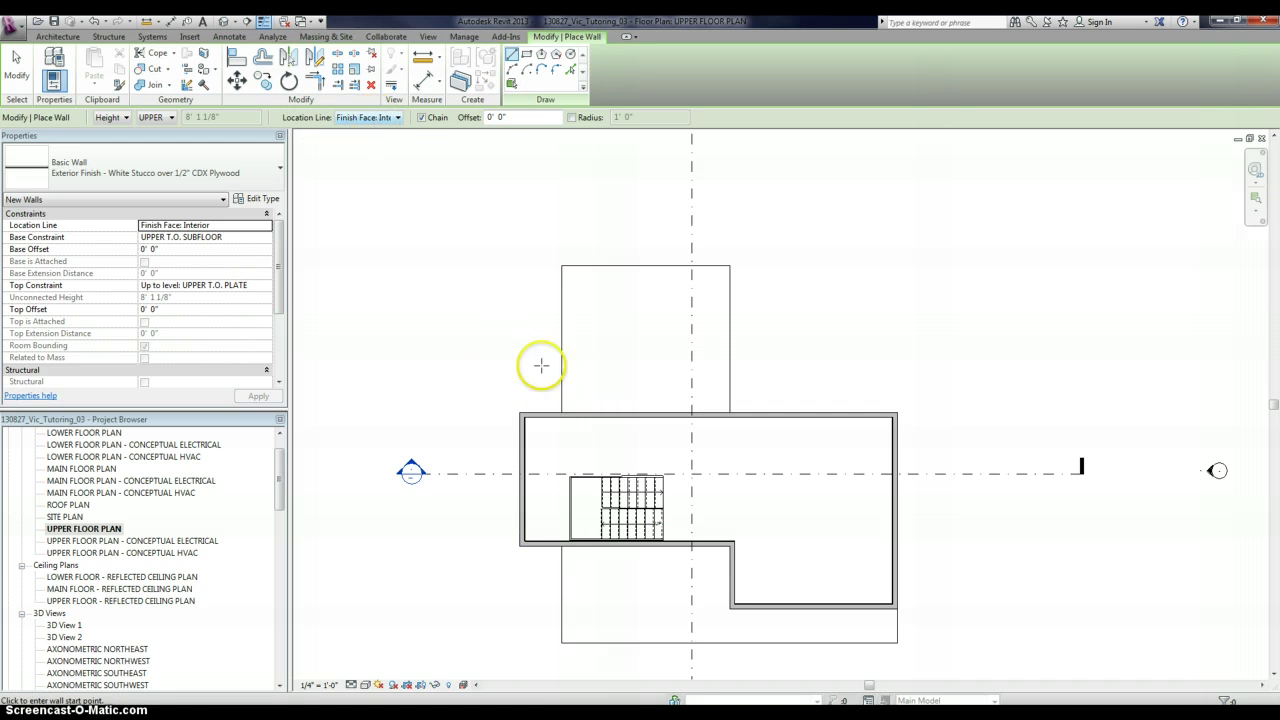
{"action": "left_click", "coordinate": [397, 118]}
{"action": "left_click", "coordinate": [370, 161]}
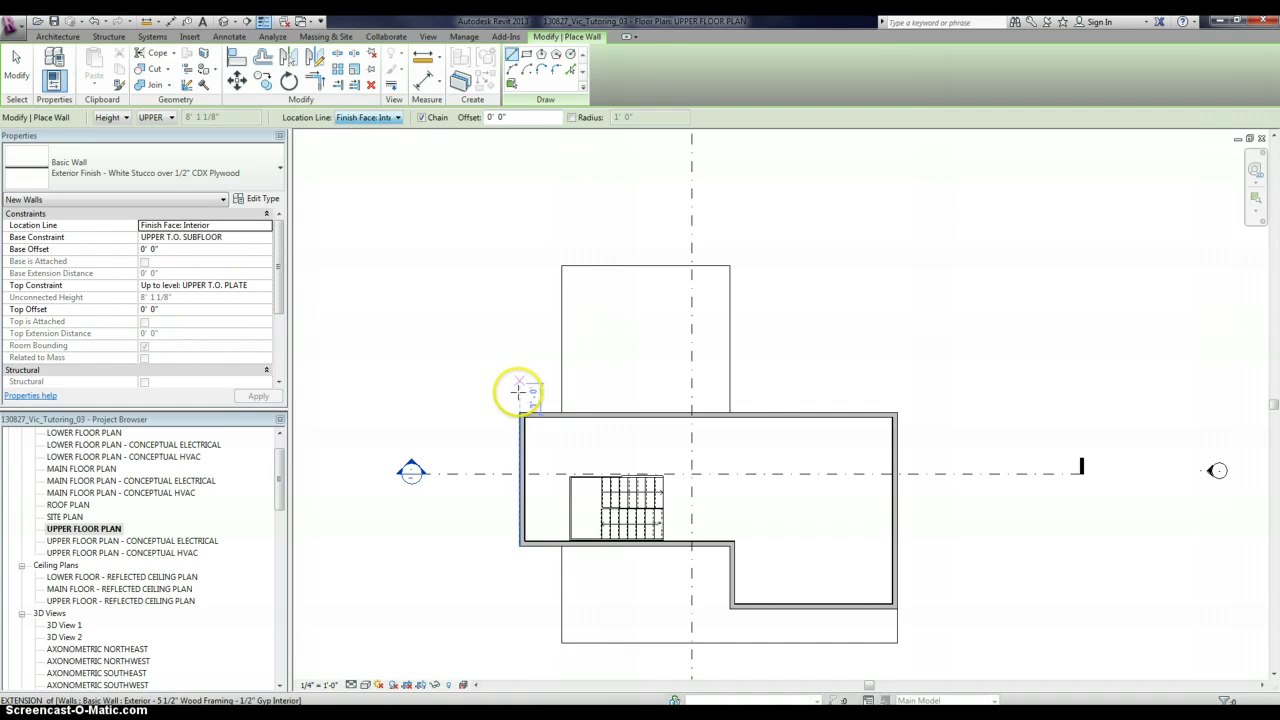
Draw stucco walls from the upper-left corner around to the notch's inner corner
{"action": "left_click", "coordinate": [519, 412]}
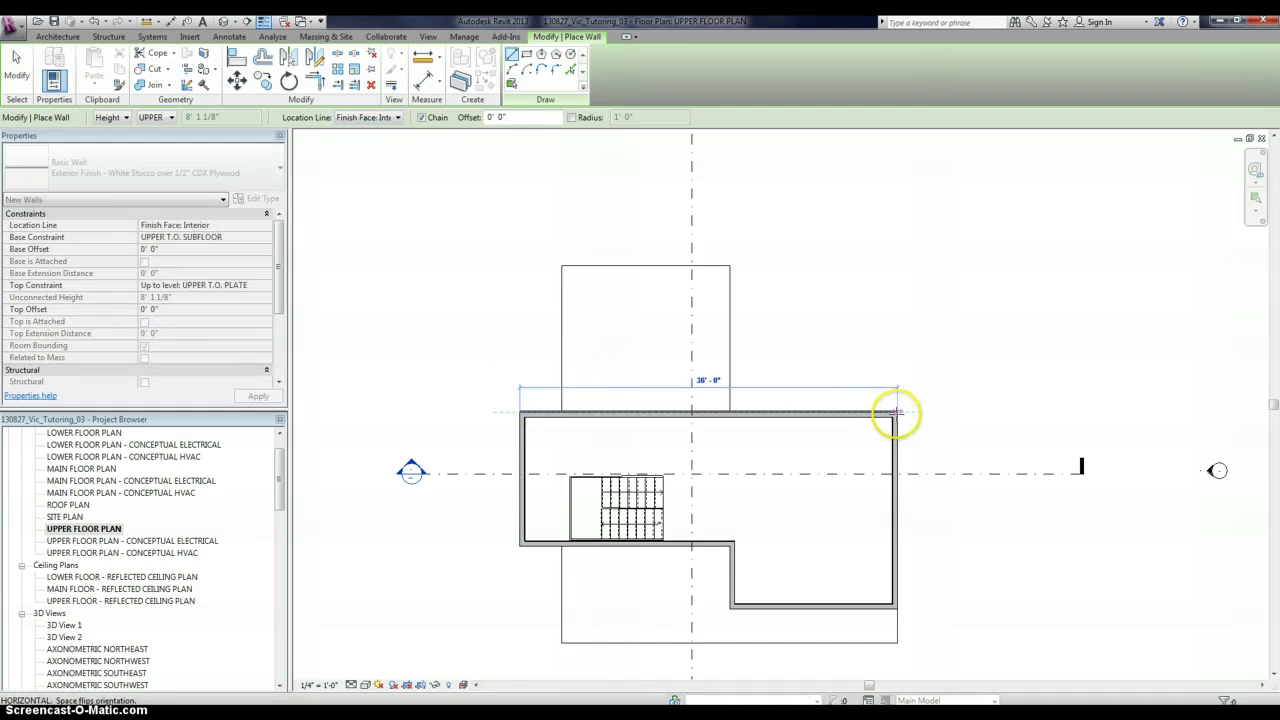
{"action": "left_click", "coordinate": [895, 413]}
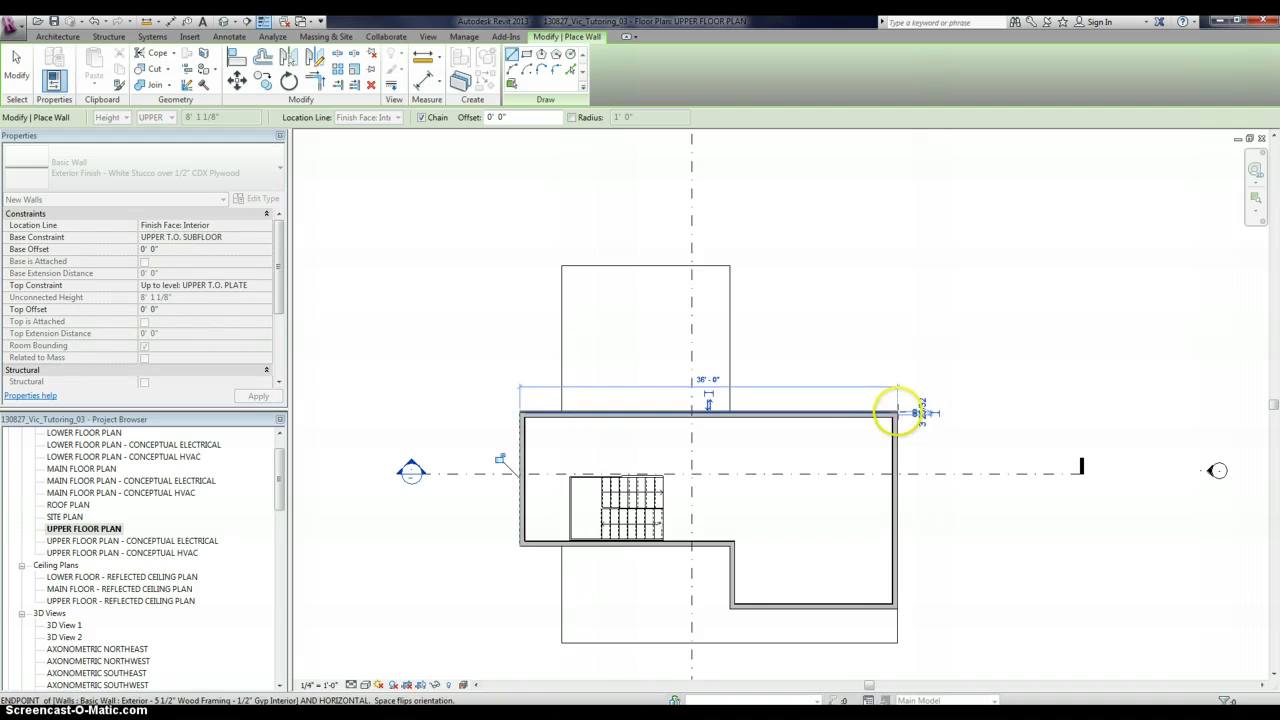
{"action": "left_click", "coordinate": [895, 607]}
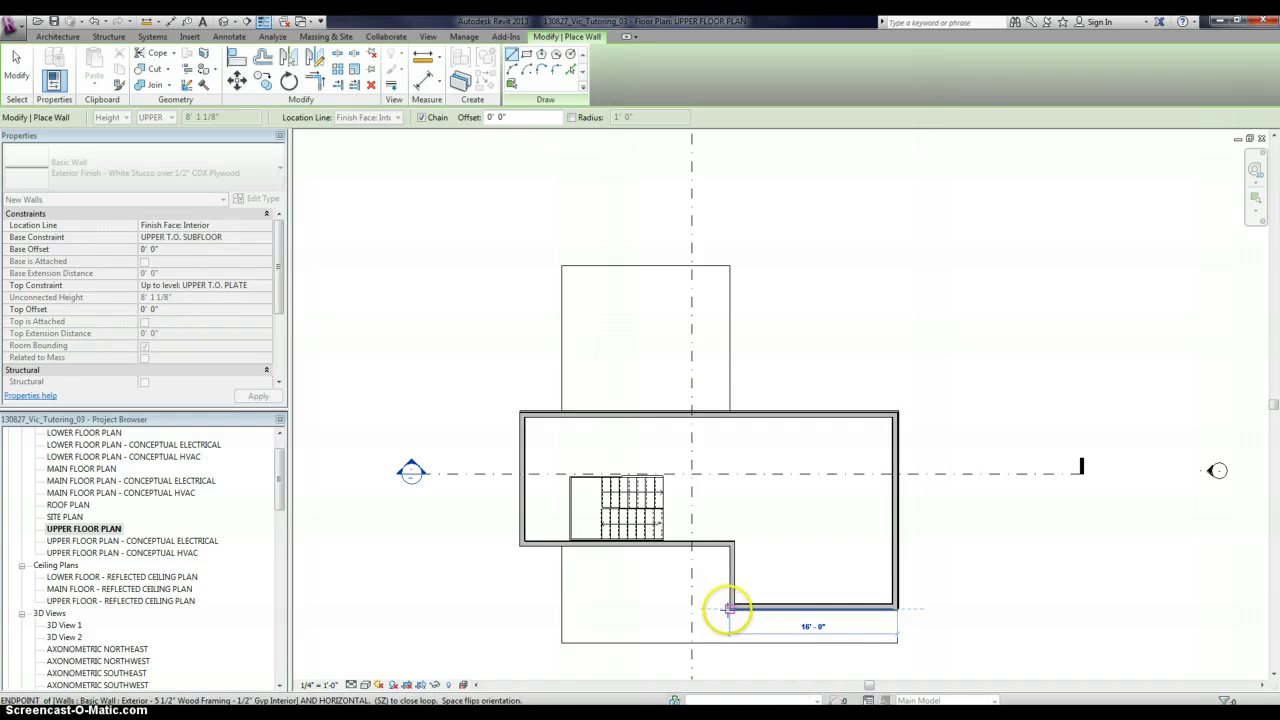
{"action": "left_click", "coordinate": [728, 608]}
{"action": "scroll", "coordinate": [728, 608], "scroll_direction": "up", "scroll_amount": 5}
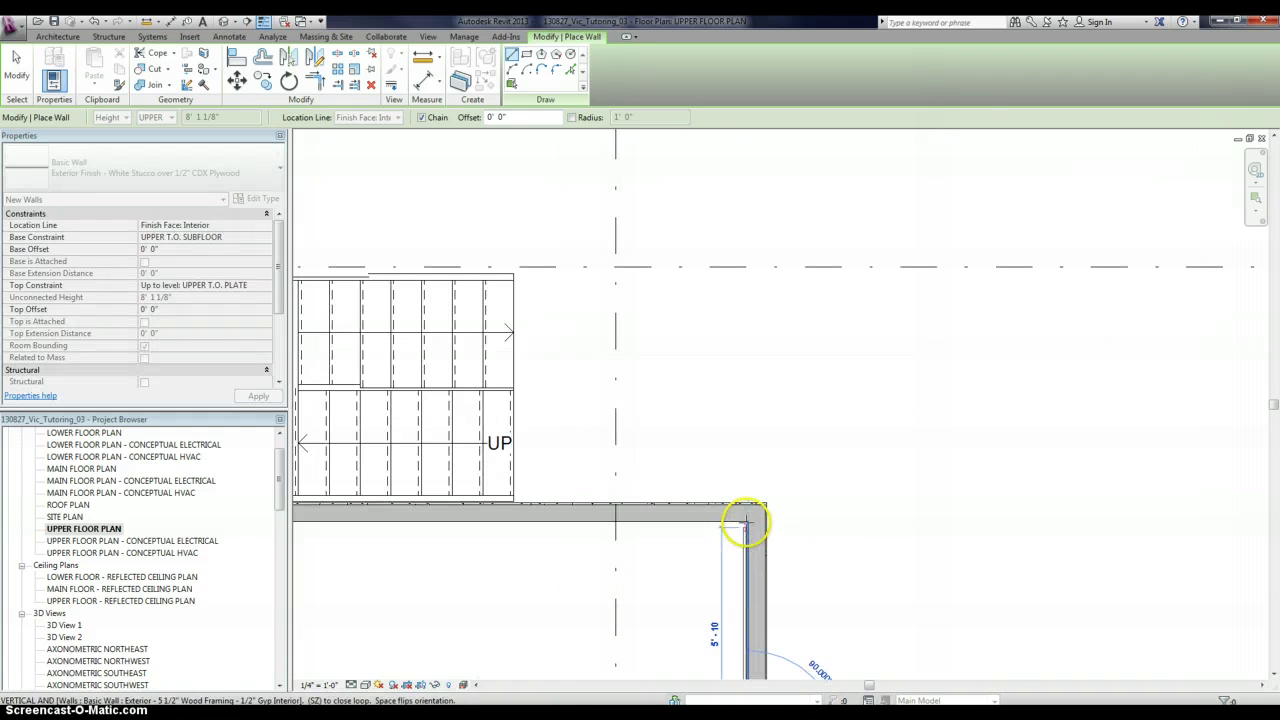
{"action": "left_click", "coordinate": [744, 520]}
{"action": "left_click", "coordinate": [15, 58]}
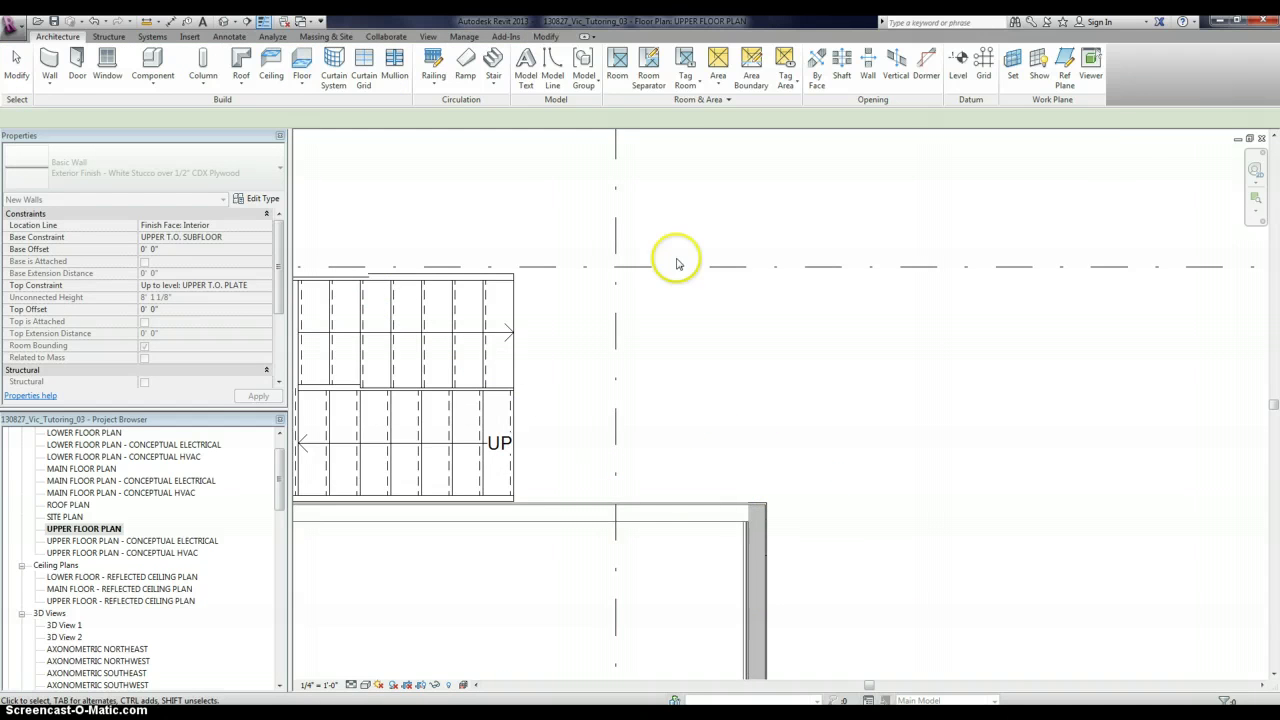
{"action": "scroll", "coordinate": [674, 260], "scroll_direction": "down", "scroll_amount": 3}
Create a similar stucco wall running leftward from the notch corner to close the enclosure
{"action": "left_click", "coordinate": [724, 510]}
{"action": "right_click", "coordinate": [724, 510]}
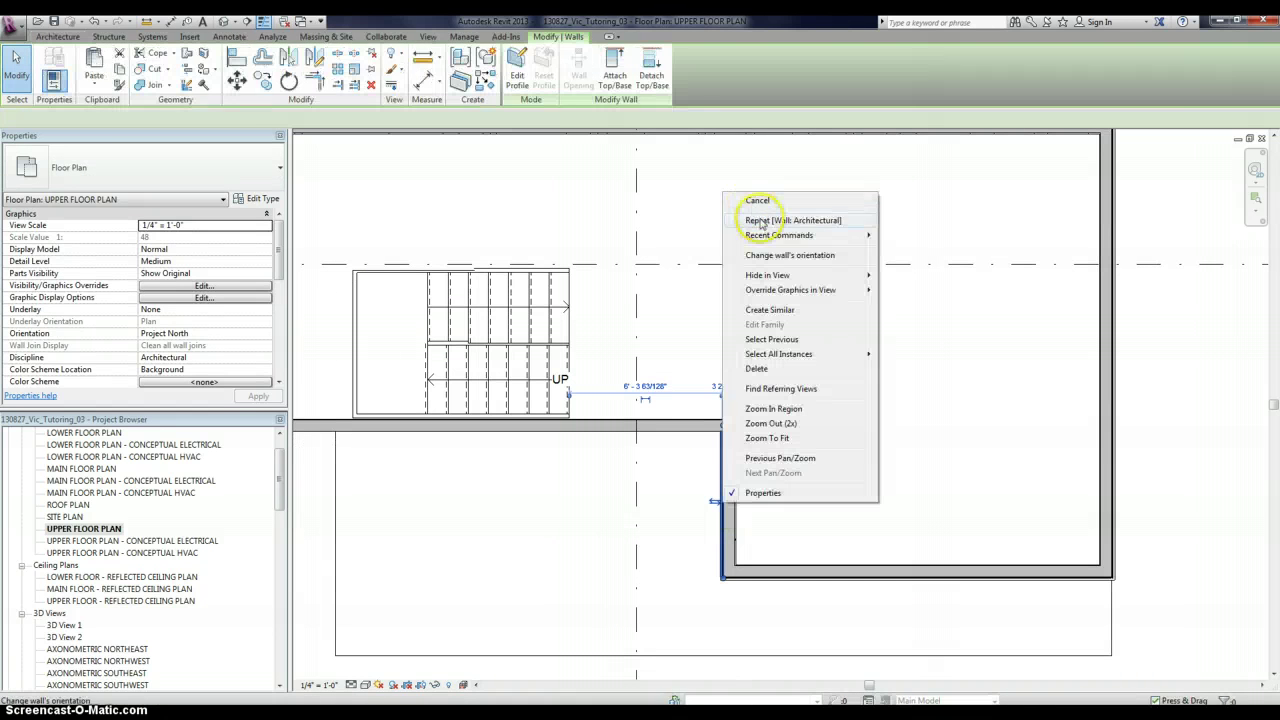
{"action": "left_click", "coordinate": [775, 310]}
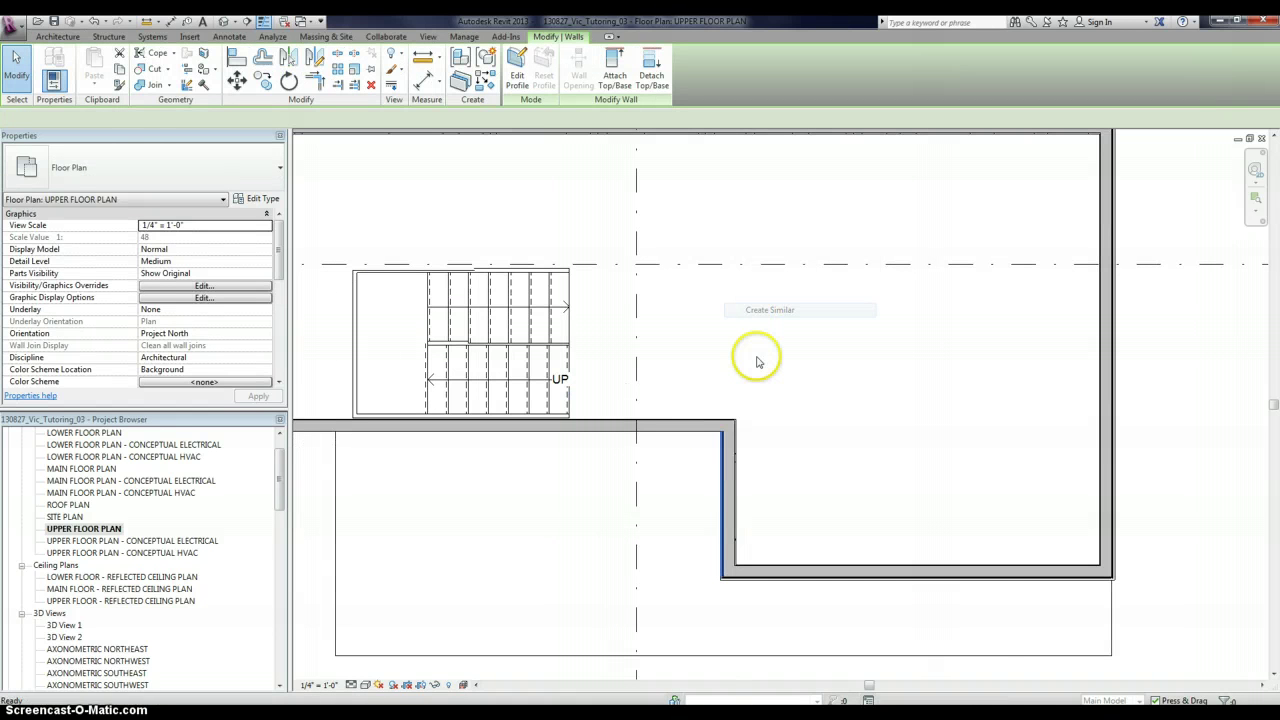
{"action": "left_click", "coordinate": [721, 427]}
{"action": "scroll", "coordinate": [615, 433], "scroll_direction": "down", "scroll_amount": 2}
{"action": "scroll", "coordinate": [620, 432], "scroll_direction": "down", "scroll_amount": 2}
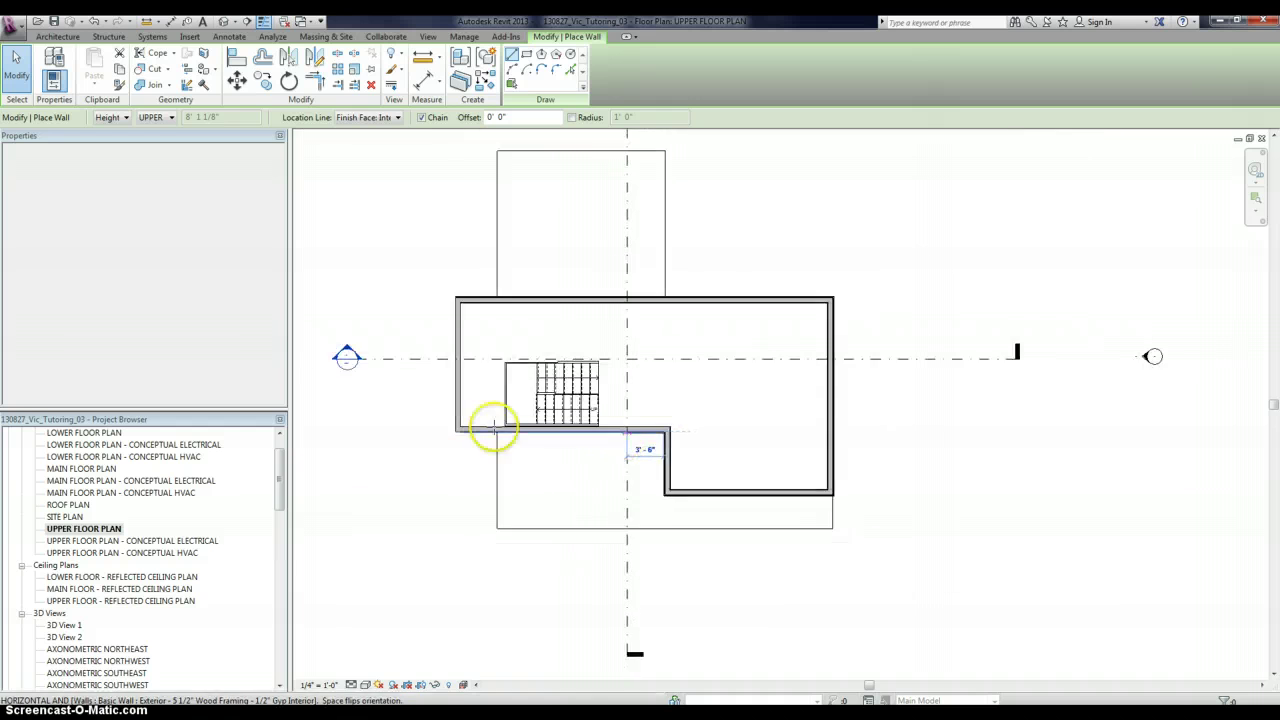
{"action": "left_click", "coordinate": [471, 432]}
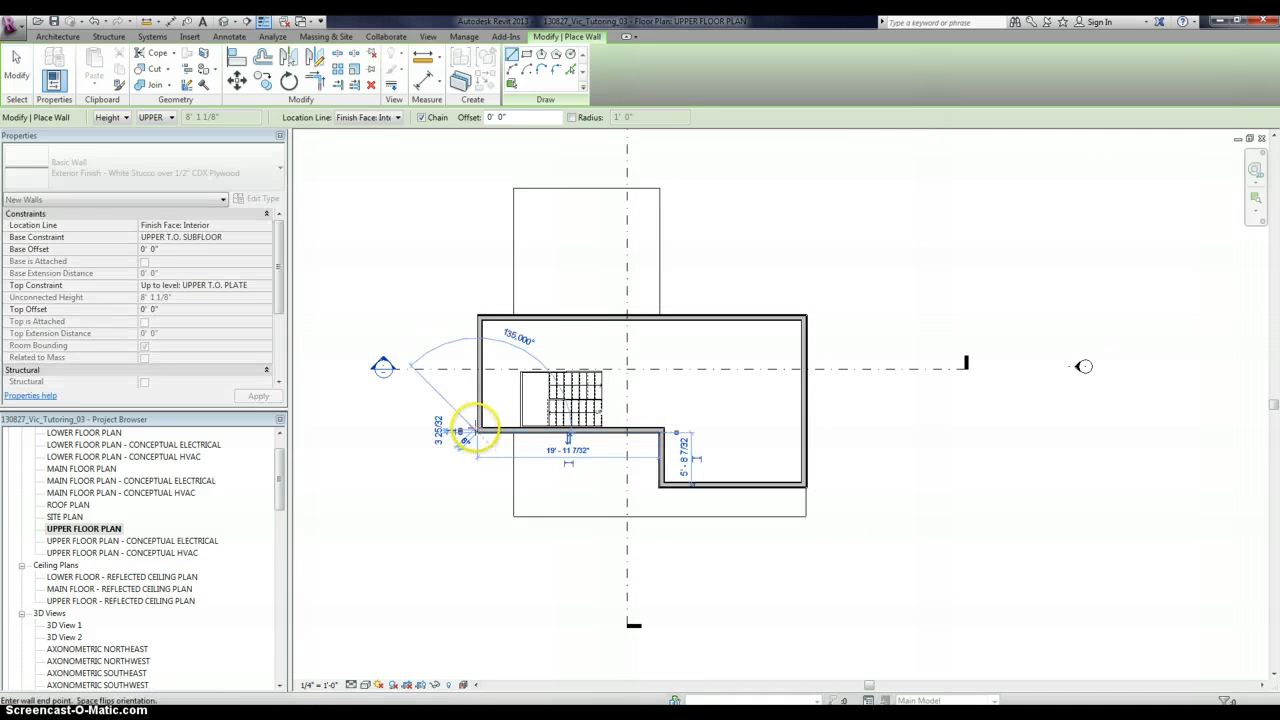
{"action": "scroll", "coordinate": [471, 400], "scroll_direction": "up", "scroll_amount": 4}
{"action": "scroll", "coordinate": [471, 300], "scroll_direction": "up", "scroll_amount": 5}
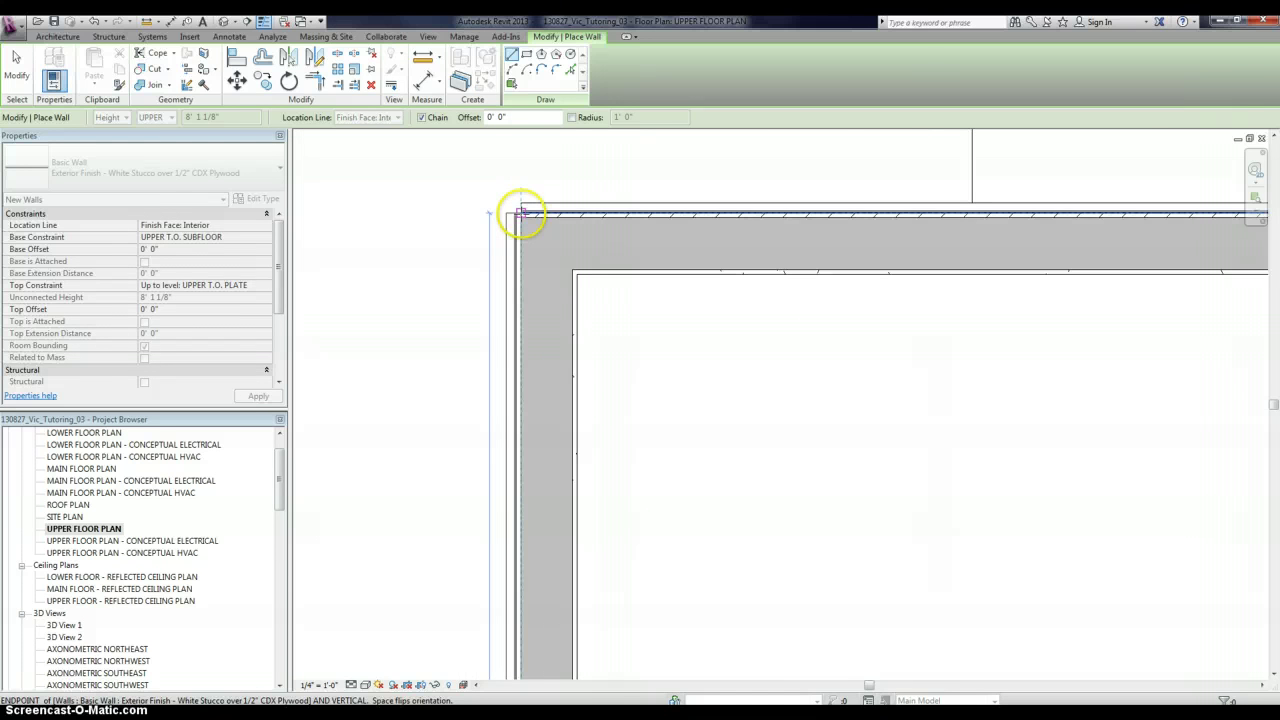
{"action": "left_click", "coordinate": [15, 72]}
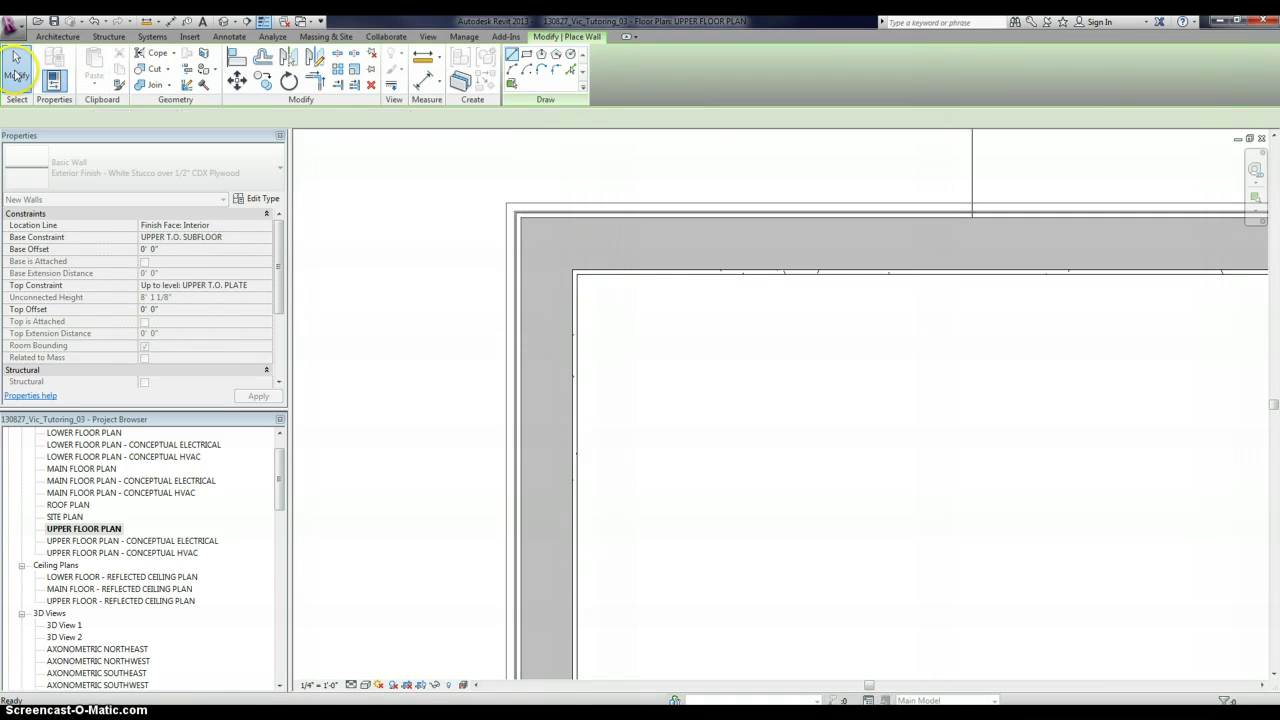
Zoom out and select the building section across the plan
{"action": "scroll", "coordinate": [603, 240], "scroll_direction": "down", "scroll_amount": 2}
{"action": "scroll", "coordinate": [553, 445], "scroll_direction": "down", "scroll_amount": 3}
{"action": "left_click", "coordinate": [557, 398]}
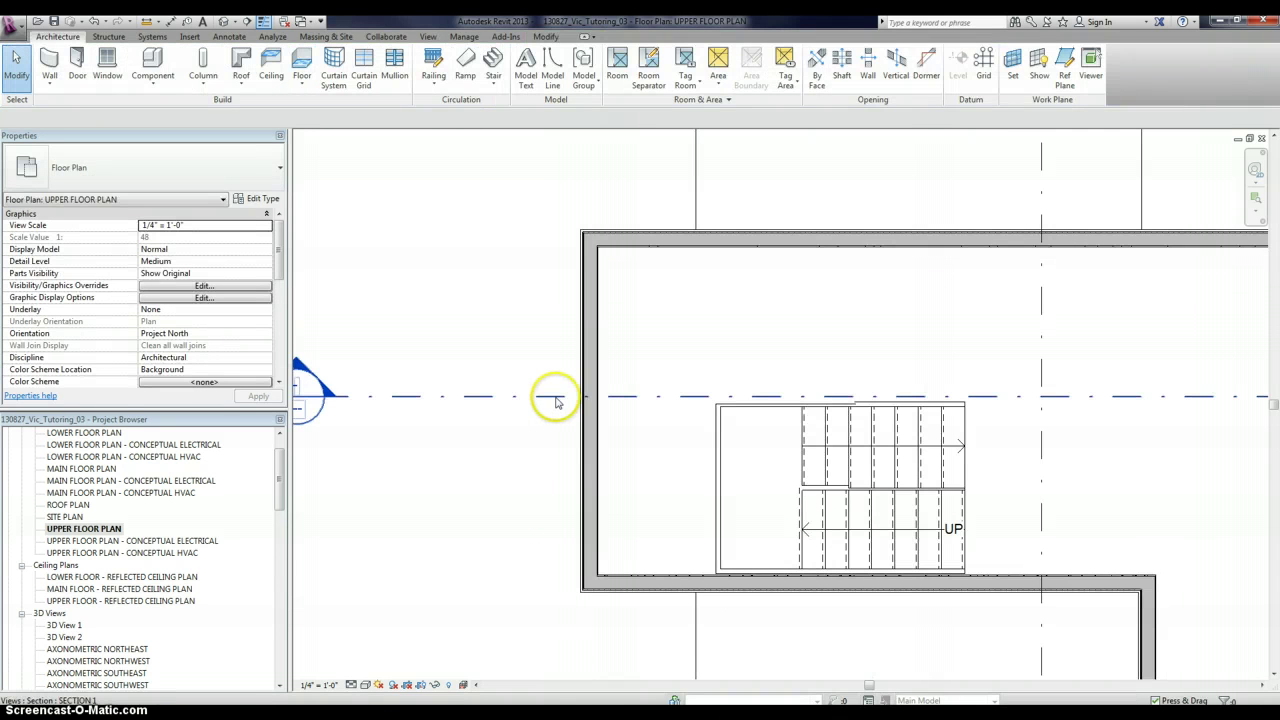
{"action": "scroll", "coordinate": [578, 398], "scroll_direction": "down", "scroll_amount": 1}
Open WEST ELEVATION from its plan marker and zoom in on the upper-storey walls
{"action": "scroll", "coordinate": [972, 362], "scroll_direction": "down", "scroll_amount": 2}
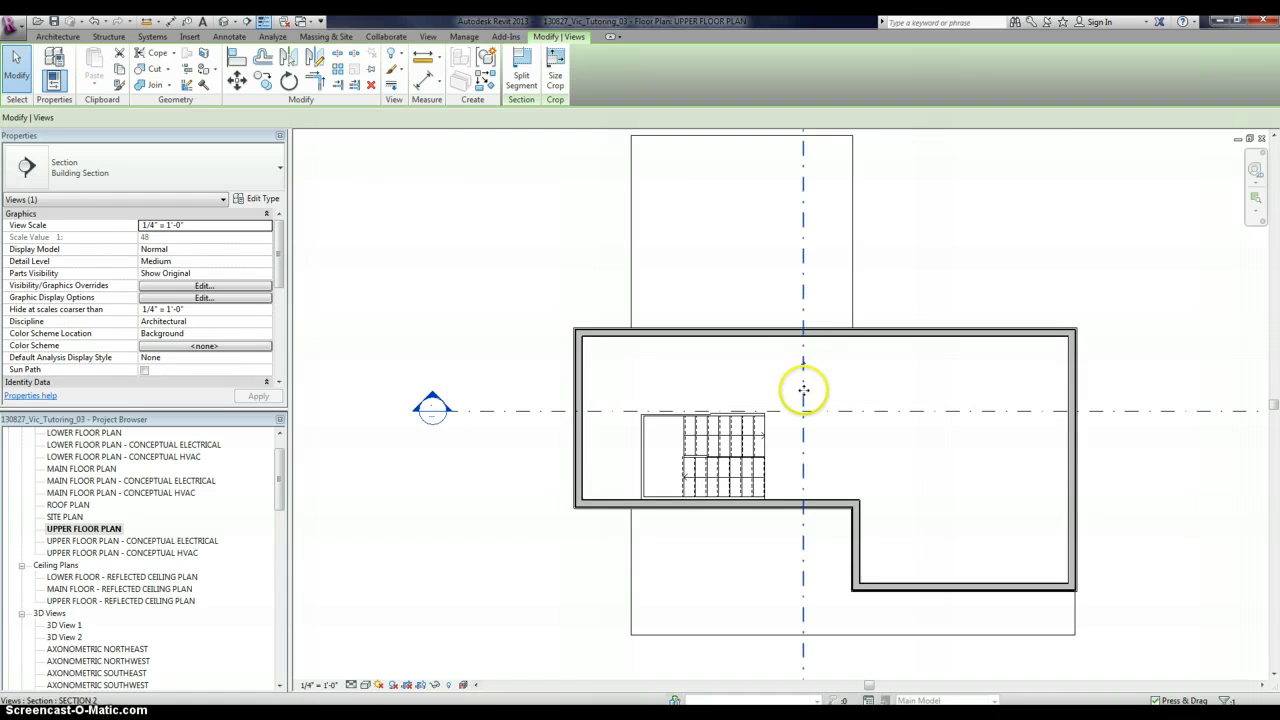
{"action": "scroll", "coordinate": [803, 385], "scroll_direction": "down", "scroll_amount": 2}
{"action": "left_click", "coordinate": [517, 380]}
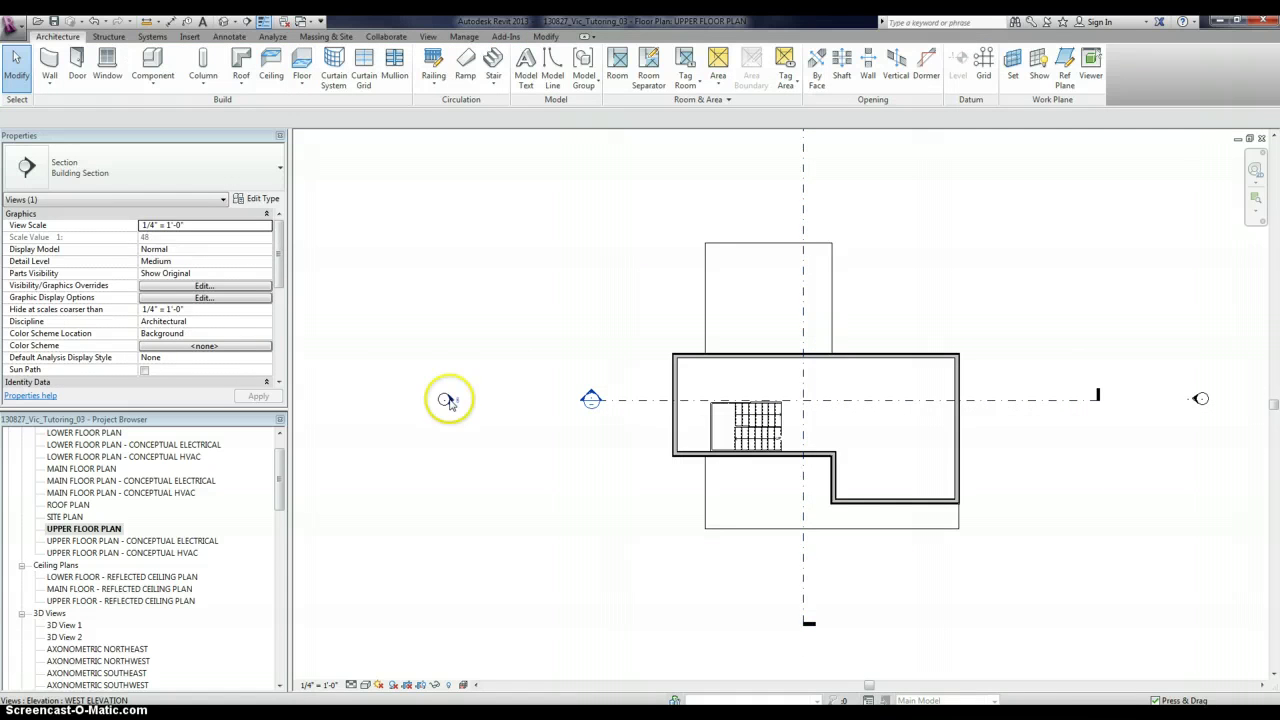
{"action": "double_click", "coordinate": [445, 399]}
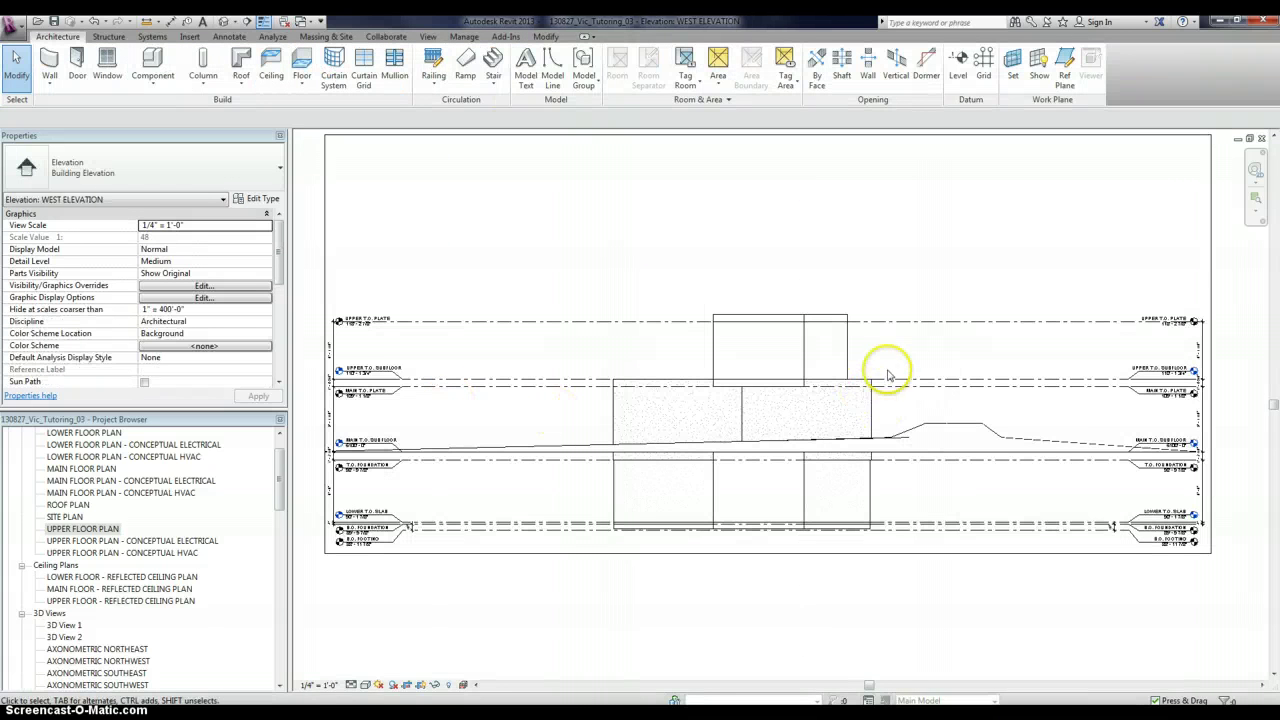
{"action": "scroll", "coordinate": [870, 375], "scroll_direction": "up", "scroll_amount": 2}
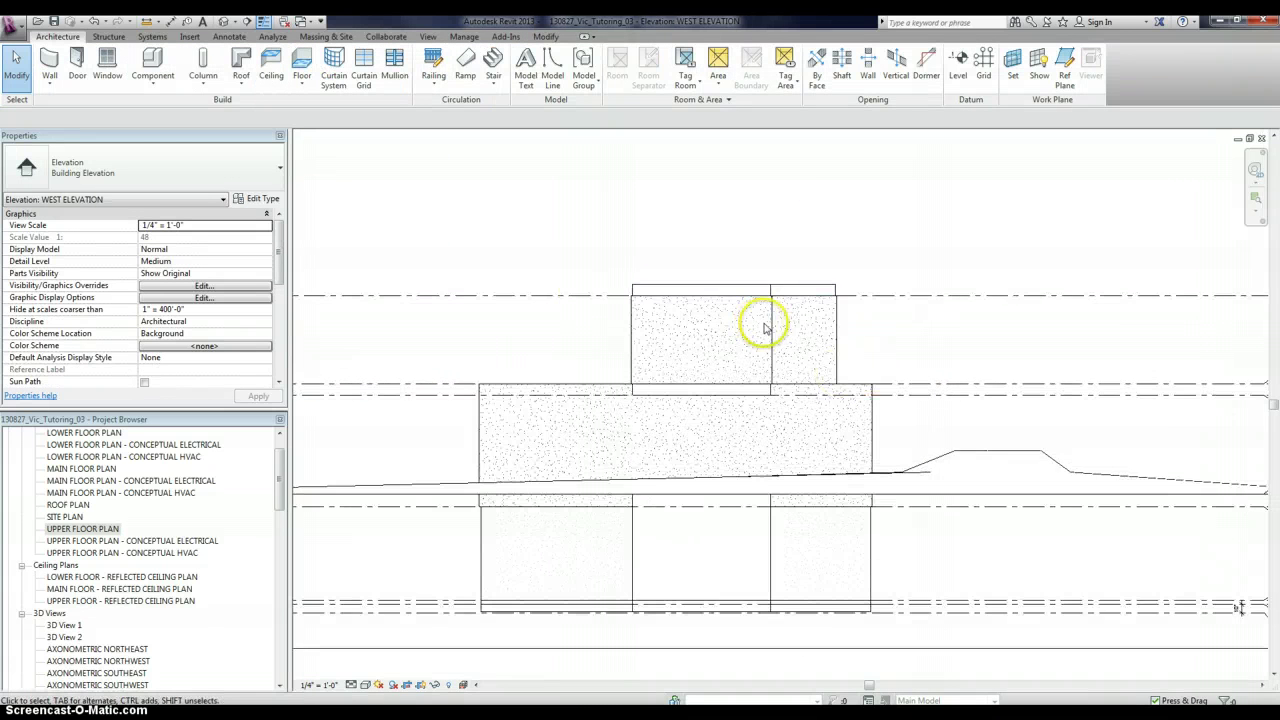
{"action": "scroll", "coordinate": [900, 325], "scroll_direction": "down", "scroll_amount": 1}
{"action": "scroll", "coordinate": [820, 328], "scroll_direction": "up", "scroll_amount": 2}
{"action": "scroll", "coordinate": [820, 327], "scroll_direction": "up", "scroll_amount": 2}
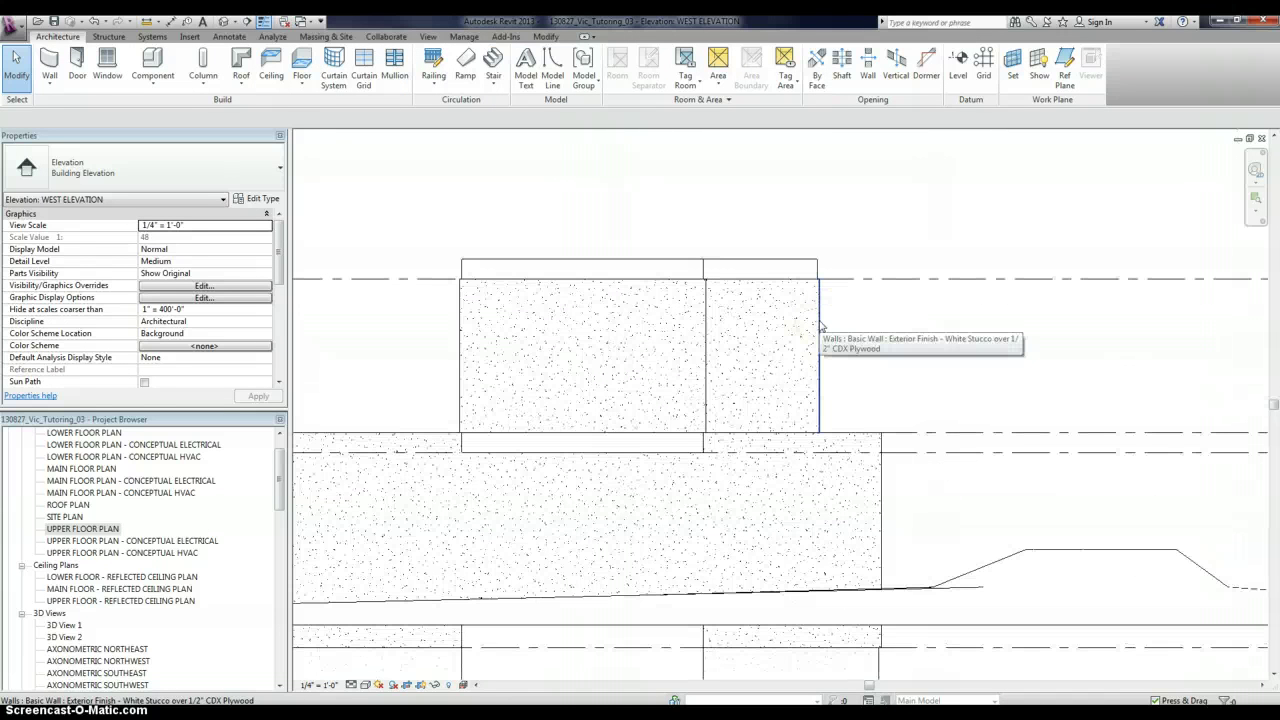
Select the chain of upper-storey west walls, then clear the selection
{"action": "key", "text": "Tab"}
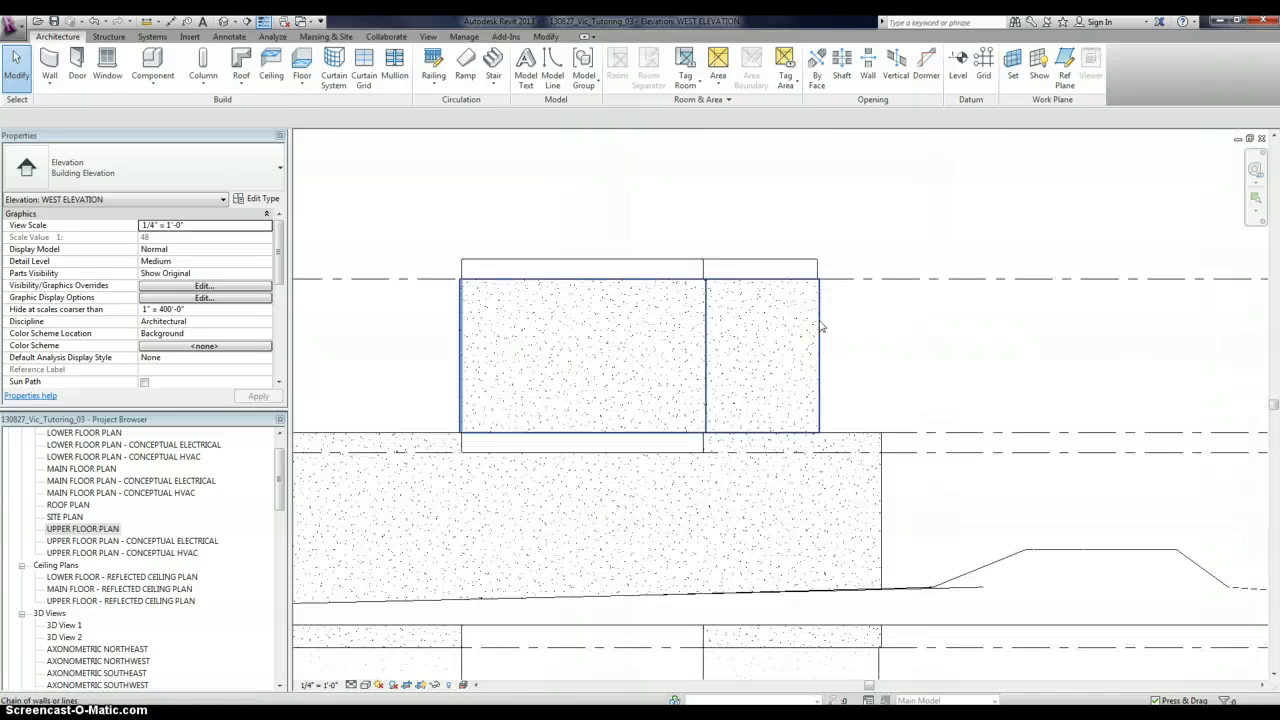
{"action": "left_click", "coordinate": [743, 306]}
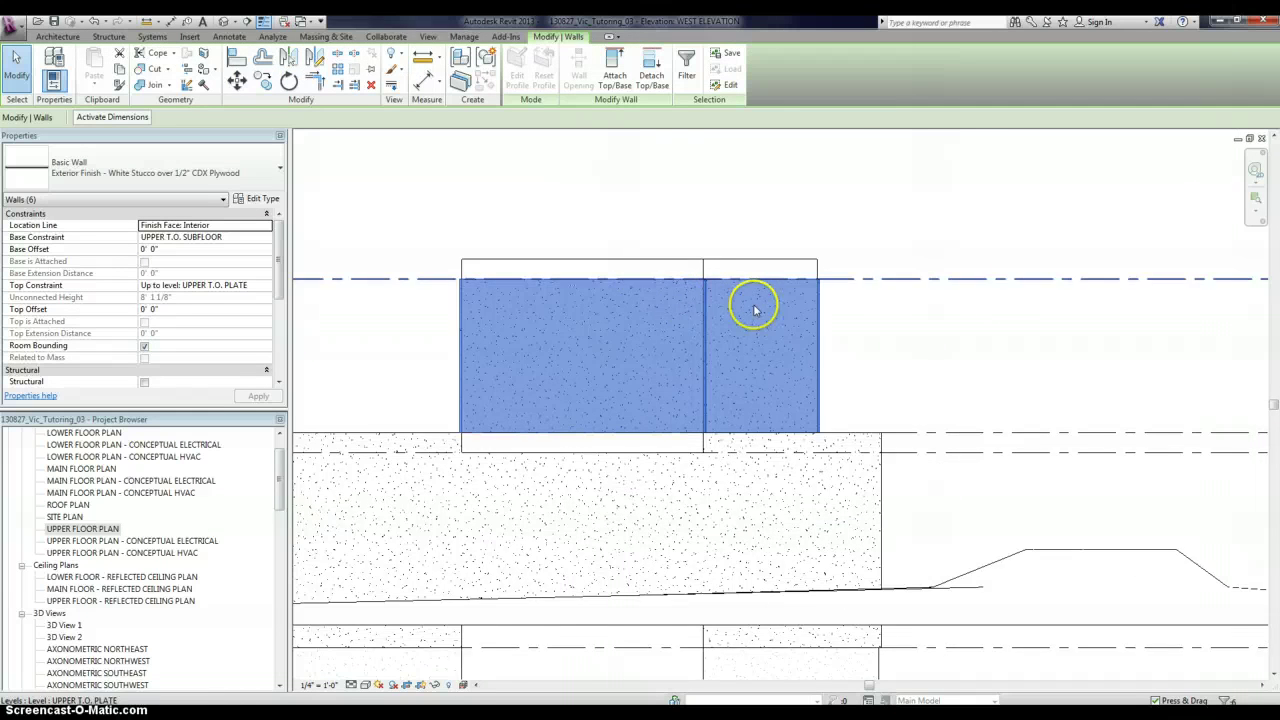
{"action": "scroll", "coordinate": [755, 310], "scroll_direction": "down", "scroll_amount": 1}
{"action": "key", "text": "Escape"}
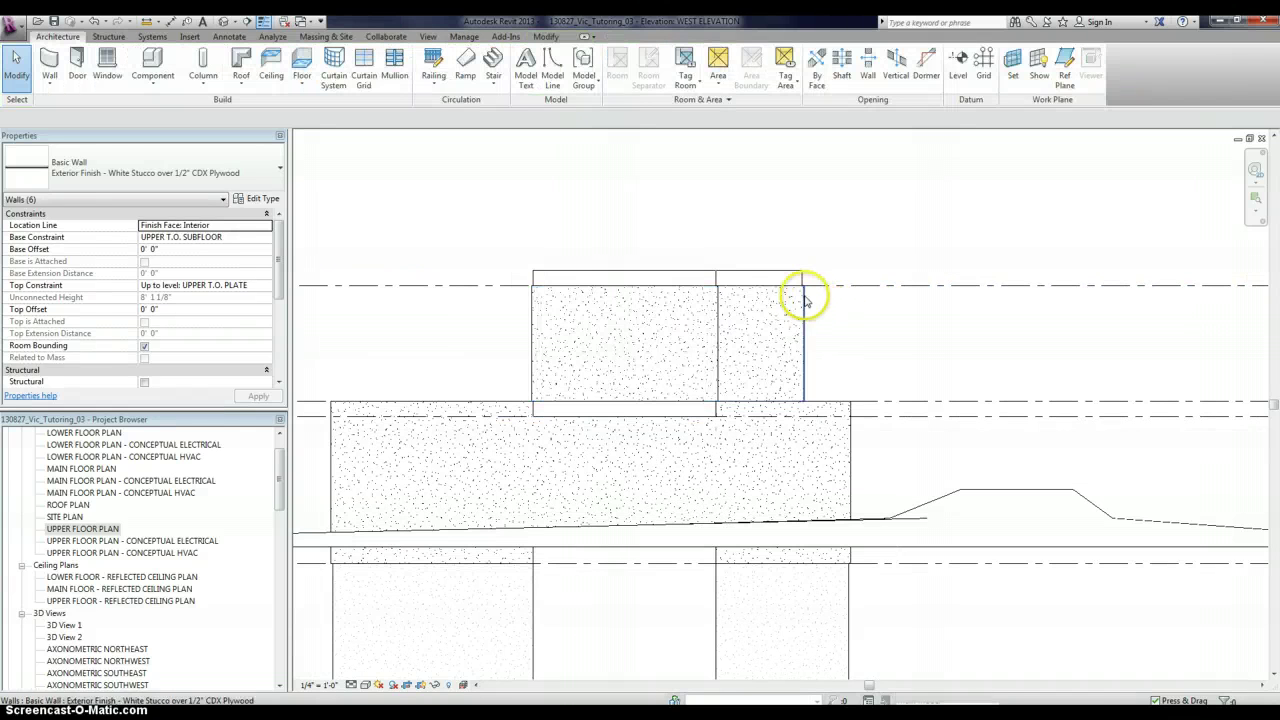
{"action": "scroll", "coordinate": [826, 301], "scroll_direction": "up", "scroll_amount": 1}
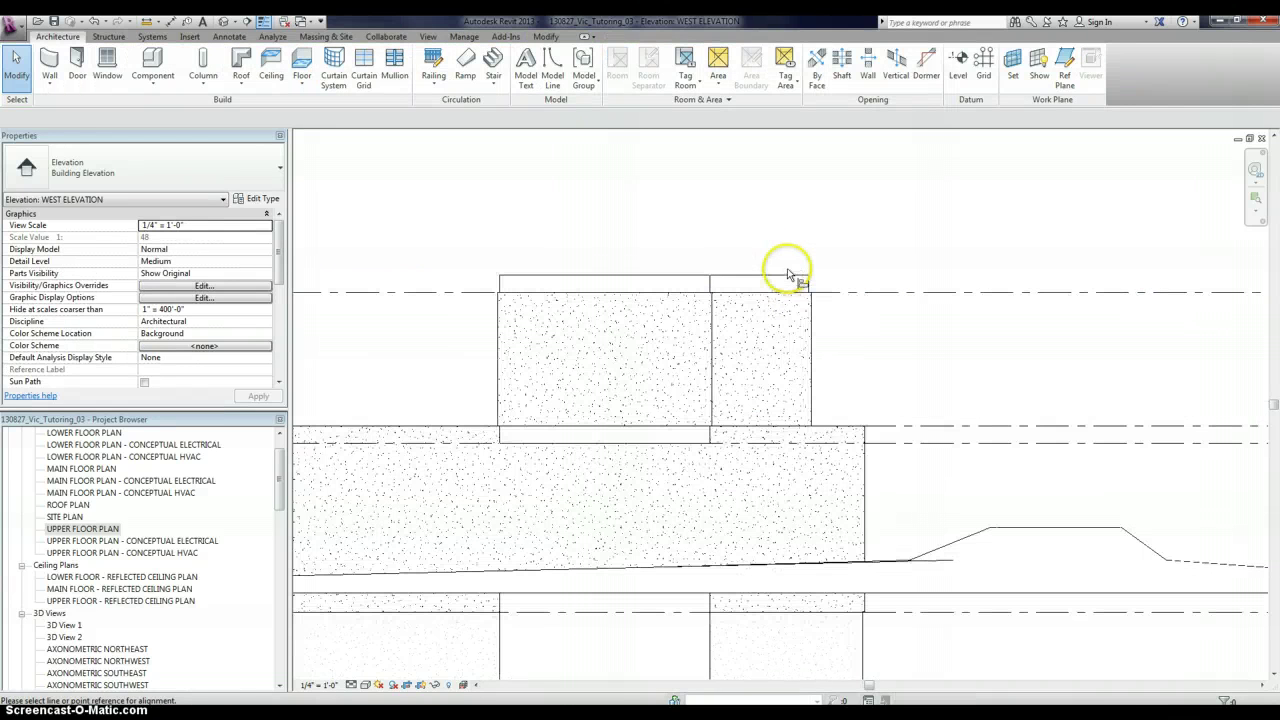
Align the upper wall top to the reference line above, undoing one wrong alignment
{"action": "key", "text": "a"}
{"action": "key", "text": "l"}
{"action": "scroll", "coordinate": [826, 305], "scroll_direction": "up", "scroll_amount": 3}
{"action": "left_click", "coordinate": [796, 287]}
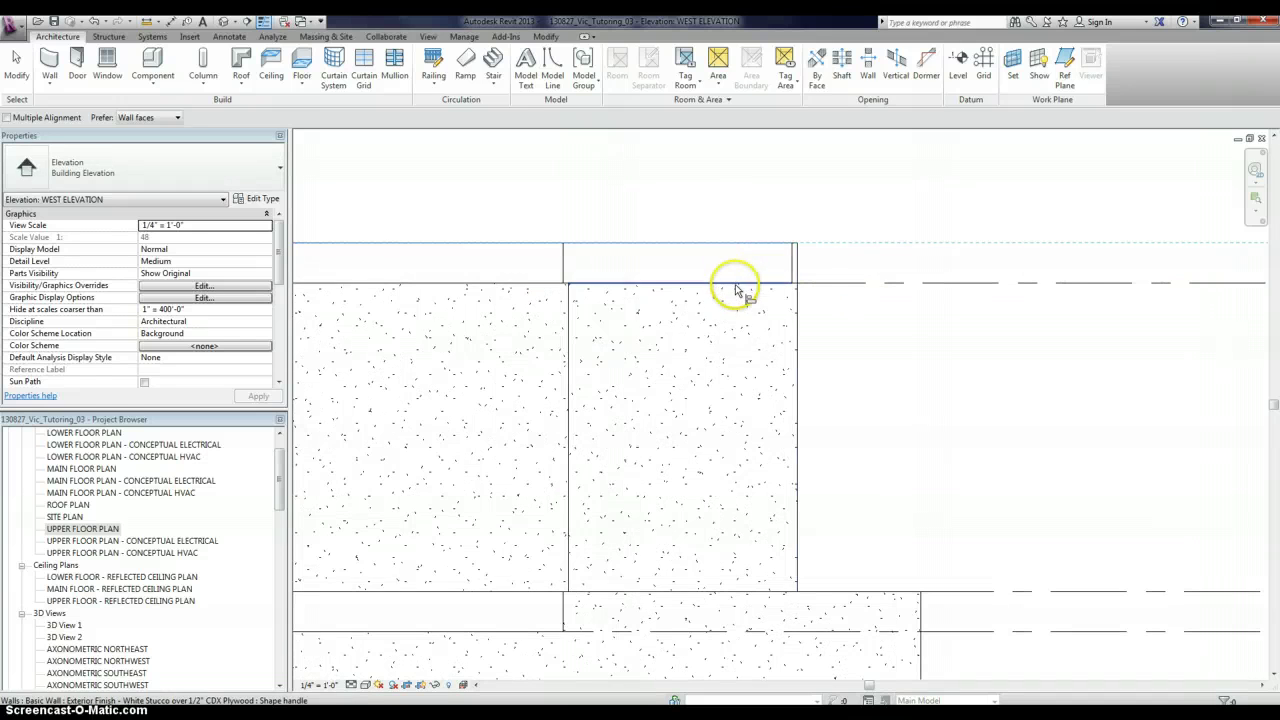
{"action": "left_click", "coordinate": [568, 255]}
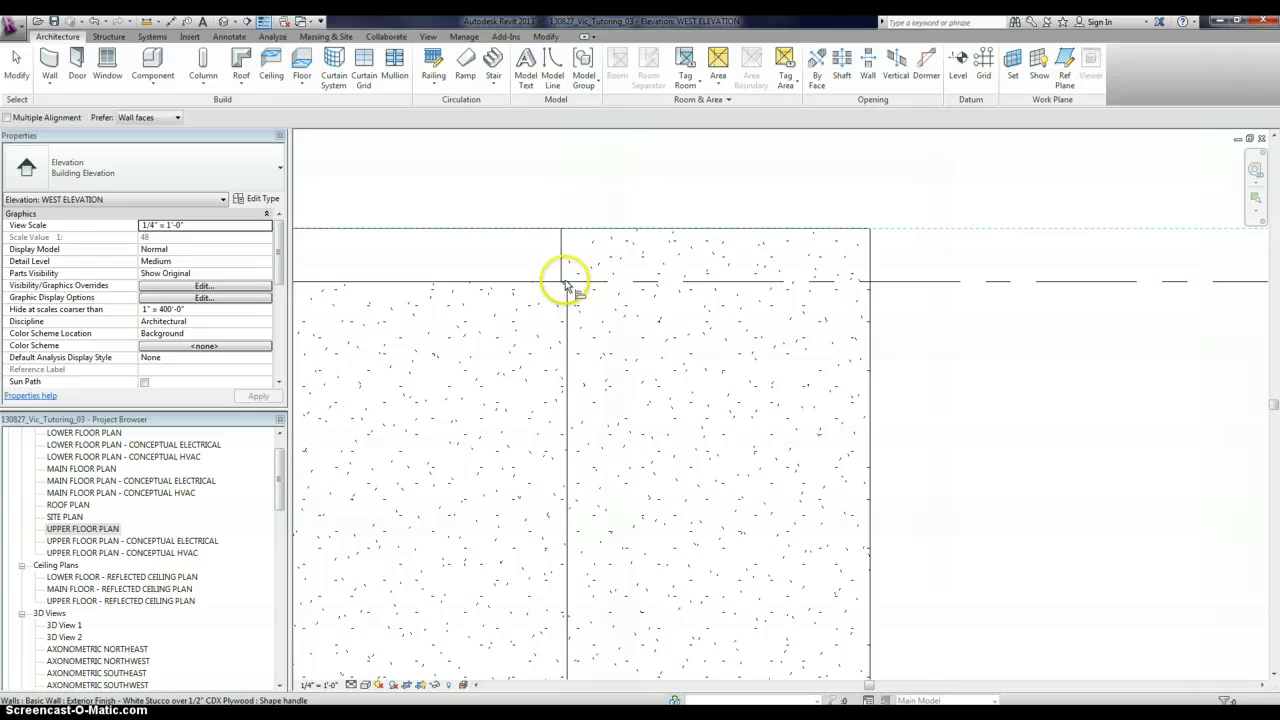
{"action": "key", "text": "ctrl+z"}
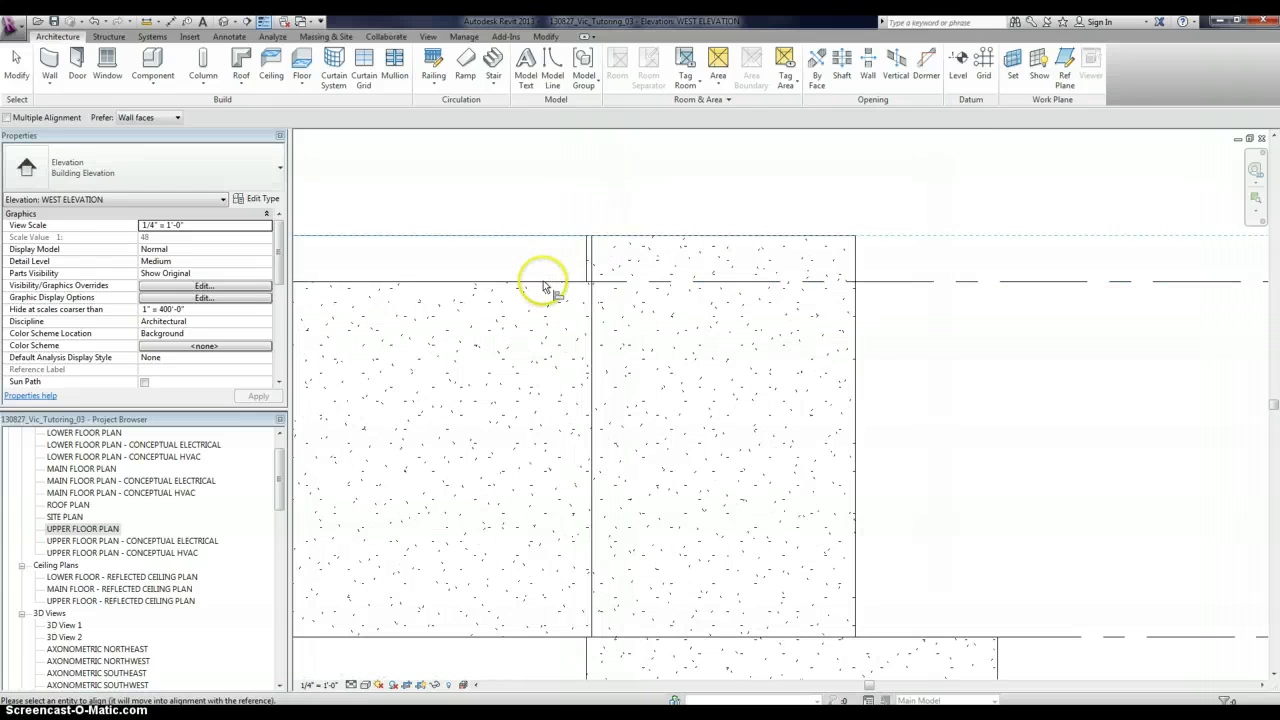
{"action": "left_click", "coordinate": [545, 289]}
Align the neighbouring upper wall to the first wall's top edge
{"action": "scroll", "coordinate": [1020, 286], "scroll_direction": "down", "scroll_amount": 2}
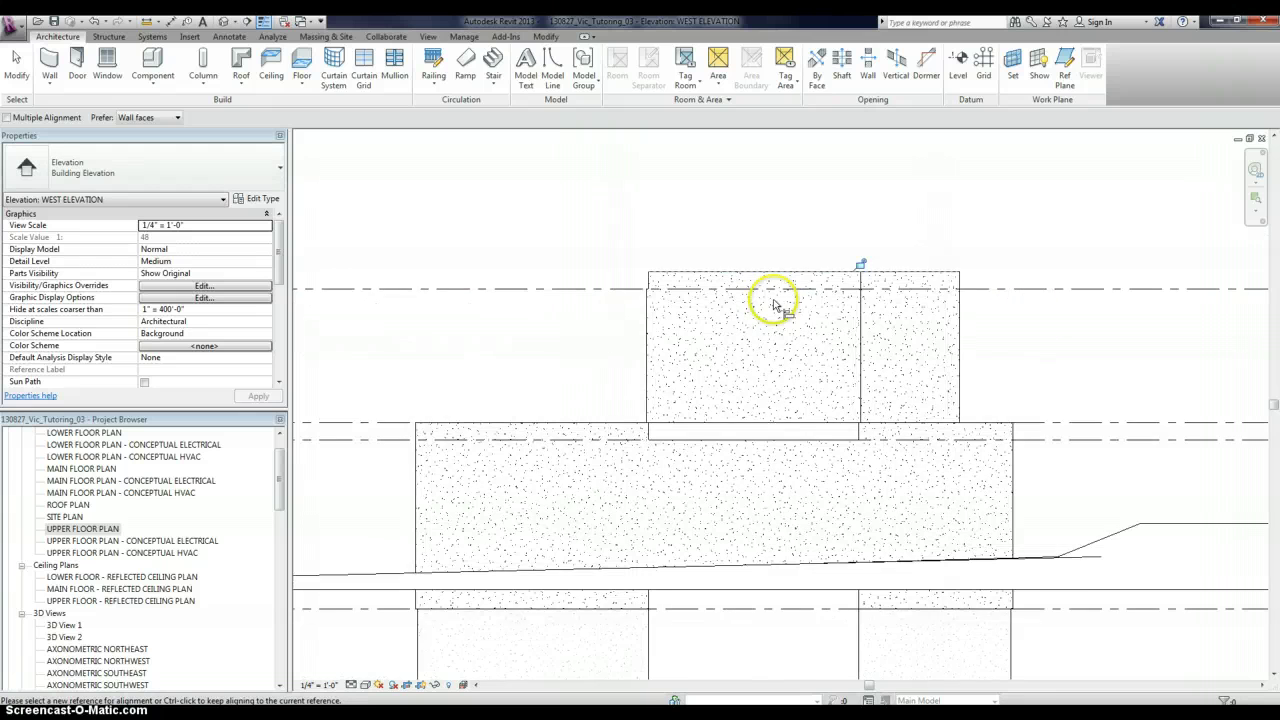
{"action": "scroll", "coordinate": [790, 308], "scroll_direction": "up", "scroll_amount": 4}
{"action": "scroll", "coordinate": [797, 308], "scroll_direction": "up", "scroll_amount": 2}
{"action": "left_click", "coordinate": [823, 222]}
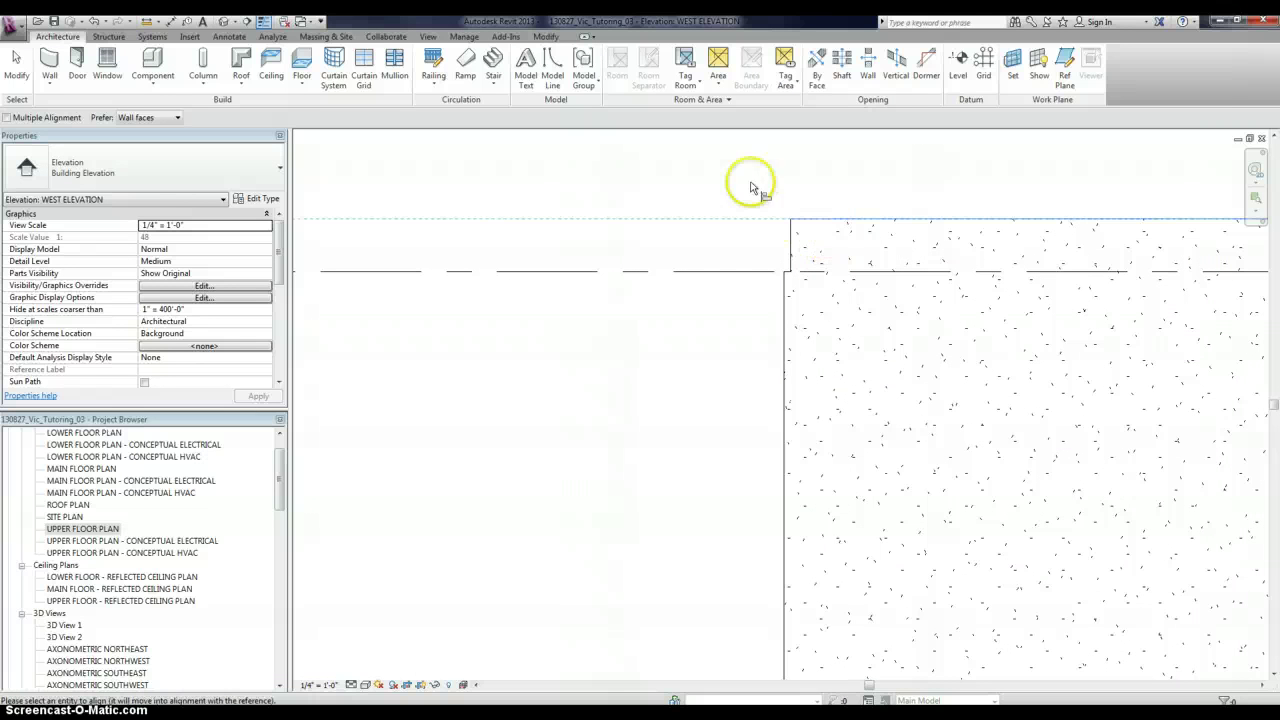
{"action": "left_click", "coordinate": [788, 277]}
{"action": "scroll", "coordinate": [699, 285], "scroll_direction": "down", "scroll_amount": 2}
{"action": "scroll", "coordinate": [800, 215], "scroll_direction": "down", "scroll_amount": 3}
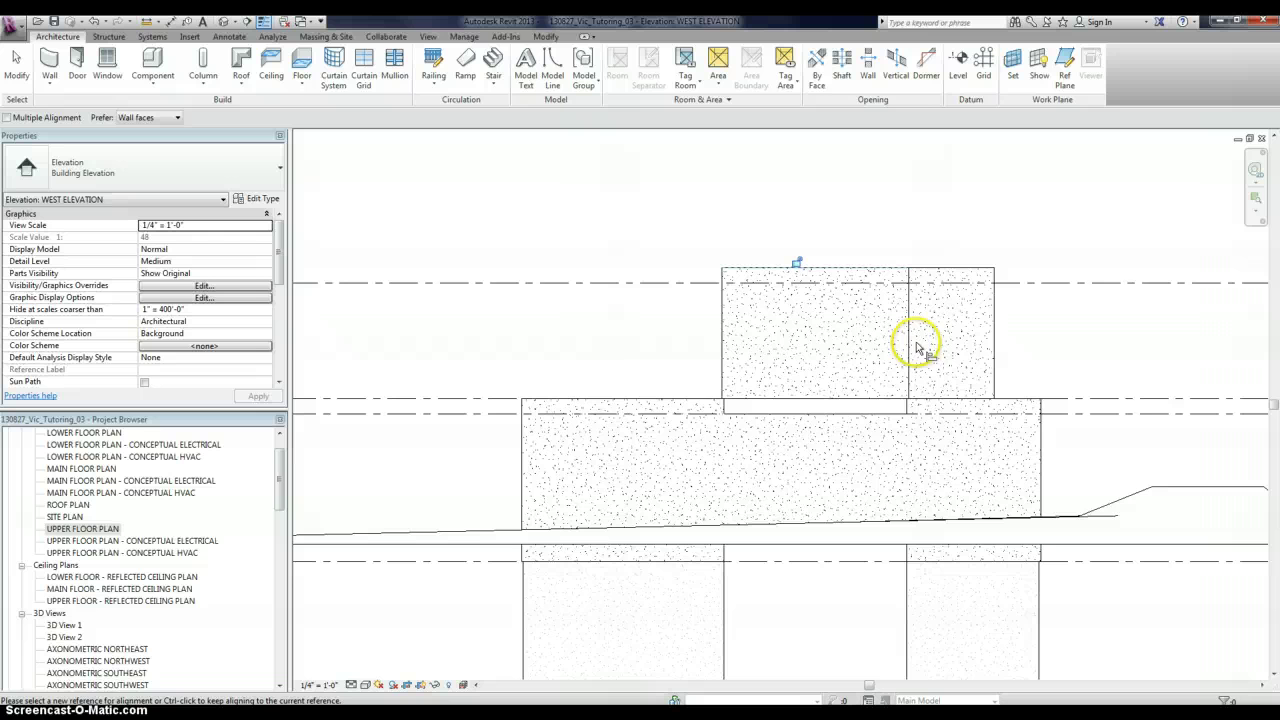
{"action": "scroll", "coordinate": [1054, 408], "scroll_direction": "up", "scroll_amount": 1}
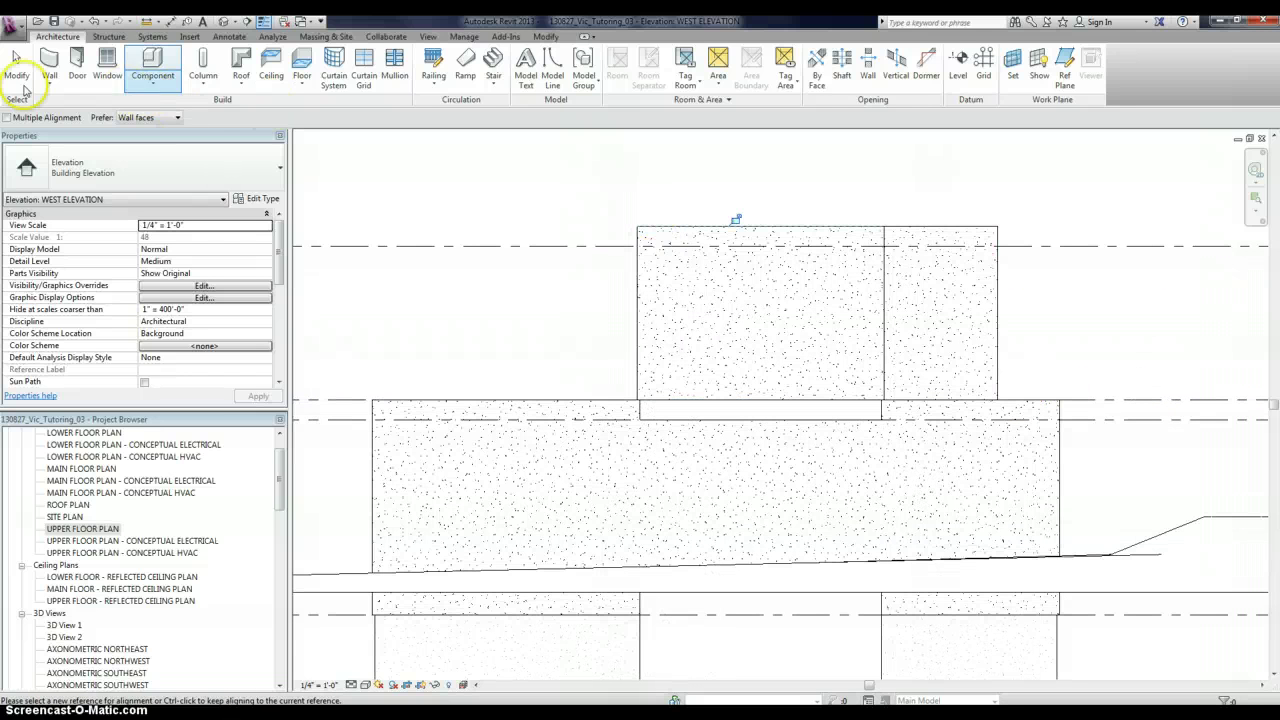
End aligning and select the right upper-storey wall
{"action": "left_click", "coordinate": [15, 68]}
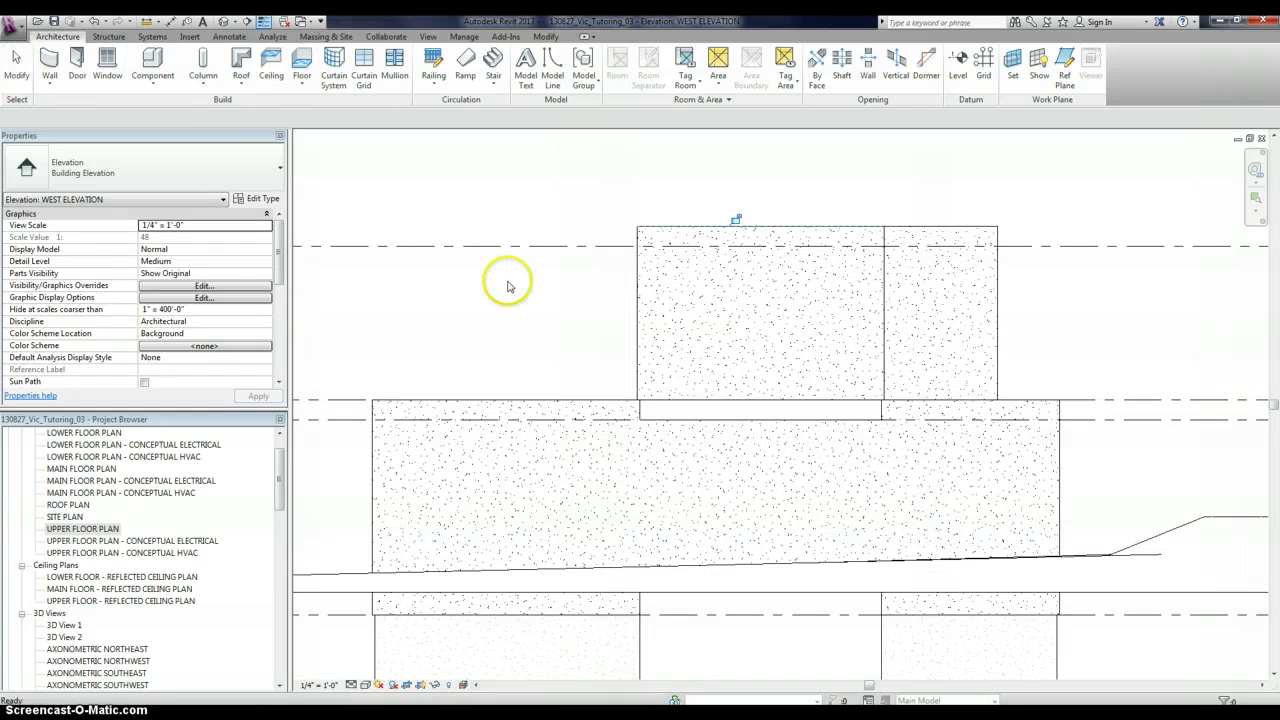
{"action": "left_click", "coordinate": [1000, 350]}
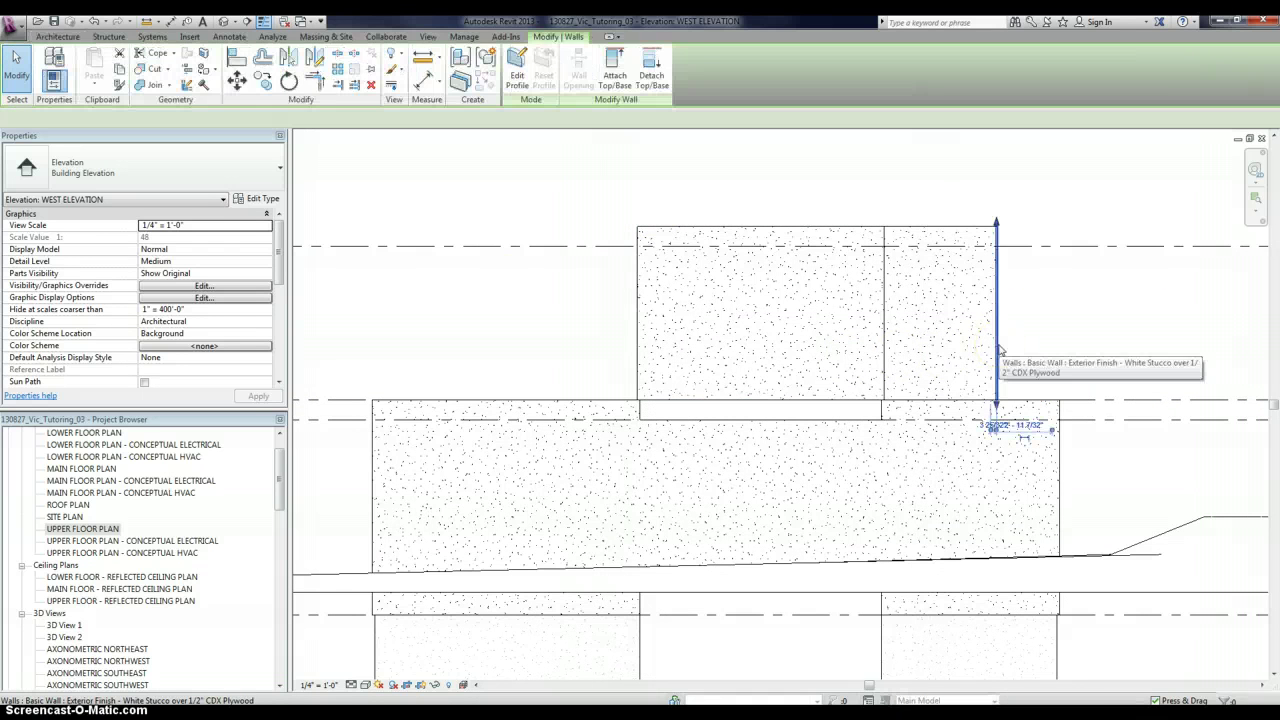
{"action": "scroll", "coordinate": [900, 375], "scroll_direction": "down", "scroll_amount": 3}
{"action": "scroll", "coordinate": [966, 371], "scroll_direction": "up", "scroll_amount": 2}
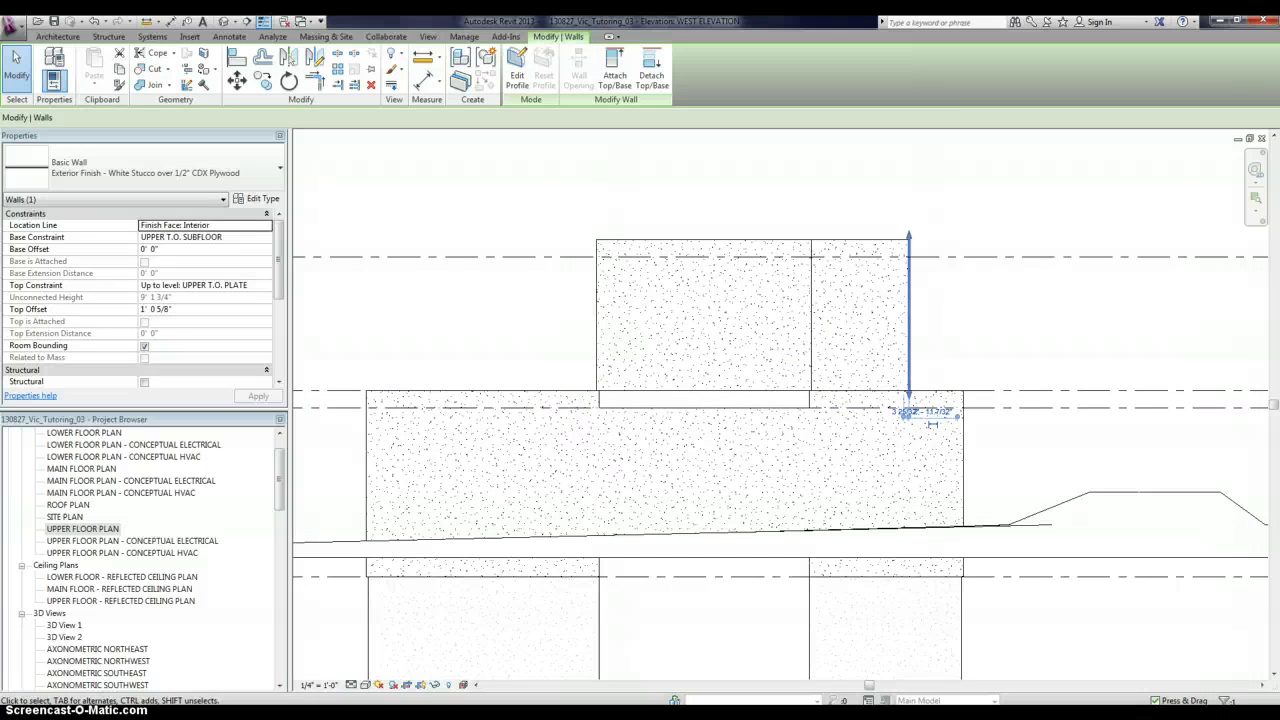
Check the house in Default 3D View and select the upper wall above the gap
{"action": "left_click", "coordinate": [222, 22]}
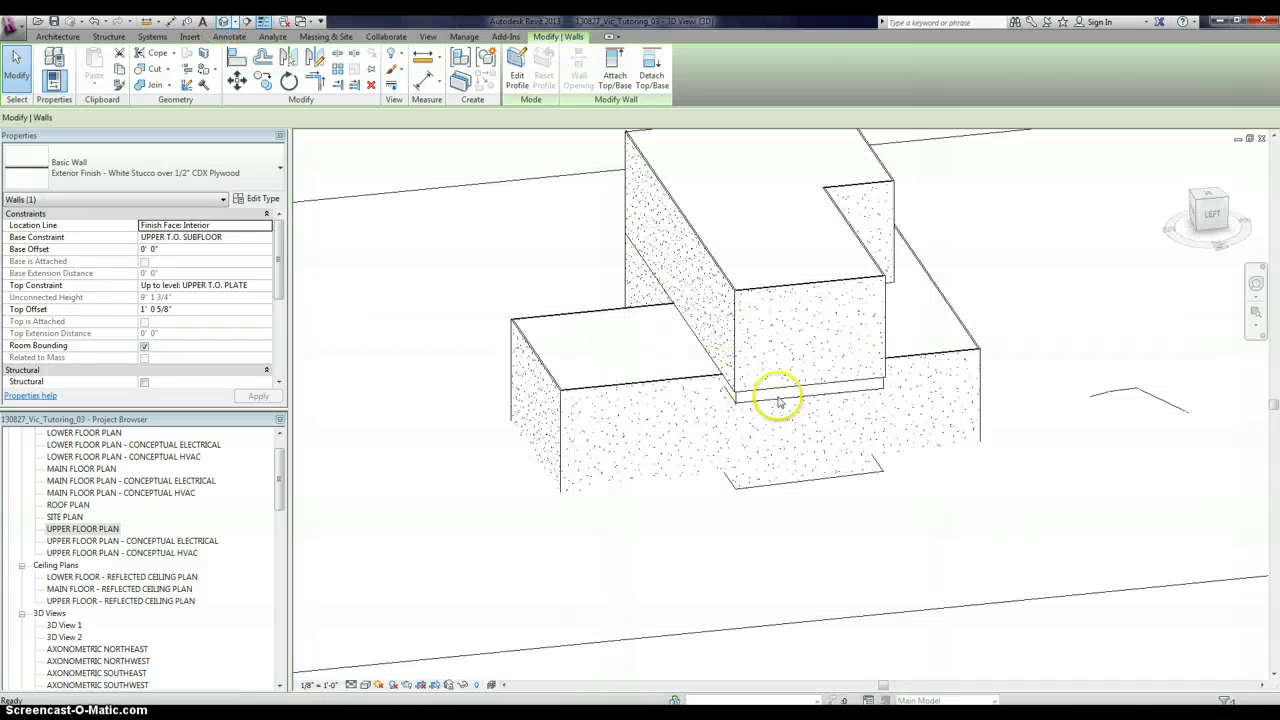
{"action": "key", "text": "Escape"}
{"action": "scroll", "coordinate": [777, 396], "scroll_direction": "up", "scroll_amount": 4}
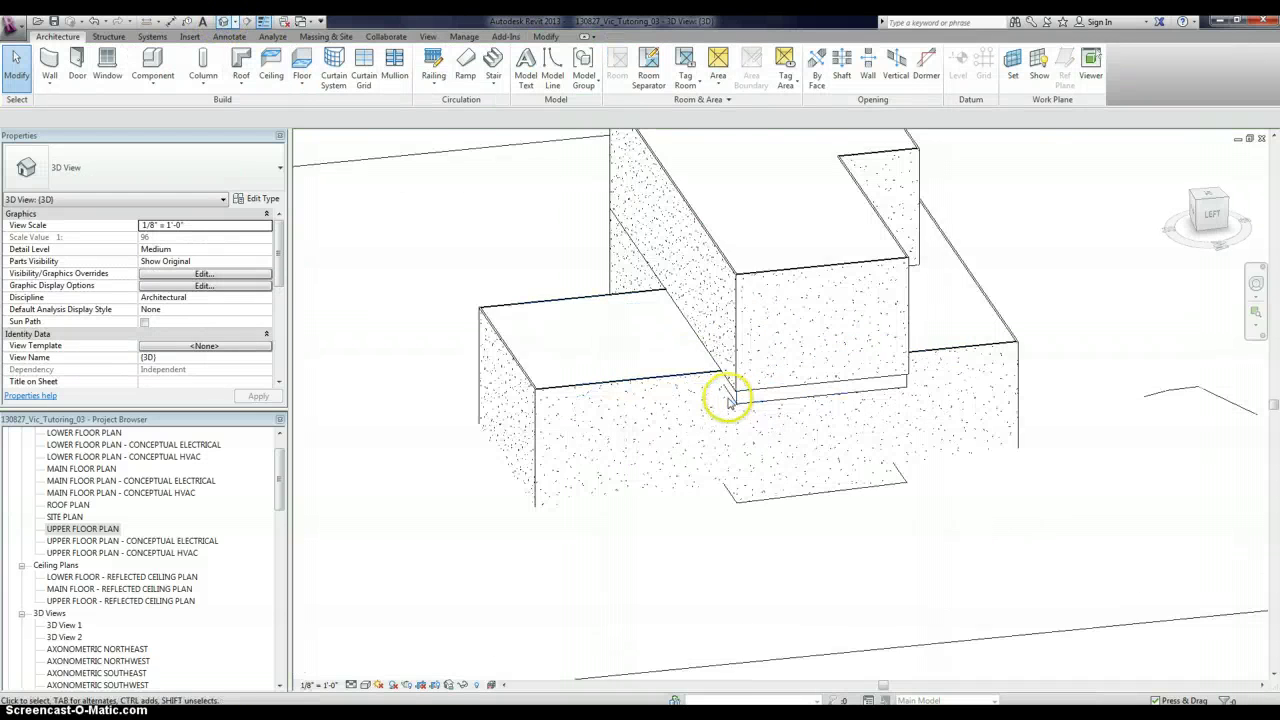
{"action": "left_click", "coordinate": [785, 385]}
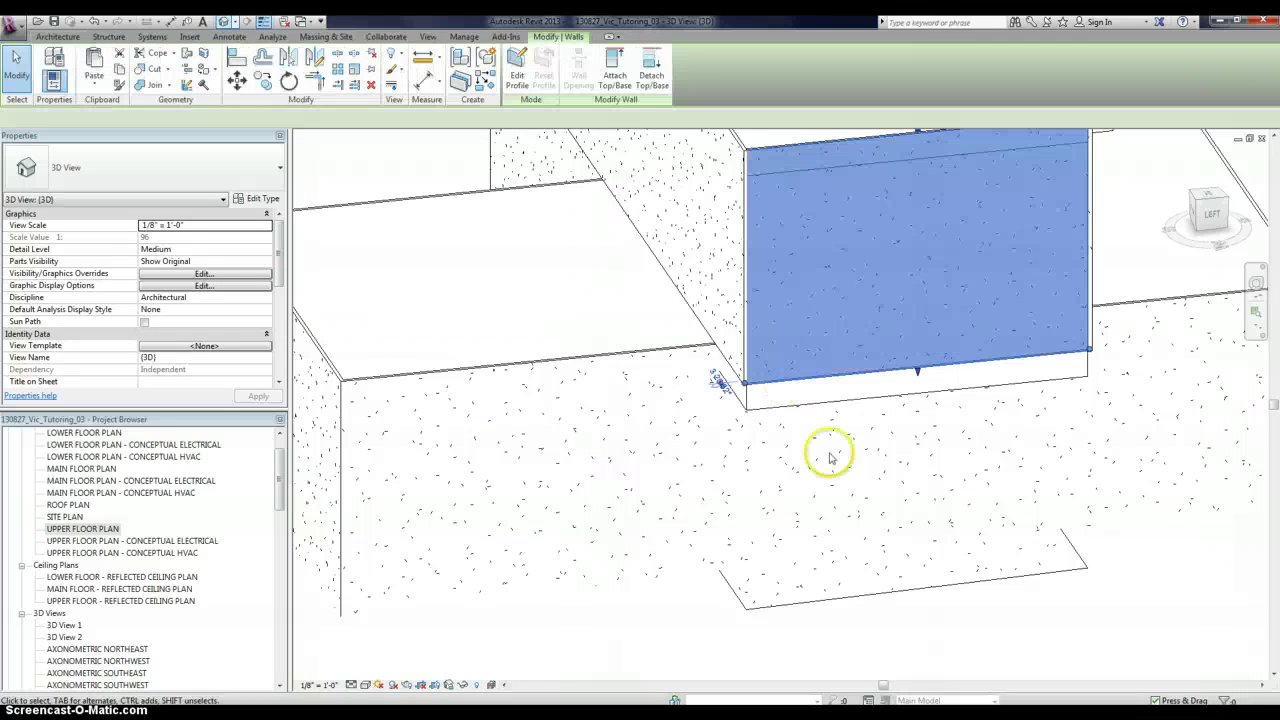
Return to WEST ELEVATION with the upper wall still selected
{"action": "key", "text": "ctrl+Tab"}
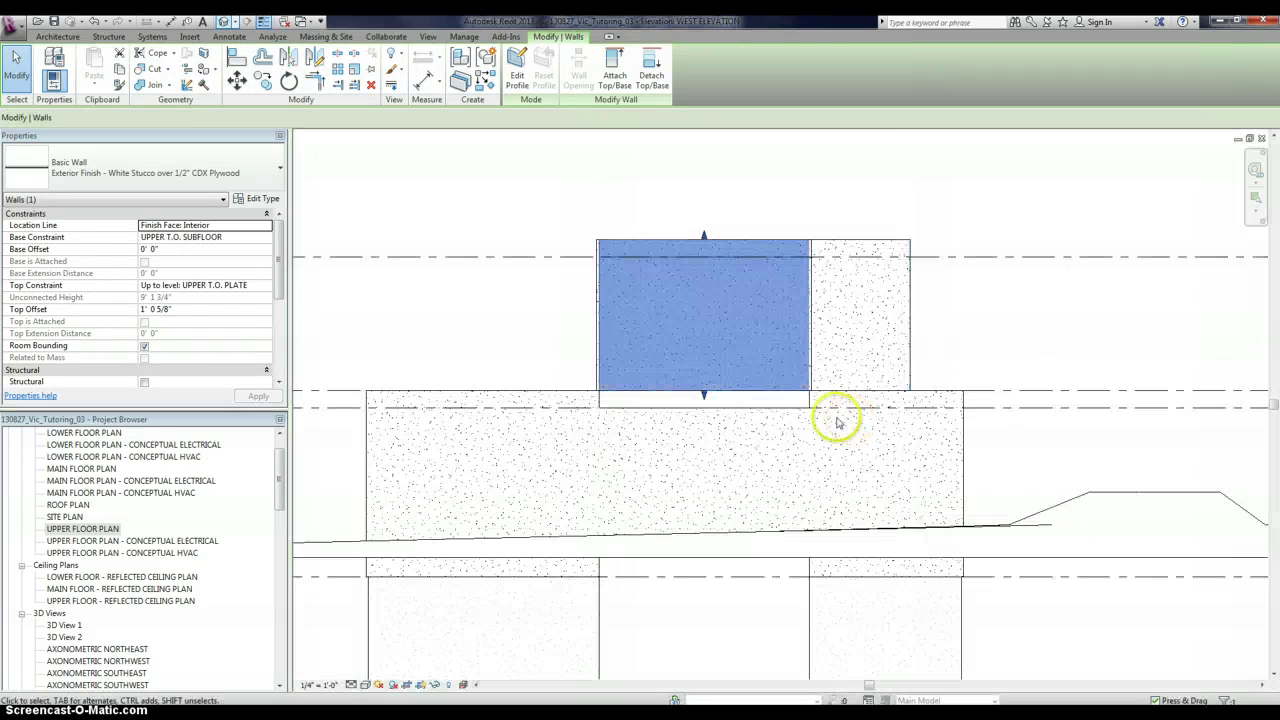
{"action": "scroll", "coordinate": [834, 420], "scroll_direction": "up", "scroll_amount": 3}
{"action": "scroll", "coordinate": [706, 396], "scroll_direction": "down", "scroll_amount": 5}
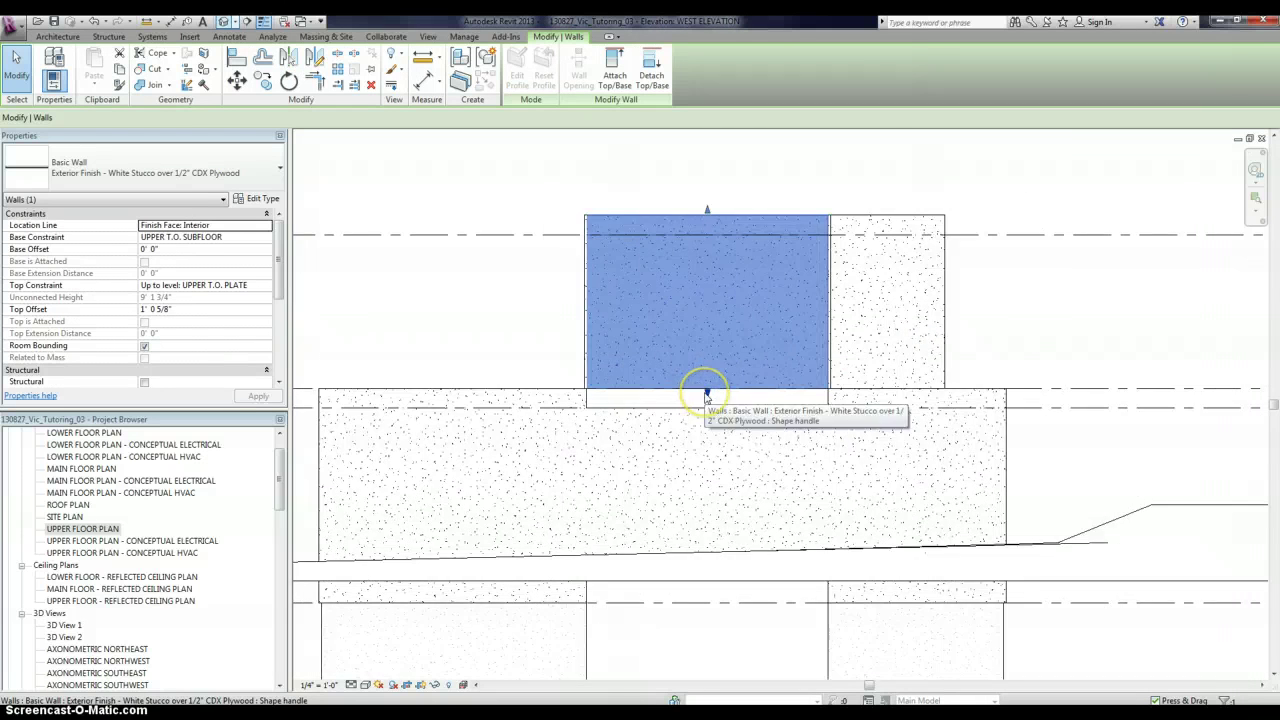
{"action": "scroll", "coordinate": [523, 414], "scroll_direction": "up", "scroll_amount": 1}
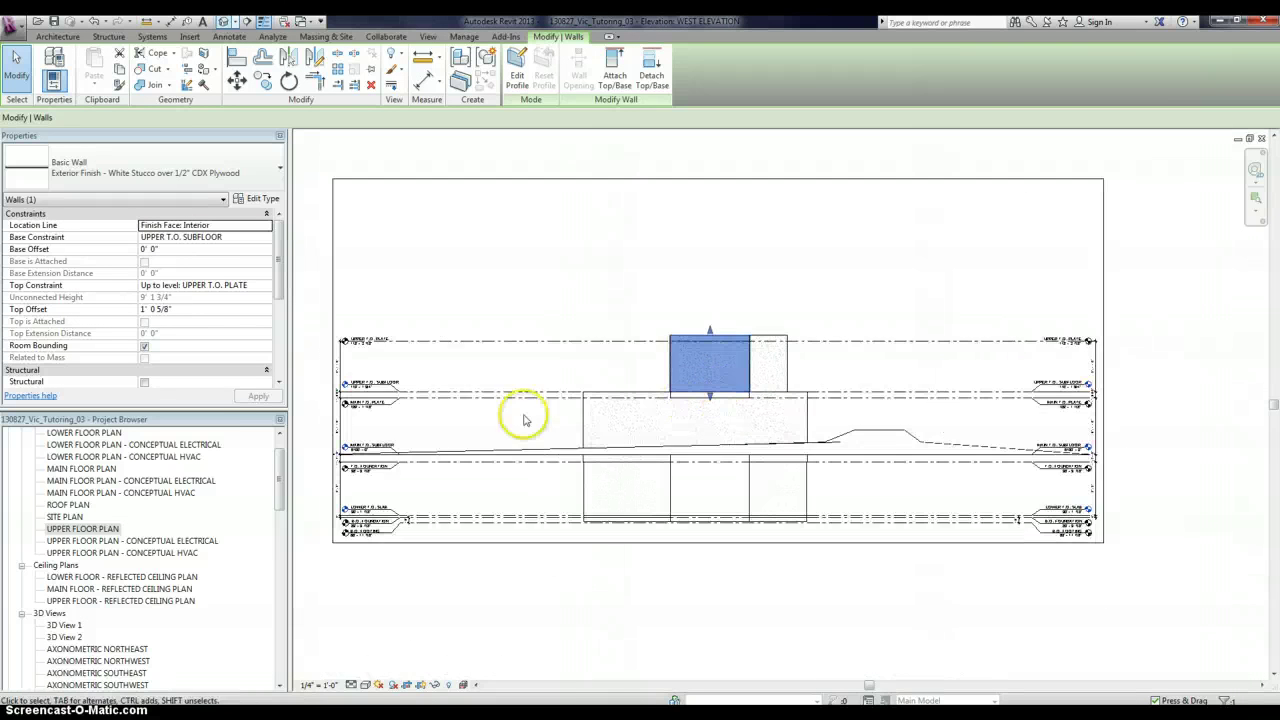
{"action": "scroll", "coordinate": [374, 414], "scroll_direction": "up", "scroll_amount": 1}
{"action": "scroll", "coordinate": [309, 394], "scroll_direction": "up", "scroll_amount": 3}
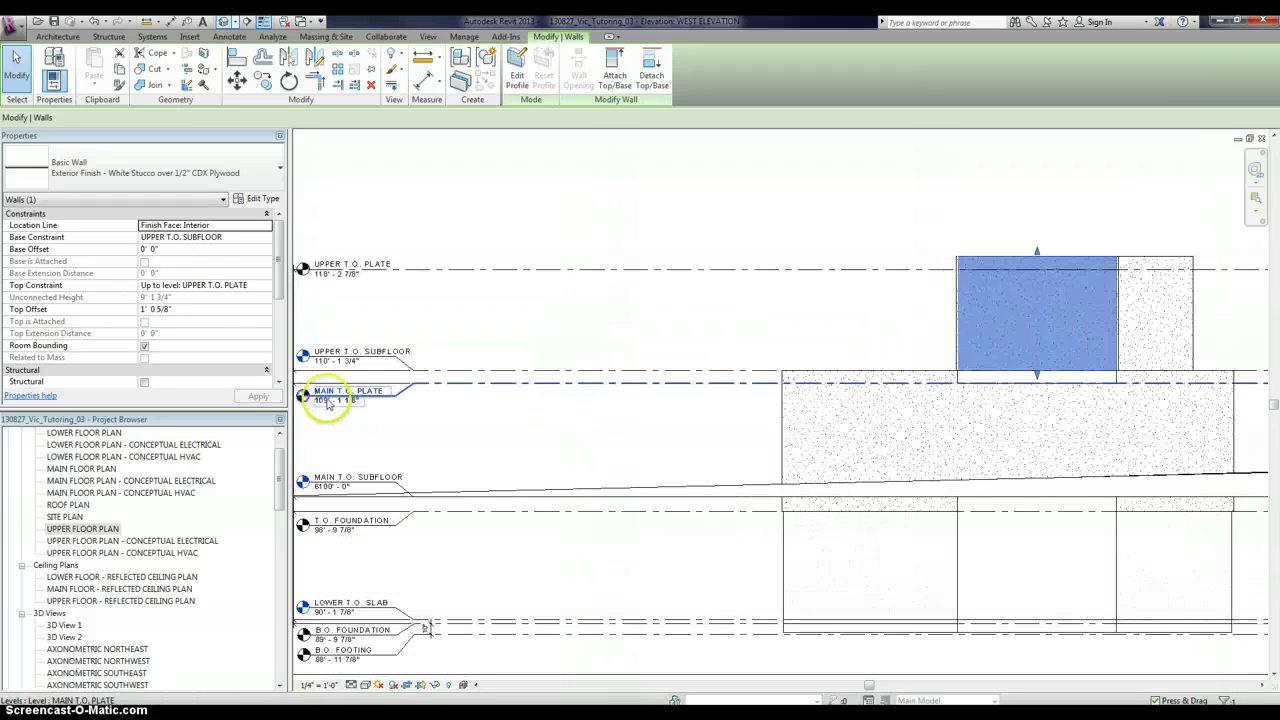
Set the wall's Base Constraint to MAIN T.O. PLATE
{"action": "left_click", "coordinate": [268, 230]}
{"action": "left_click", "coordinate": [267, 237]}
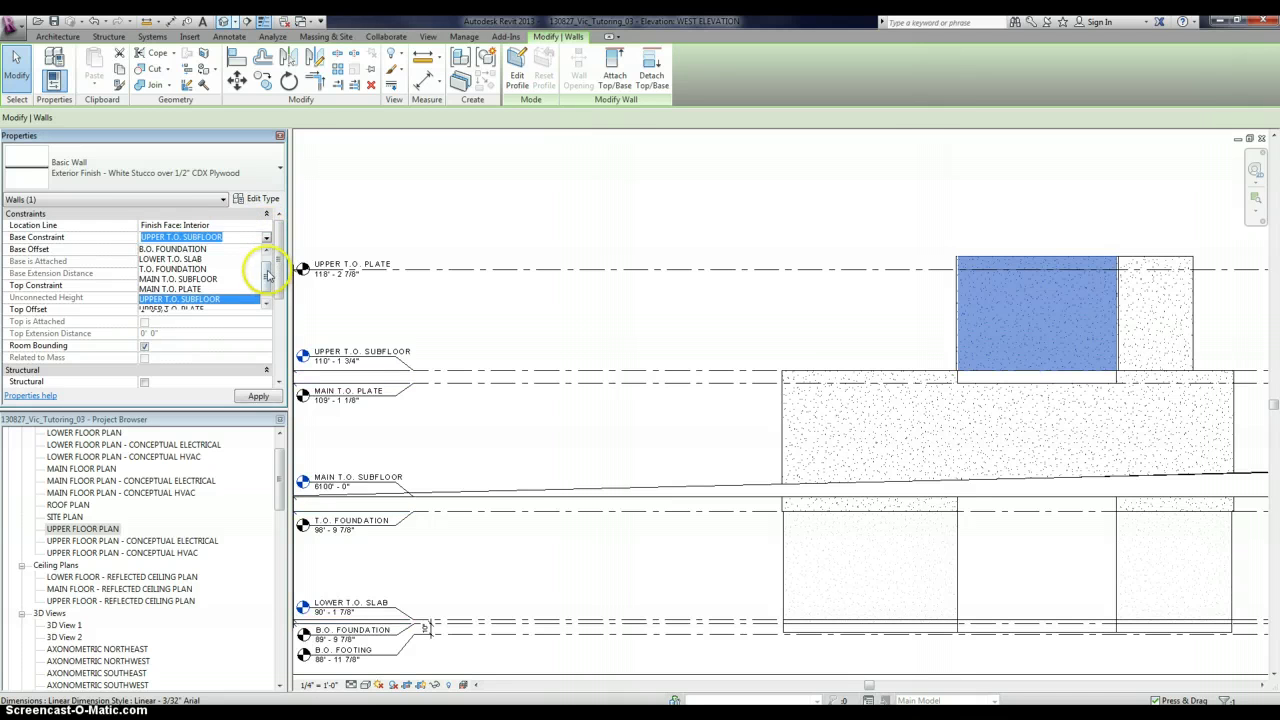
{"action": "left_click", "coordinate": [185, 289]}
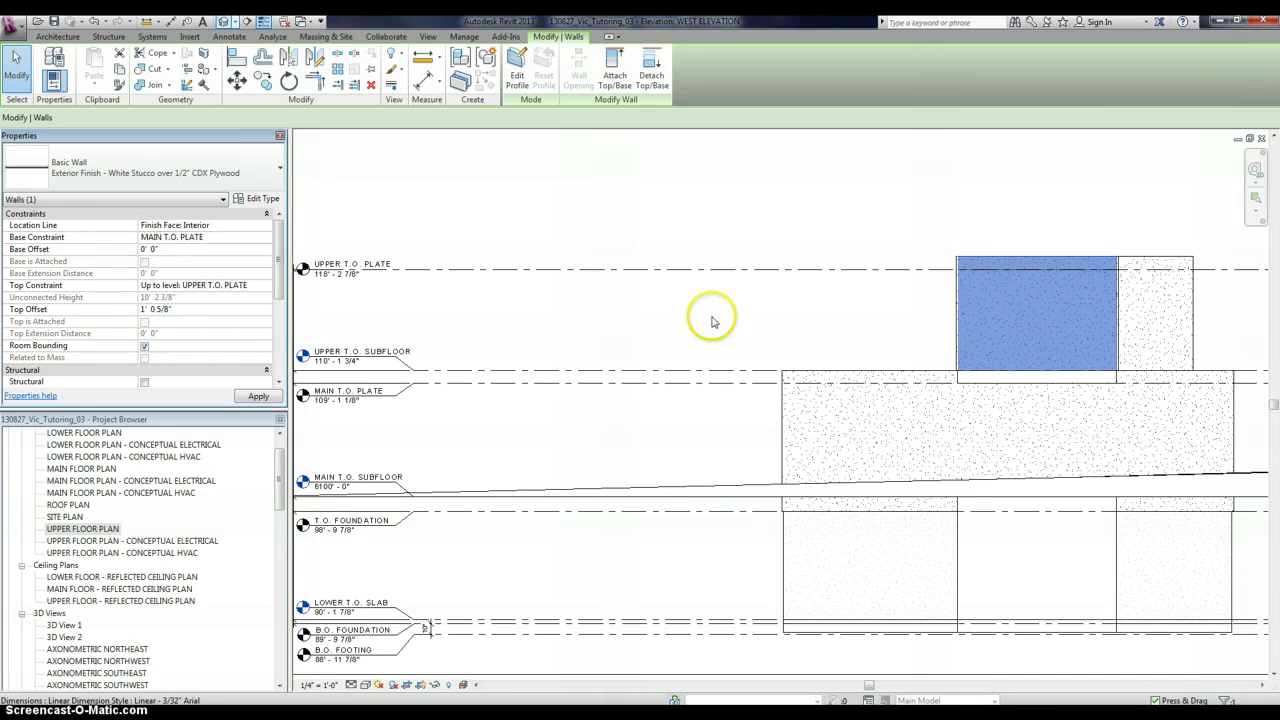
{"action": "left_click", "coordinate": [714, 314]}
{"action": "scroll", "coordinate": [558, 325], "scroll_direction": "down", "scroll_amount": 1}
{"action": "scroll", "coordinate": [558, 325], "scroll_direction": "down", "scroll_amount": 2}
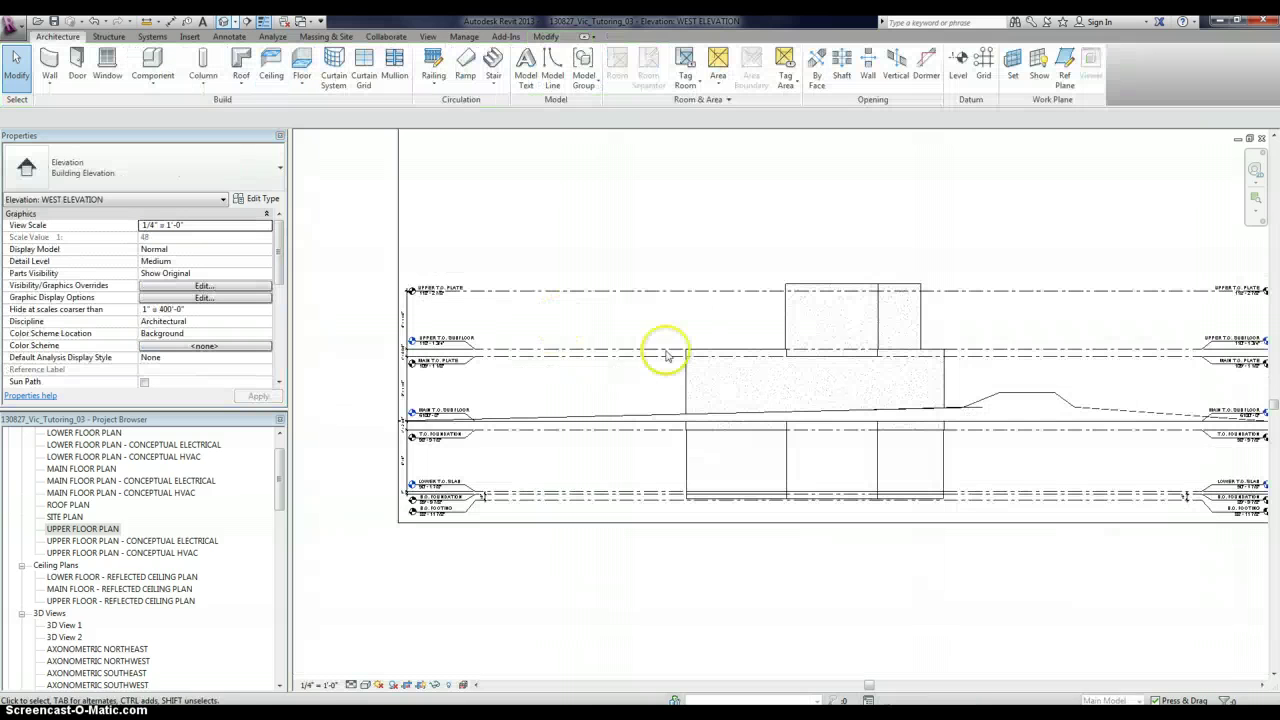
Open NORTH ELEVATION via the main floor plan's elevation marker
{"action": "scroll", "coordinate": [751, 323], "scroll_direction": "up", "scroll_amount": 1}
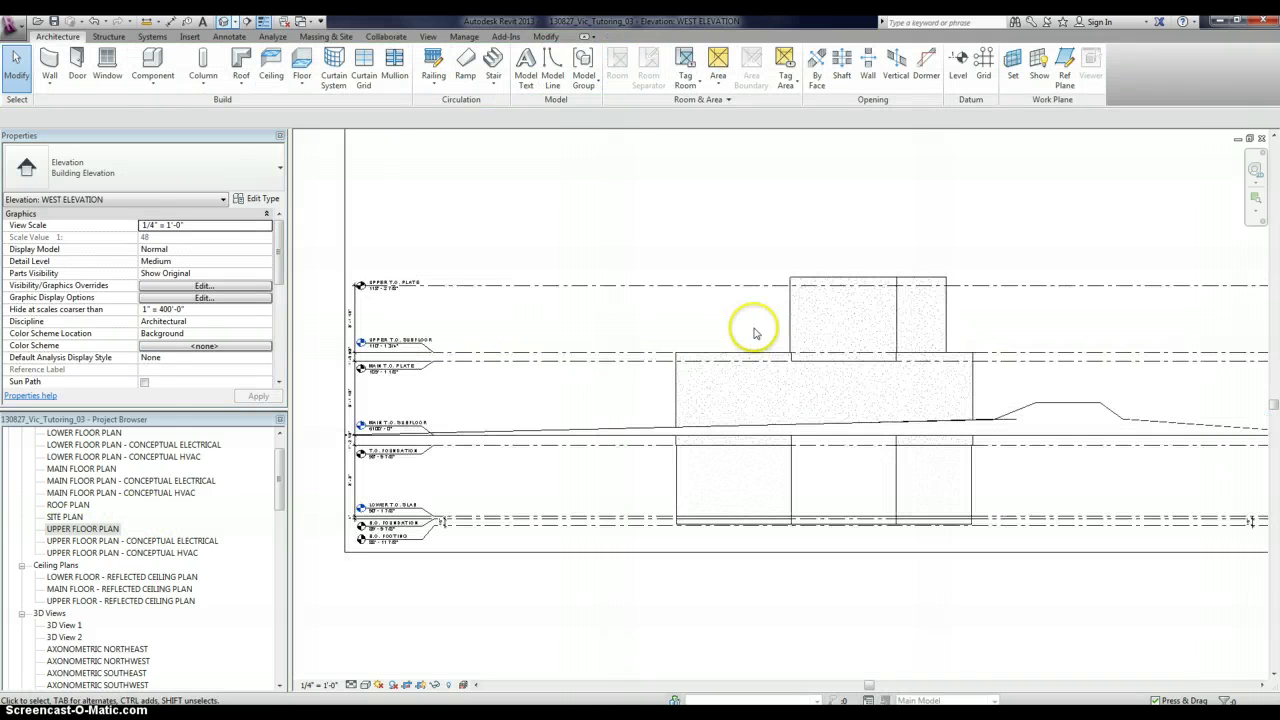
{"action": "double_click", "coordinate": [90, 468]}
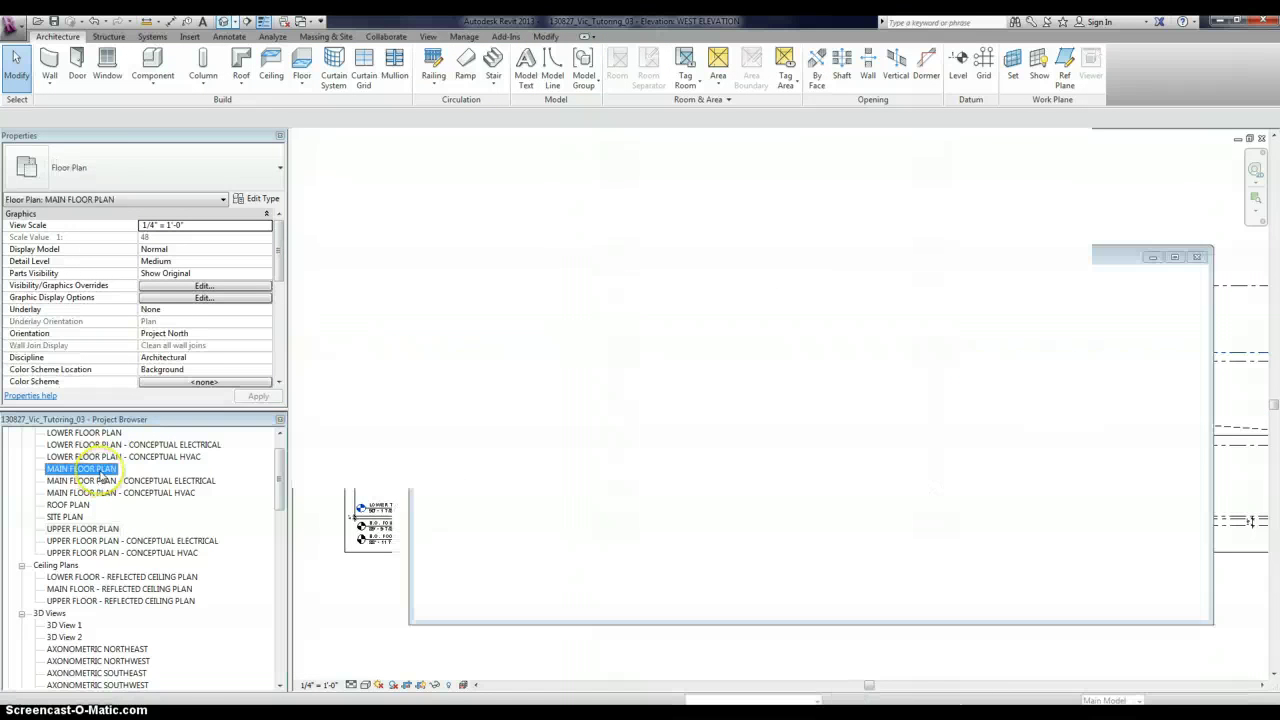
{"action": "scroll", "coordinate": [648, 470], "scroll_direction": "down", "scroll_amount": 8}
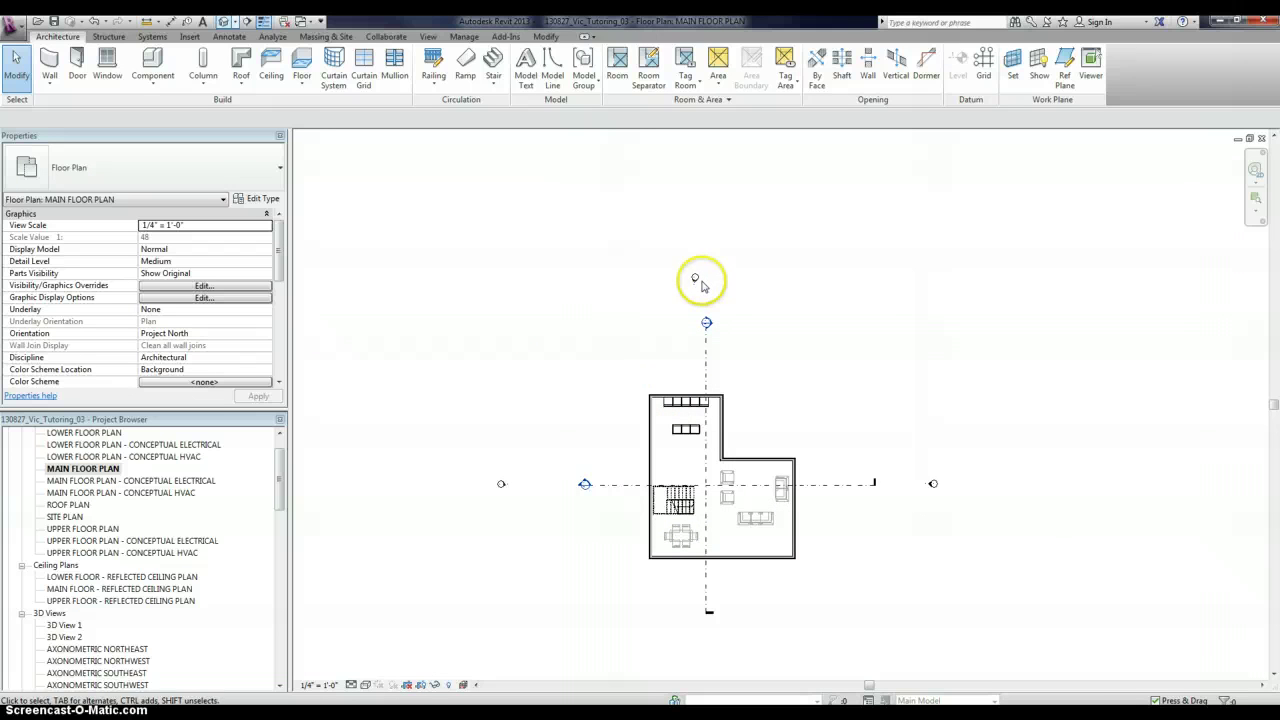
{"action": "double_click", "coordinate": [696, 280]}
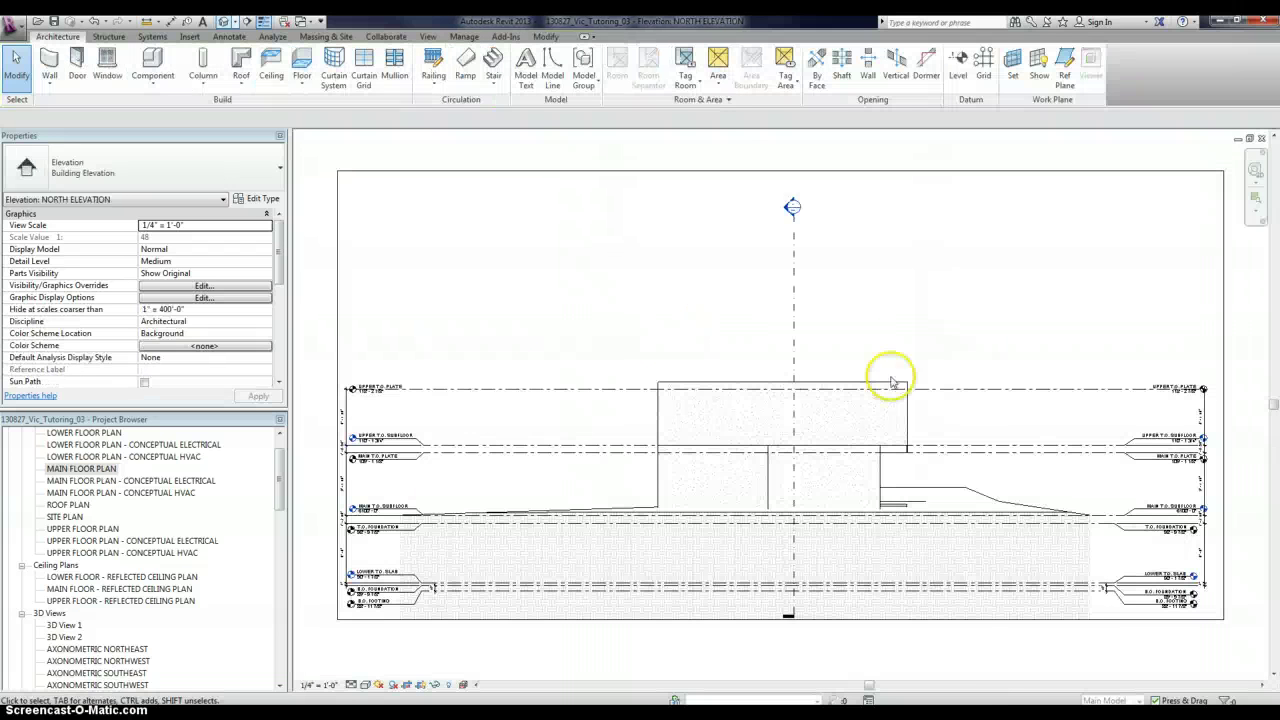
{"action": "scroll", "coordinate": [951, 437], "scroll_direction": "up", "scroll_amount": 4}
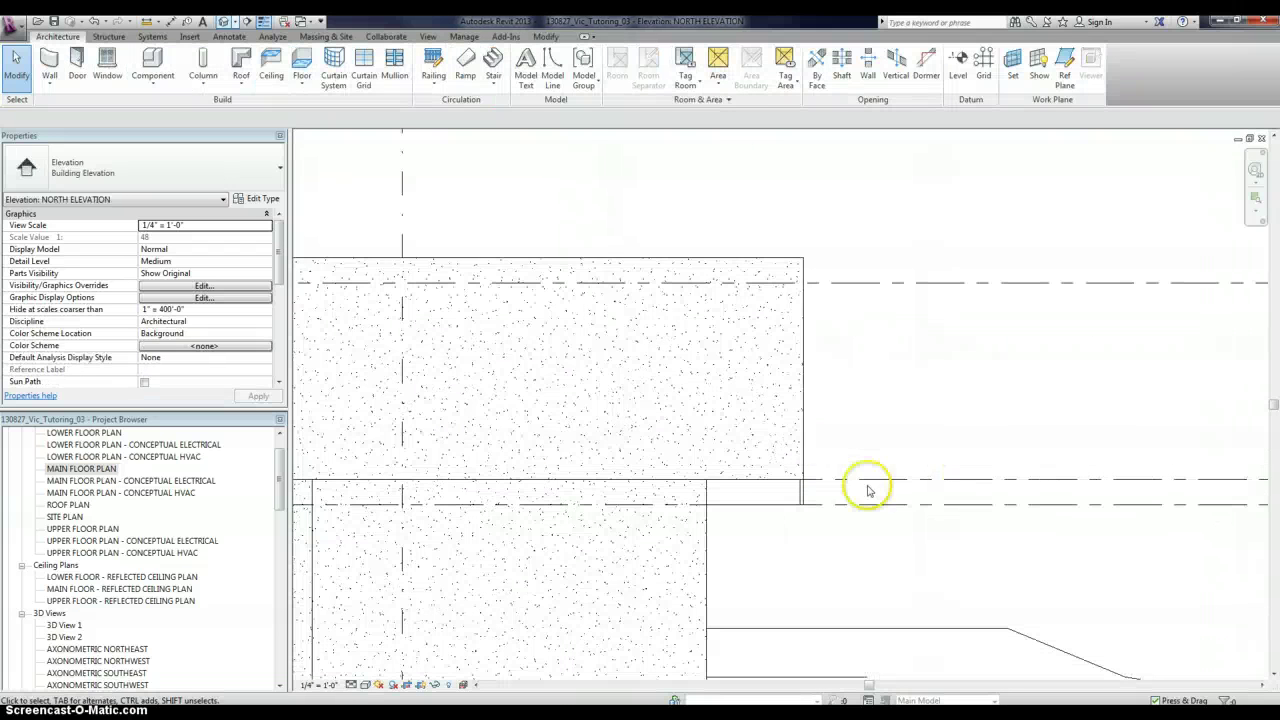
Select the upper-storey stucco wall and enter Edit Profile mode
{"action": "left_click", "coordinate": [767, 484]}
{"action": "scroll", "coordinate": [897, 362], "scroll_direction": "down", "scroll_amount": 2}
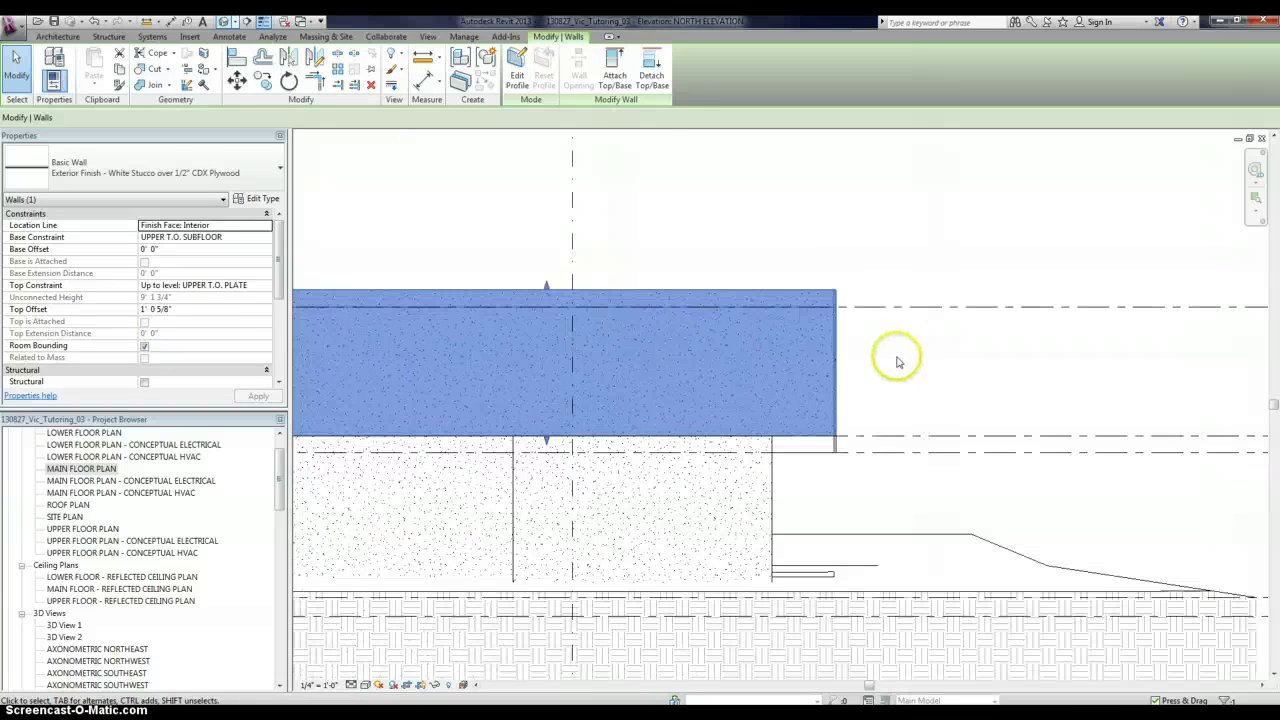
{"action": "left_click", "coordinate": [517, 80]}
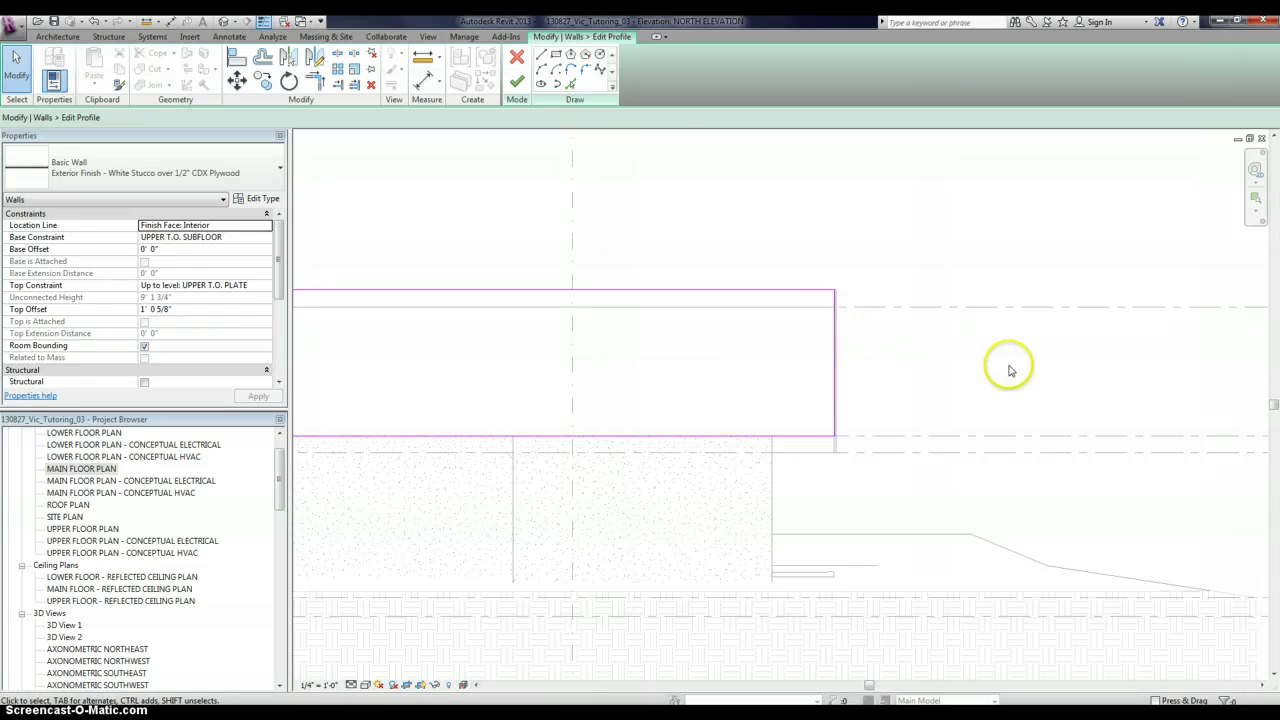
{"action": "scroll", "coordinate": [1010, 370], "scroll_direction": "down", "scroll_amount": 1}
Sketch profile lines stepping down from the lower corner to the floor line
{"action": "left_click", "coordinate": [541, 55]}
{"action": "scroll", "coordinate": [720, 434], "scroll_direction": "up", "scroll_amount": 5}
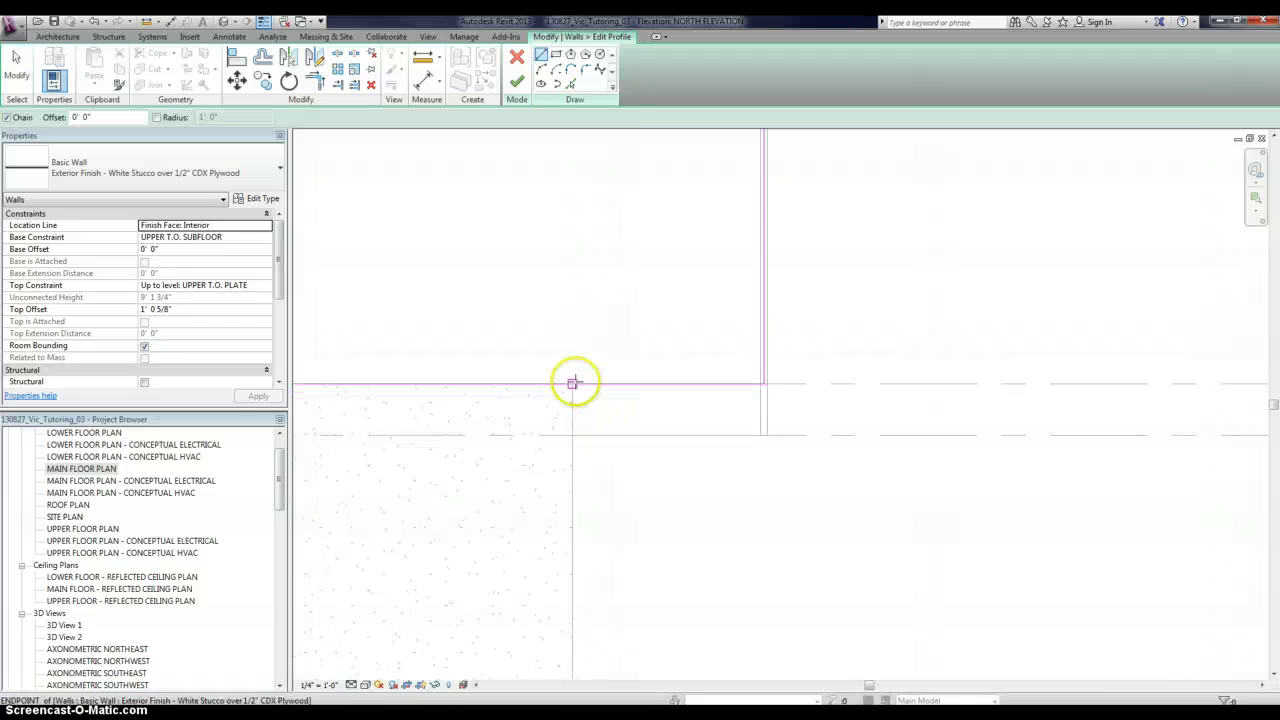
{"action": "left_click", "coordinate": [572, 383]}
{"action": "left_click", "coordinate": [572, 432]}
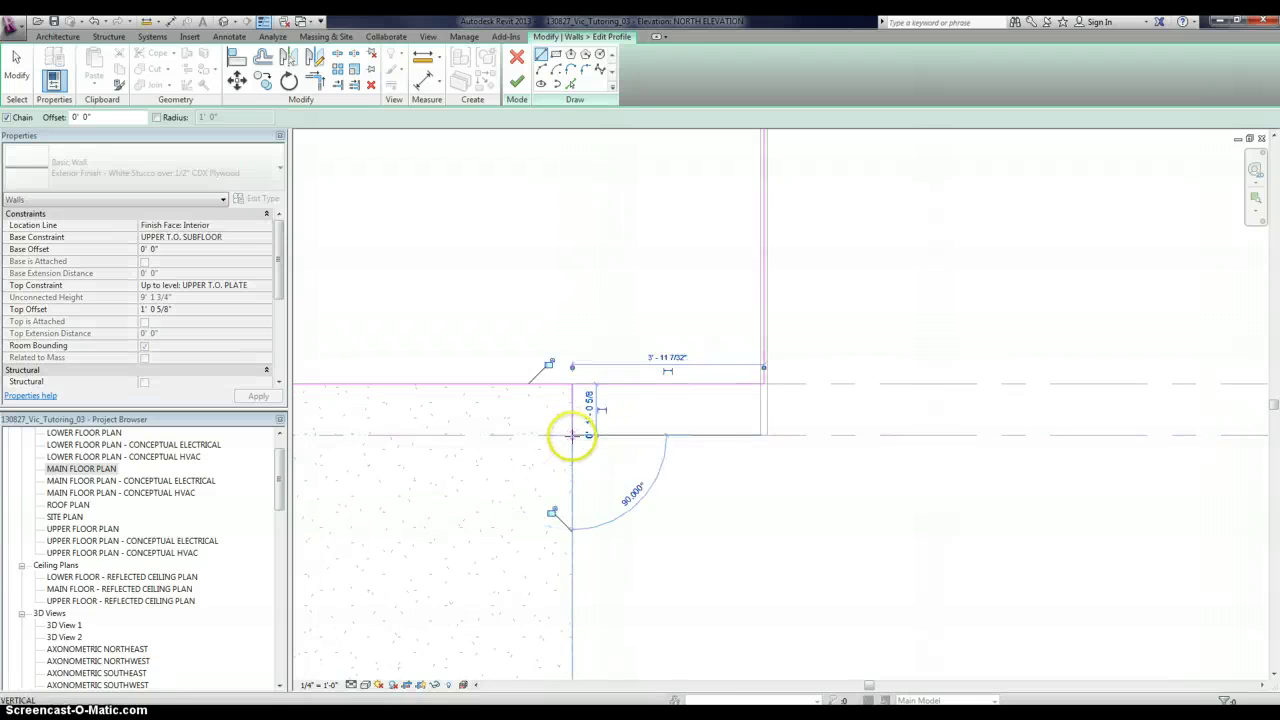
{"action": "scroll", "coordinate": [765, 434], "scroll_direction": "up", "scroll_amount": 2}
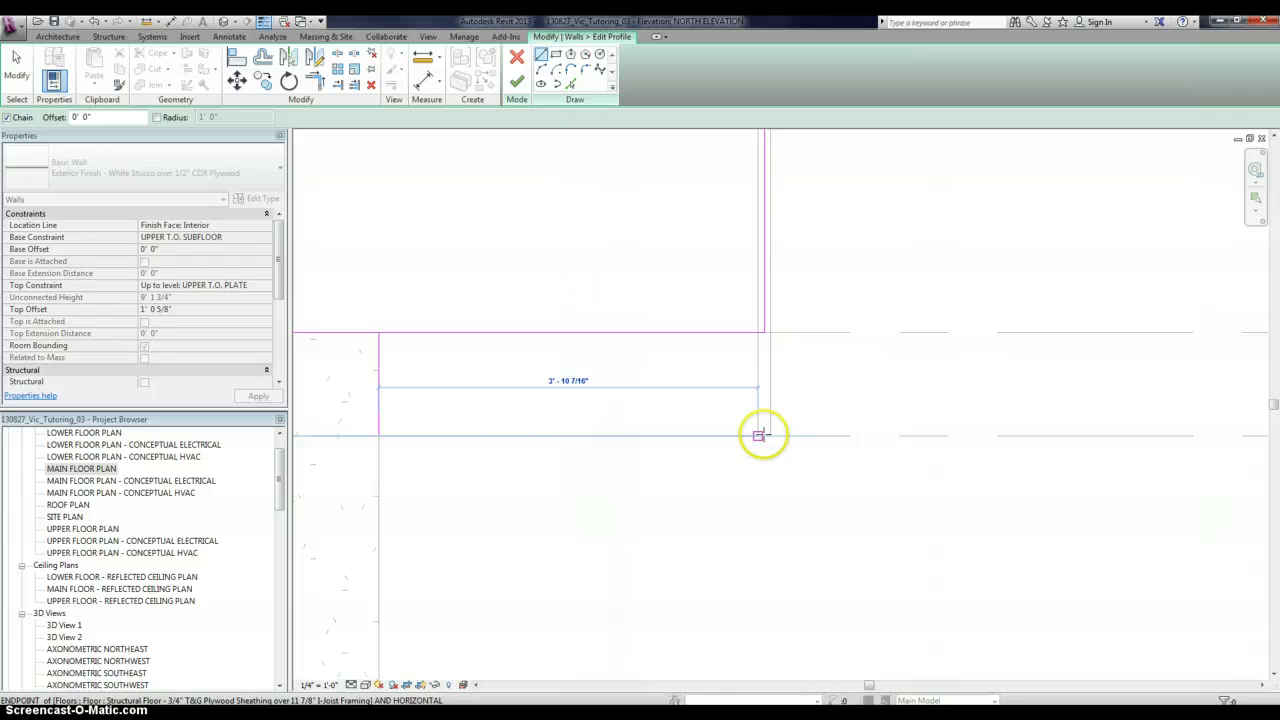
{"action": "left_click", "coordinate": [765, 434]}
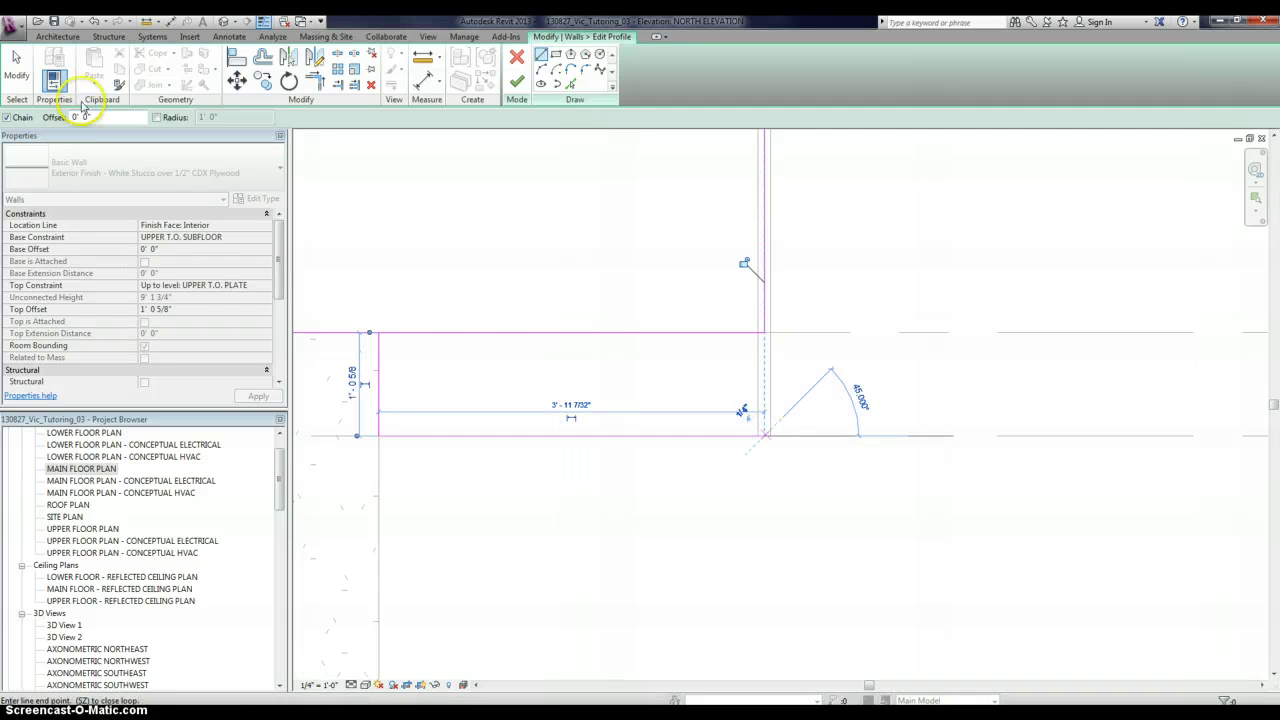
{"action": "left_click", "coordinate": [17, 78]}
Join the sketch lines into corners with Trim/Extend to Corner (TR)
{"action": "scroll", "coordinate": [500, 371], "scroll_direction": "down", "scroll_amount": 2}
{"action": "scroll", "coordinate": [500, 371], "scroll_direction": "down", "scroll_amount": 1}
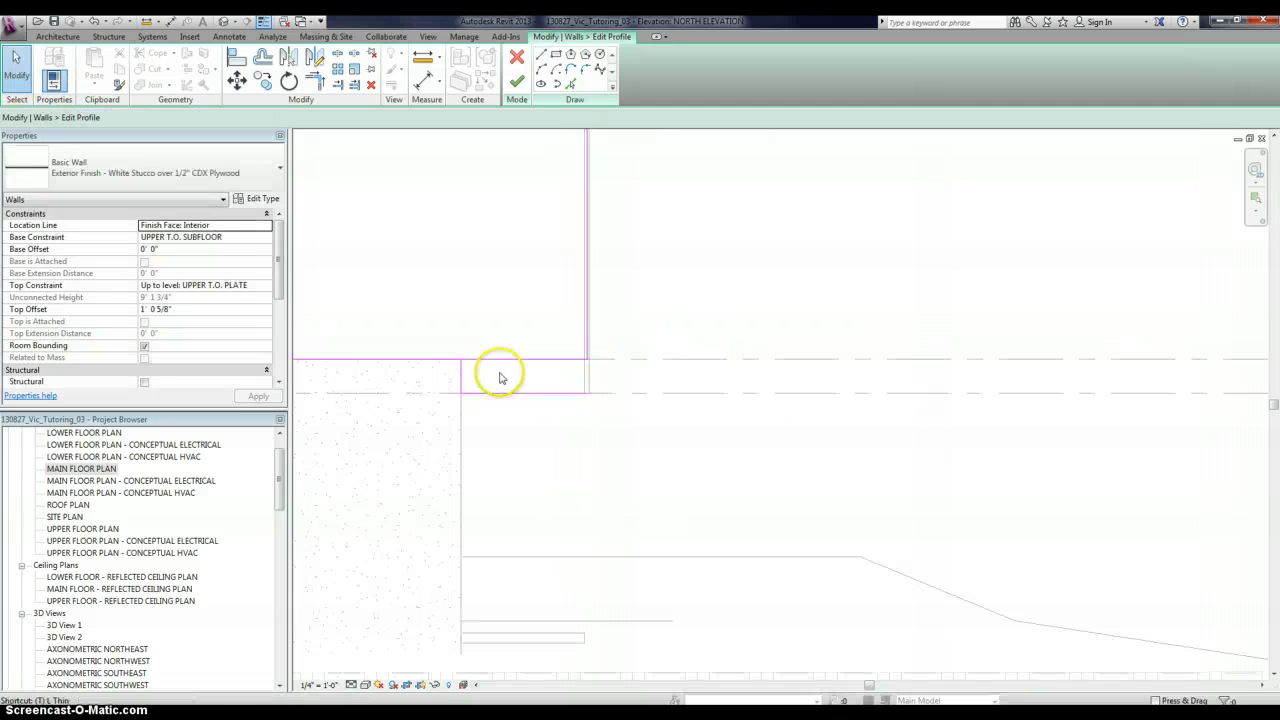
{"action": "key", "text": "t"}
{"action": "key", "text": "r"}
{"action": "left_click", "coordinate": [450, 360]}
{"action": "left_click", "coordinate": [461, 376]}
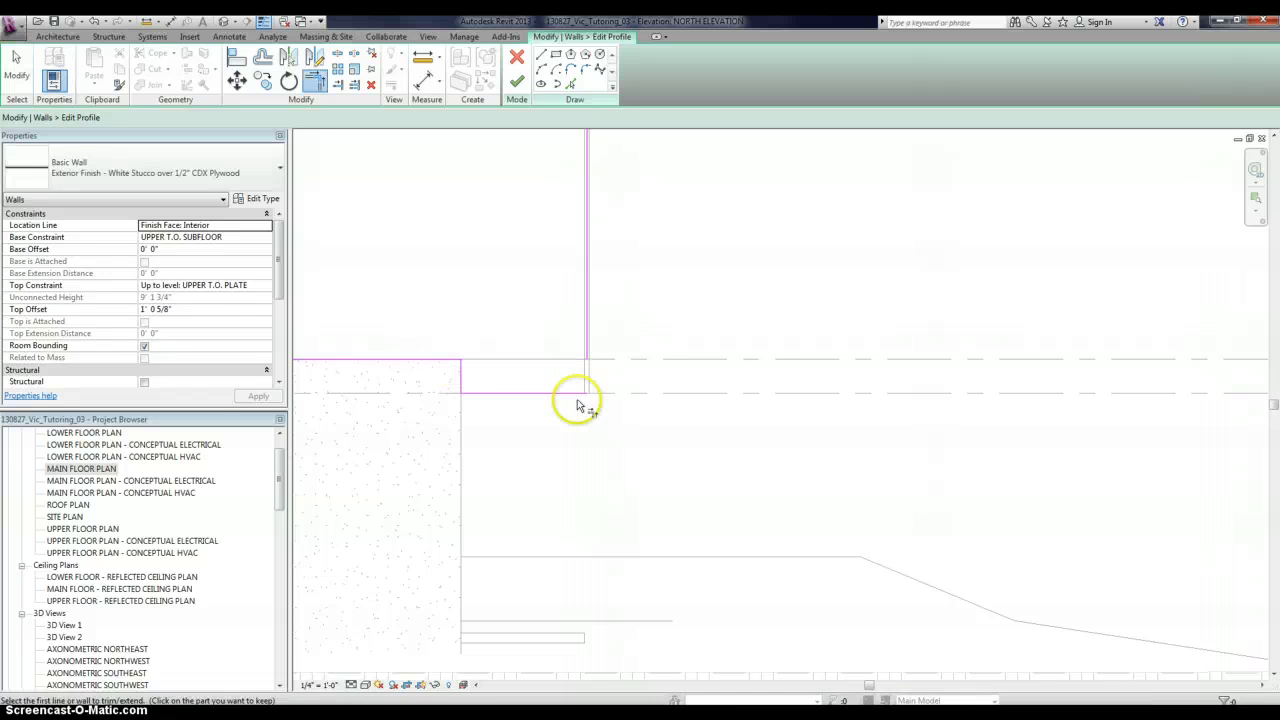
{"action": "left_click", "coordinate": [570, 396]}
{"action": "left_click", "coordinate": [587, 351]}
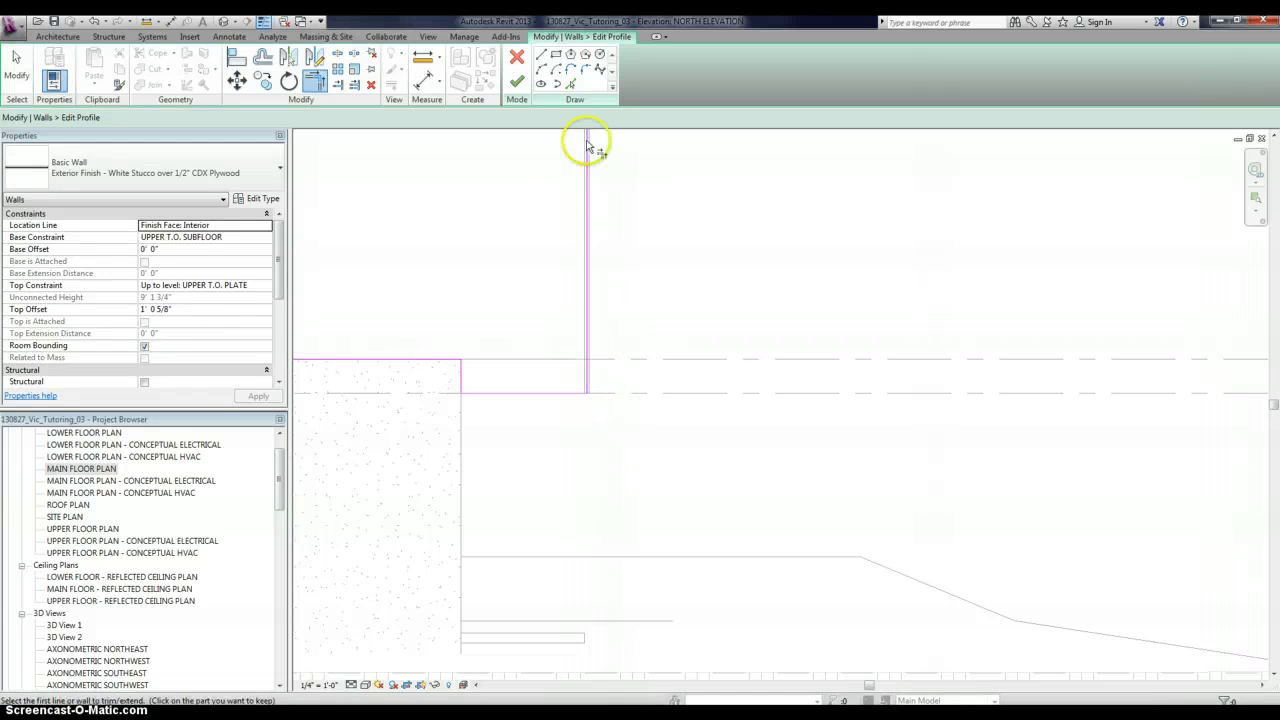
Finish the profile edit and deselect the wall
{"action": "left_click", "coordinate": [516, 84]}
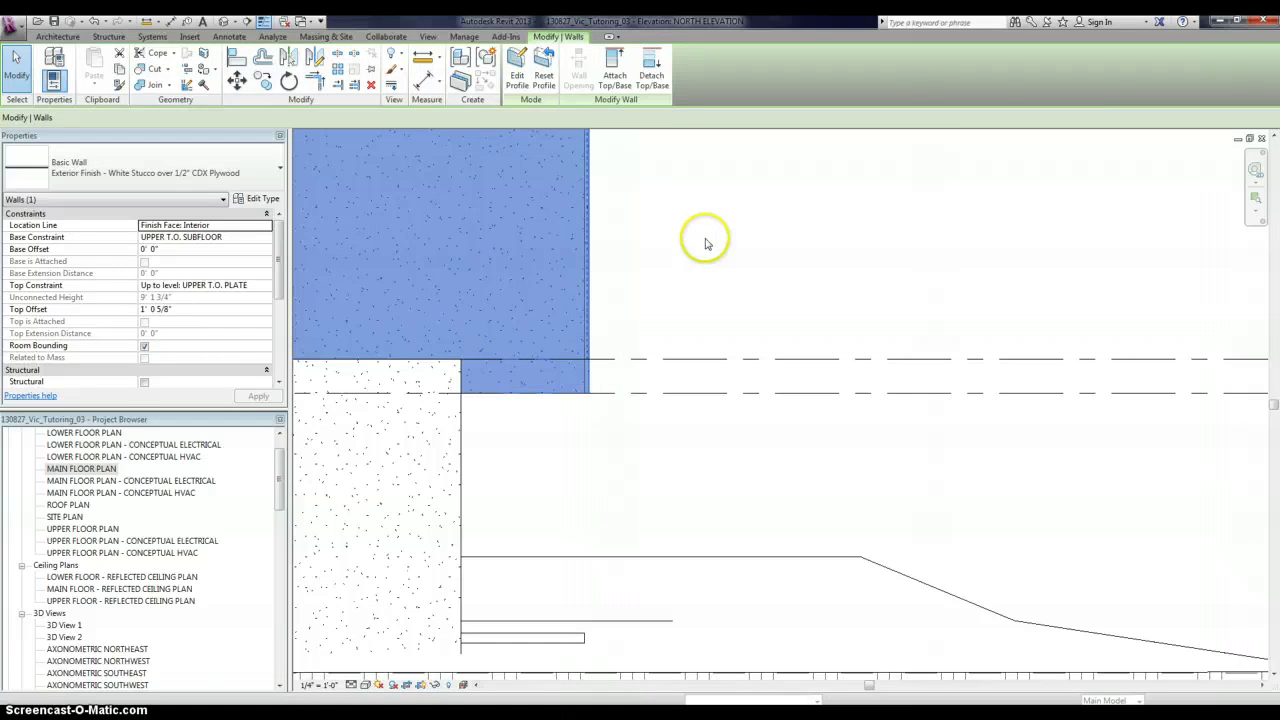
{"action": "left_click", "coordinate": [634, 432]}
{"action": "scroll", "coordinate": [587, 431], "scroll_direction": "down", "scroll_amount": 2}
Open the South elevation from the main floor plan's elevation marker
{"action": "left_click", "coordinate": [592, 420]}
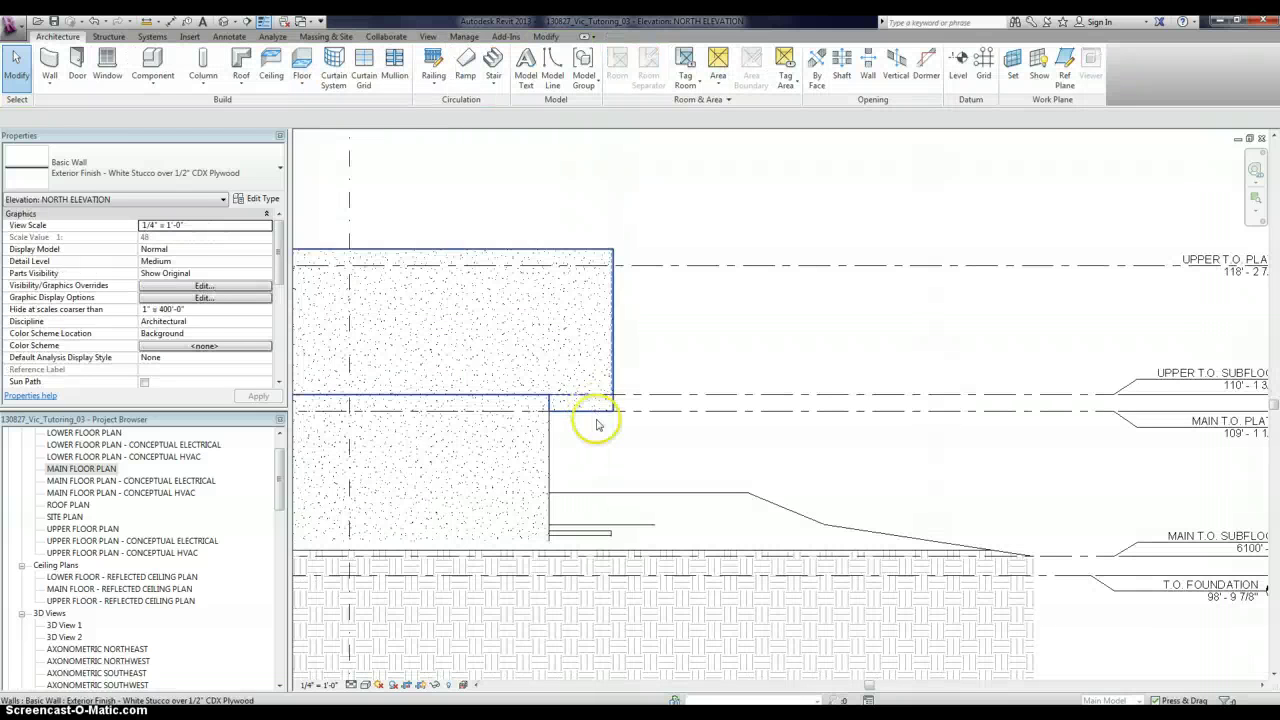
{"action": "double_click", "coordinate": [96, 469]}
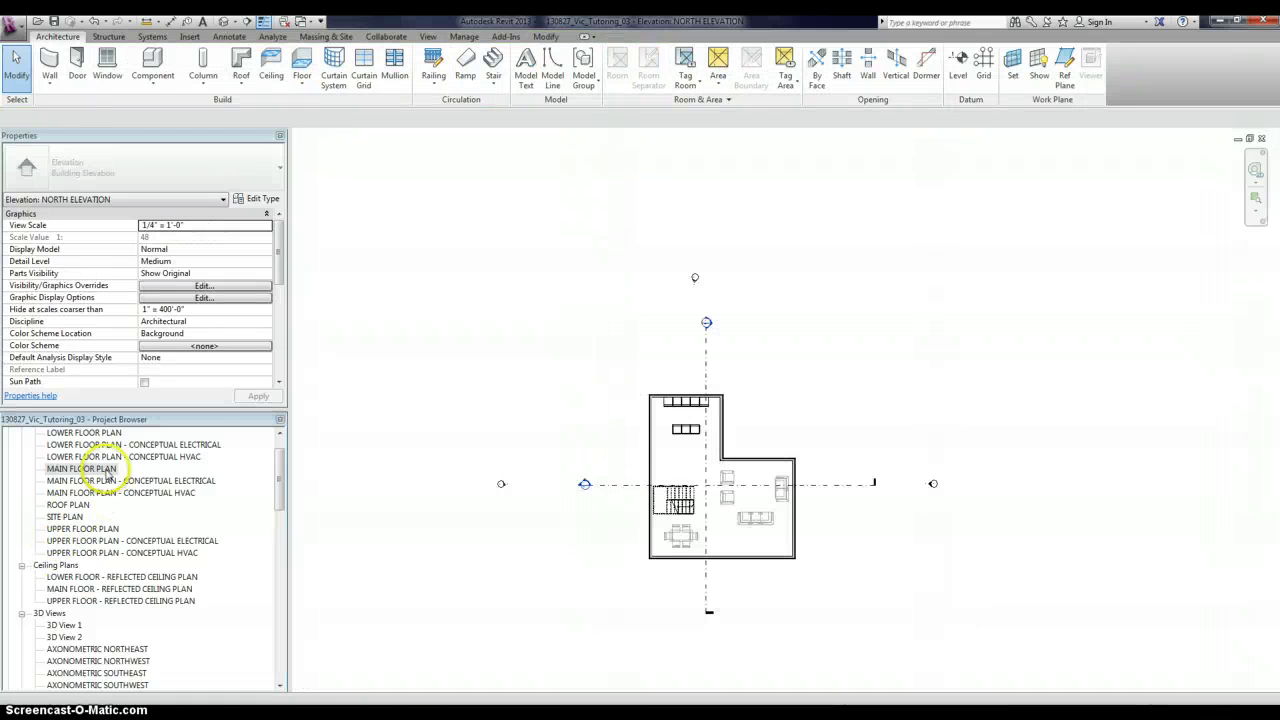
{"action": "scroll", "coordinate": [690, 572], "scroll_direction": "down", "scroll_amount": 3}
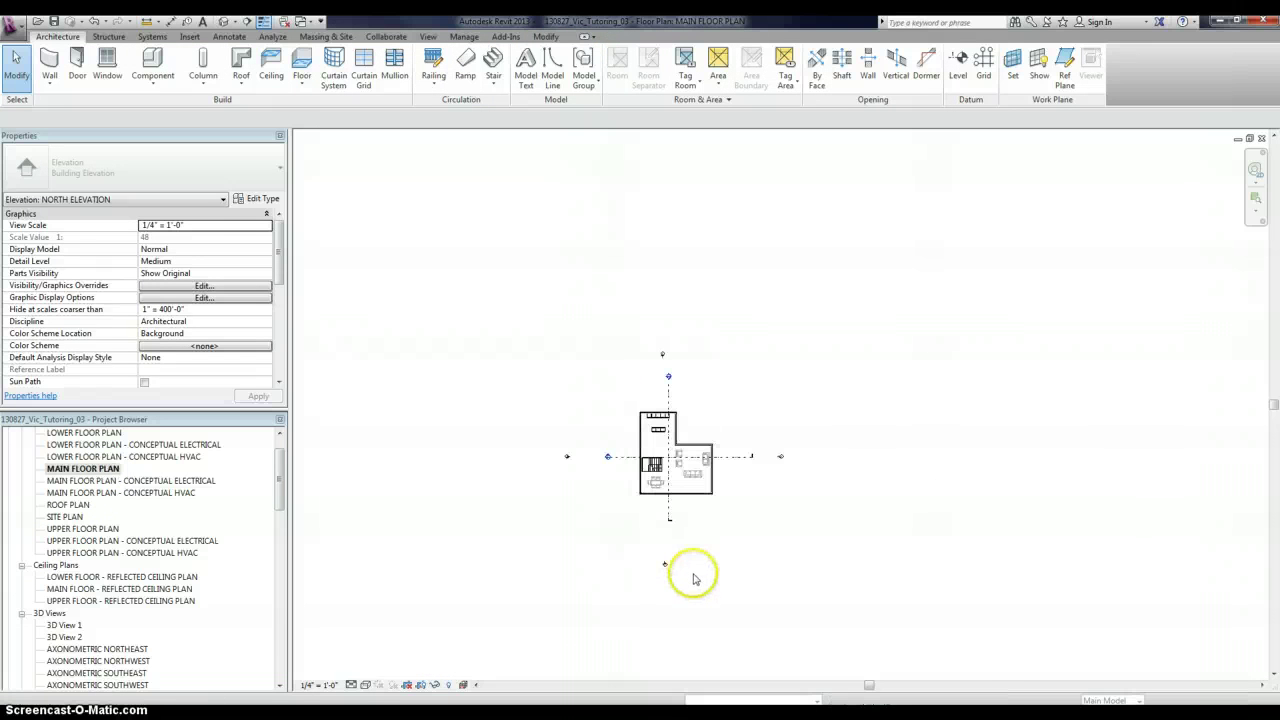
{"action": "scroll", "coordinate": [666, 560], "scroll_direction": "up", "scroll_amount": 1}
{"action": "double_click", "coordinate": [666, 565]}
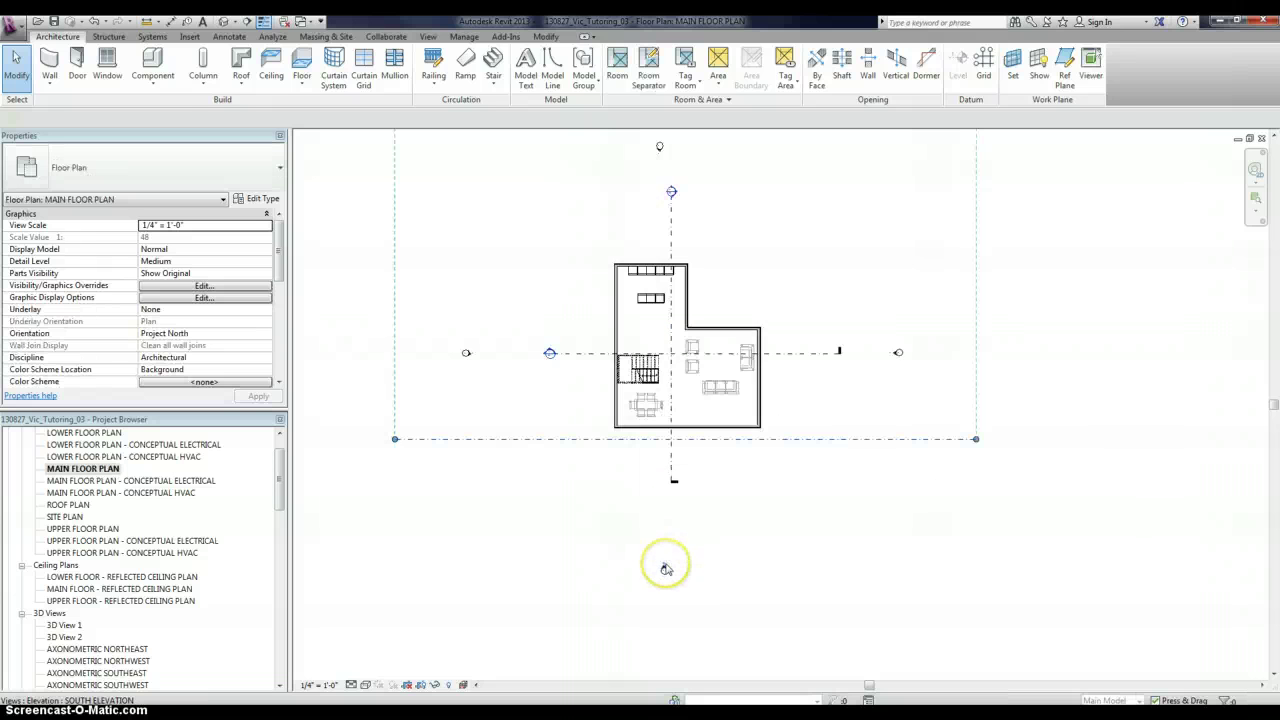
{"action": "scroll", "coordinate": [677, 435], "scroll_direction": "up", "scroll_amount": 4}
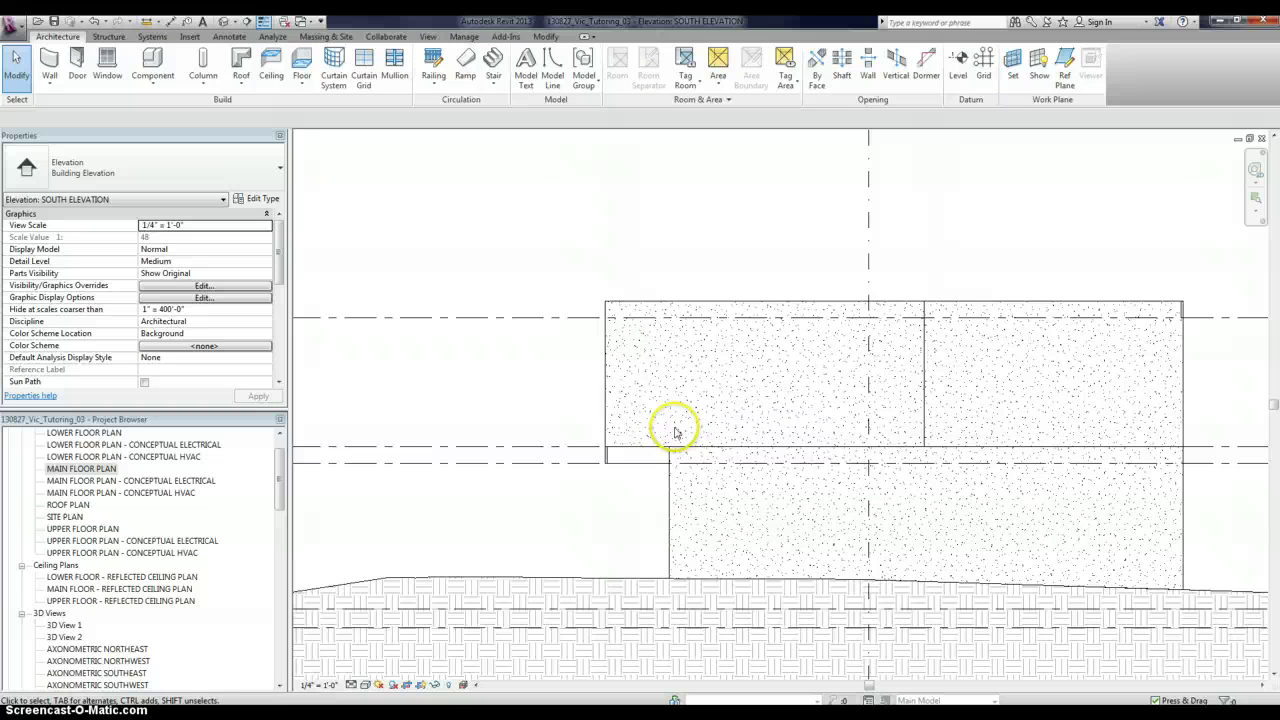
Edit the upper wall's profile, sketching lines down to Main T.O. Plate at its left end
{"action": "left_click", "coordinate": [652, 442]}
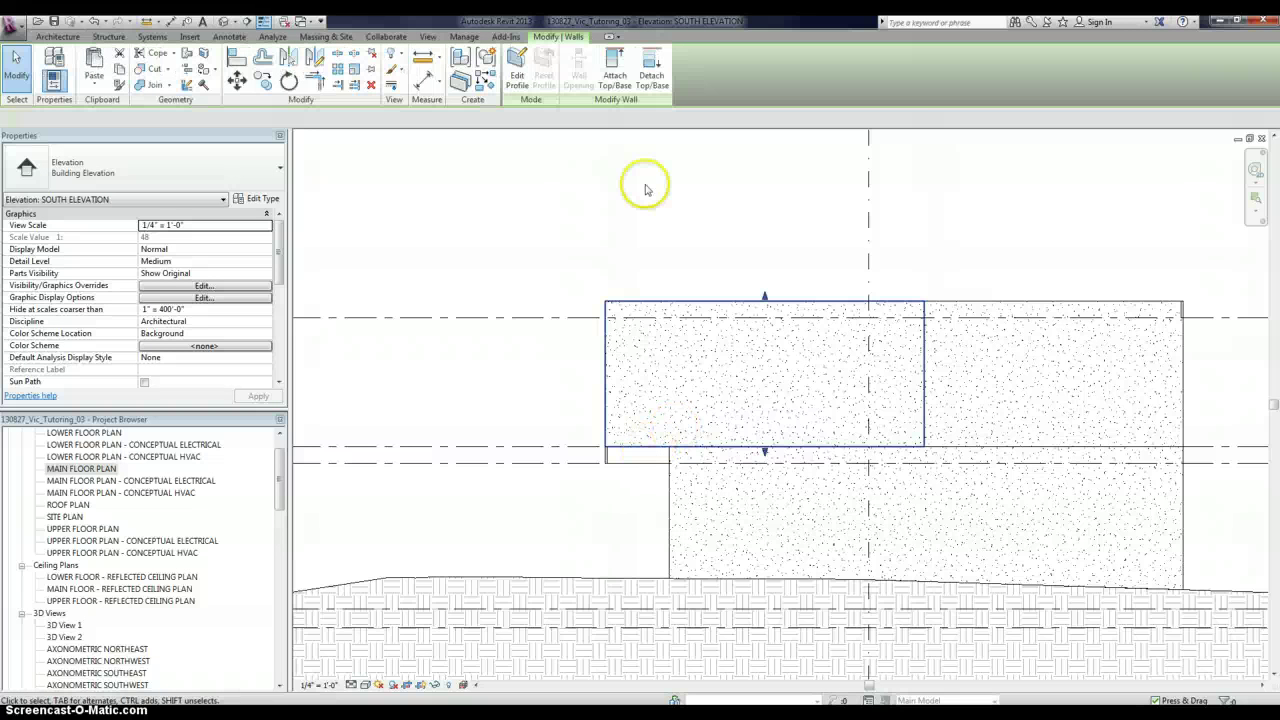
{"action": "left_click", "coordinate": [517, 80]}
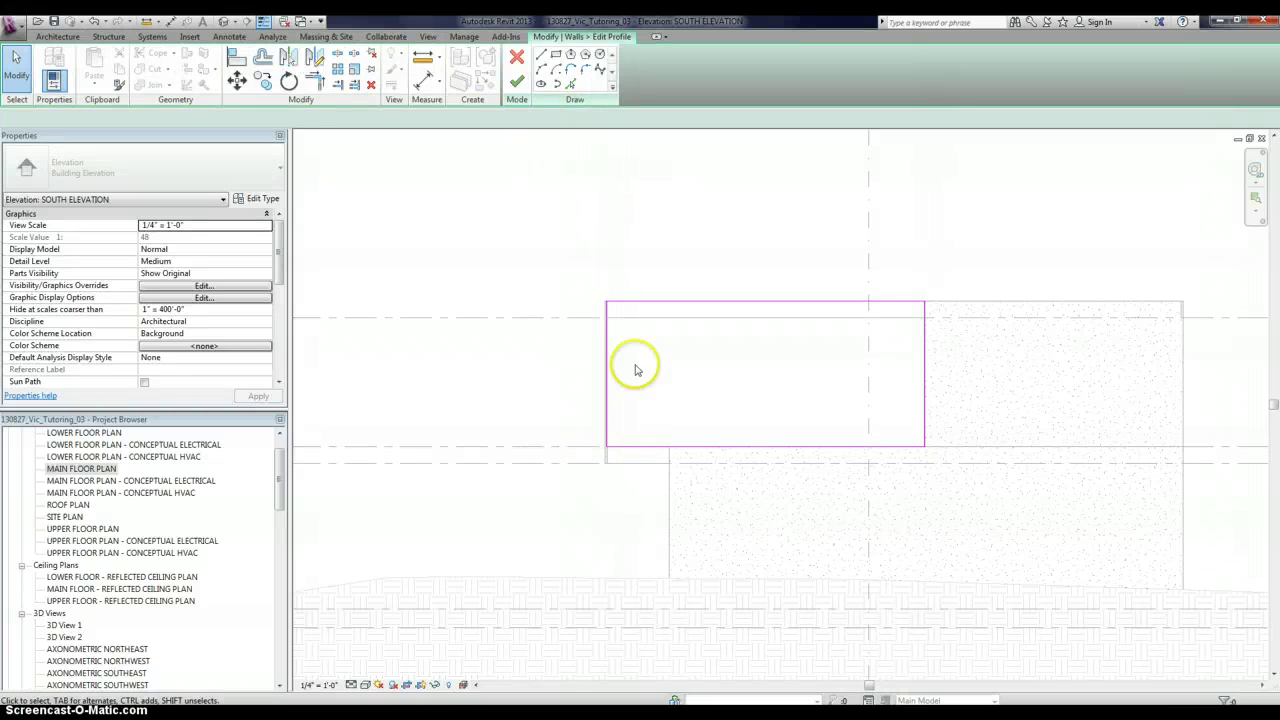
{"action": "left_click", "coordinate": [541, 57]}
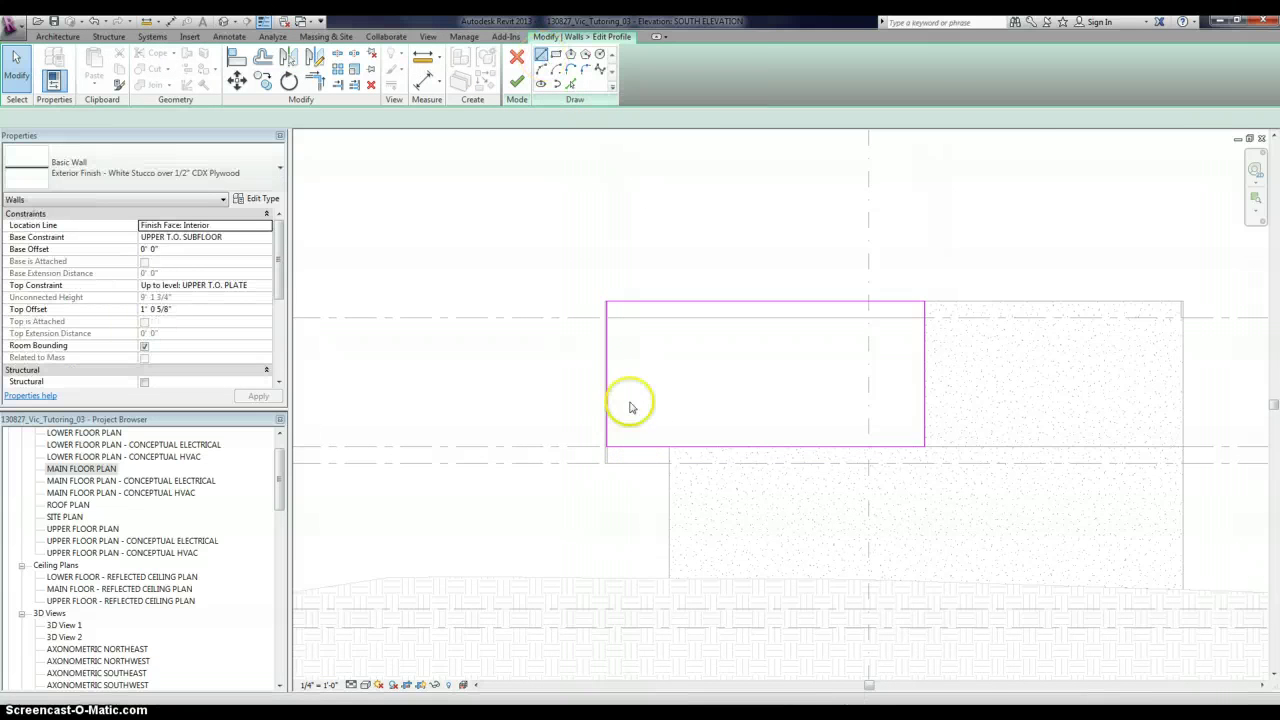
{"action": "scroll", "coordinate": [669, 447], "scroll_direction": "up", "scroll_amount": 3}
{"action": "left_click", "coordinate": [688, 466]}
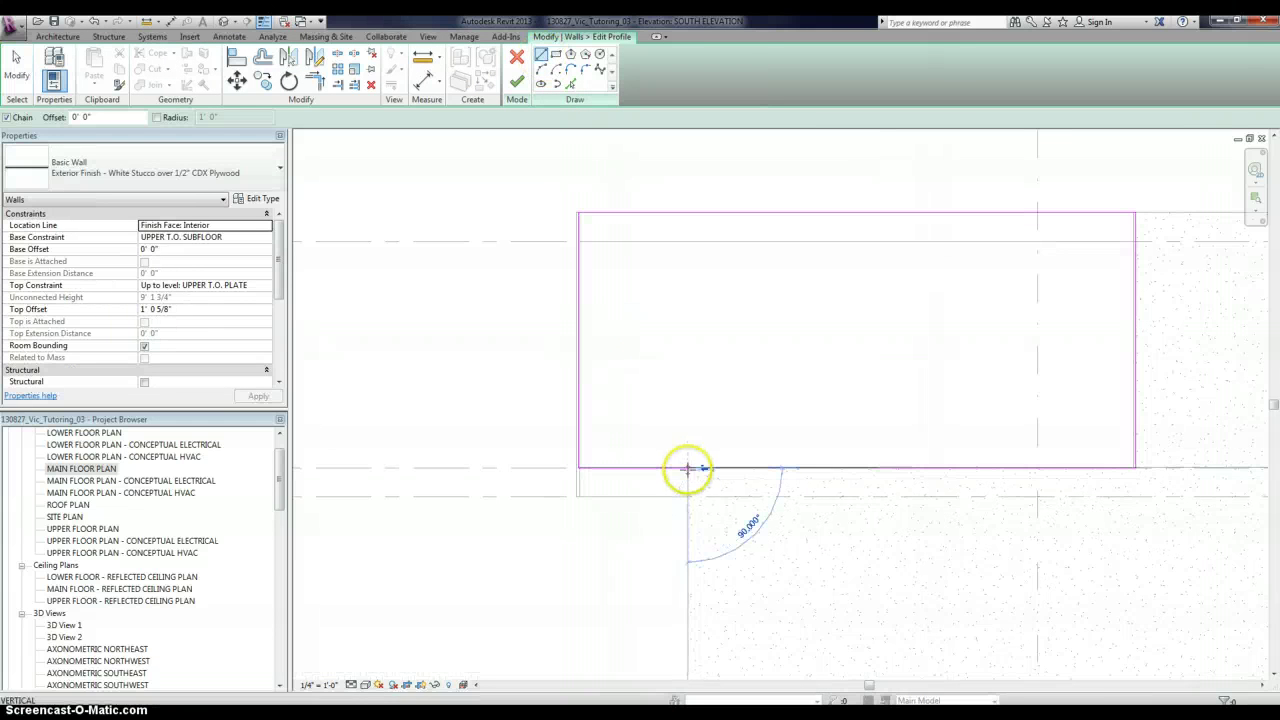
{"action": "left_click", "coordinate": [688, 497]}
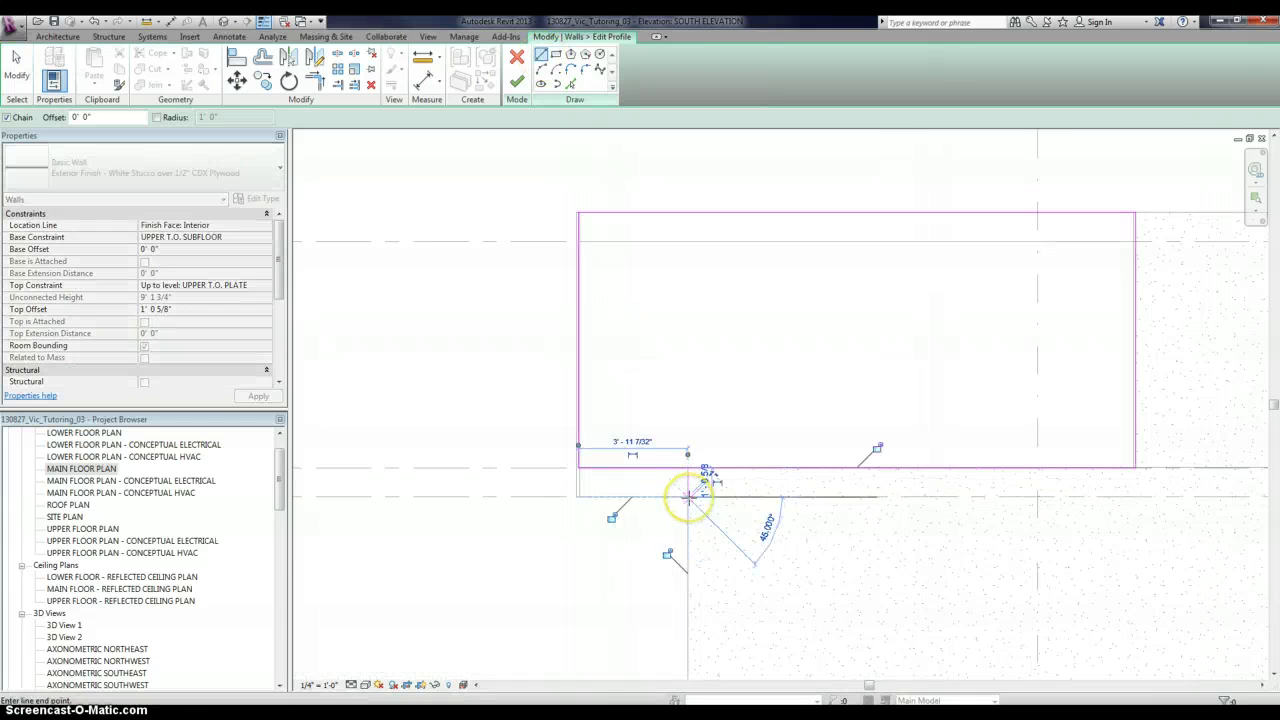
{"action": "left_click", "coordinate": [579, 497]}
{"action": "key", "text": "Escape"}
{"action": "key", "text": "Escape"}
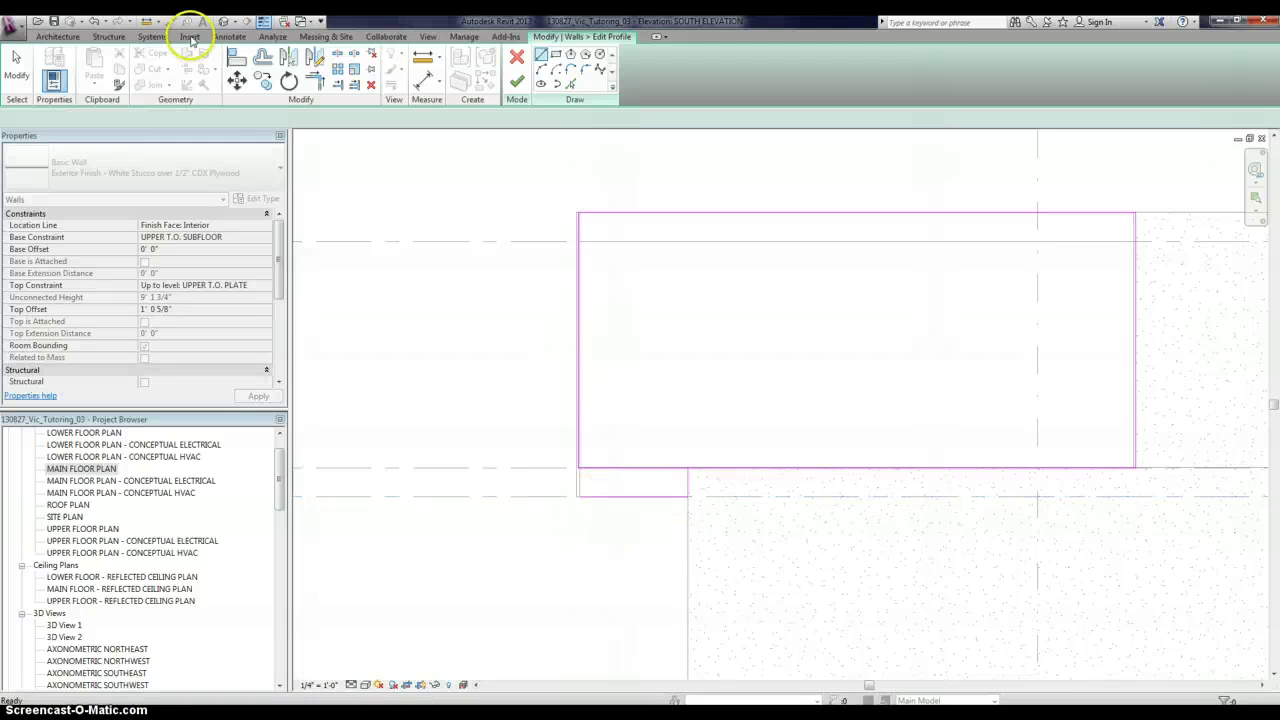
Trim (TR) the sketch lines into clean corners and finish the profile edit
{"action": "left_click", "coordinate": [16, 60]}
{"action": "key", "text": "t"}
{"action": "key", "text": "r"}
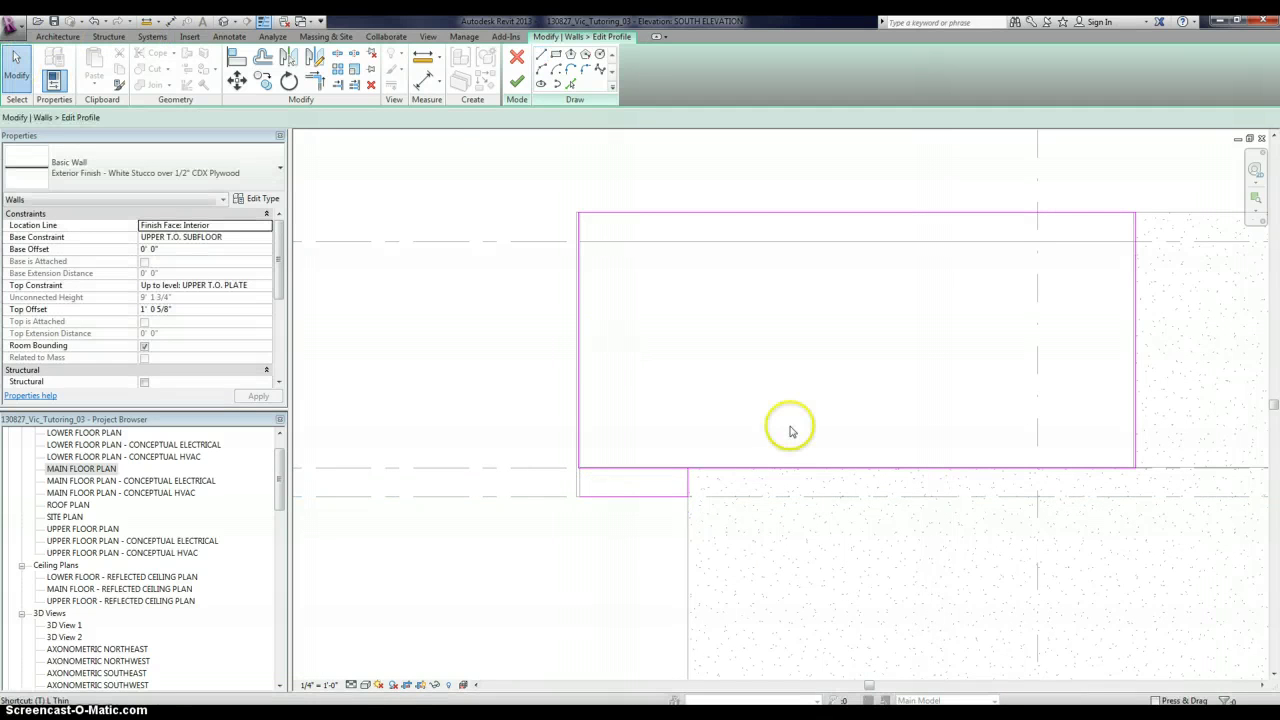
{"action": "scroll", "coordinate": [683, 486], "scroll_direction": "up", "scroll_amount": 3}
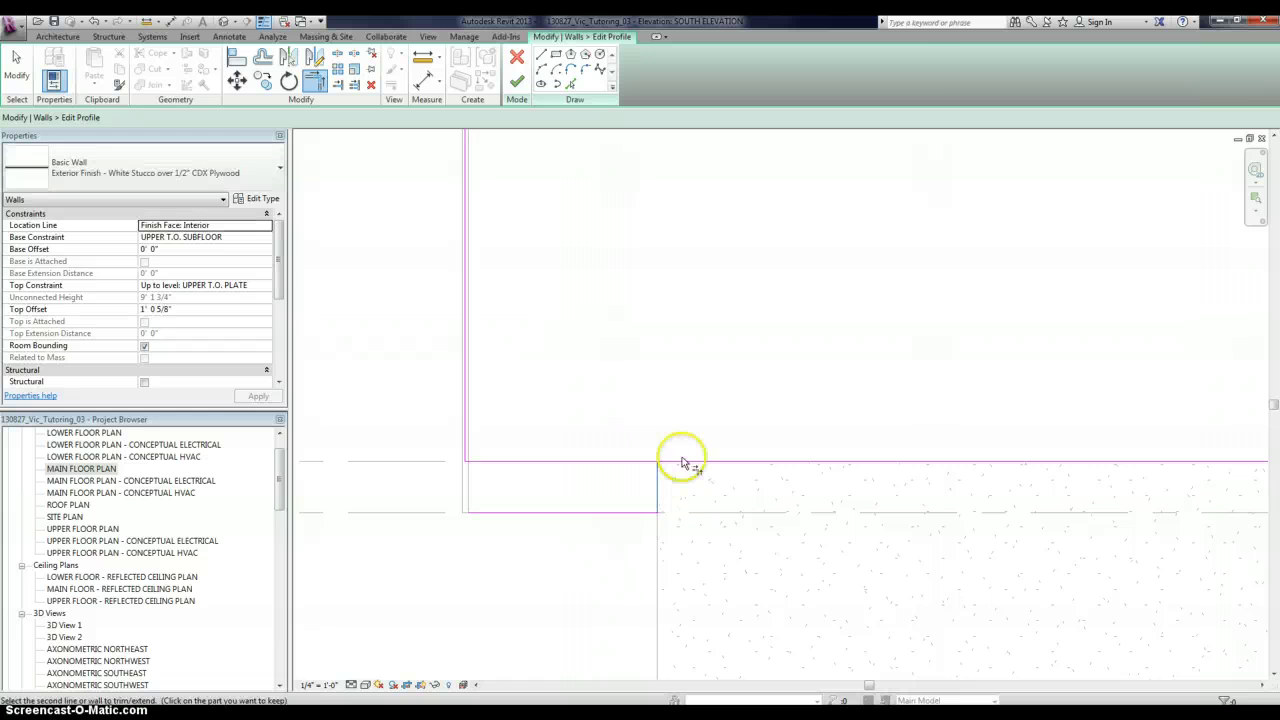
{"action": "left_click", "coordinate": [683, 464]}
{"action": "left_click", "coordinate": [659, 481]}
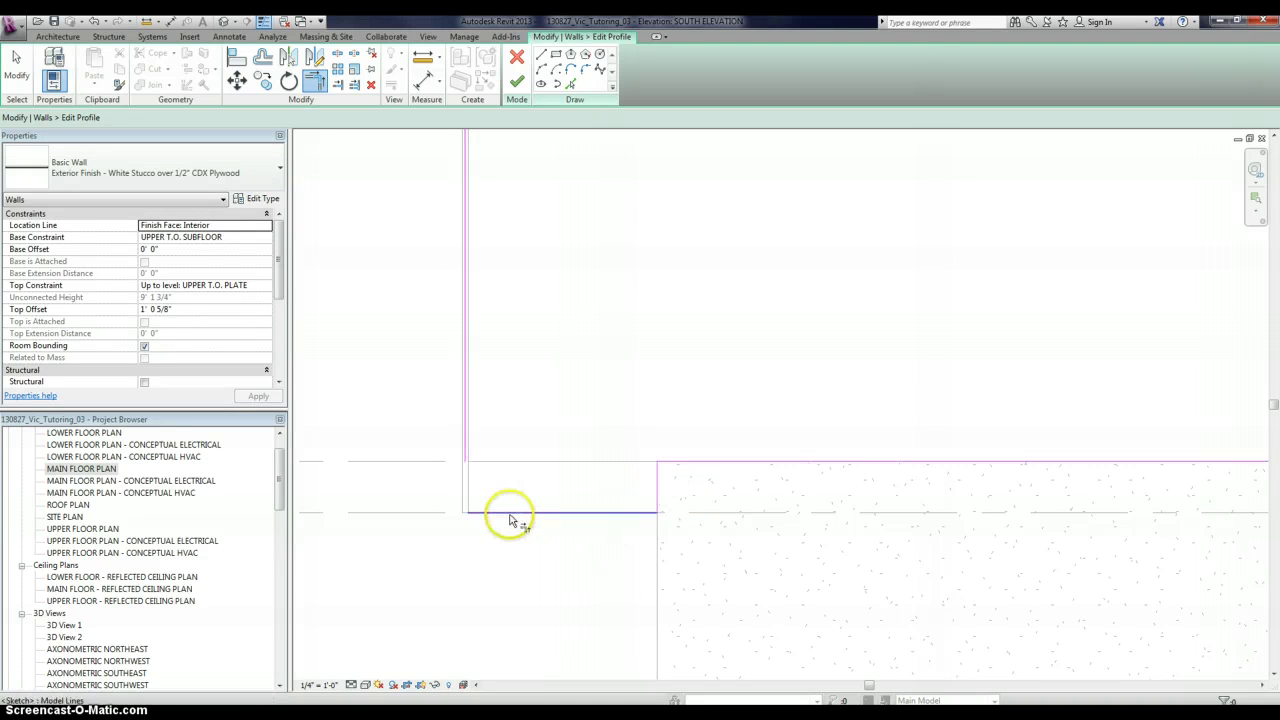
{"action": "left_click", "coordinate": [467, 465]}
{"action": "left_click", "coordinate": [528, 90]}
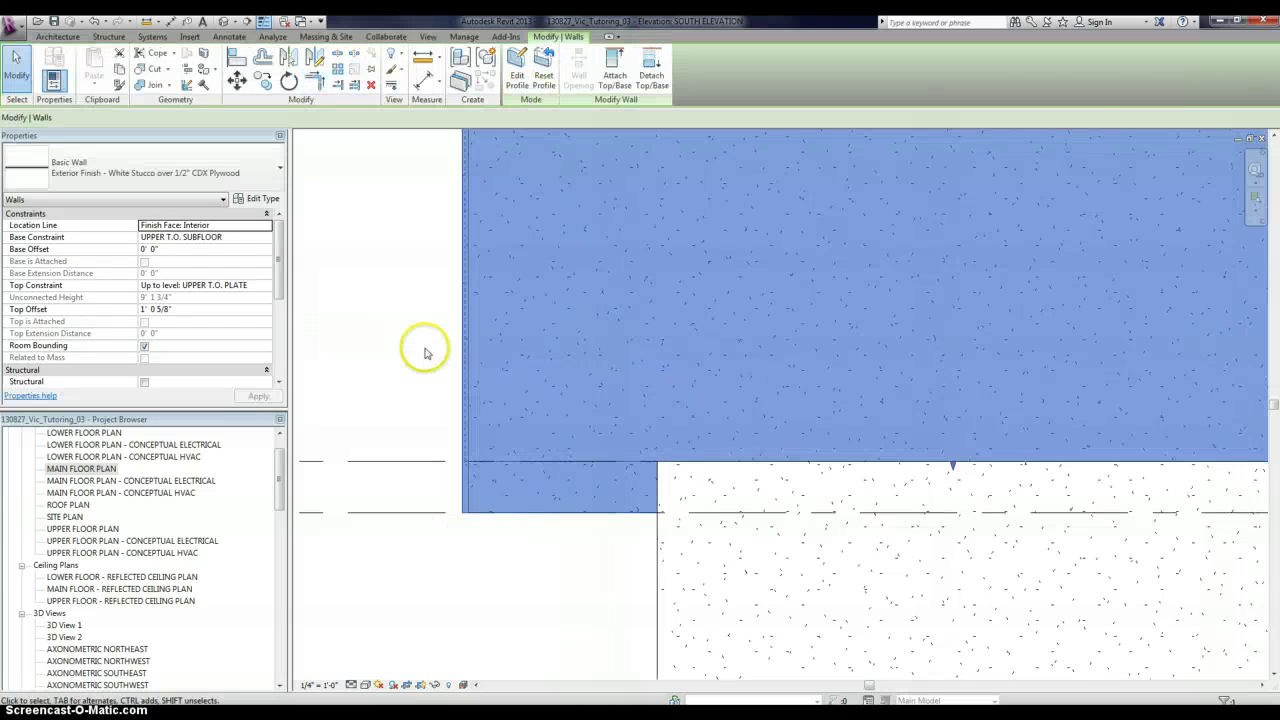
{"action": "left_click", "coordinate": [570, 570]}
{"action": "scroll", "coordinate": [570, 570], "scroll_direction": "down", "scroll_amount": 3}
{"action": "scroll", "coordinate": [571, 566], "scroll_direction": "down", "scroll_amount": 4}
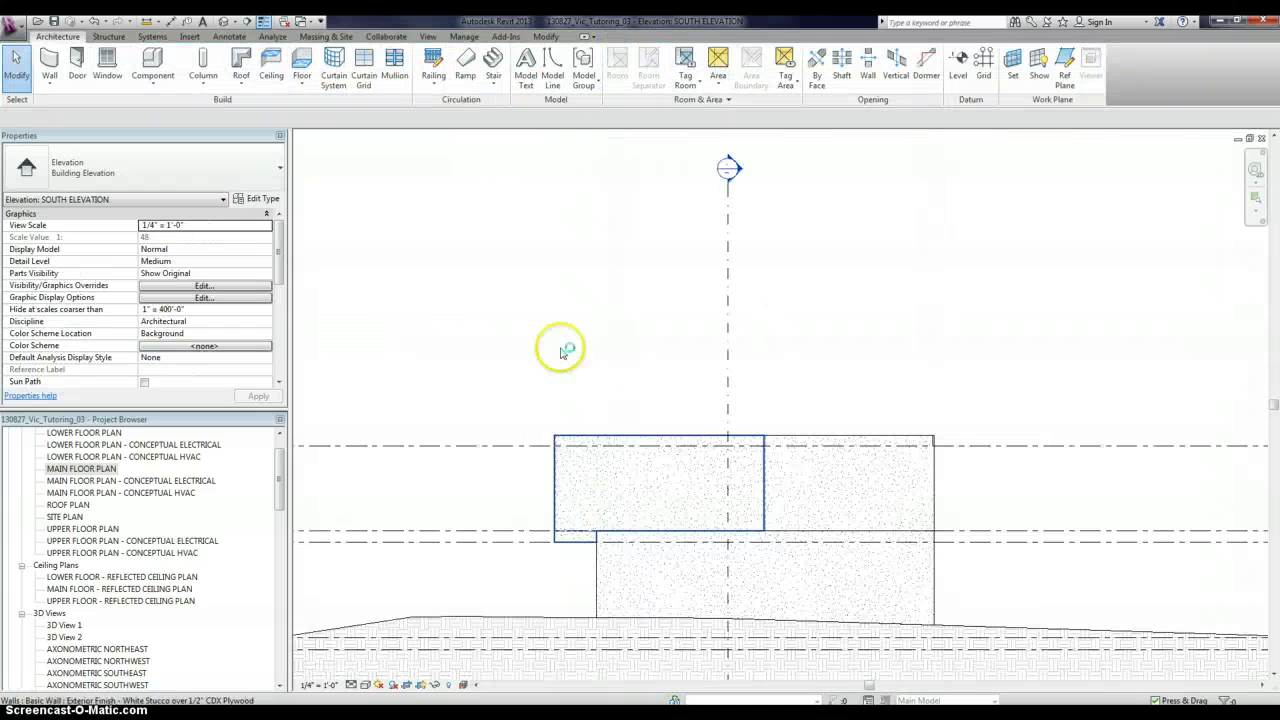
On the main floor plan, start the Window tool and scroll the All-In-One Window types to the Fixed sizes
{"action": "double_click", "coordinate": [82, 469]}
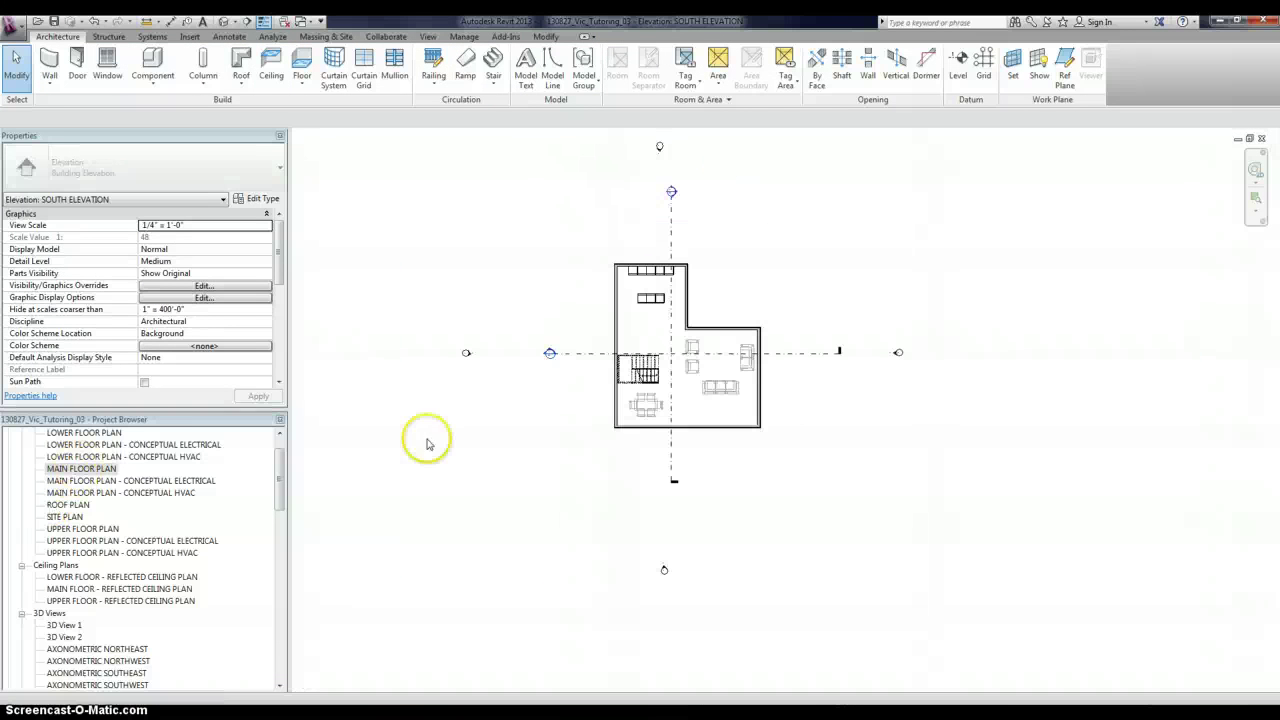
{"action": "scroll", "coordinate": [519, 460], "scroll_direction": "up", "scroll_amount": 2}
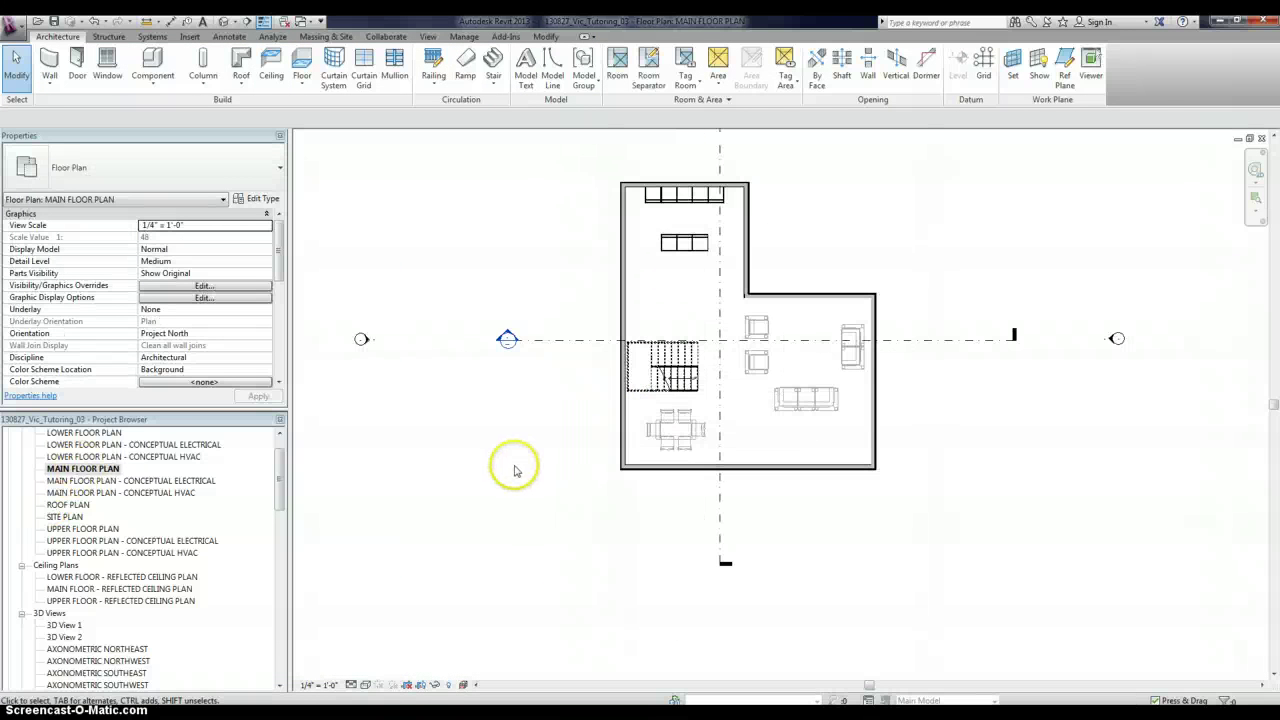
{"action": "left_click", "coordinate": [108, 63]}
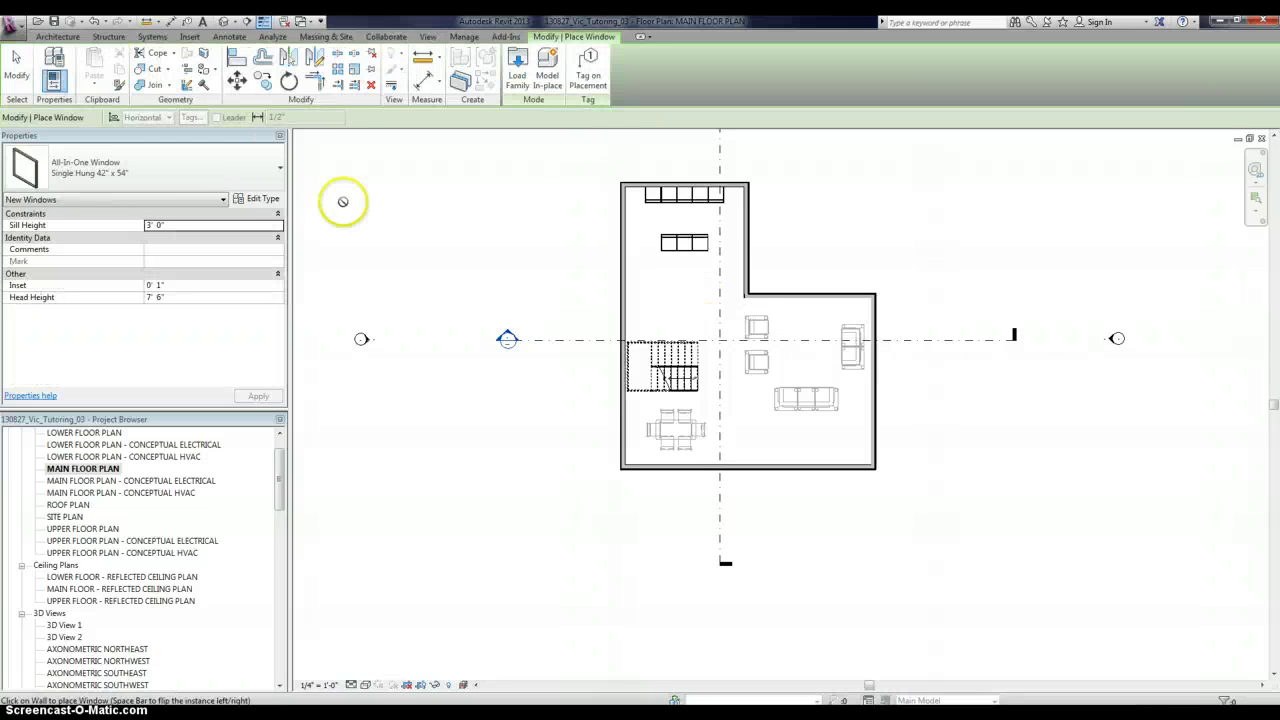
{"action": "left_click", "coordinate": [228, 174]}
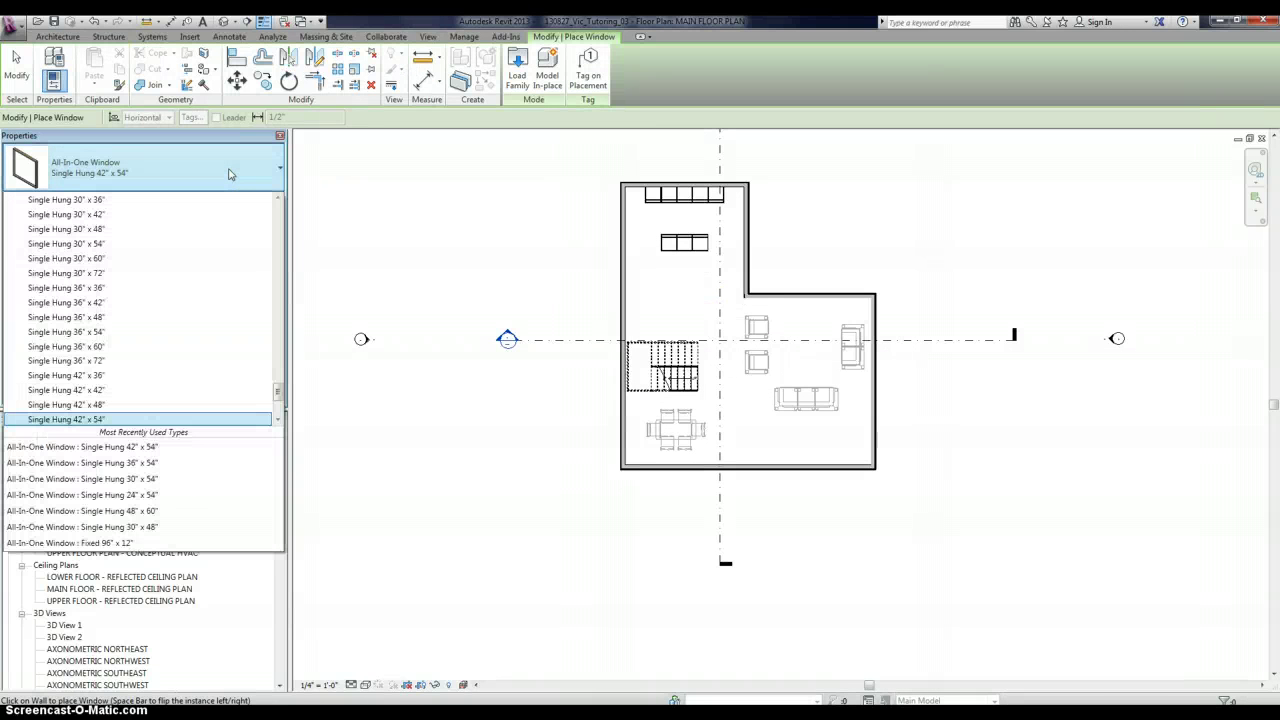
{"action": "left_click_drag", "start_coordinate": [275, 398], "coordinate": [281, 290]}
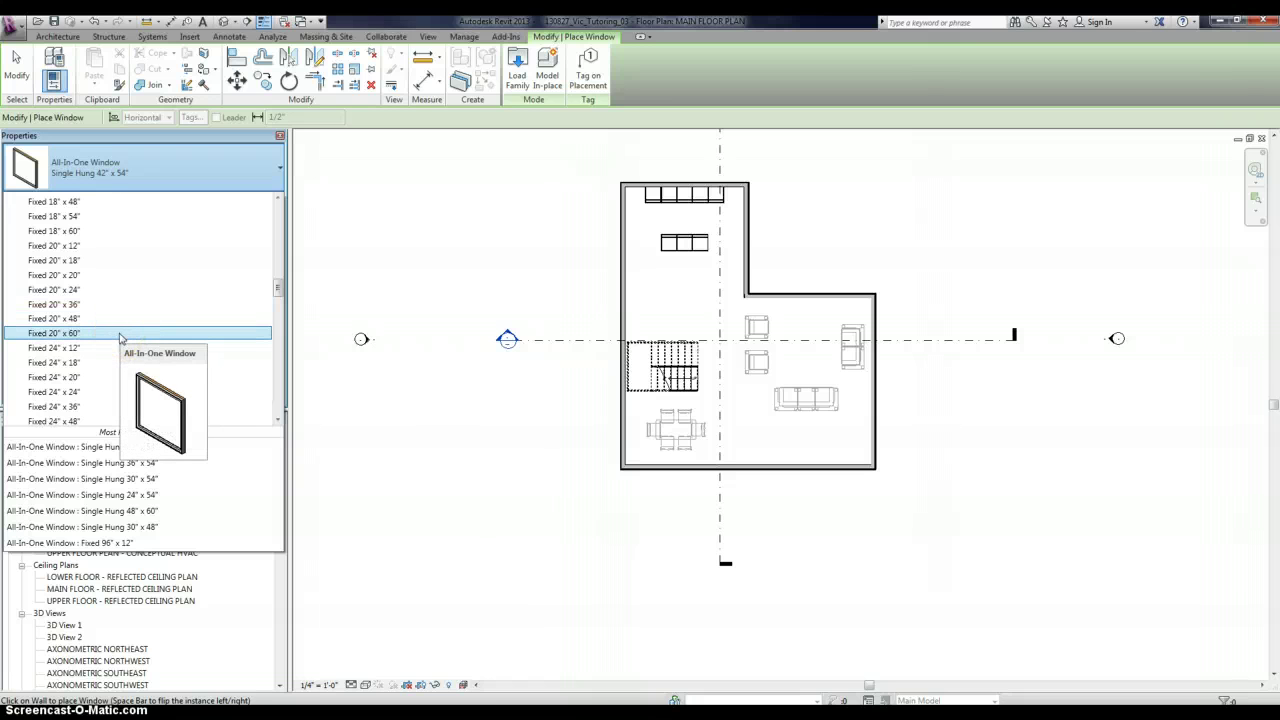
{"action": "left_click_drag", "start_coordinate": [112, 356], "coordinate": [279, 343]}
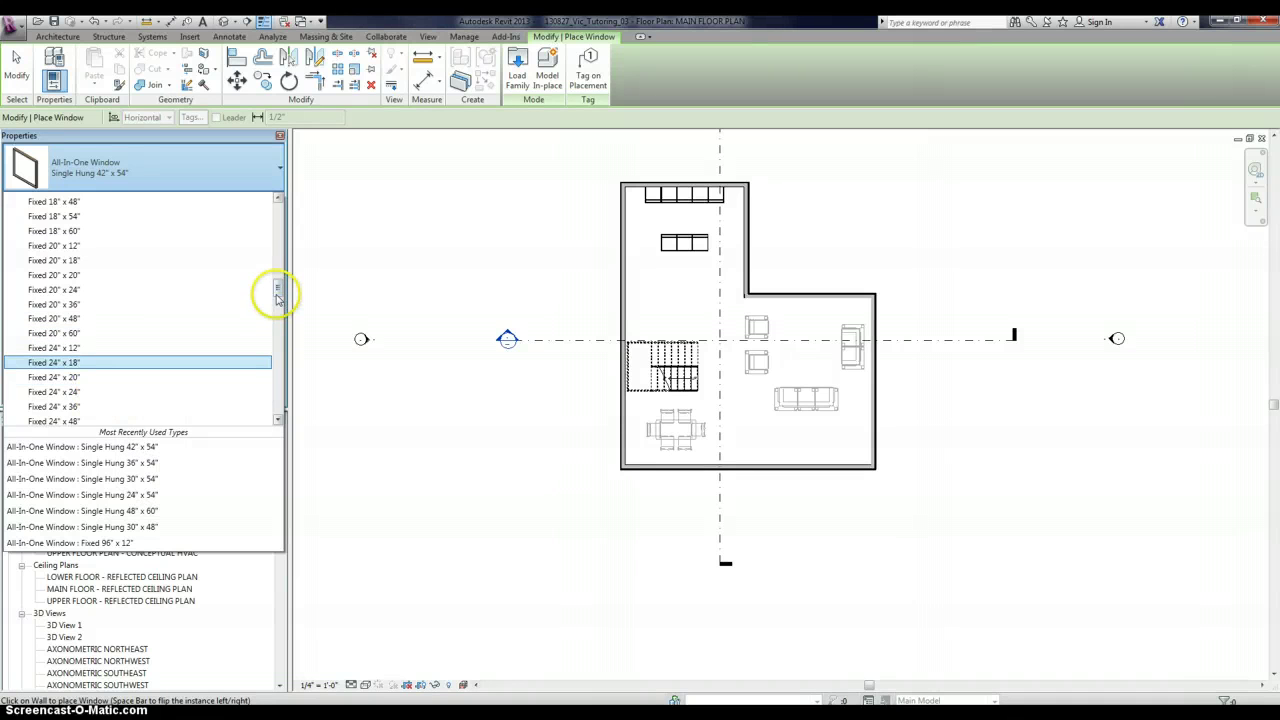
{"action": "left_click_drag", "start_coordinate": [277, 297], "coordinate": [279, 300]}
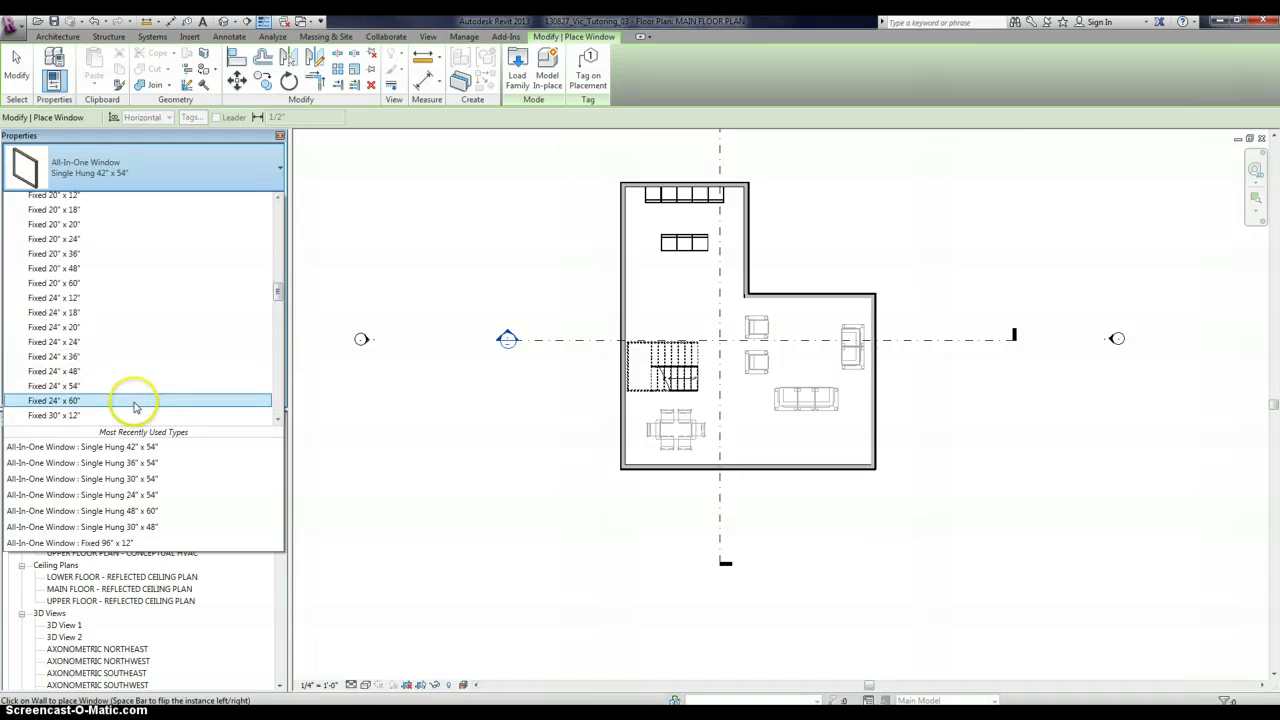
Choose Fixed 24" x 60" and place four windows along the left wall
{"action": "left_click", "coordinate": [135, 400]}
{"action": "scroll", "coordinate": [620, 425], "scroll_direction": "up", "scroll_amount": 4}
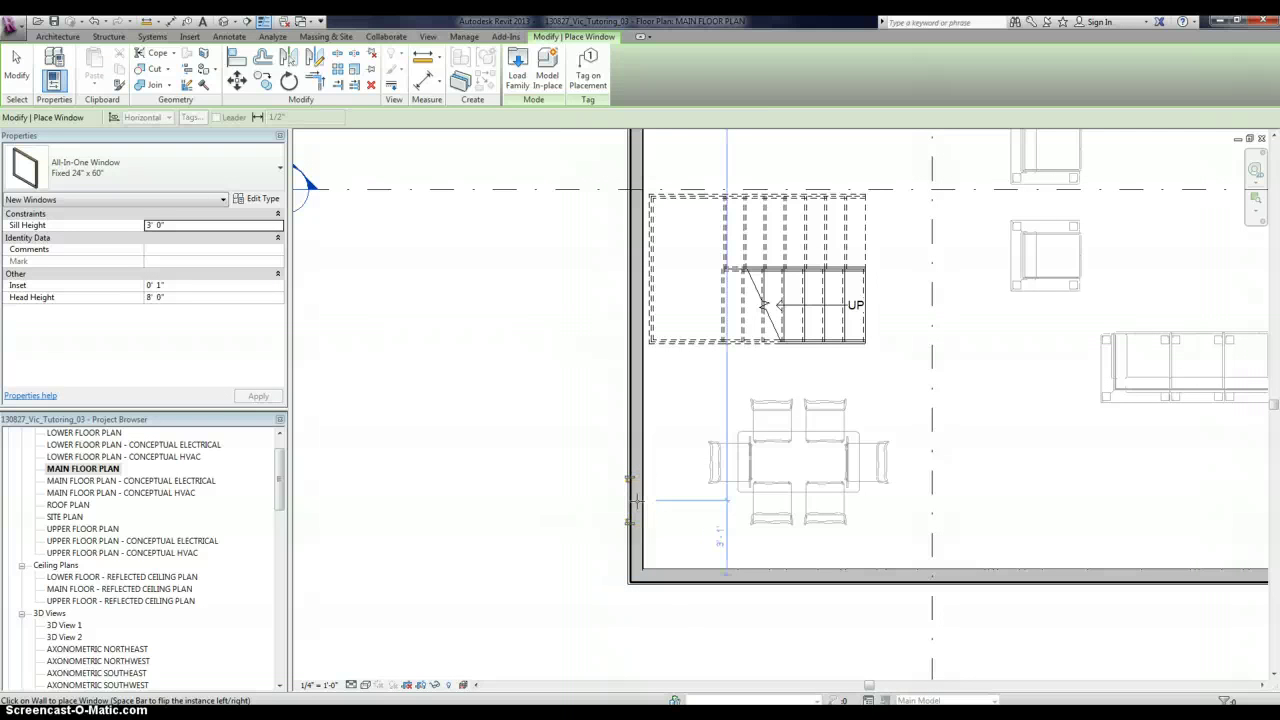
{"action": "left_click", "coordinate": [635, 499]}
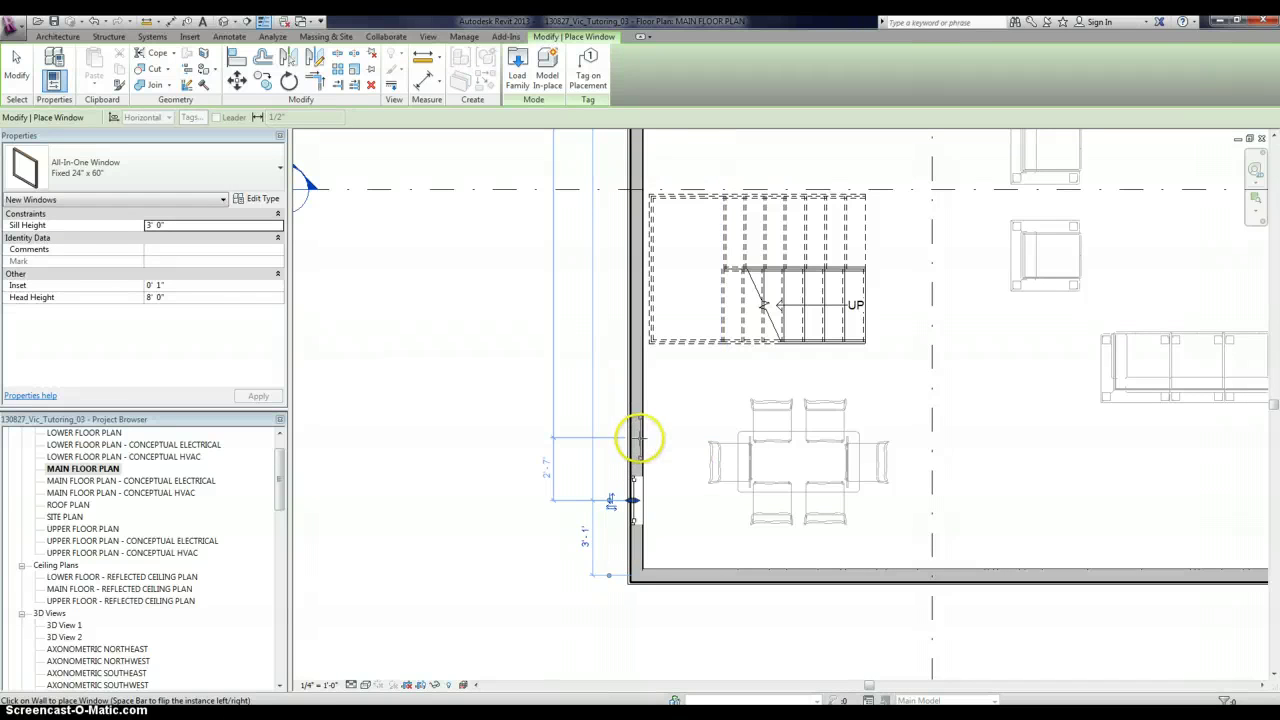
{"action": "left_click", "coordinate": [636, 443]}
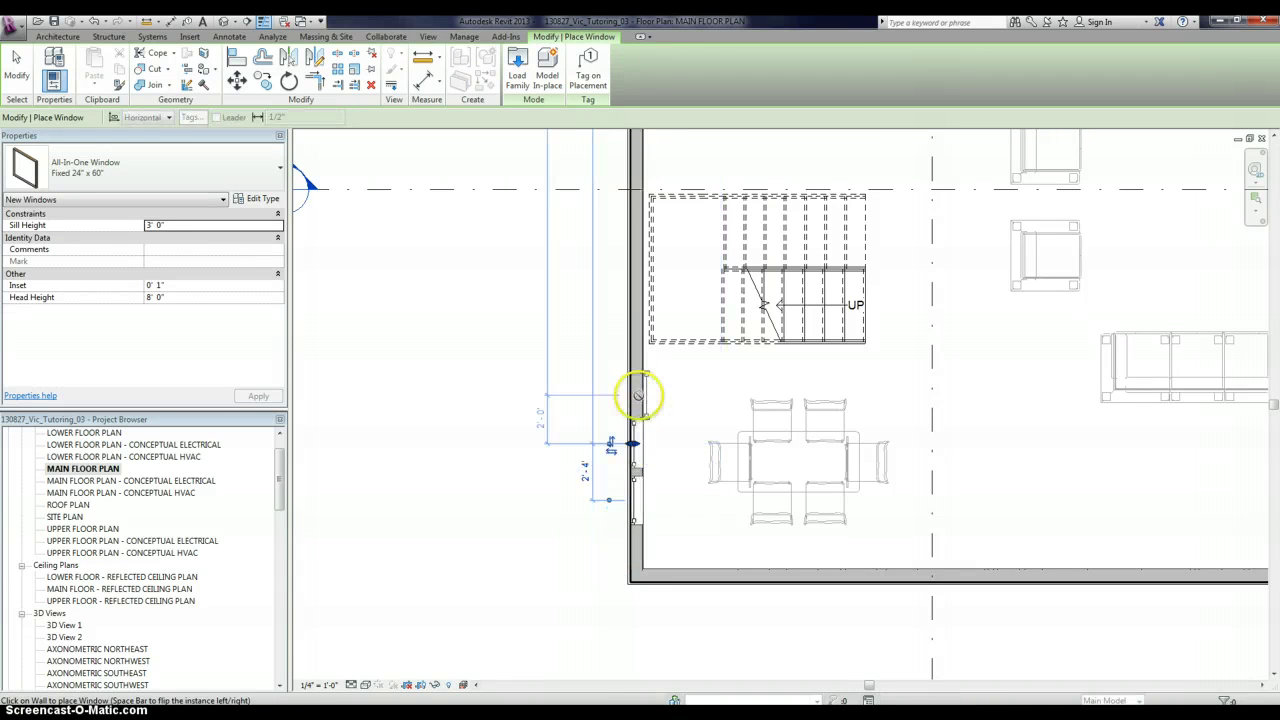
{"action": "scroll", "coordinate": [612, 486], "scroll_direction": "down", "scroll_amount": 2}
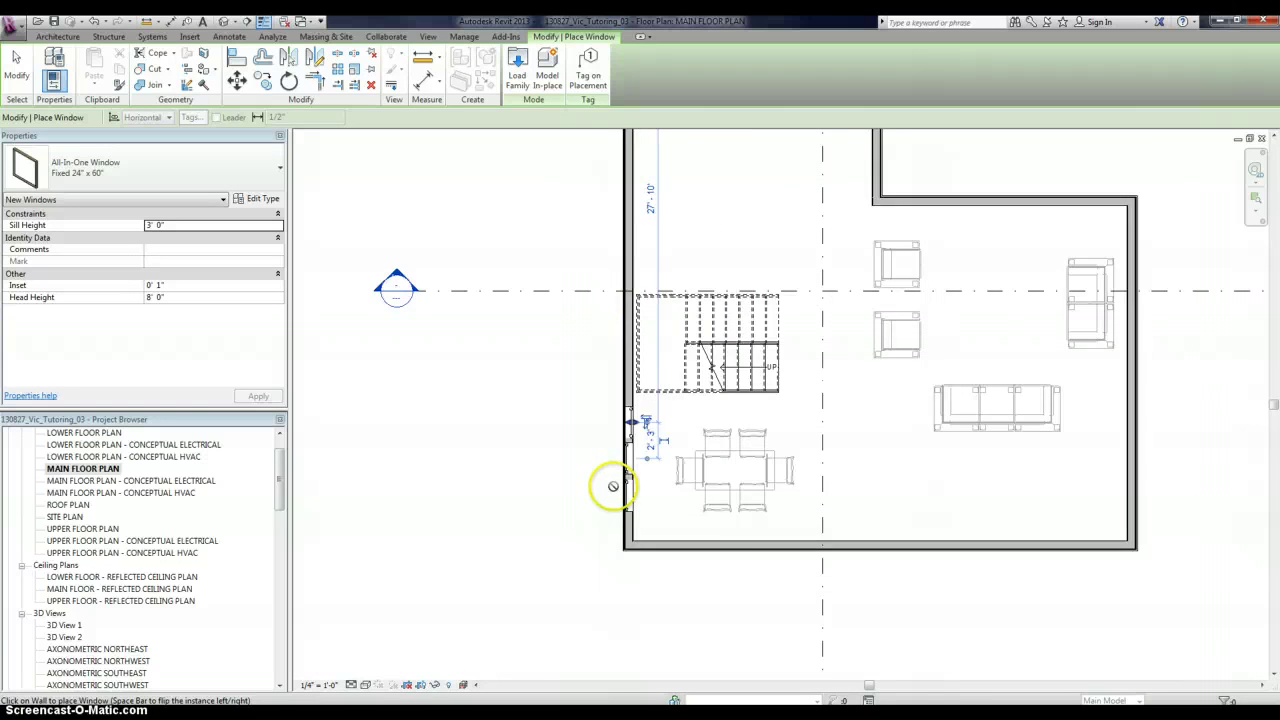
{"action": "scroll", "coordinate": [612, 486], "scroll_direction": "down", "scroll_amount": 2}
{"action": "scroll", "coordinate": [620, 315], "scroll_direction": "up", "scroll_amount": 1}
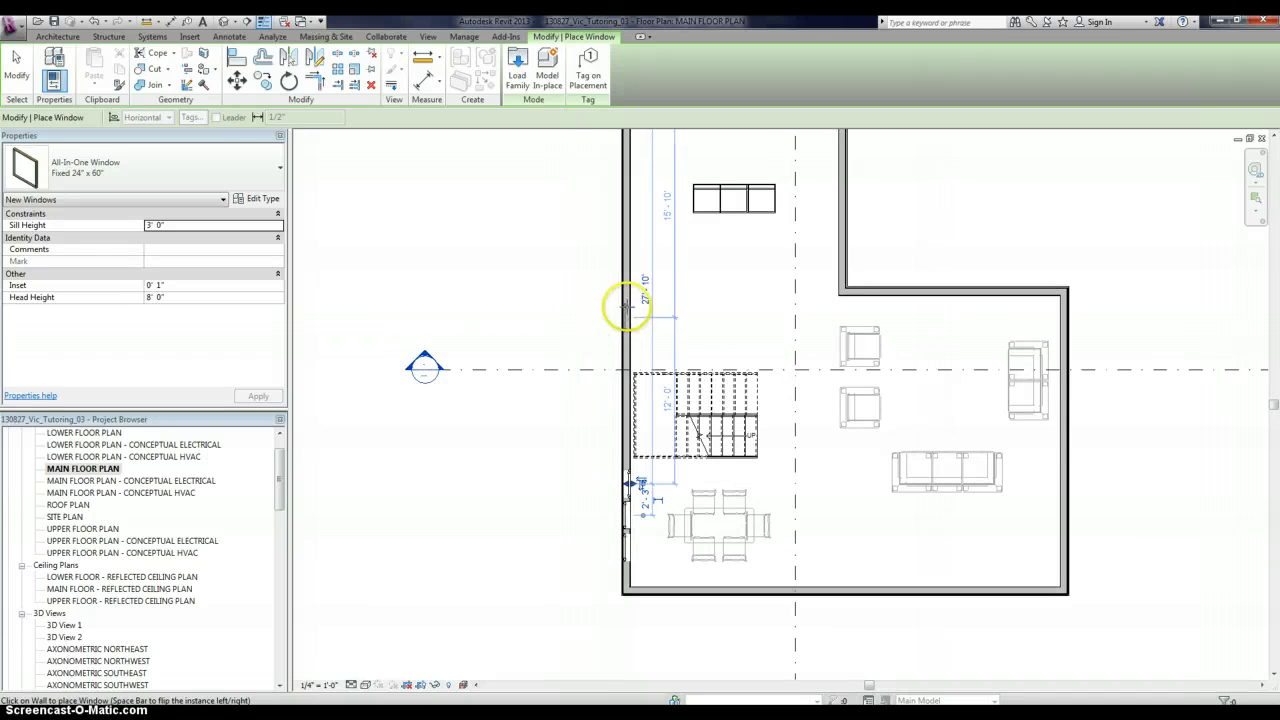
{"action": "scroll", "coordinate": [627, 203], "scroll_direction": "down", "scroll_amount": 2}
{"action": "scroll", "coordinate": [628, 203], "scroll_direction": "up", "scroll_amount": 2}
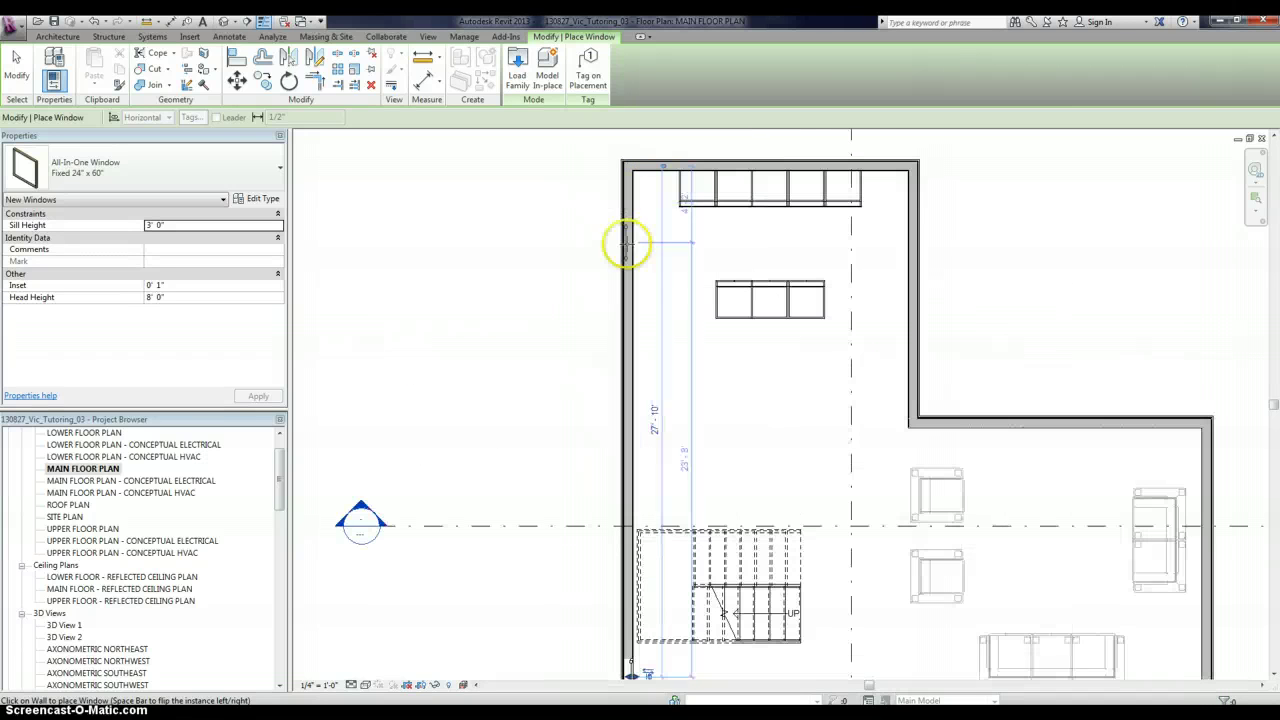
{"action": "left_click", "coordinate": [627, 335]}
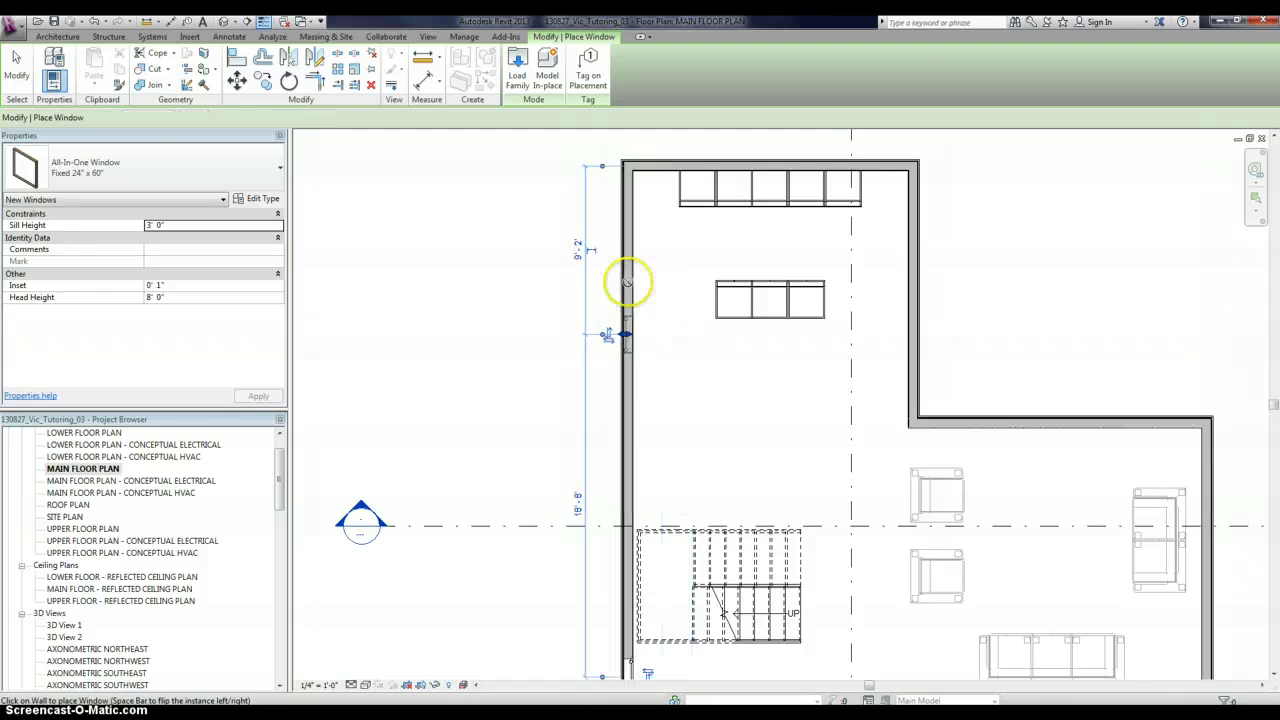
{"action": "left_click", "coordinate": [627, 240]}
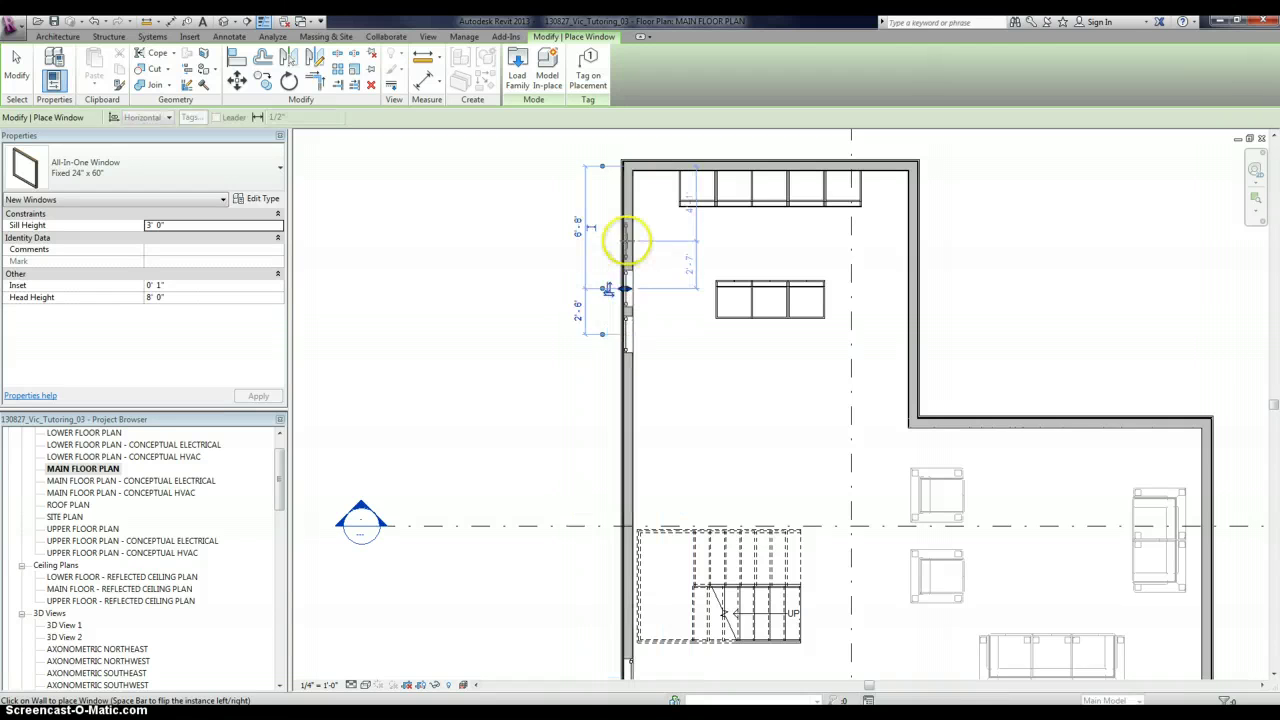
{"action": "scroll", "coordinate": [627, 240], "scroll_direction": "down", "scroll_amount": 4}
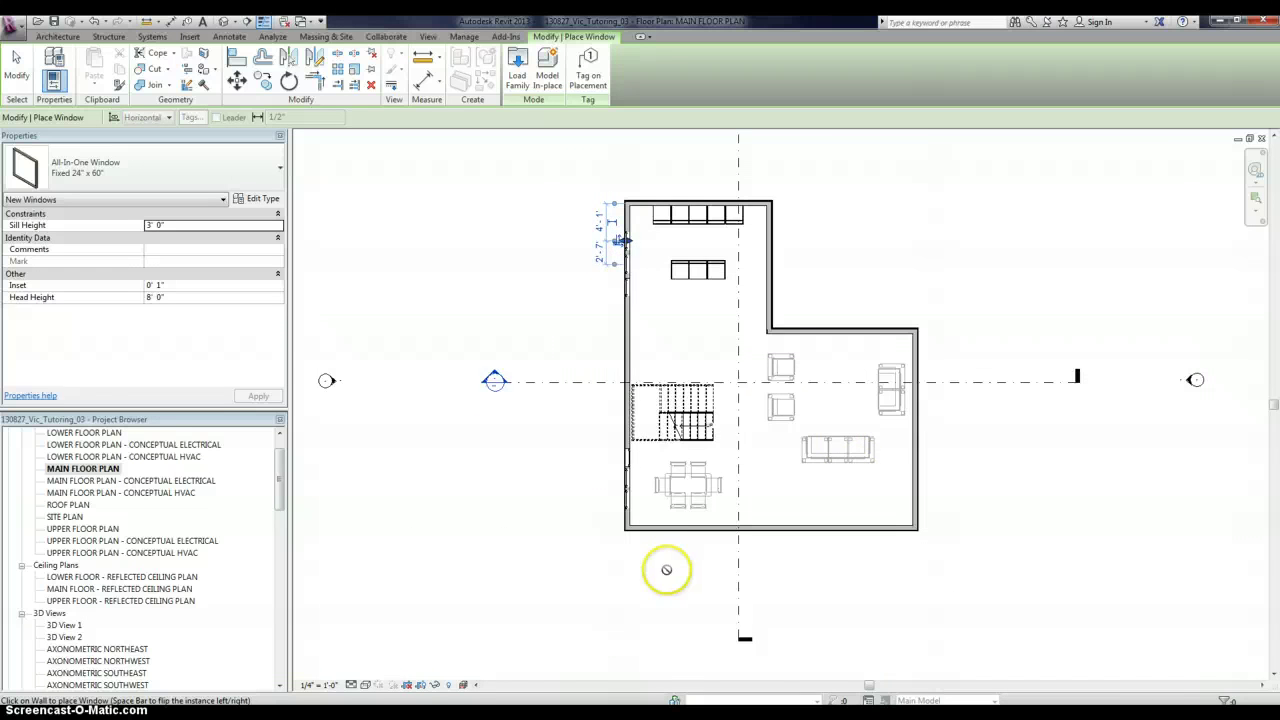
{"action": "scroll", "coordinate": [715, 532], "scroll_direction": "up", "scroll_amount": 1}
{"action": "scroll", "coordinate": [715, 532], "scroll_direction": "up", "scroll_amount": 3}
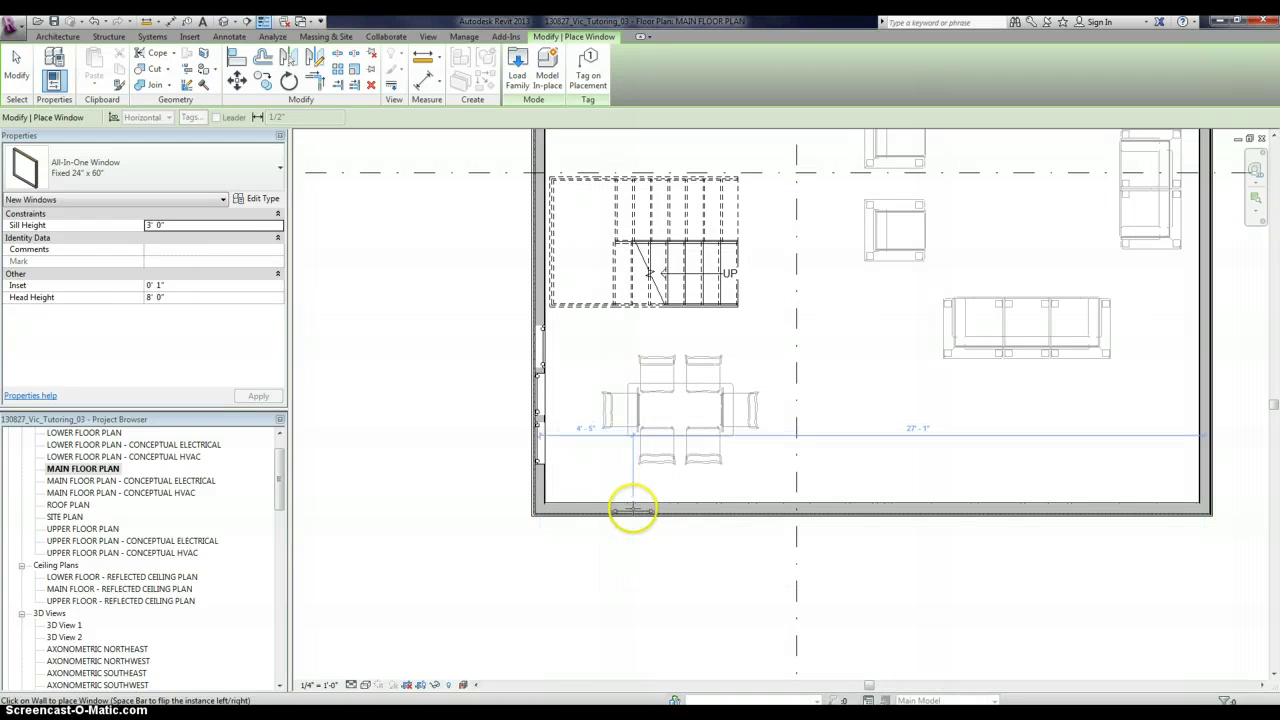
Place two Fixed 24" x 60" windows in the bottom wall
{"action": "left_click", "coordinate": [637, 509]}
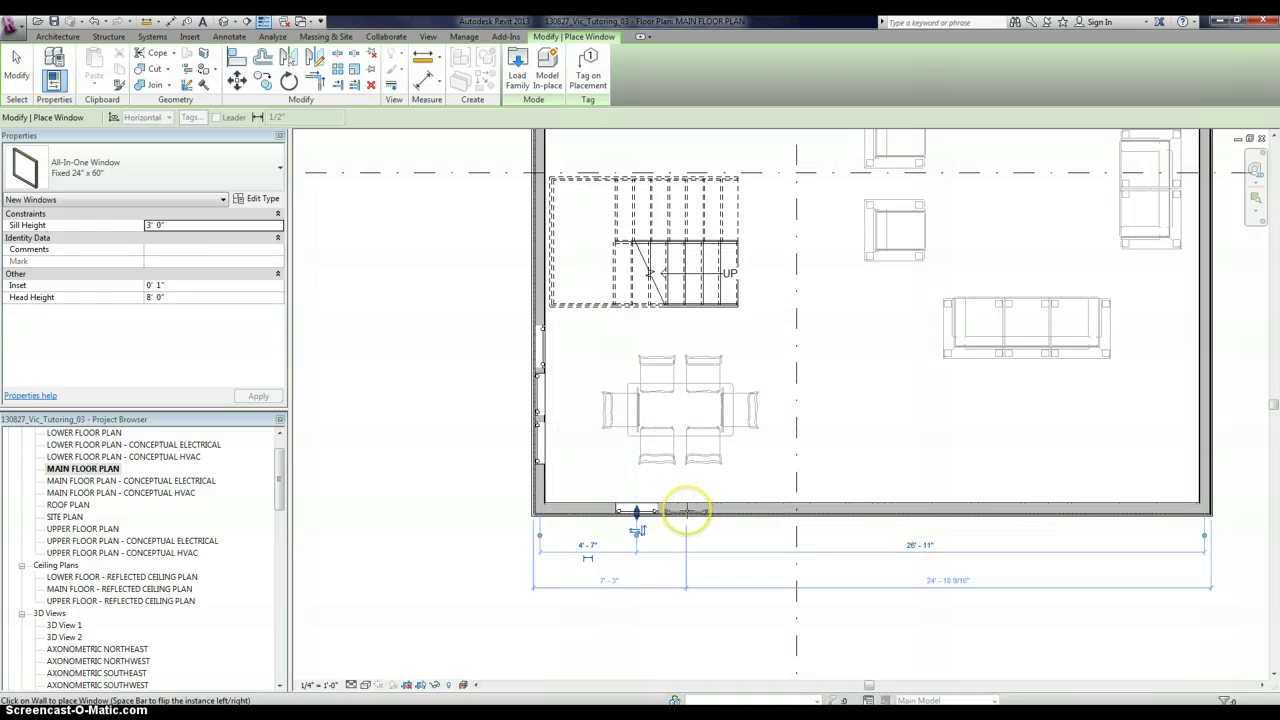
{"action": "left_click", "coordinate": [686, 511]}
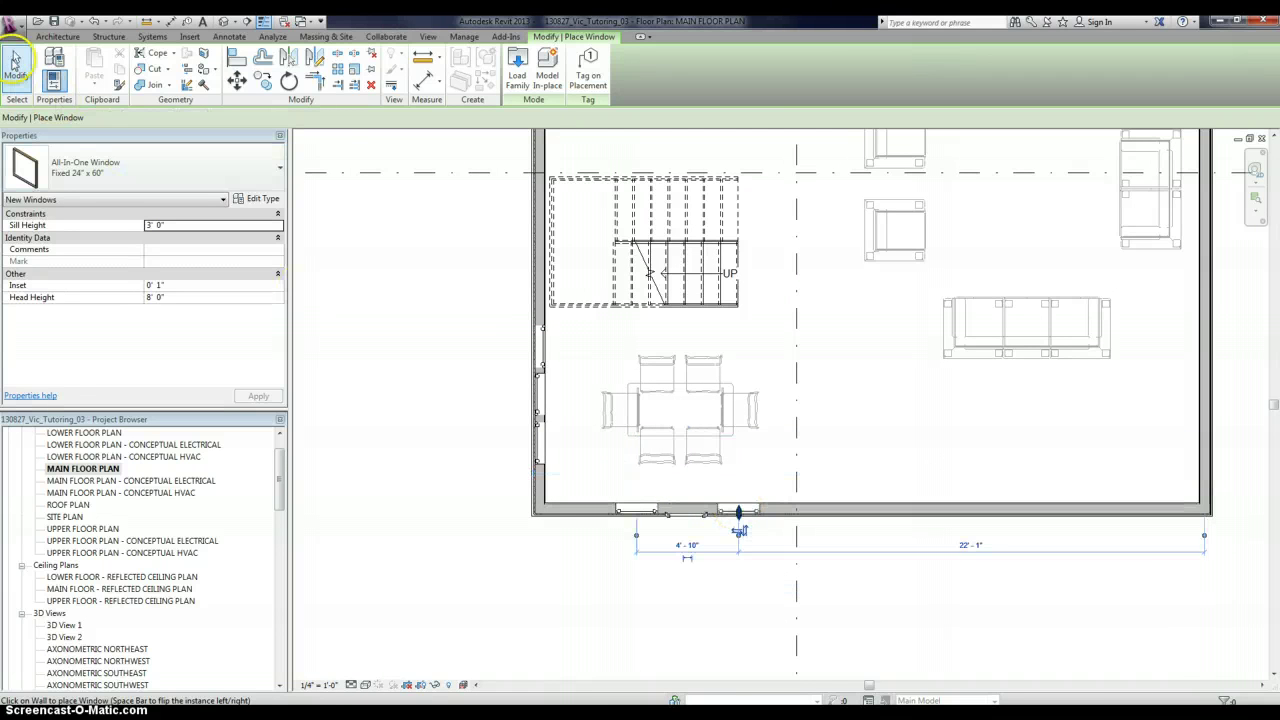
{"action": "key", "text": "Escape"}
{"action": "scroll", "coordinate": [655, 507], "scroll_direction": "up", "scroll_amount": 3}
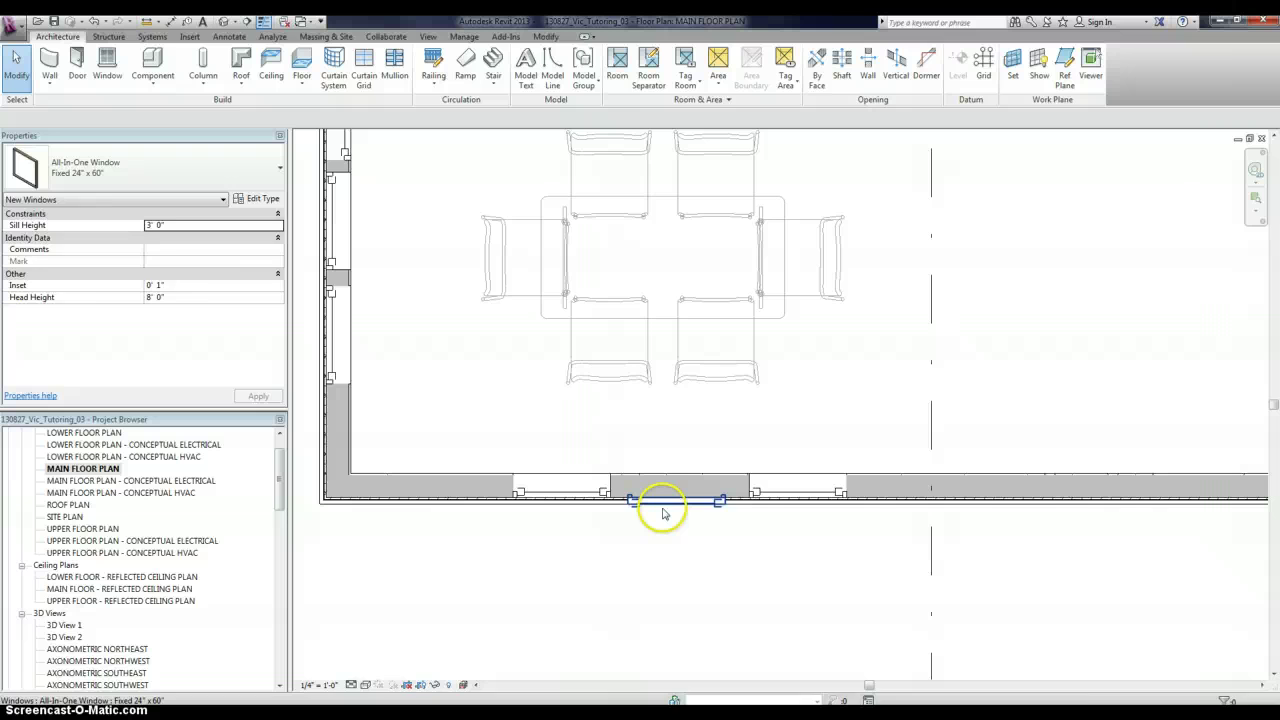
Copy (CO) the right-hand bottom-wall window to a spot left of the original
{"action": "left_click", "coordinate": [794, 493]}
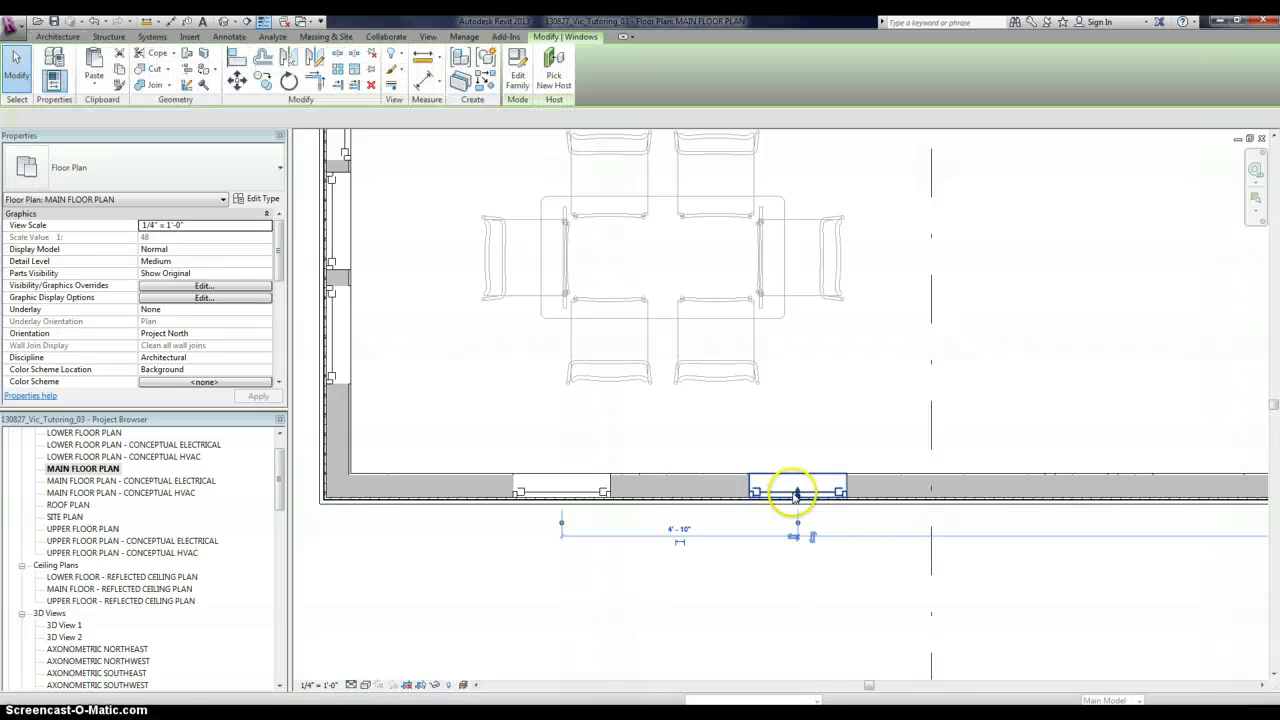
{"action": "key", "text": "c"}
{"action": "key", "text": "o"}
{"action": "left_click", "coordinate": [845, 487]}
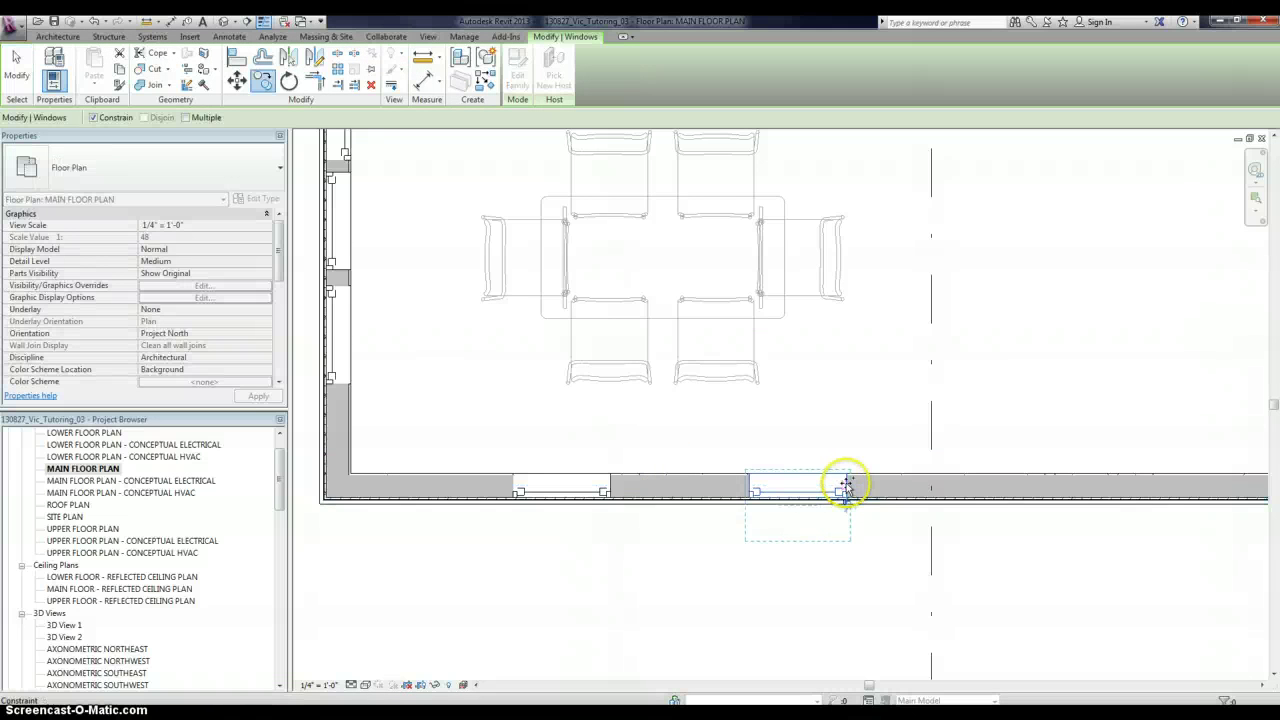
{"action": "left_click", "coordinate": [735, 487]}
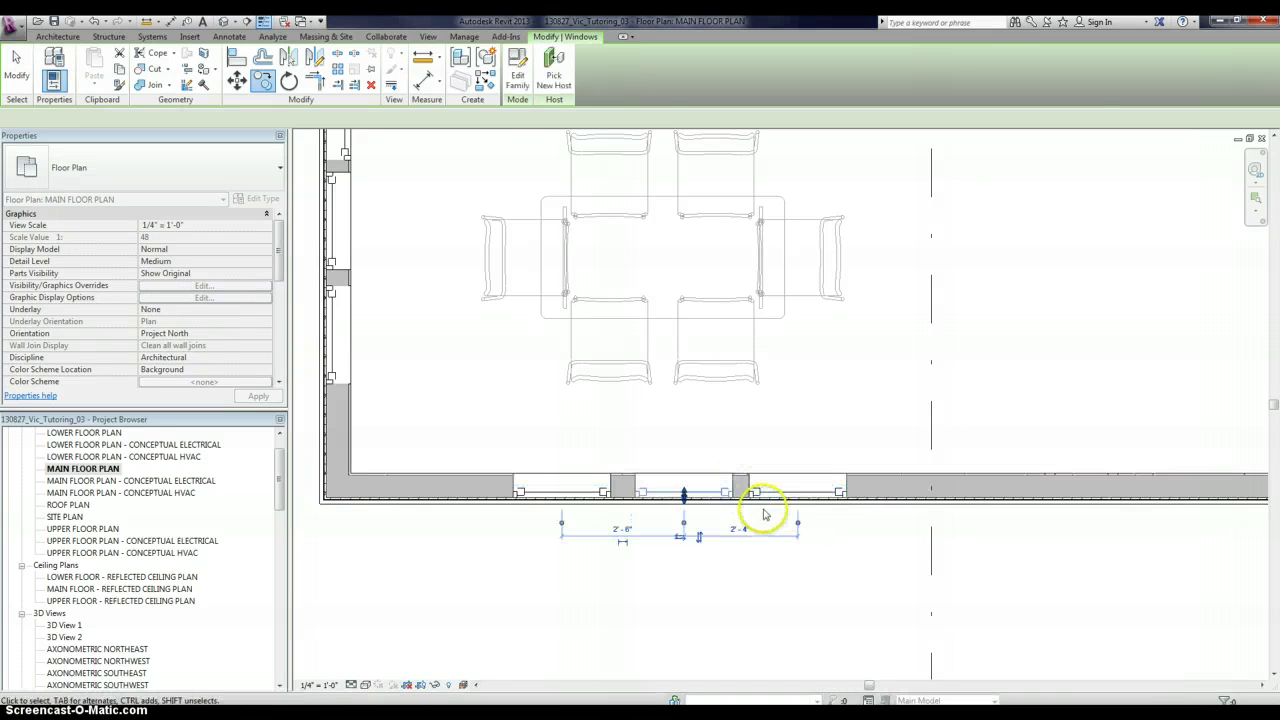
{"action": "key", "text": "Escape"}
{"action": "scroll", "coordinate": [705, 425], "scroll_direction": "down", "scroll_amount": 1}
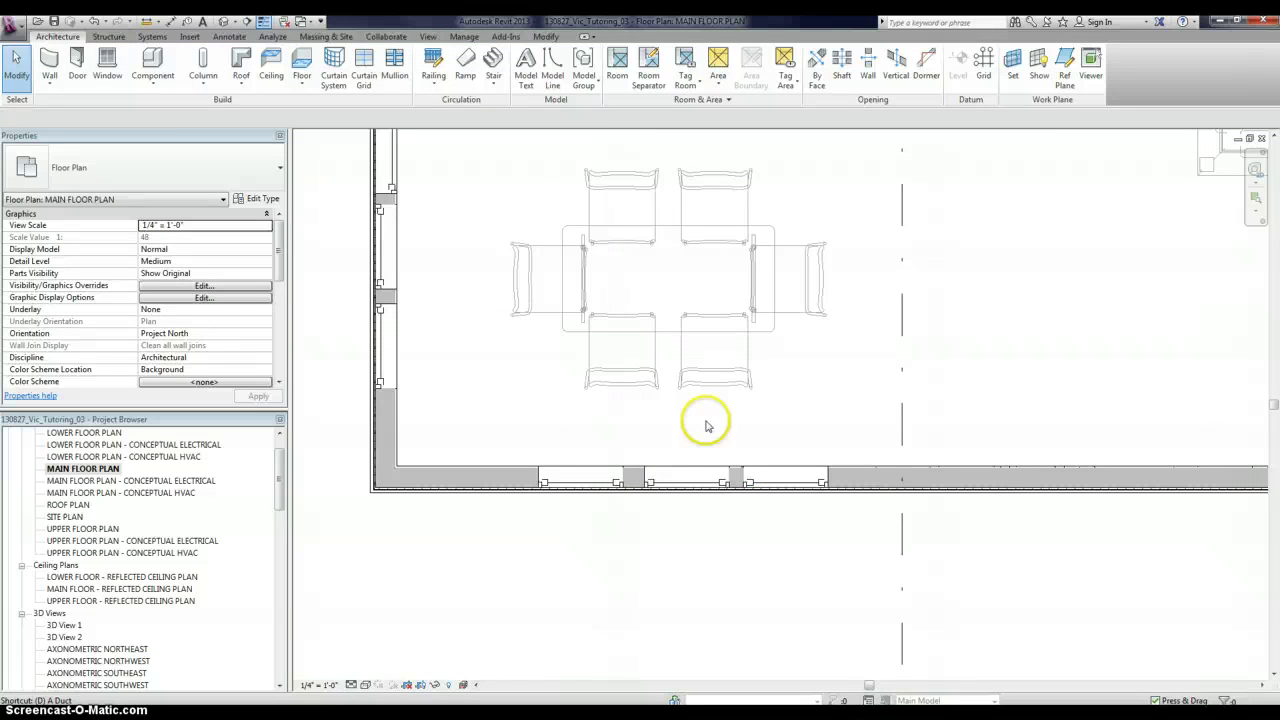
Start an aligned dimension (DI) from the wall's exterior stucco face
{"action": "key", "text": "d"}
{"action": "key", "text": "i"}
{"action": "scroll", "coordinate": [380, 445], "scroll_direction": "up", "scroll_amount": 3}
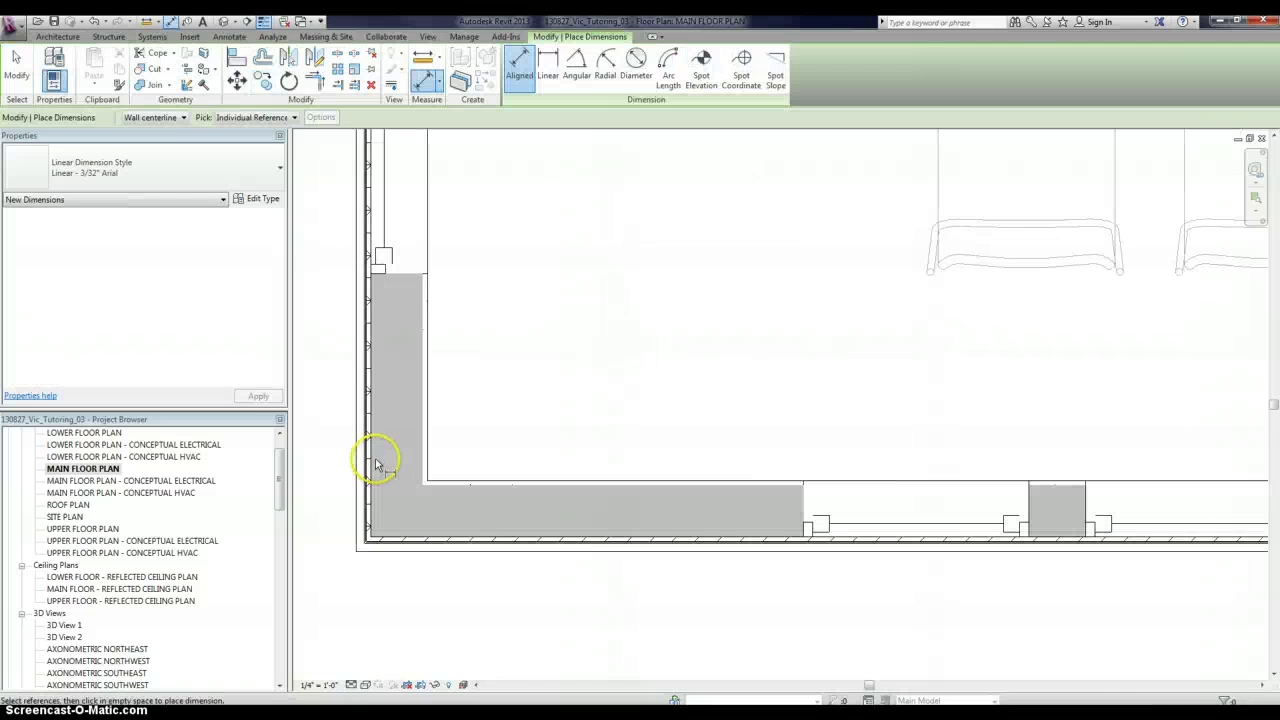
{"action": "key", "text": "Tab"}
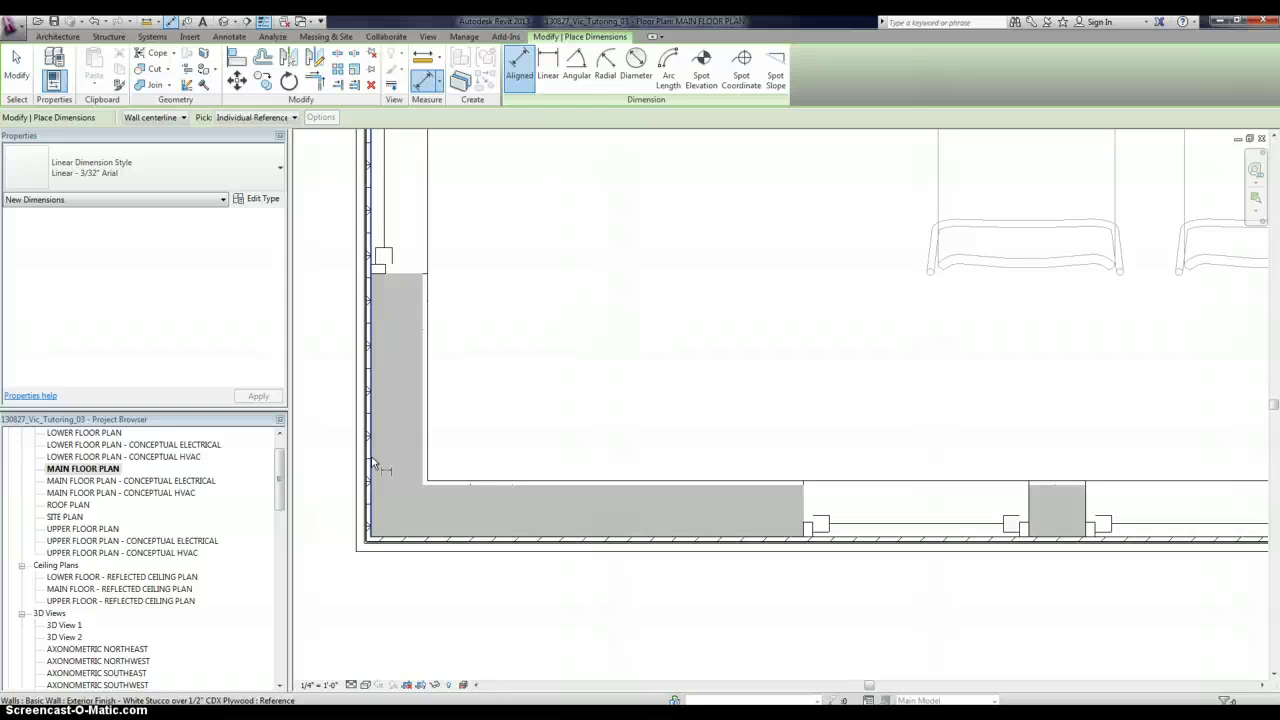
{"action": "left_click", "coordinate": [395, 455]}
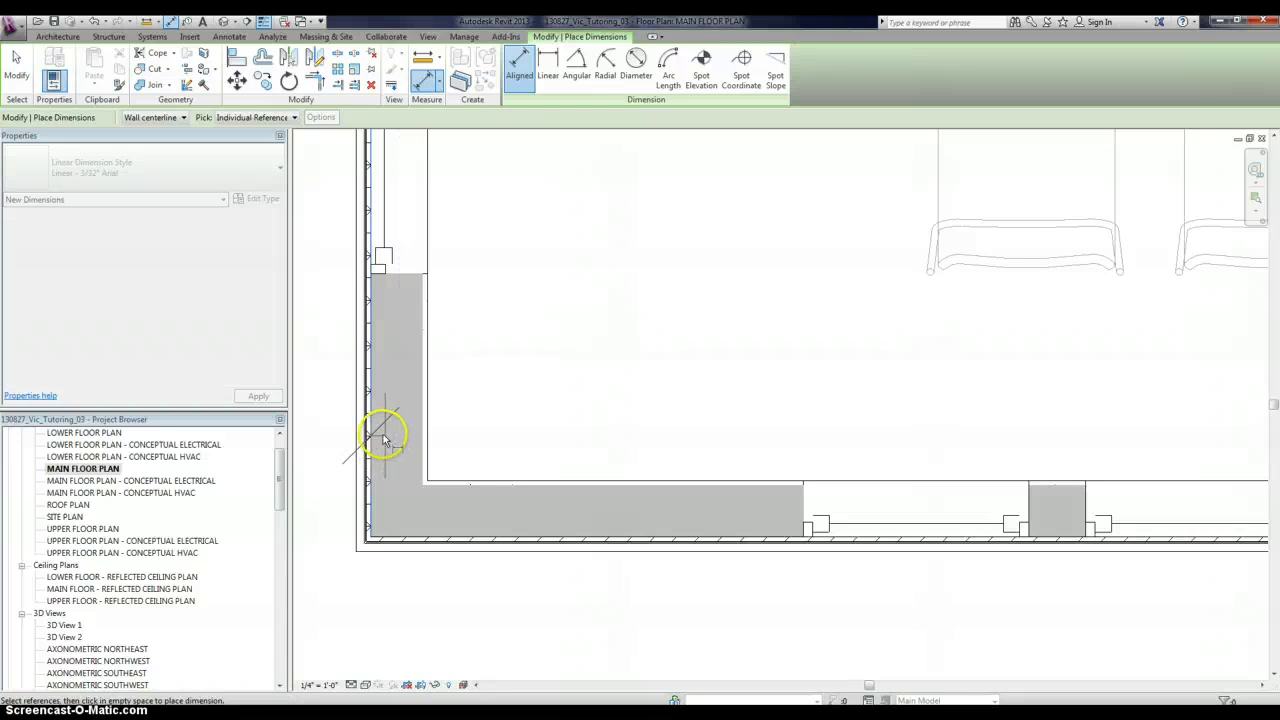
{"action": "scroll", "coordinate": [370, 432], "scroll_direction": "up", "scroll_amount": 3}
{"action": "scroll", "coordinate": [372, 432], "scroll_direction": "up", "scroll_amount": 2}
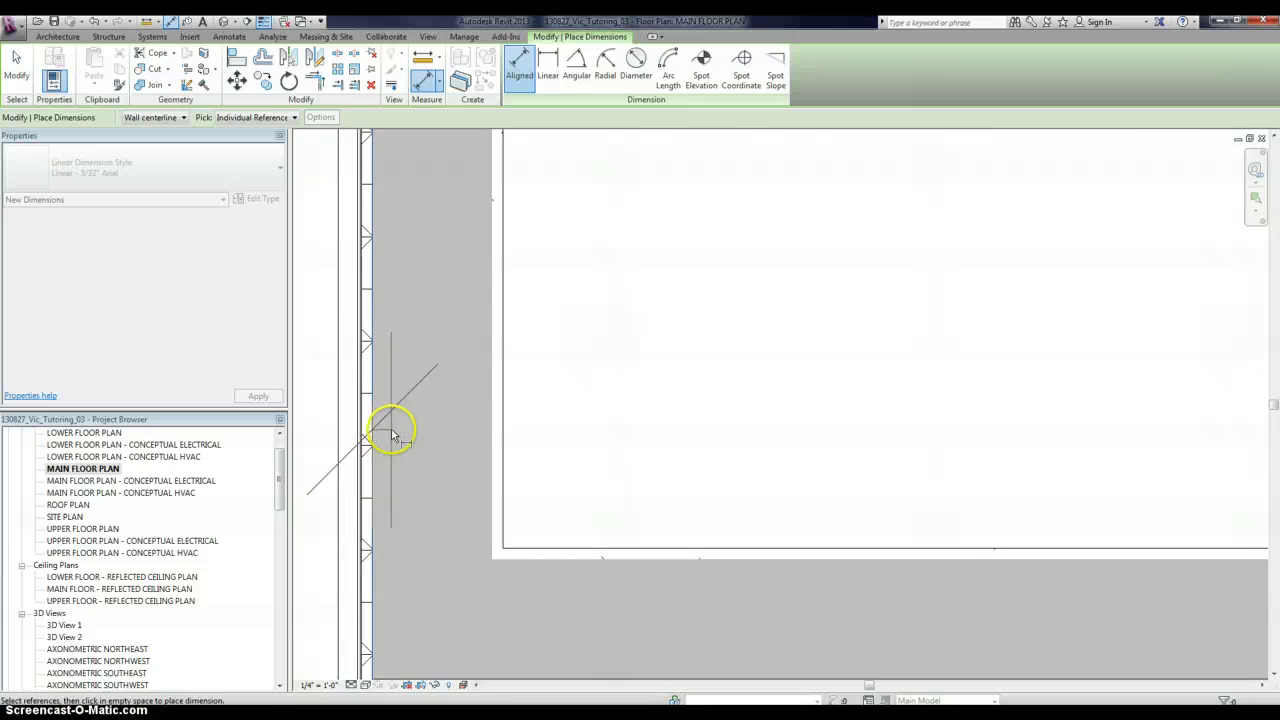
{"action": "scroll", "coordinate": [393, 435], "scroll_direction": "down", "scroll_amount": 2}
{"action": "scroll", "coordinate": [399, 432], "scroll_direction": "down", "scroll_amount": 2}
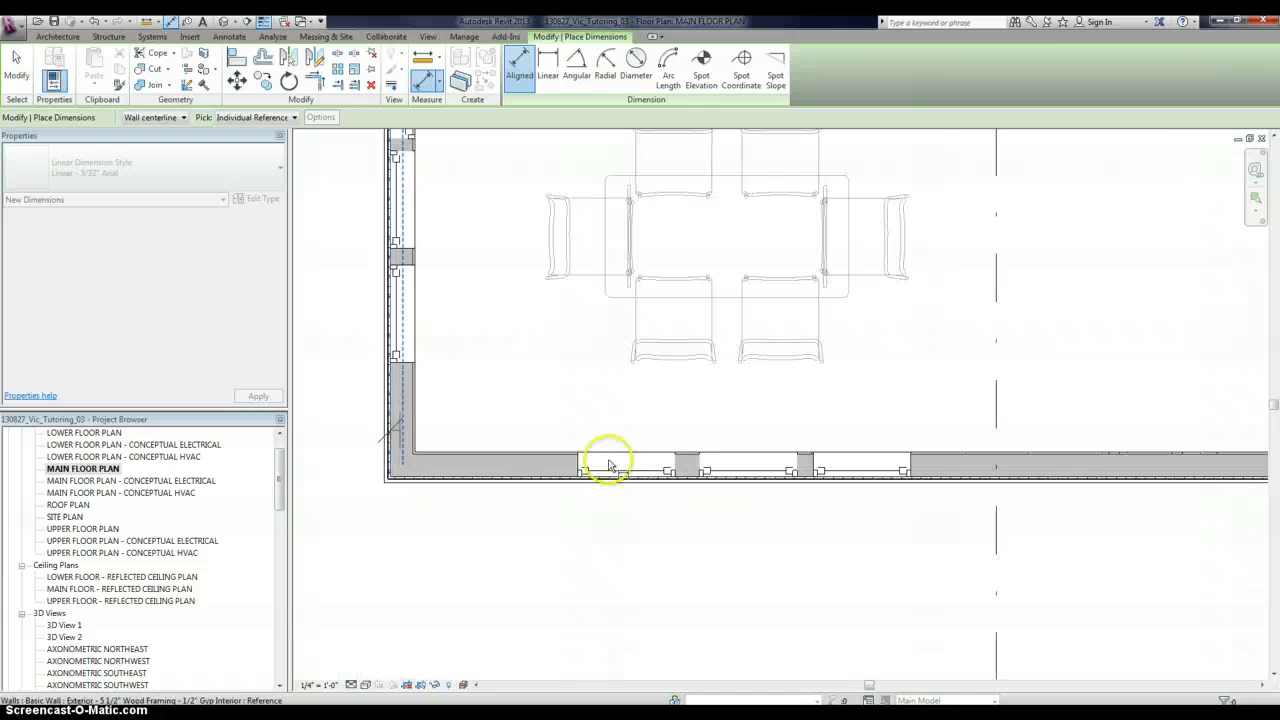
Pick the window edge and place the 7'-4" dimension below the bottom wall
{"action": "left_click", "coordinate": [750, 465]}
{"action": "scroll", "coordinate": [749, 480], "scroll_direction": "down", "scroll_amount": 2}
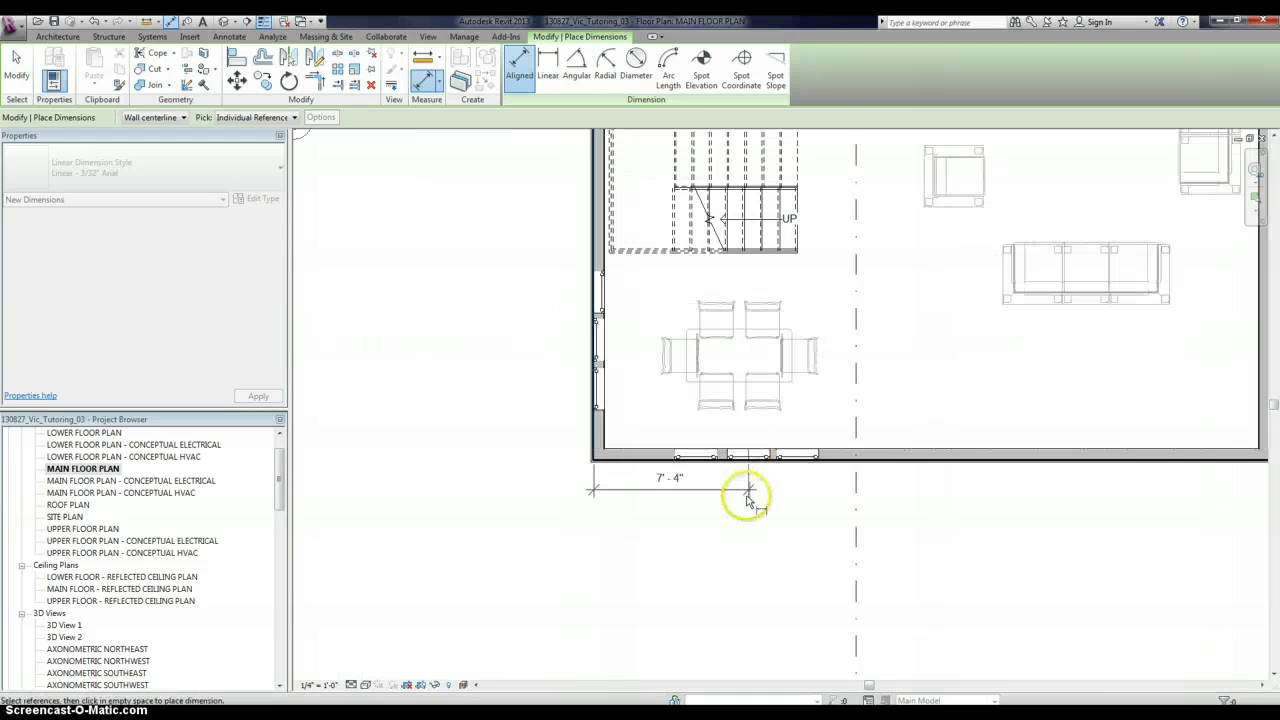
{"action": "key", "text": "alt+p"}
{"action": "key", "text": "alt+p"}
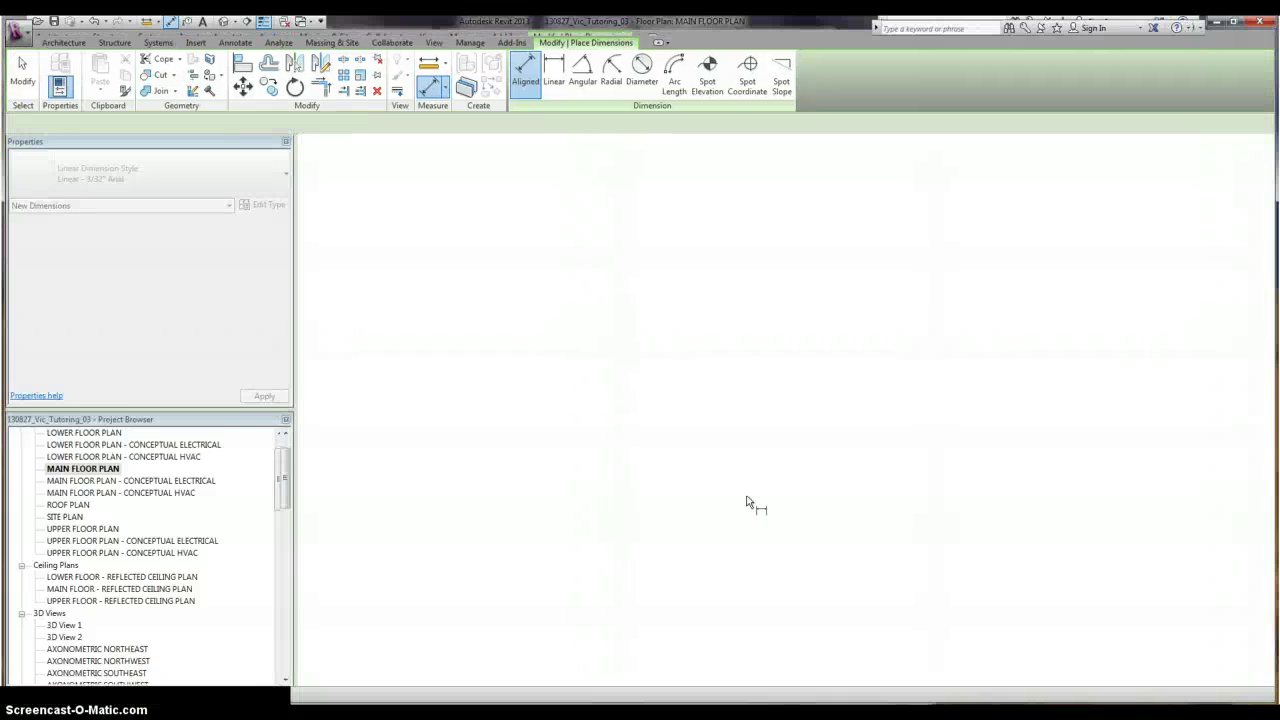
{"action": "left_click", "coordinate": [641, 380]}
{"action": "key", "text": "alt+p"}
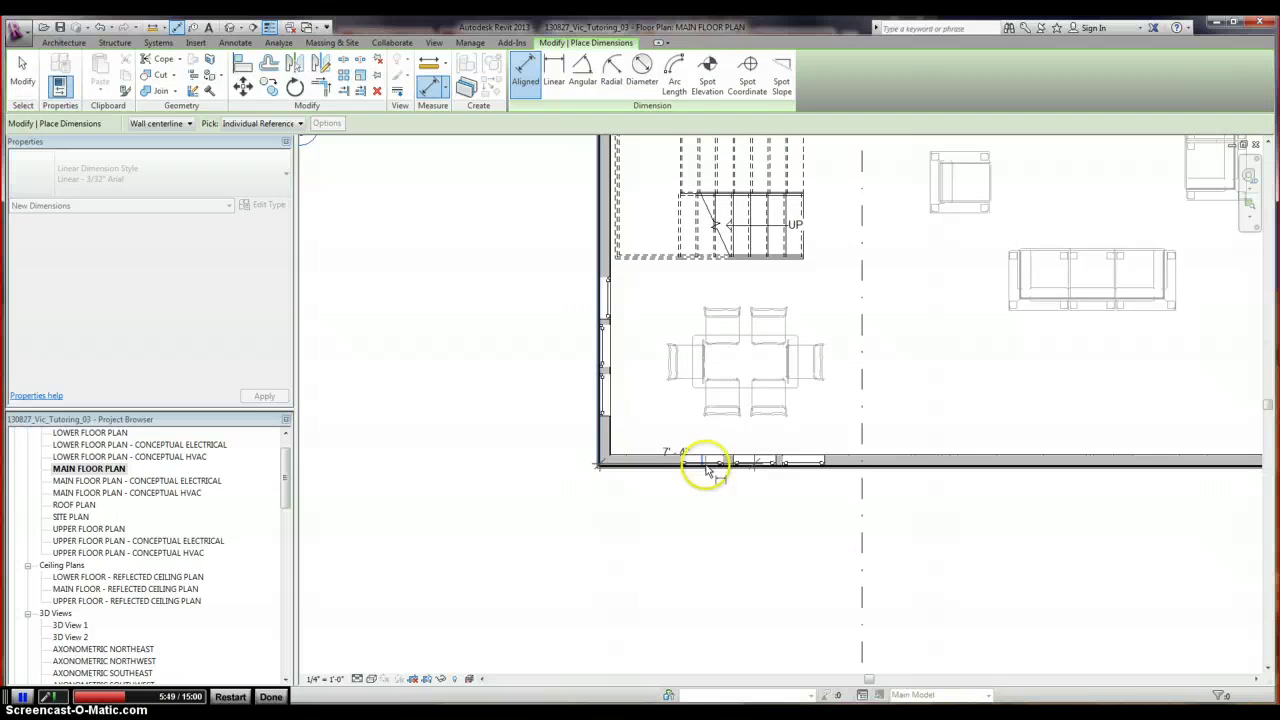
{"action": "left_click", "coordinate": [725, 503]}
{"action": "scroll", "coordinate": [731, 503], "scroll_direction": "up", "scroll_amount": 3}
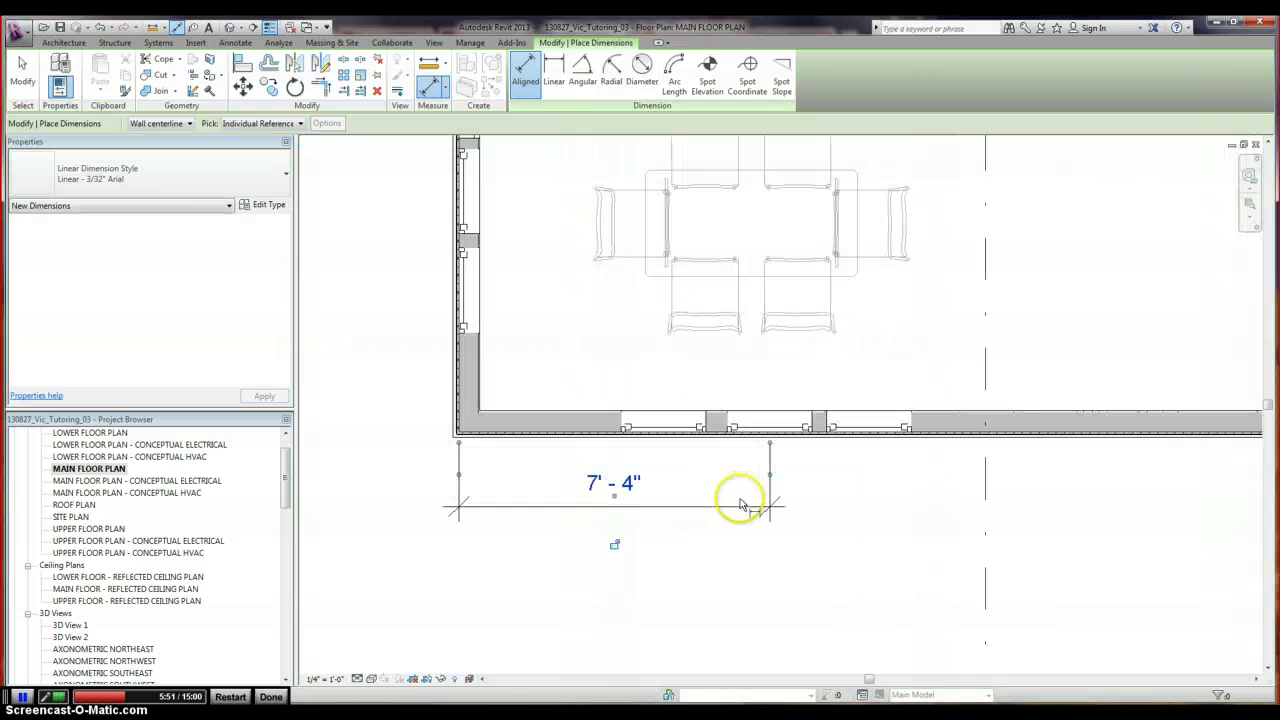
Move the bottom-wall window to 8'-0" from the corner via its temporary dimension
{"action": "left_click", "coordinate": [22, 70]}
{"action": "scroll", "coordinate": [794, 420], "scroll_direction": "up", "scroll_amount": 2}
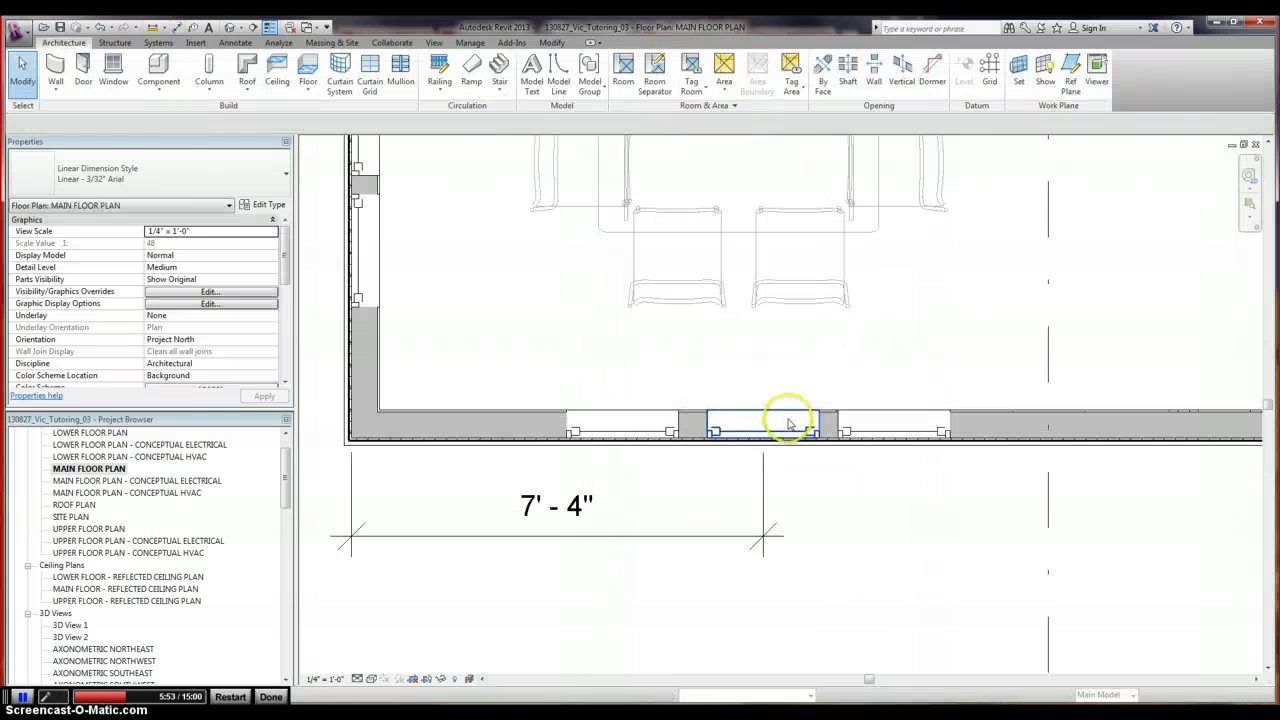
{"action": "left_click", "coordinate": [740, 430]}
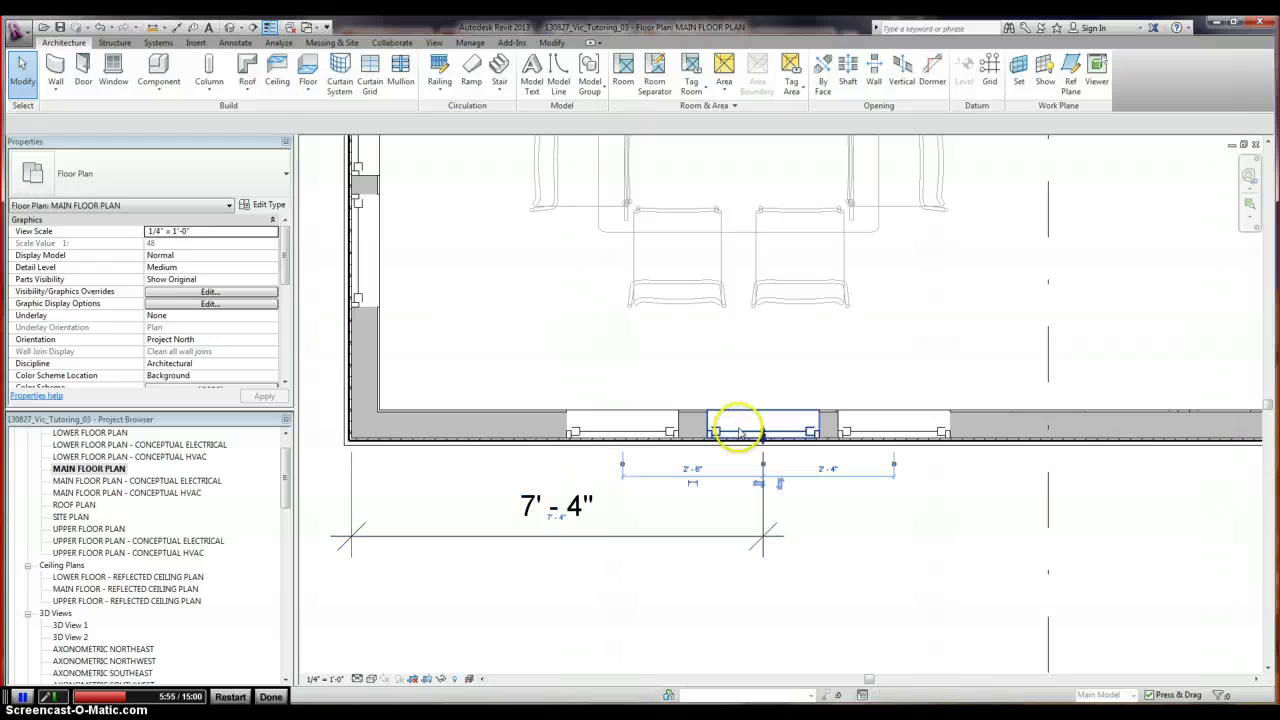
{"action": "left_click", "coordinate": [558, 514]}
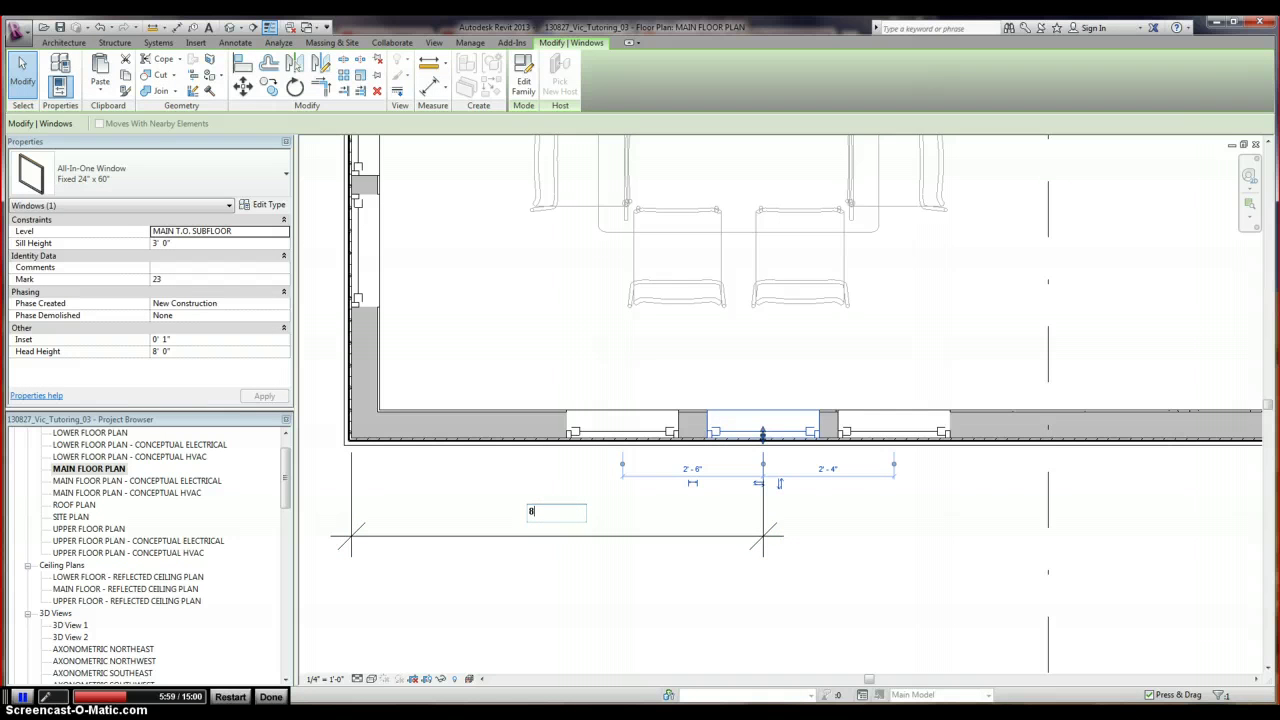
{"action": "type", "text": "8"}
{"action": "key", "text": "Return"}
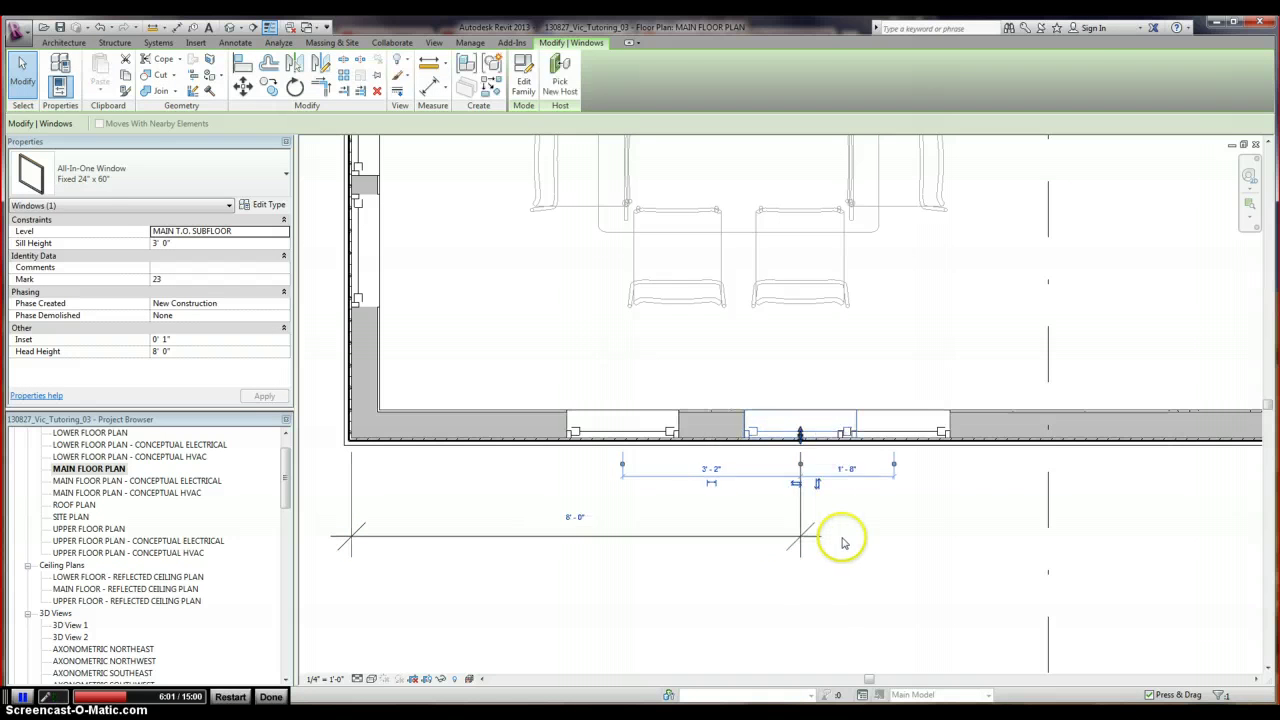
{"action": "left_click", "coordinate": [839, 540]}
Slide the neighbouring window right and Align (AL) the windows edge to edge
{"action": "left_click", "coordinate": [897, 432]}
{"action": "scroll", "coordinate": [848, 428], "scroll_direction": "up", "scroll_amount": 1}
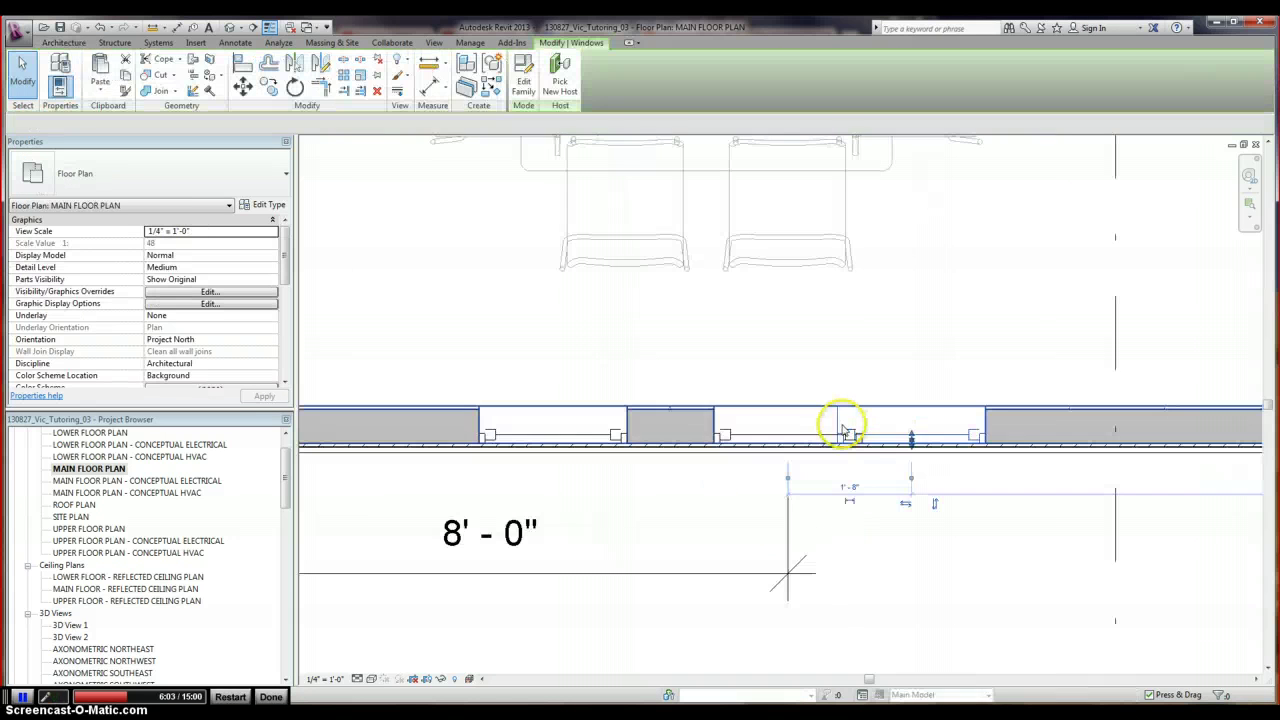
{"action": "left_click_drag", "start_coordinate": [836, 425], "coordinate": [880, 425]}
{"action": "key", "text": "a"}
{"action": "key", "text": "l"}
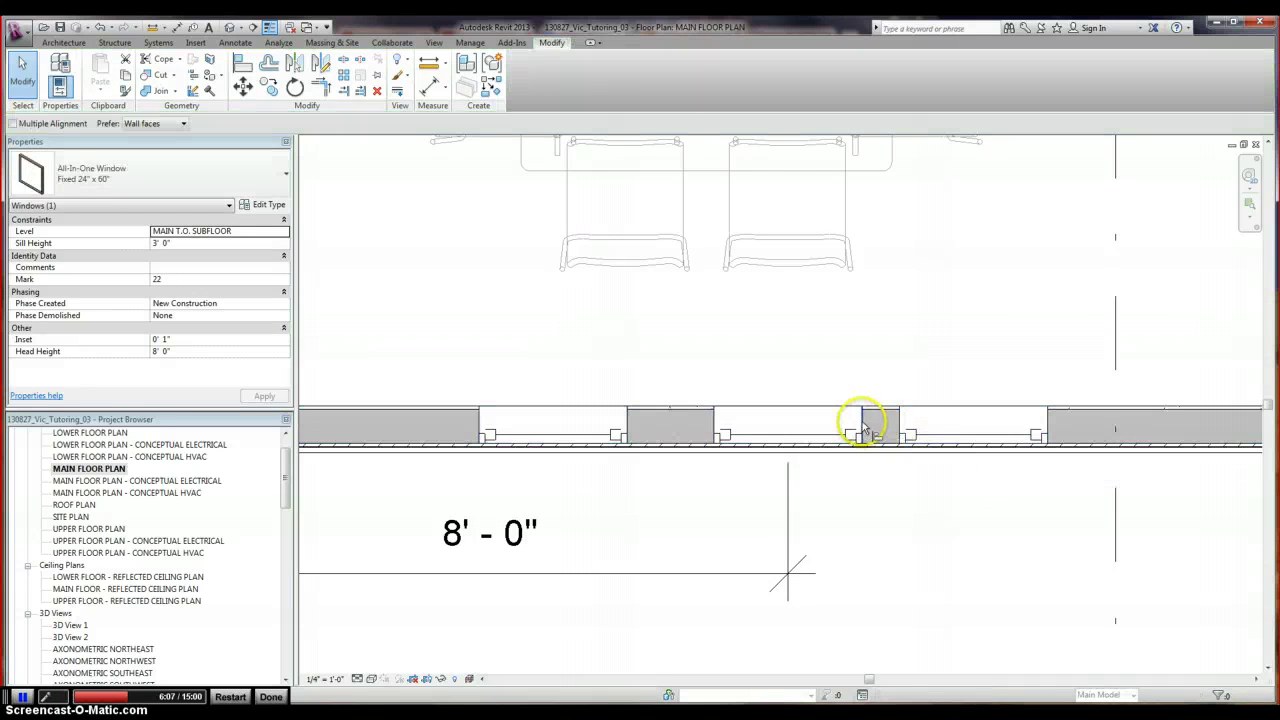
{"action": "left_click", "coordinate": [866, 425]}
{"action": "left_click", "coordinate": [899, 428]}
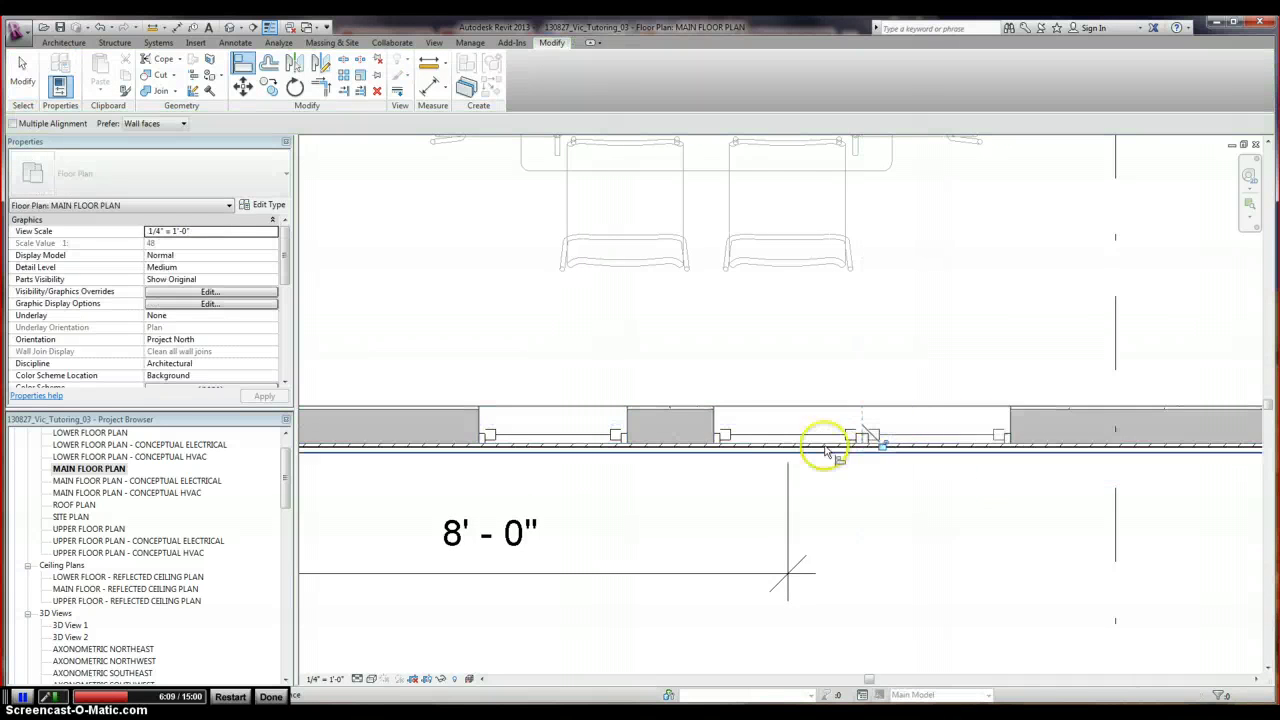
{"action": "left_click", "coordinate": [714, 428]}
{"action": "left_click", "coordinate": [628, 428]}
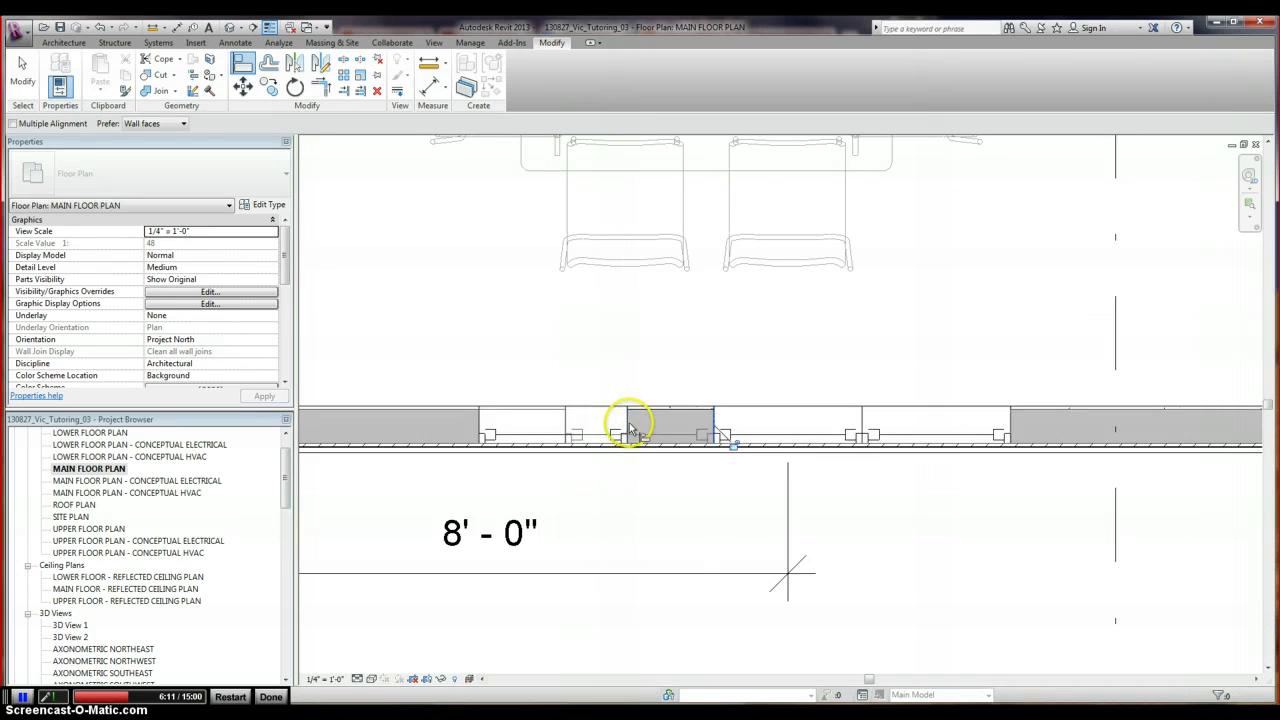
{"action": "scroll", "coordinate": [771, 471], "scroll_direction": "down", "scroll_amount": 2}
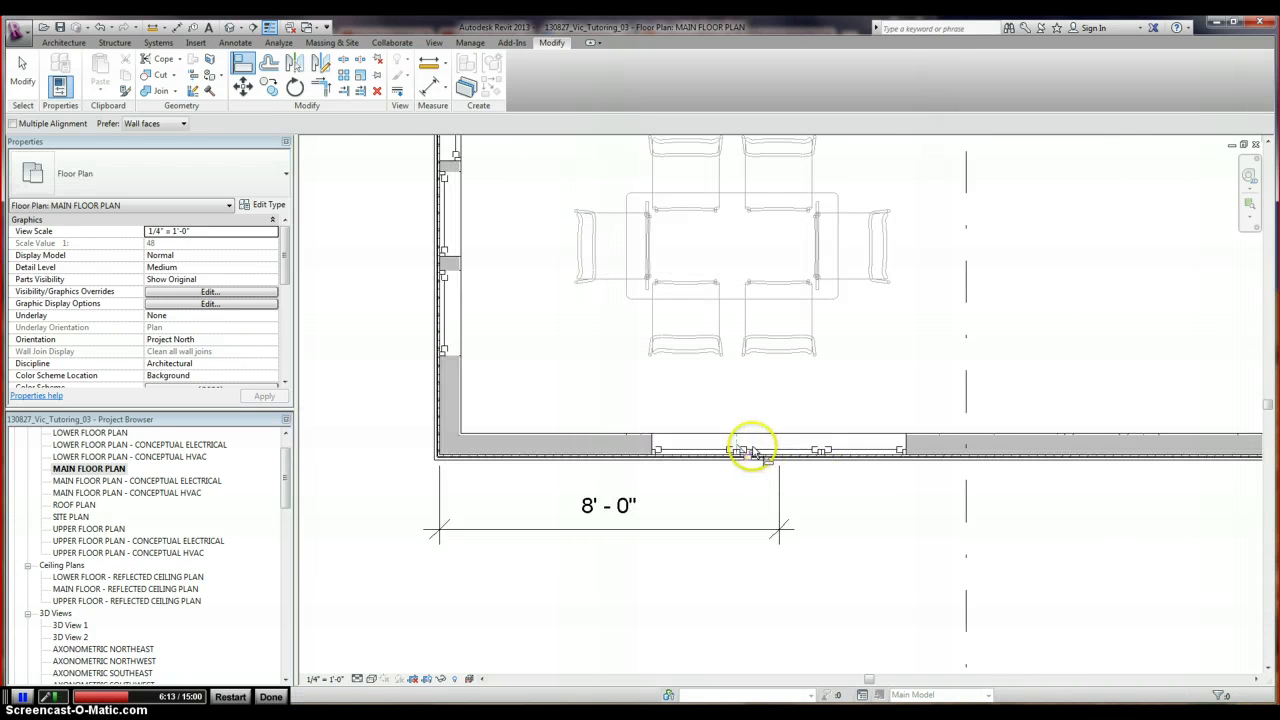
{"action": "scroll", "coordinate": [751, 451], "scroll_direction": "down", "scroll_amount": 3}
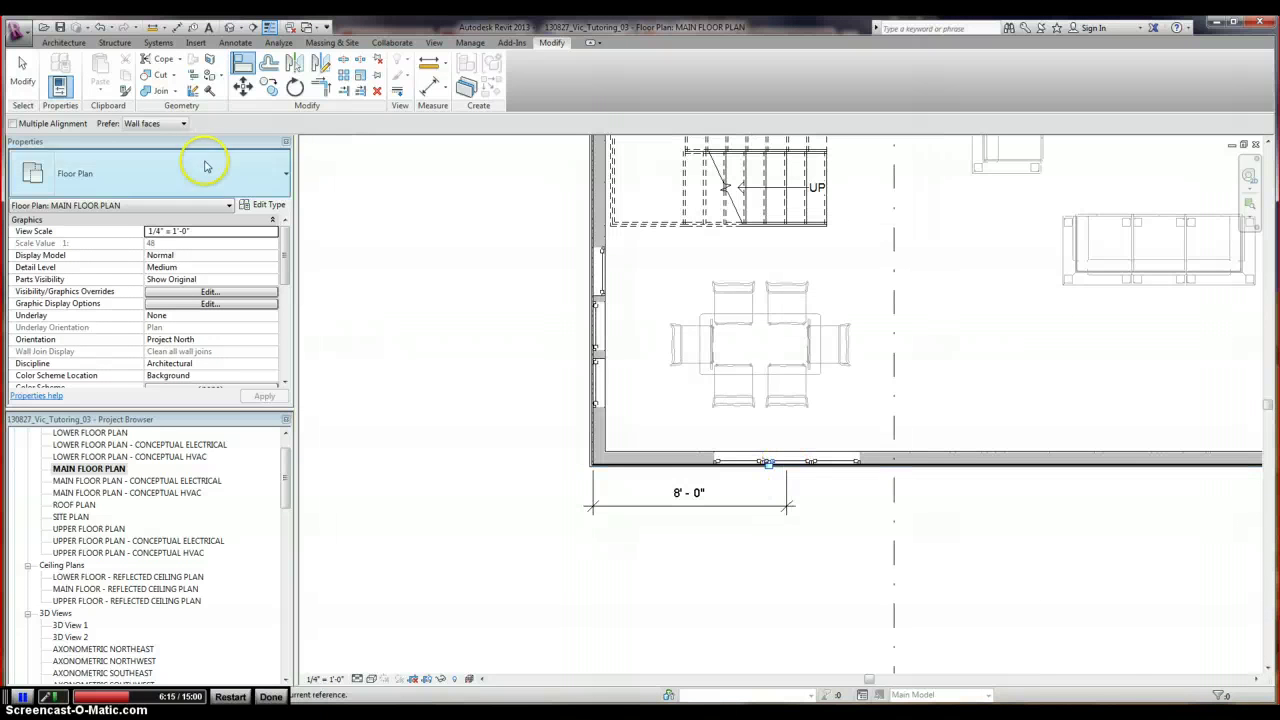
{"action": "left_click", "coordinate": [22, 70]}
{"action": "scroll", "coordinate": [620, 460], "scroll_direction": "up", "scroll_amount": 1}
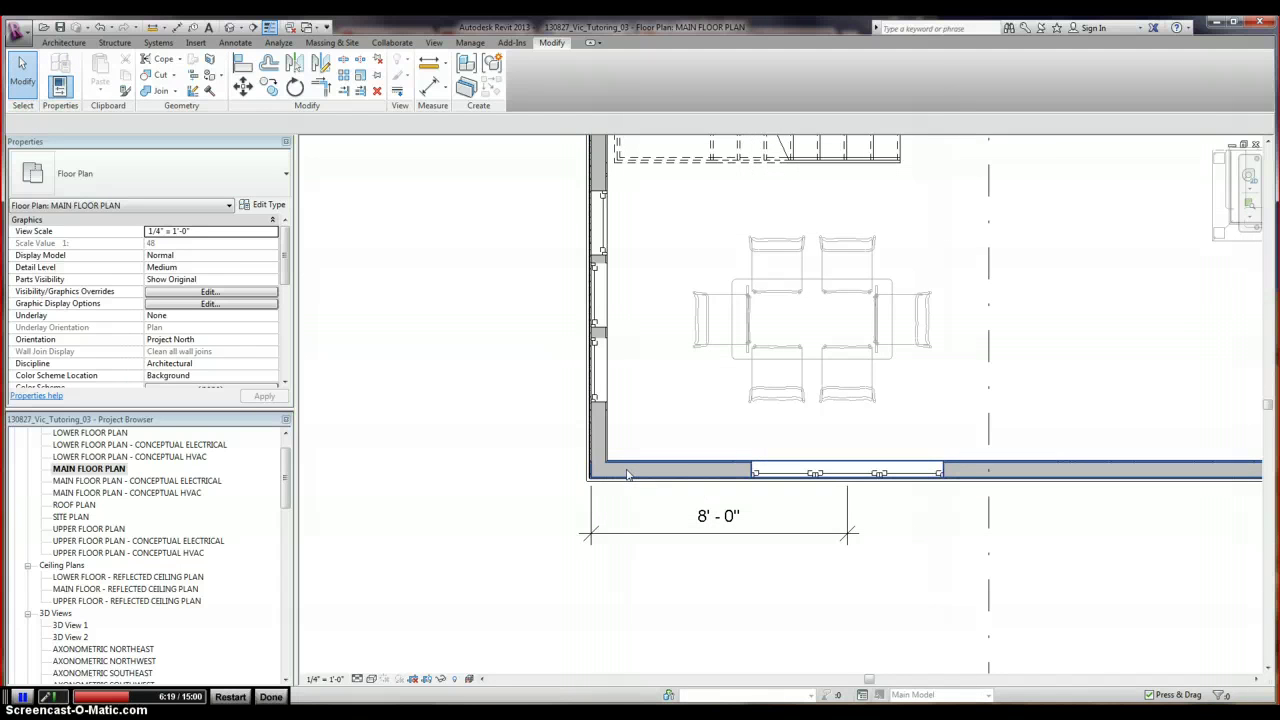
Place a 5'-8" aligned dimension from the bottom wall up the west wall to its window
{"action": "key", "text": "XF86AudioMute"}
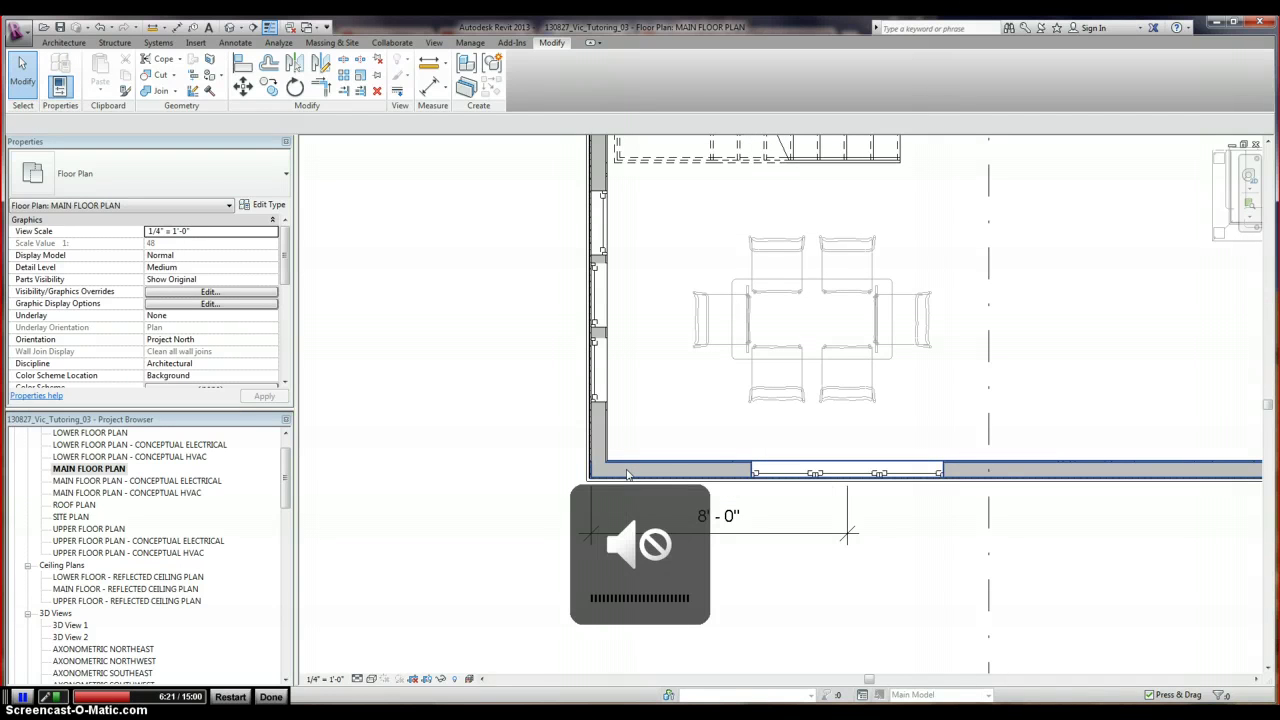
{"action": "key", "text": "d"}
{"action": "key", "text": "i"}
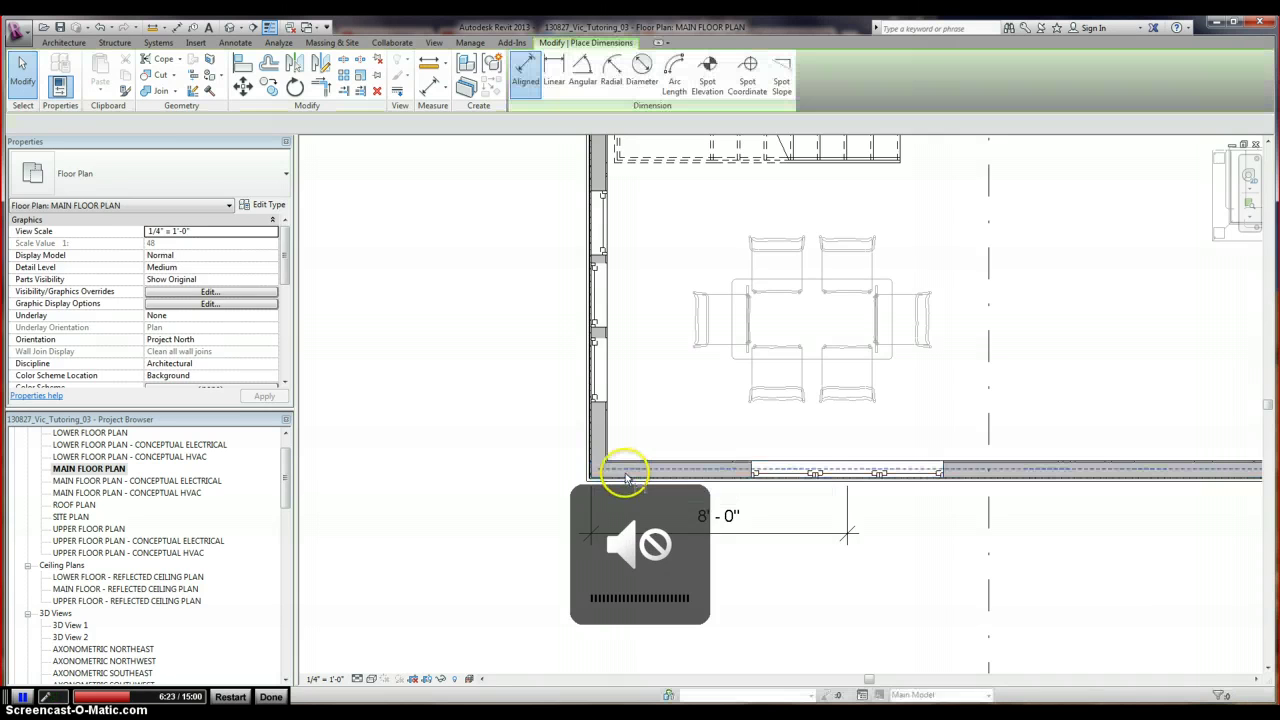
{"action": "scroll", "coordinate": [625, 477], "scroll_direction": "up", "scroll_amount": 4}
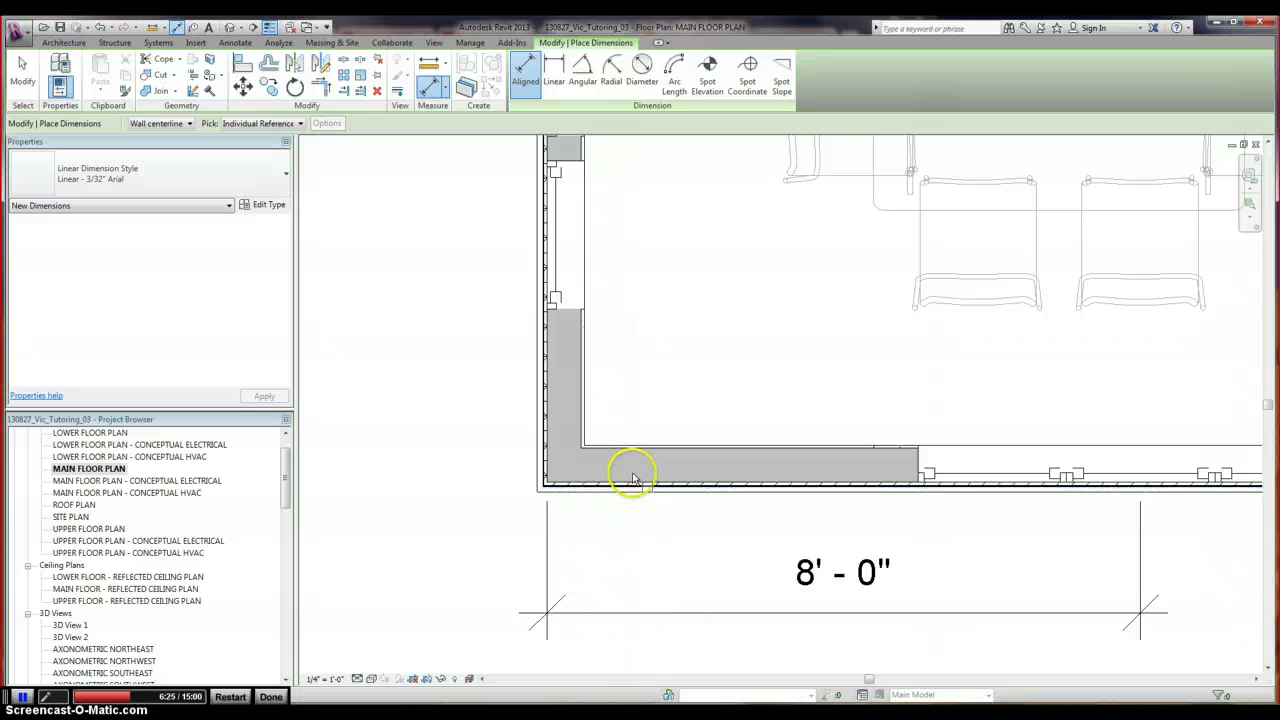
{"action": "left_click", "coordinate": [633, 485]}
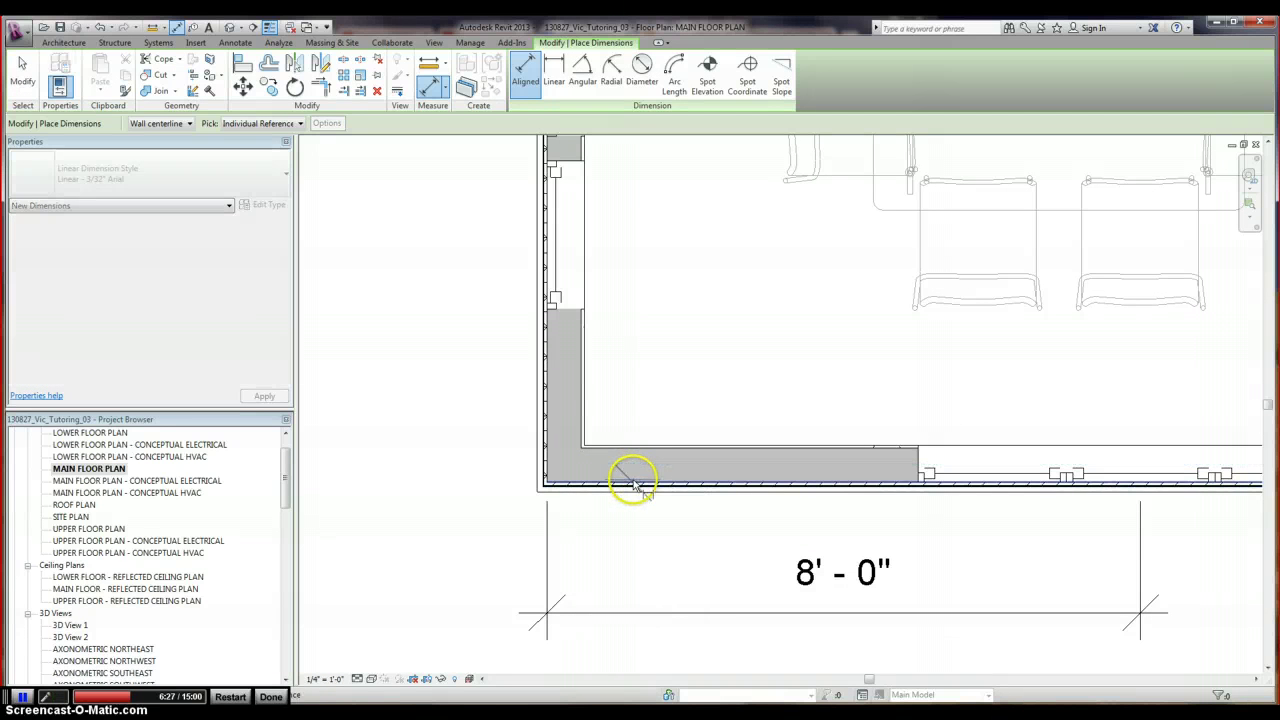
{"action": "scroll", "coordinate": [565, 263], "scroll_direction": "down", "scroll_amount": 4}
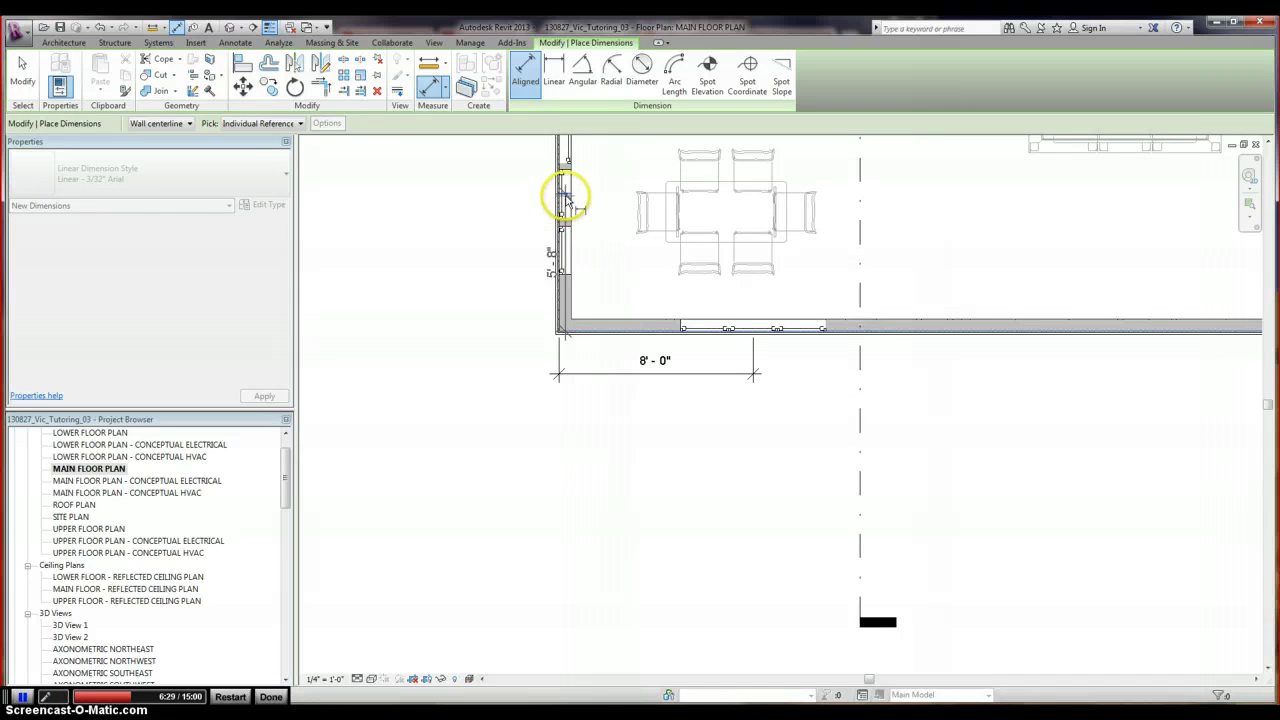
{"action": "scroll", "coordinate": [565, 200], "scroll_direction": "down", "scroll_amount": 2}
{"action": "scroll", "coordinate": [528, 223], "scroll_direction": "up", "scroll_amount": 1}
{"action": "left_click", "coordinate": [22, 70]}
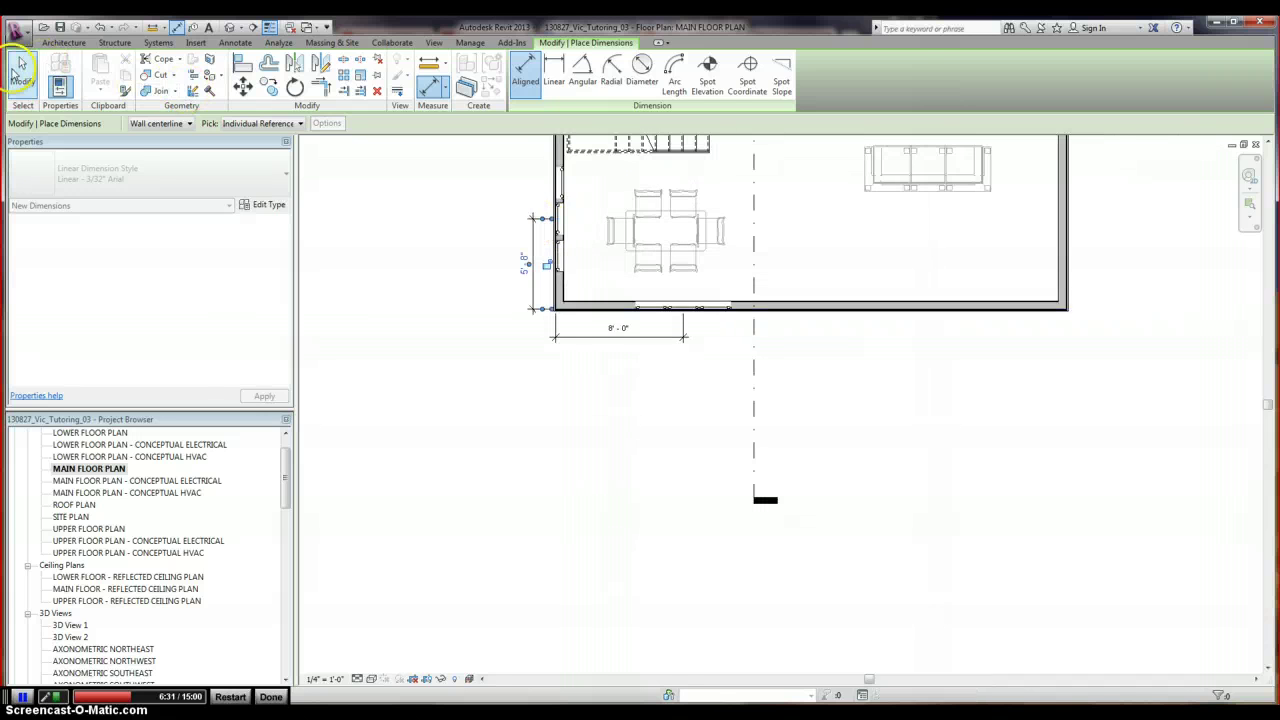
{"action": "scroll", "coordinate": [579, 245], "scroll_direction": "up", "scroll_amount": 3}
Set the left-wall window's distance from the corner to 6'-0"
{"action": "left_click", "coordinate": [672, 330]}
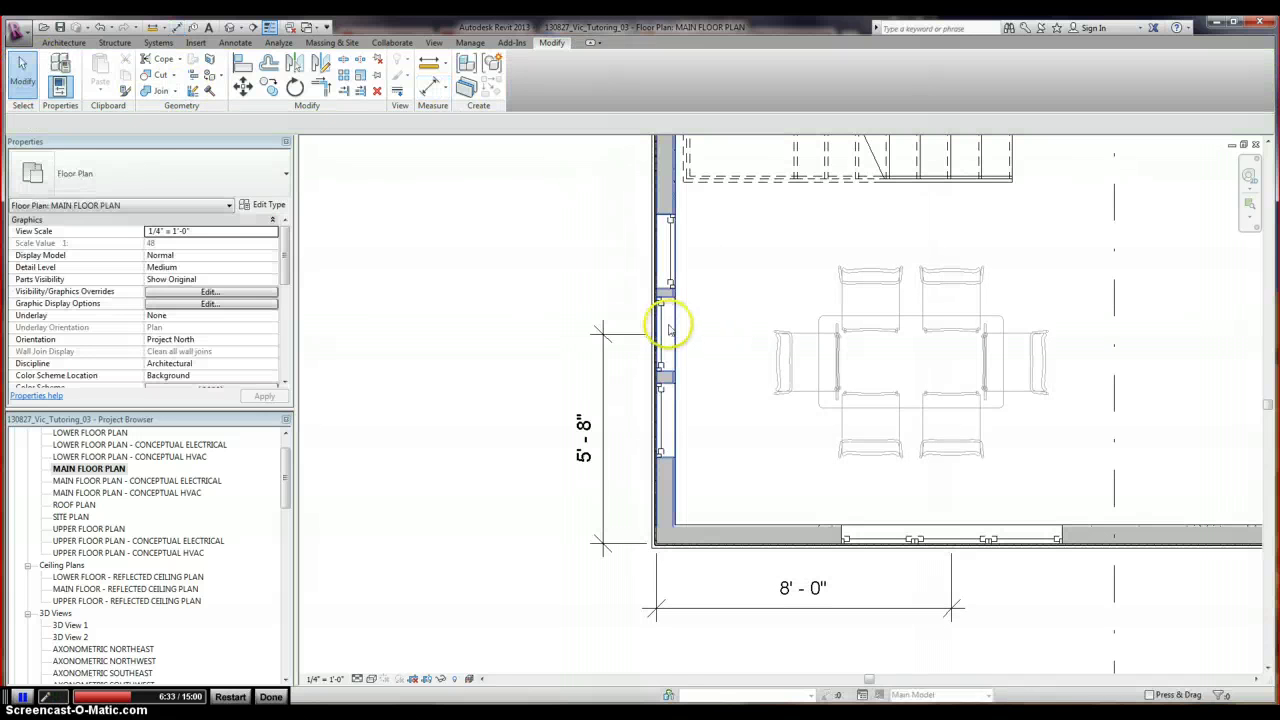
{"action": "left_click", "coordinate": [700, 350]}
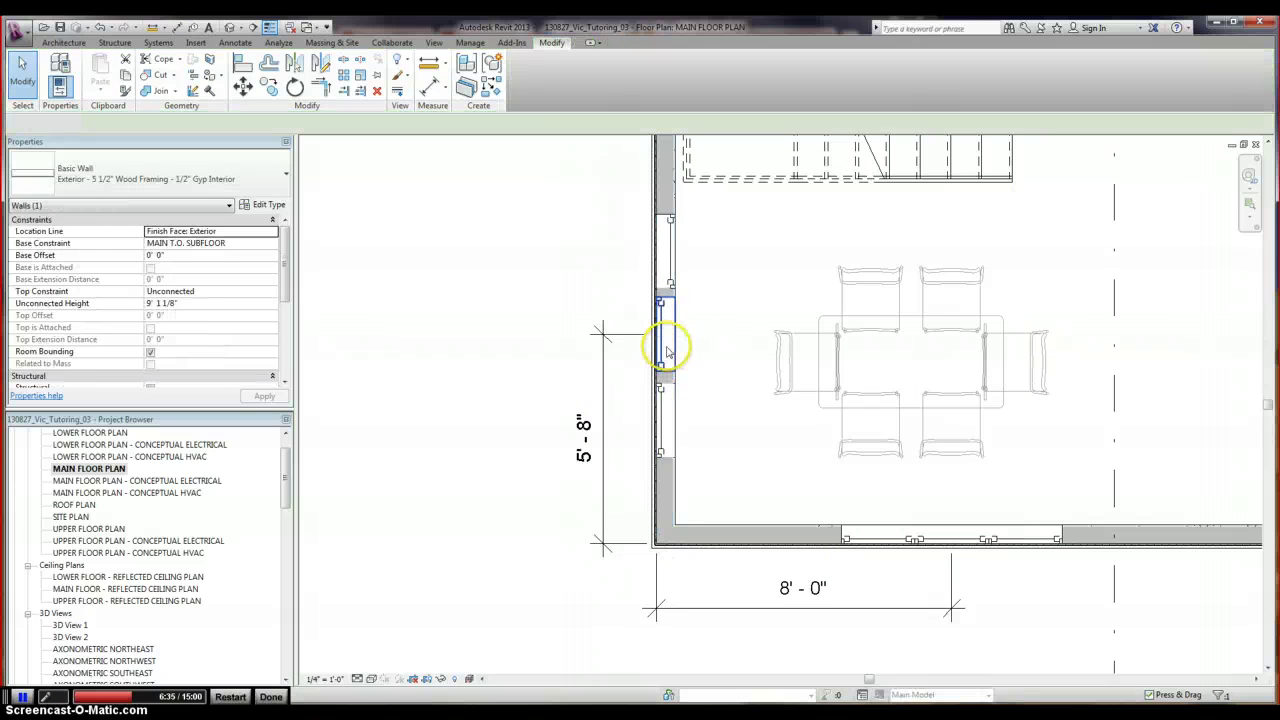
{"action": "left_click", "coordinate": [662, 335]}
{"action": "left_click", "coordinate": [587, 434]}
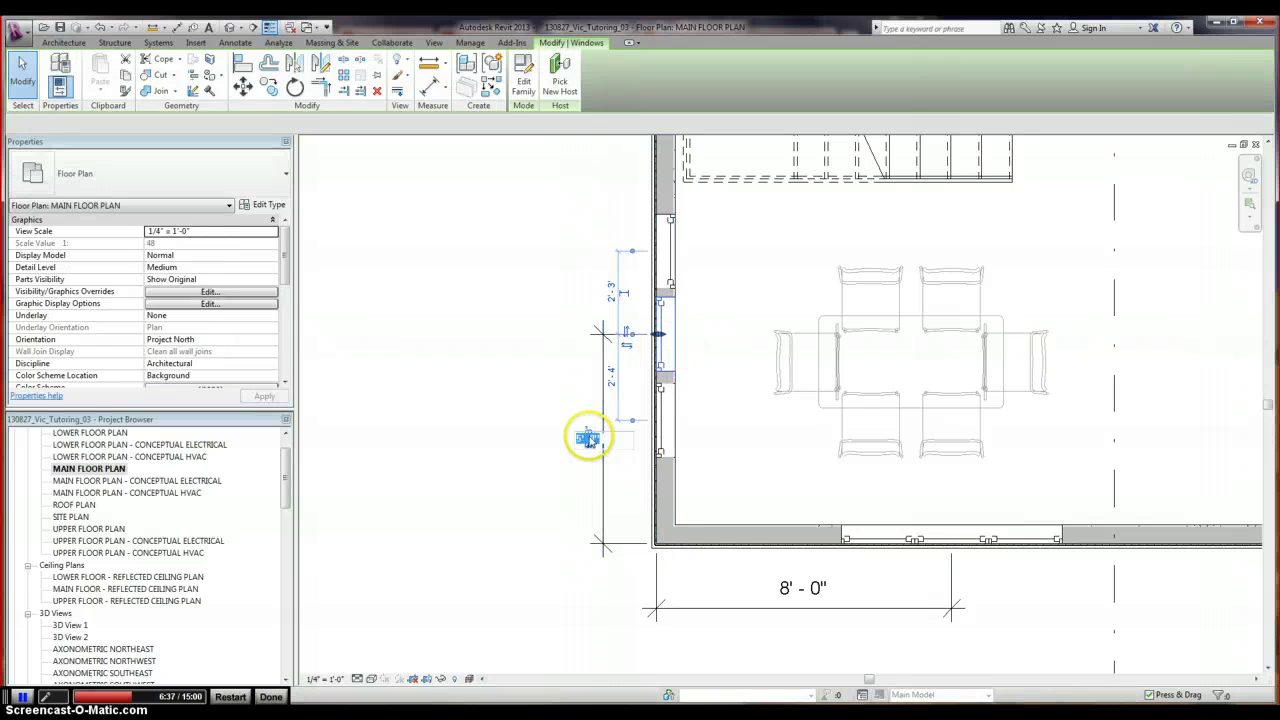
{"action": "type", "text": "6'"}
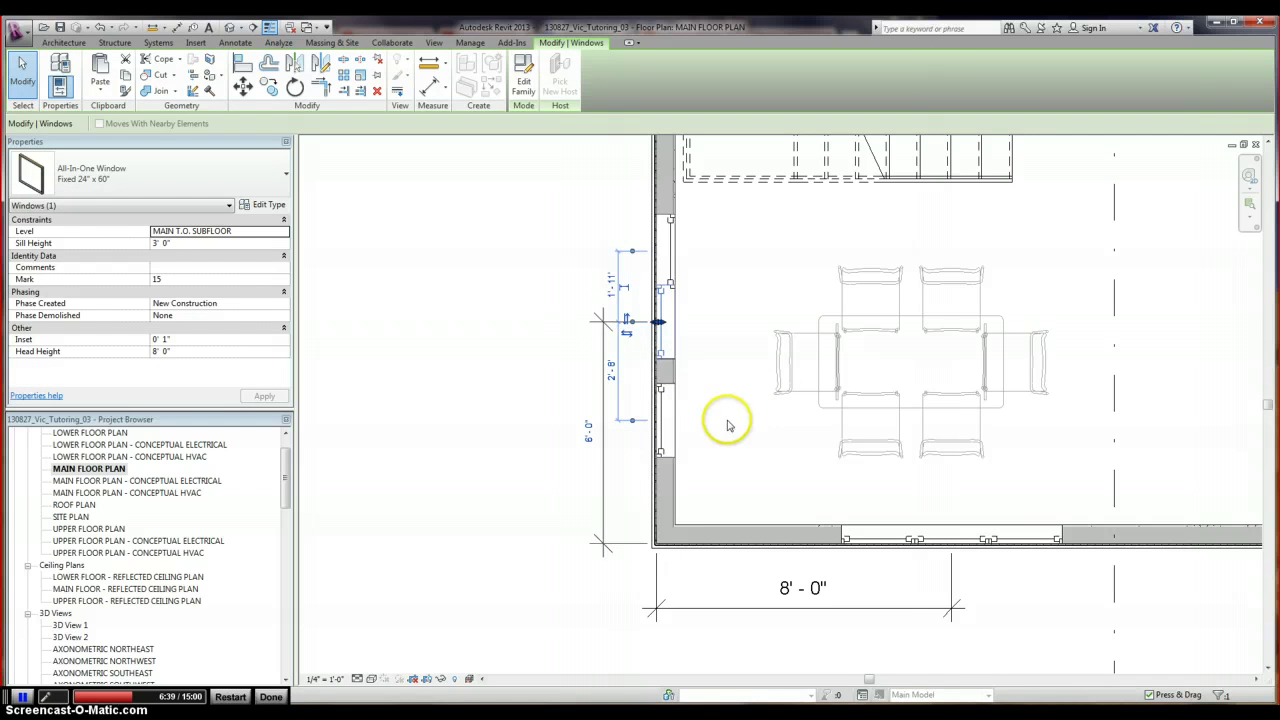
{"action": "left_click", "coordinate": [690, 366]}
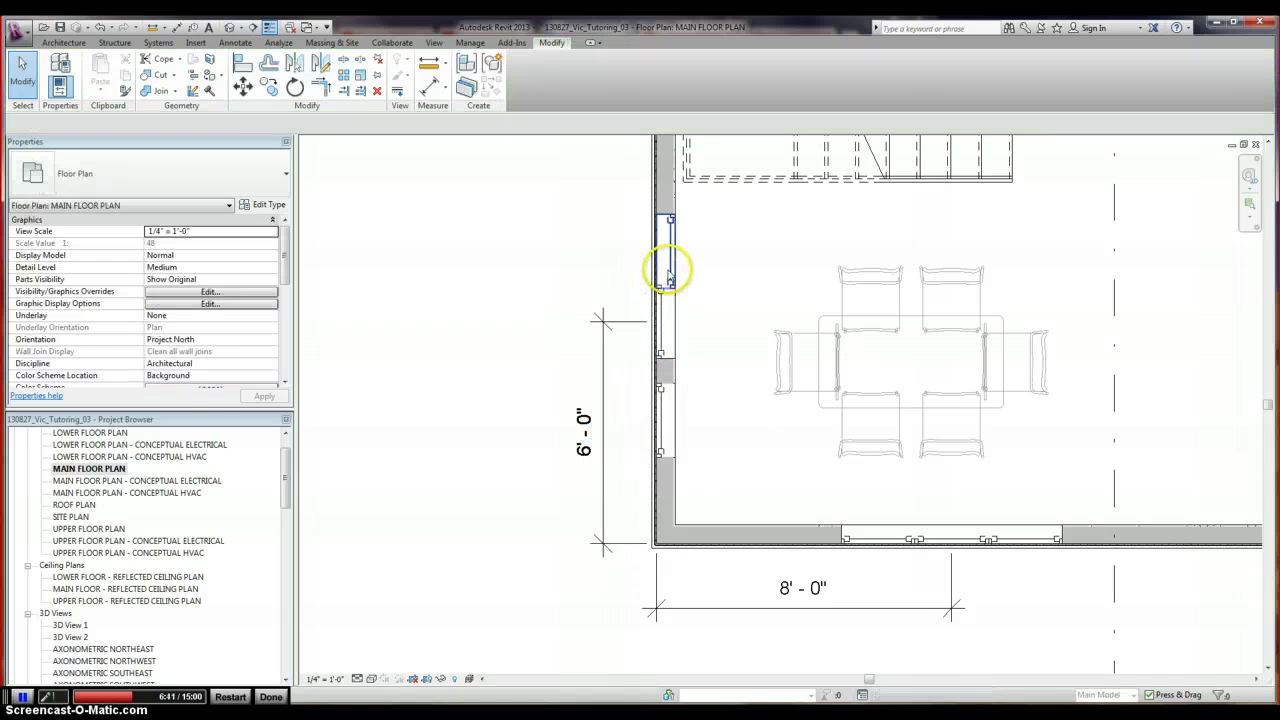
Align (AL) the edges of the windows above it along the west wall
{"action": "left_click", "coordinate": [669, 277]}
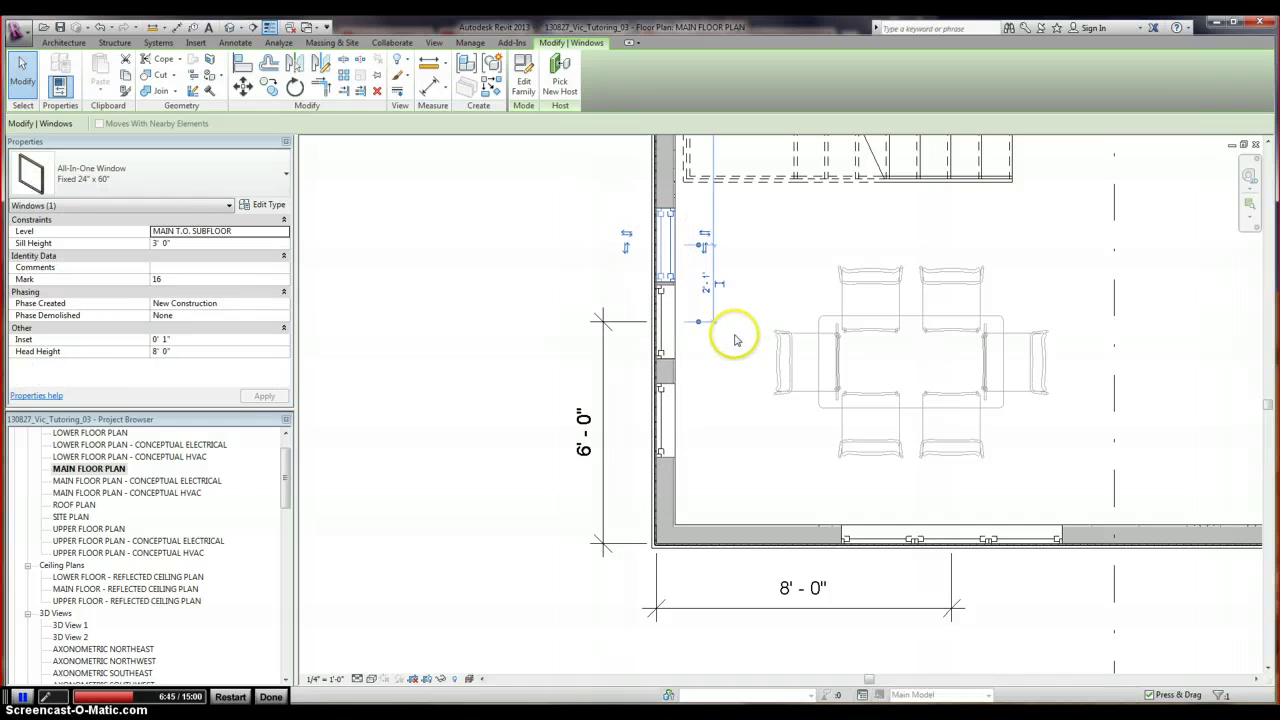
{"action": "left_click", "coordinate": [735, 340]}
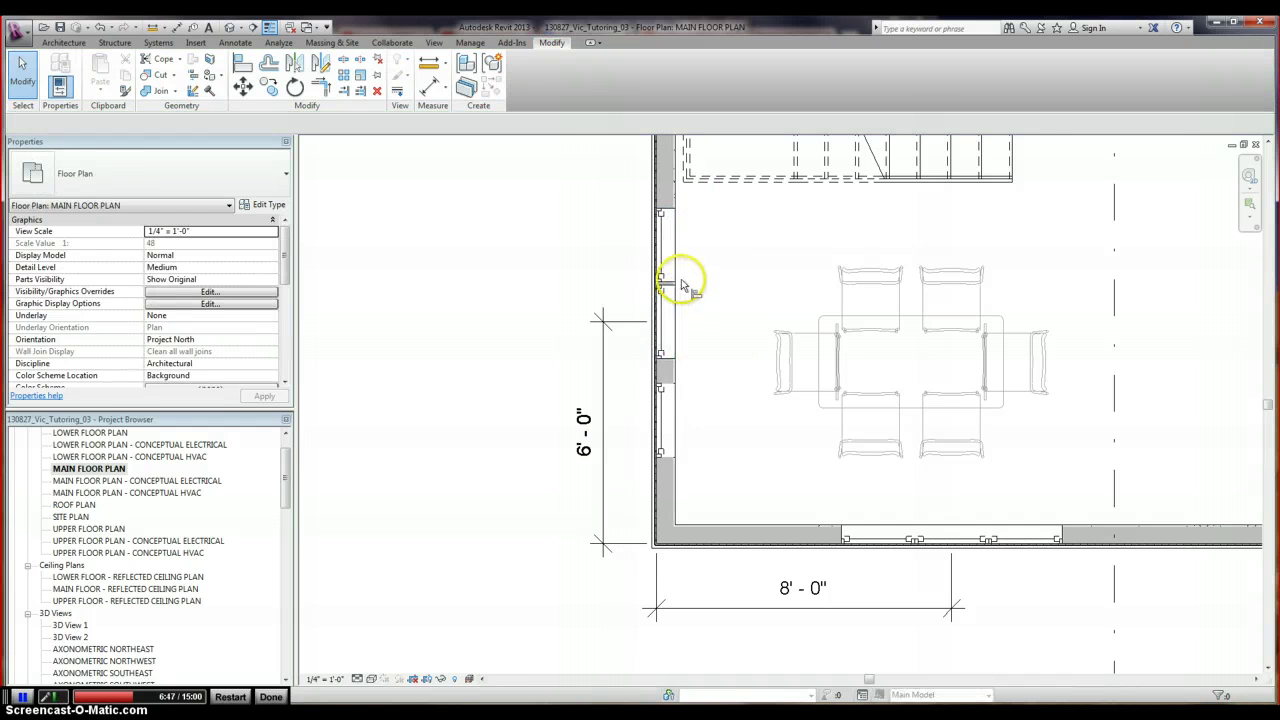
{"action": "scroll", "coordinate": [678, 300], "scroll_direction": "up", "scroll_amount": 3}
{"action": "key", "text": "a"}
{"action": "key", "text": "l"}
{"action": "left_click", "coordinate": [662, 291]}
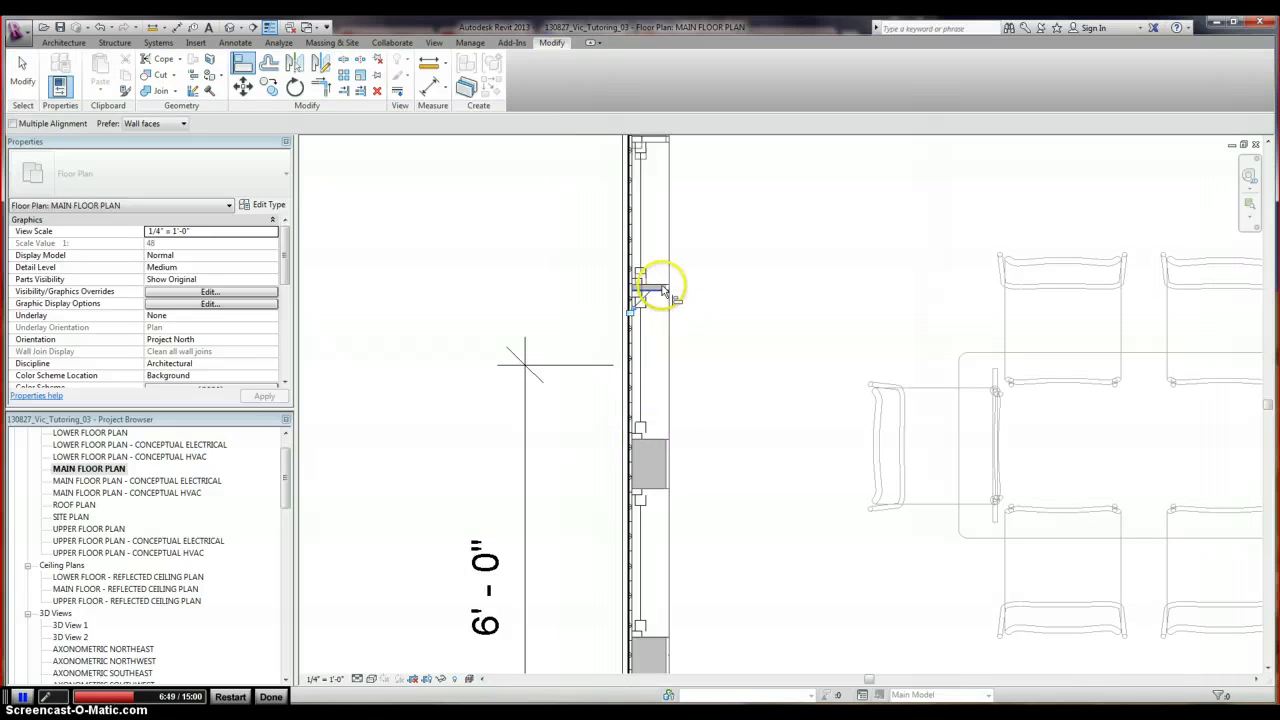
{"action": "left_click", "coordinate": [651, 438]}
{"action": "left_click", "coordinate": [651, 455]}
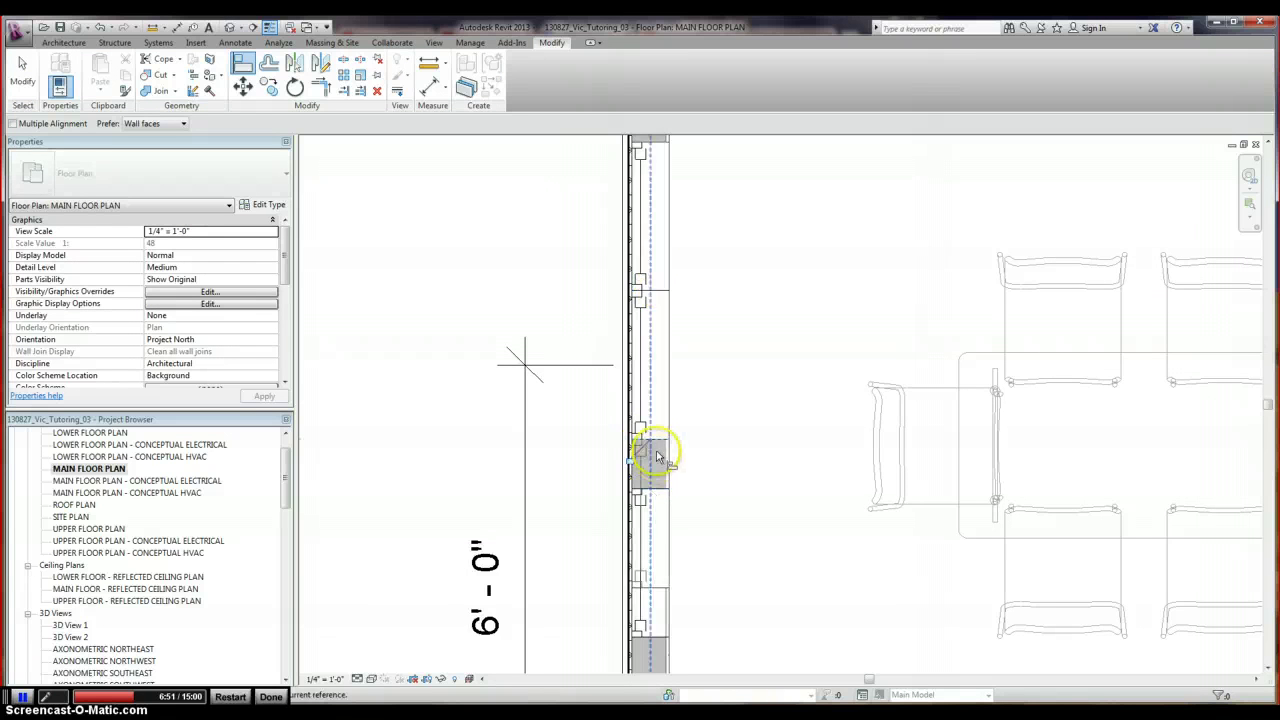
{"action": "scroll", "coordinate": [651, 451], "scroll_direction": "down", "scroll_amount": 5}
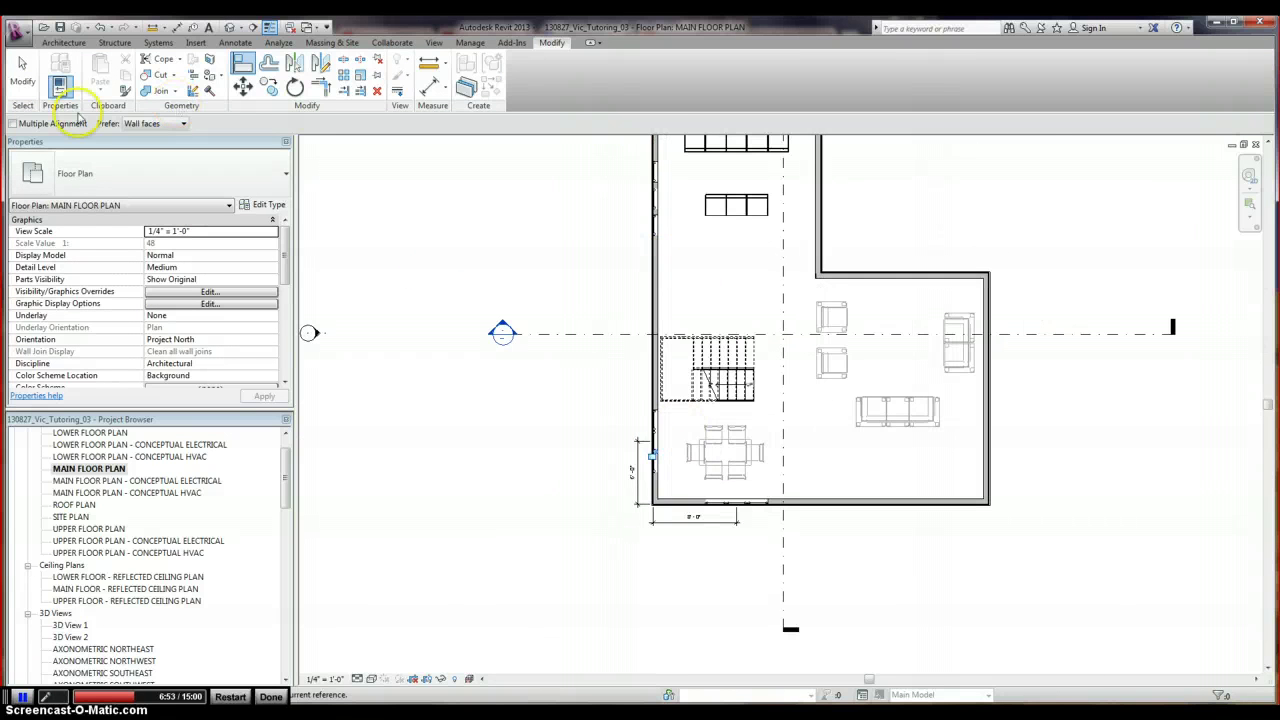
{"action": "scroll", "coordinate": [663, 171], "scroll_direction": "up", "scroll_amount": 5}
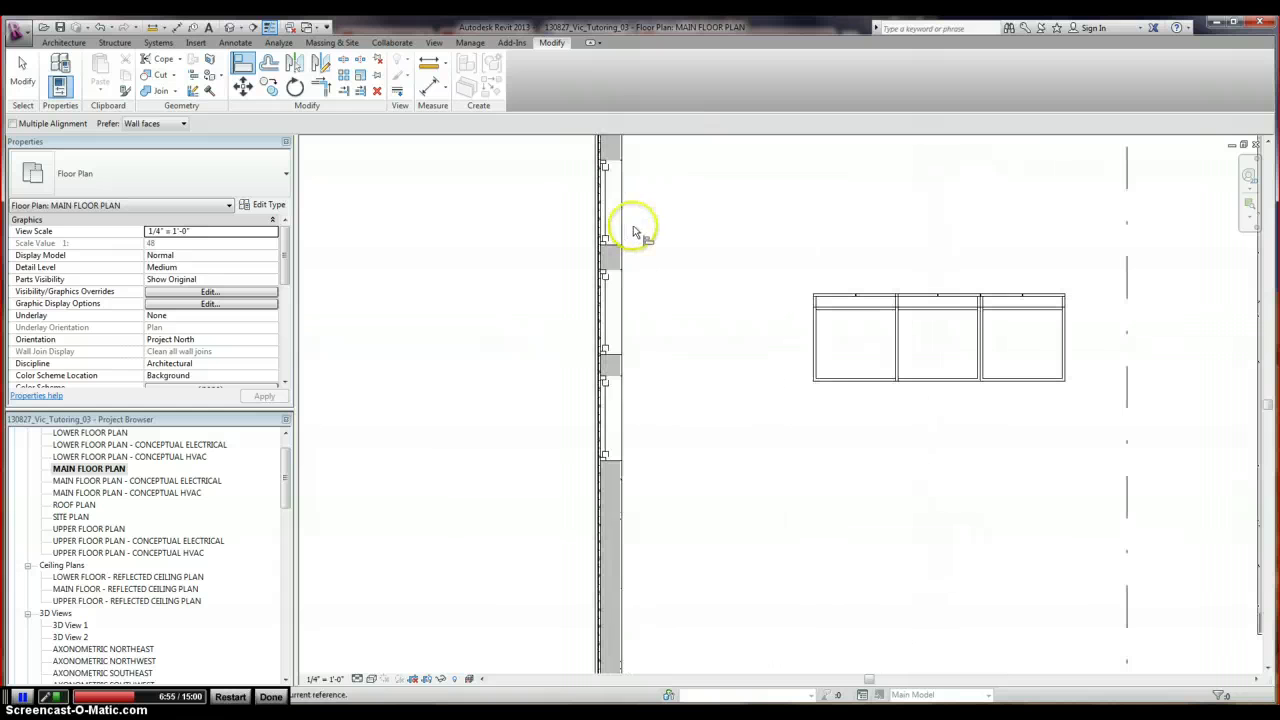
{"action": "left_click", "coordinate": [614, 270]}
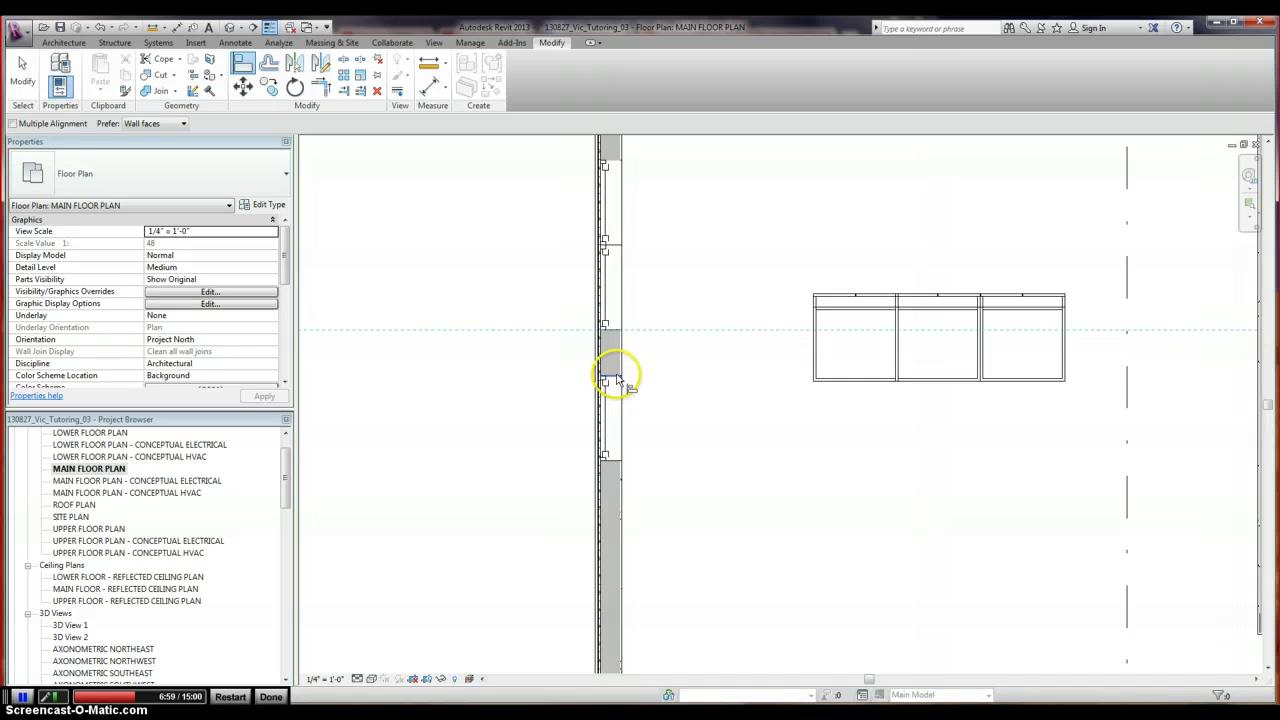
{"action": "scroll", "coordinate": [623, 225], "scroll_direction": "down", "scroll_amount": 5}
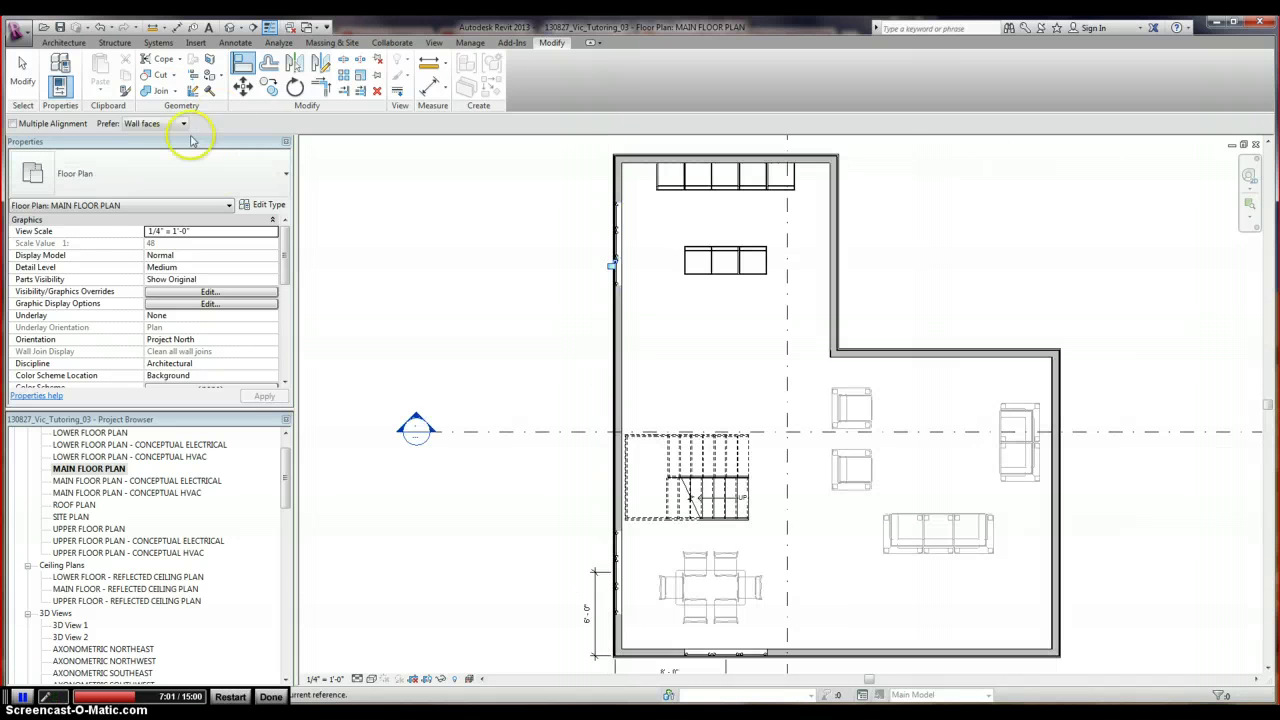
Switch to the Upper Floor Plan view
{"action": "key", "text": "Escape"}
{"action": "key", "text": "Escape"}
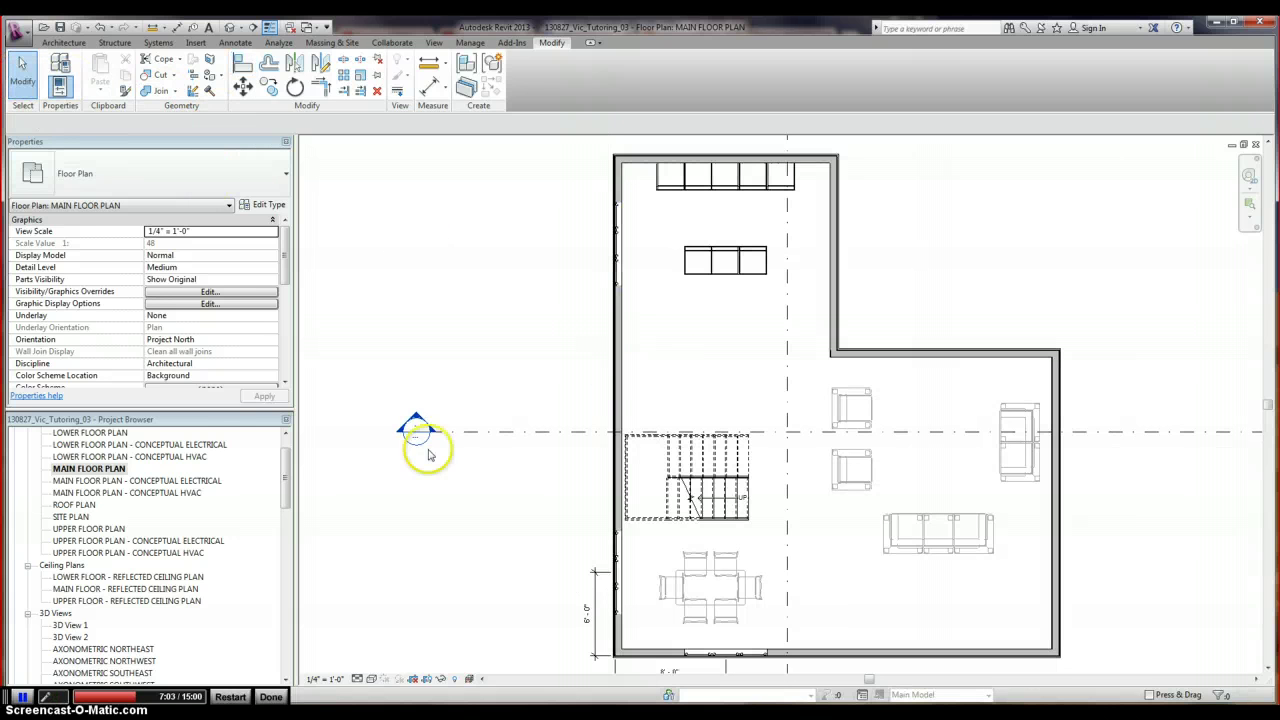
{"action": "double_click", "coordinate": [95, 529]}
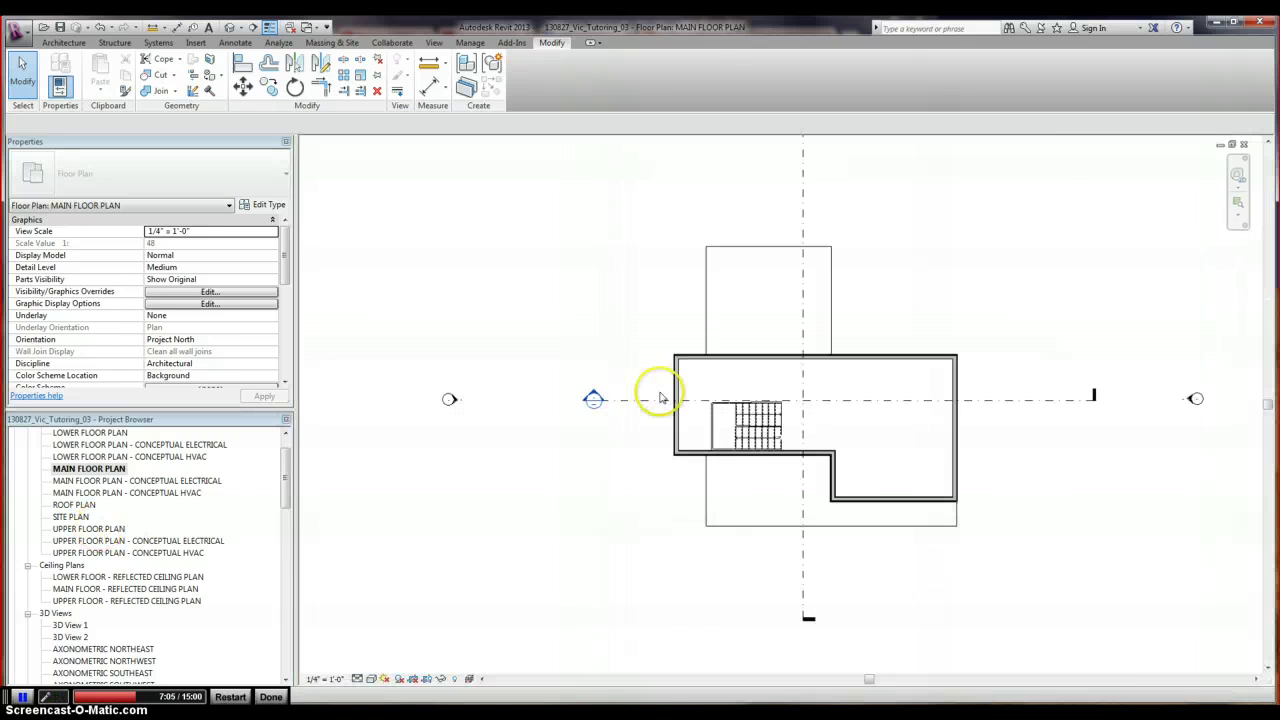
{"action": "scroll", "coordinate": [670, 398], "scroll_direction": "up", "scroll_amount": 3}
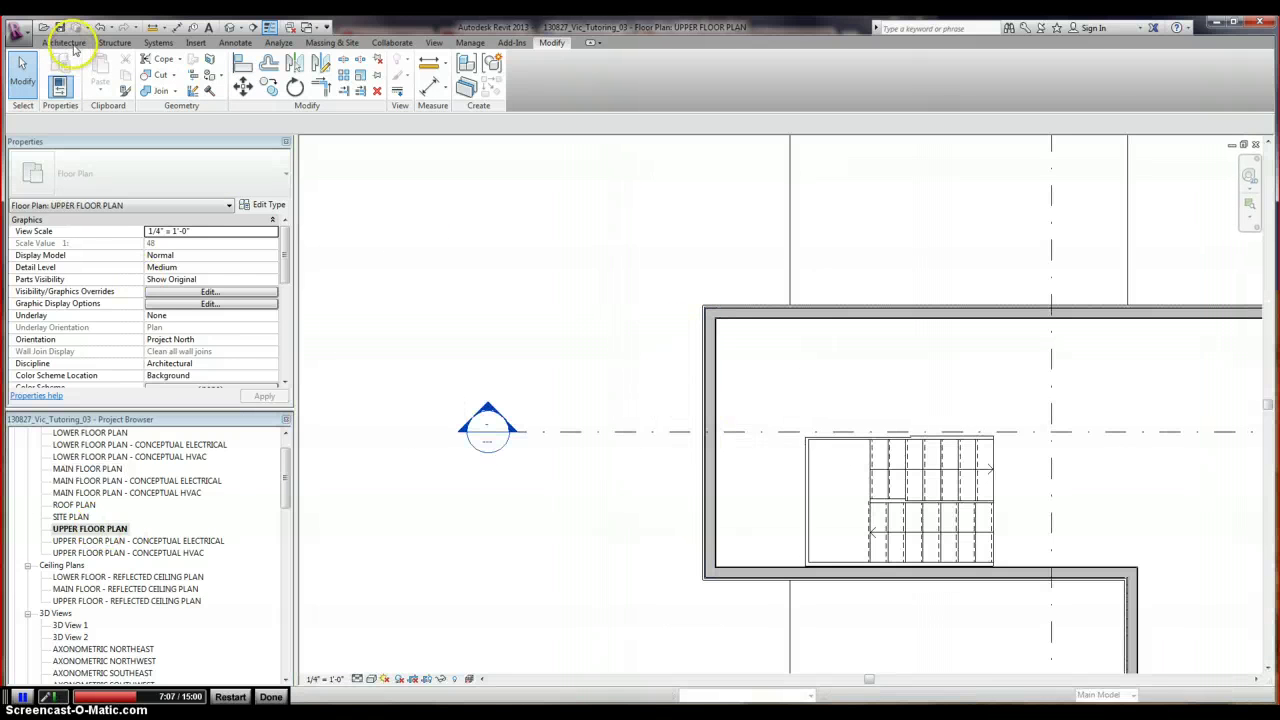
{"action": "left_click", "coordinate": [63, 42]}
{"action": "left_click", "coordinate": [55, 65]}
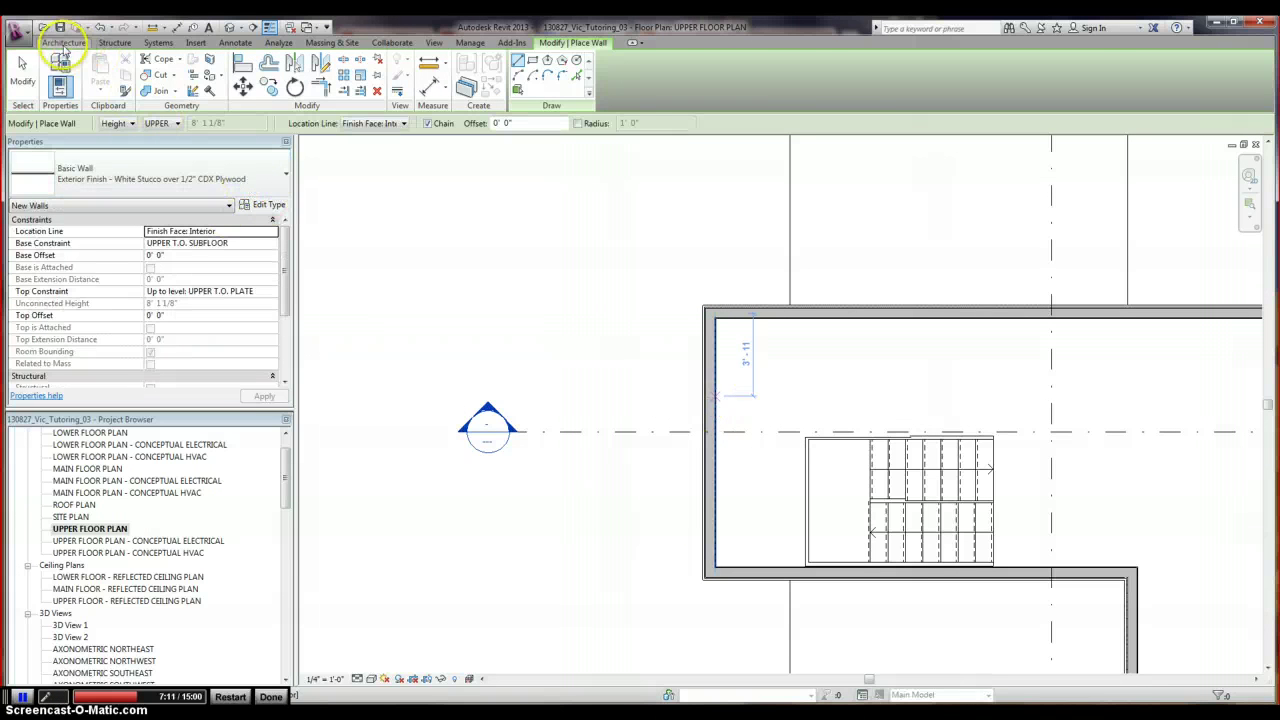
{"action": "left_click", "coordinate": [63, 42]}
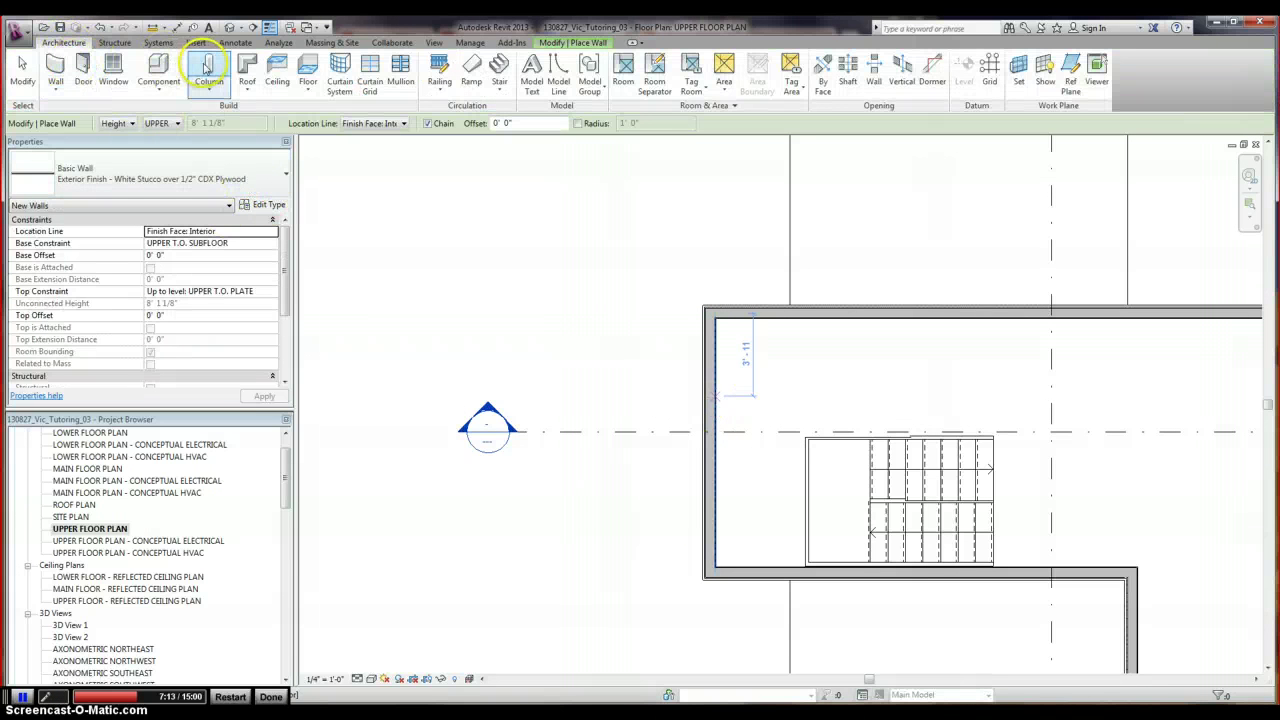
Place three Fixed 24" x 60" windows along the west wall
{"action": "left_click", "coordinate": [113, 68]}
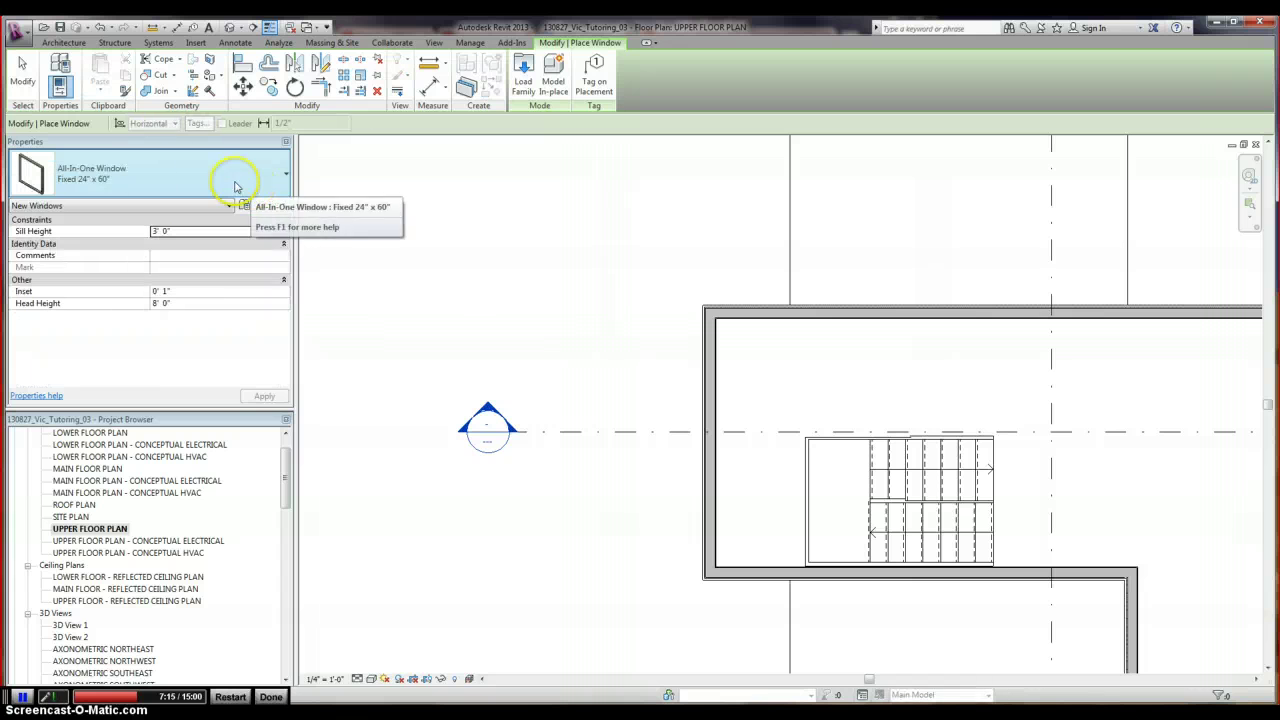
{"action": "scroll", "coordinate": [720, 450], "scroll_direction": "up", "scroll_amount": 4}
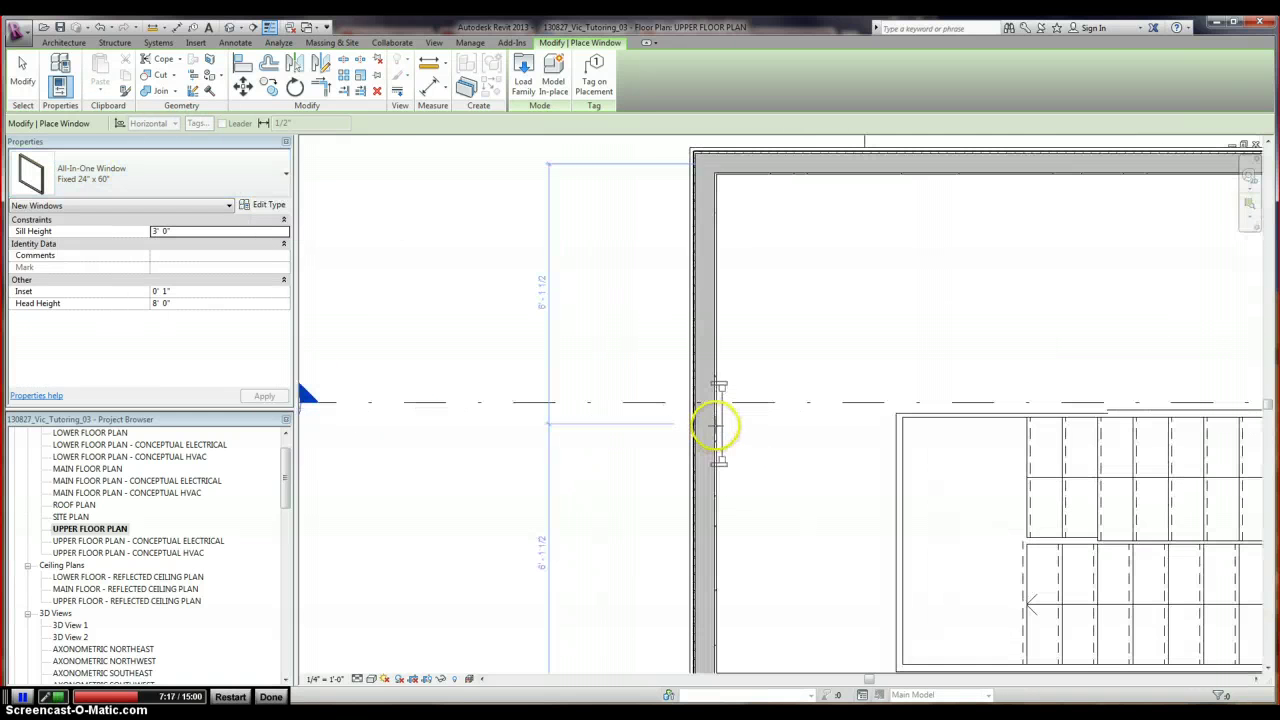
{"action": "scroll", "coordinate": [719, 440], "scroll_direction": "down", "scroll_amount": 2}
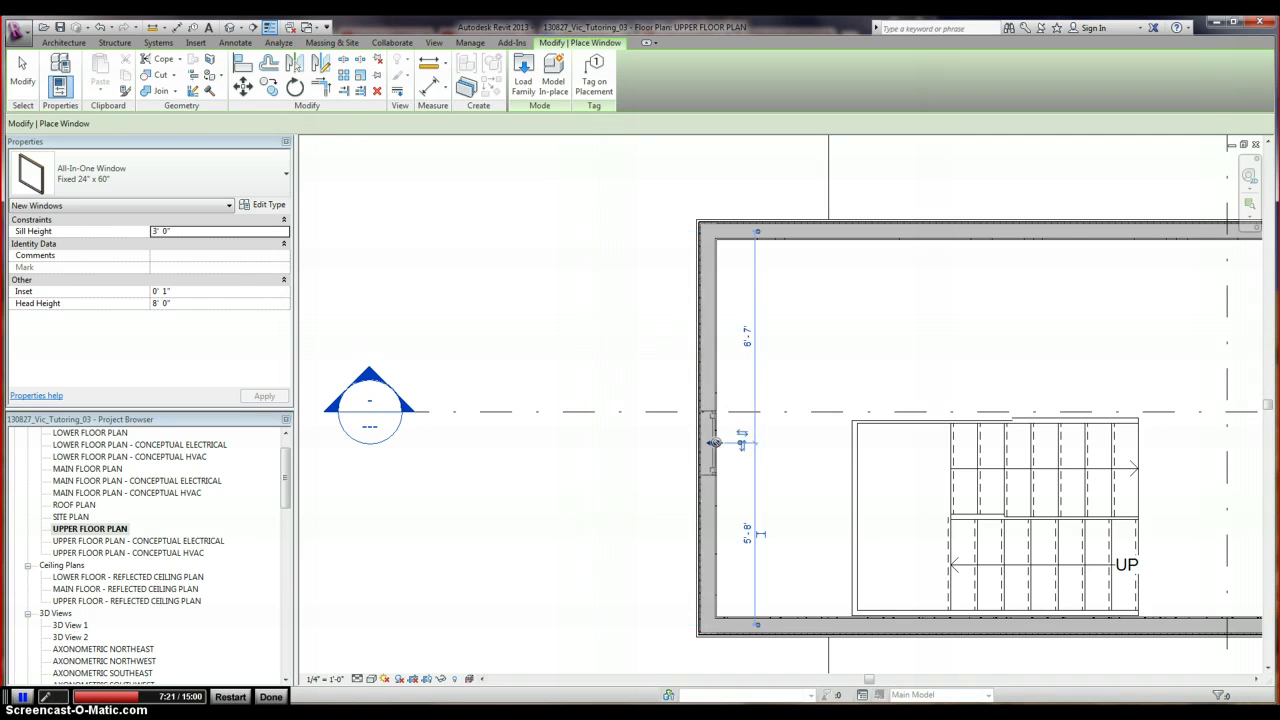
{"action": "left_click", "coordinate": [722, 405]}
{"action": "left_click", "coordinate": [716, 374]}
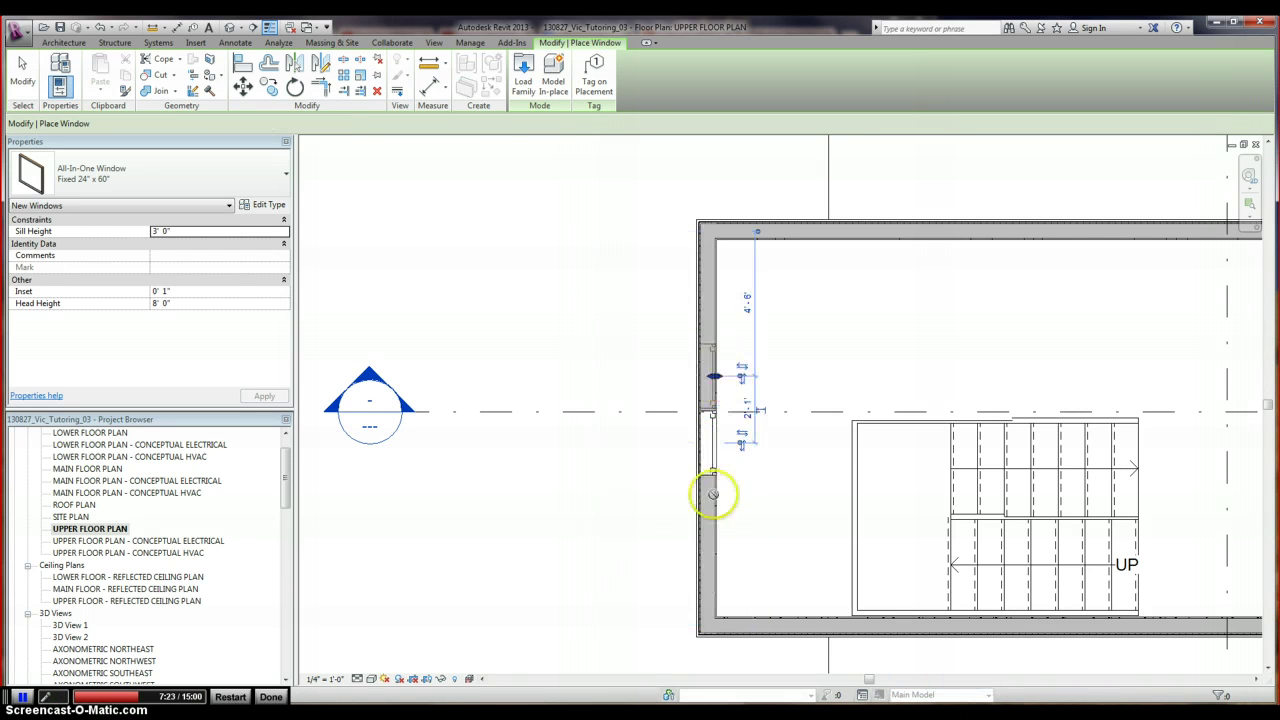
{"action": "left_click", "coordinate": [716, 514]}
{"action": "key", "text": "Escape"}
{"action": "key", "text": "Escape"}
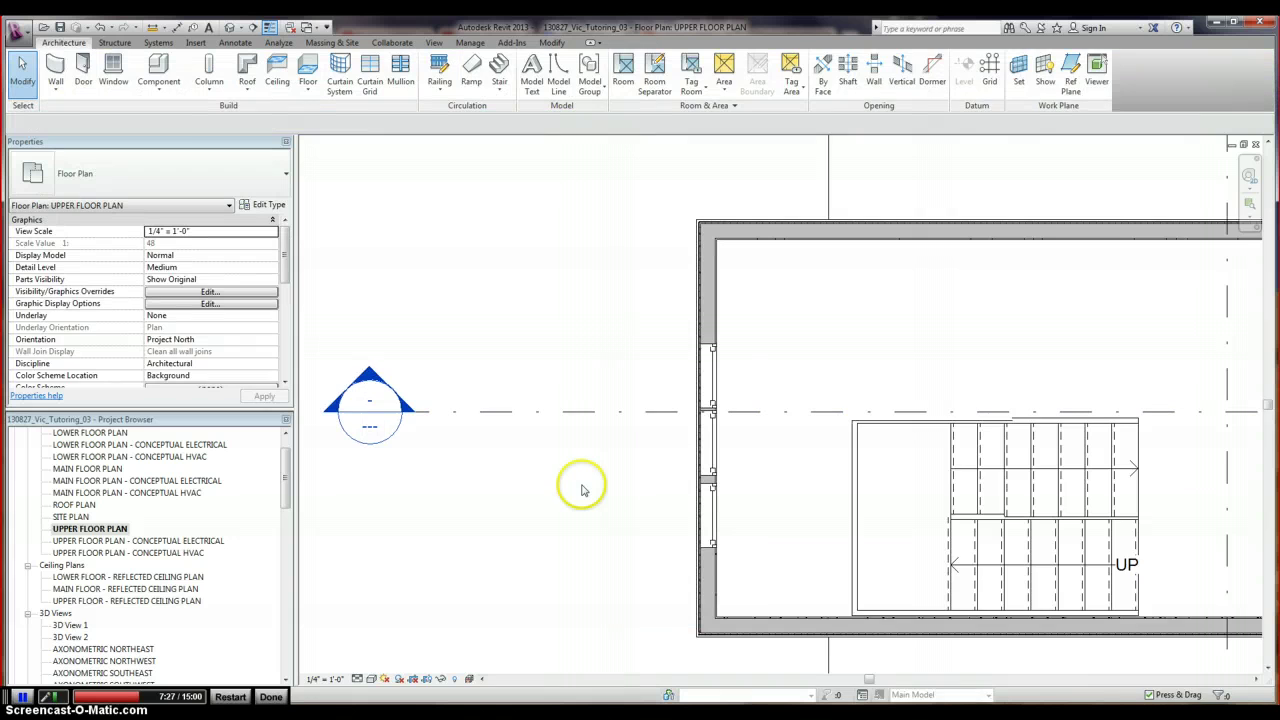
Place an aligned dimension string from the bottom wall through the west window to the top wall
{"action": "key", "text": "d"}
{"action": "key", "text": "i"}
{"action": "scroll", "coordinate": [758, 634], "scroll_direction": "up", "scroll_amount": 1}
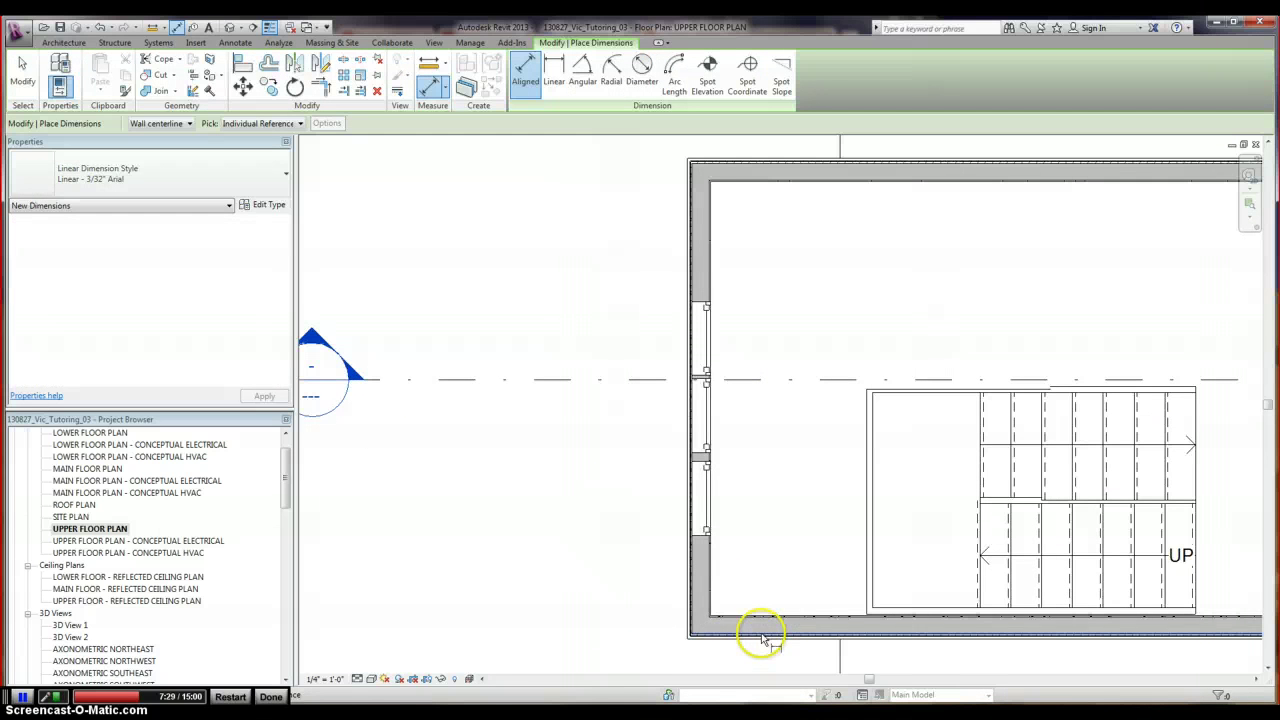
{"action": "left_click", "coordinate": [762, 638]}
{"action": "left_click", "coordinate": [709, 405]}
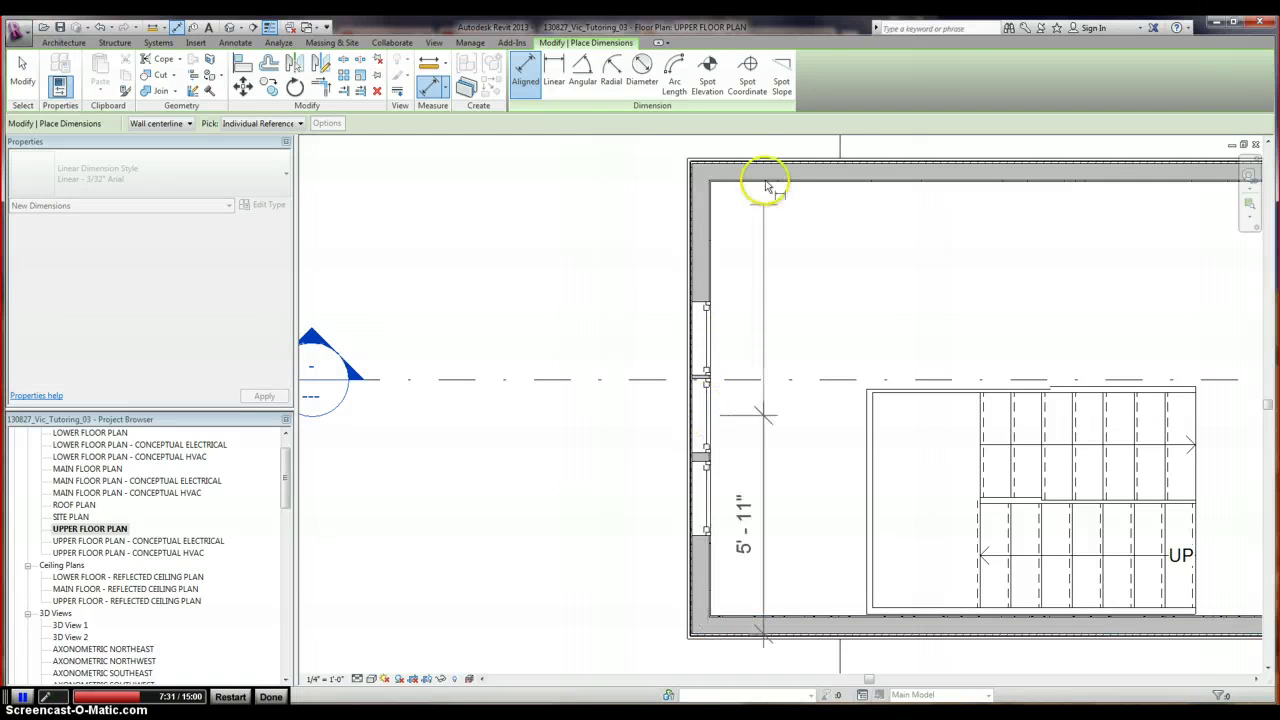
{"action": "scroll", "coordinate": [765, 185], "scroll_direction": "up", "scroll_amount": 2}
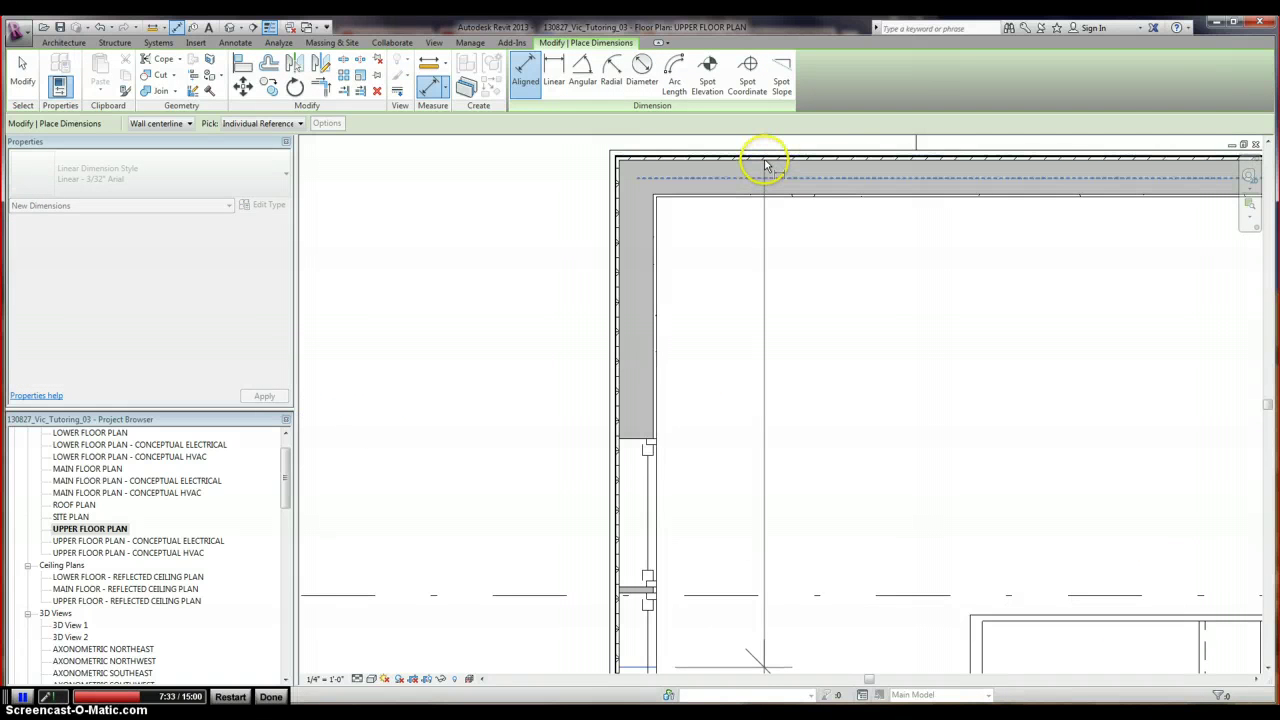
{"action": "left_click", "coordinate": [765, 165]}
{"action": "scroll", "coordinate": [800, 230], "scroll_direction": "down", "scroll_amount": 4}
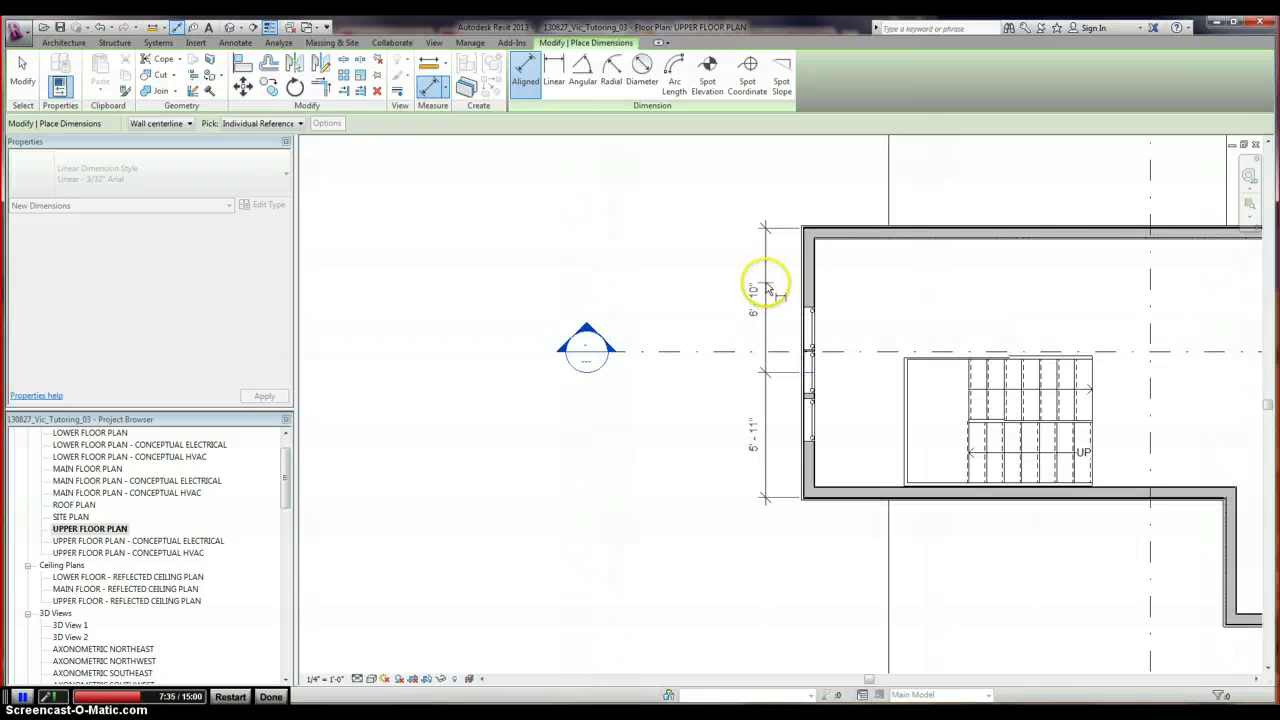
{"action": "left_click", "coordinate": [782, 305]}
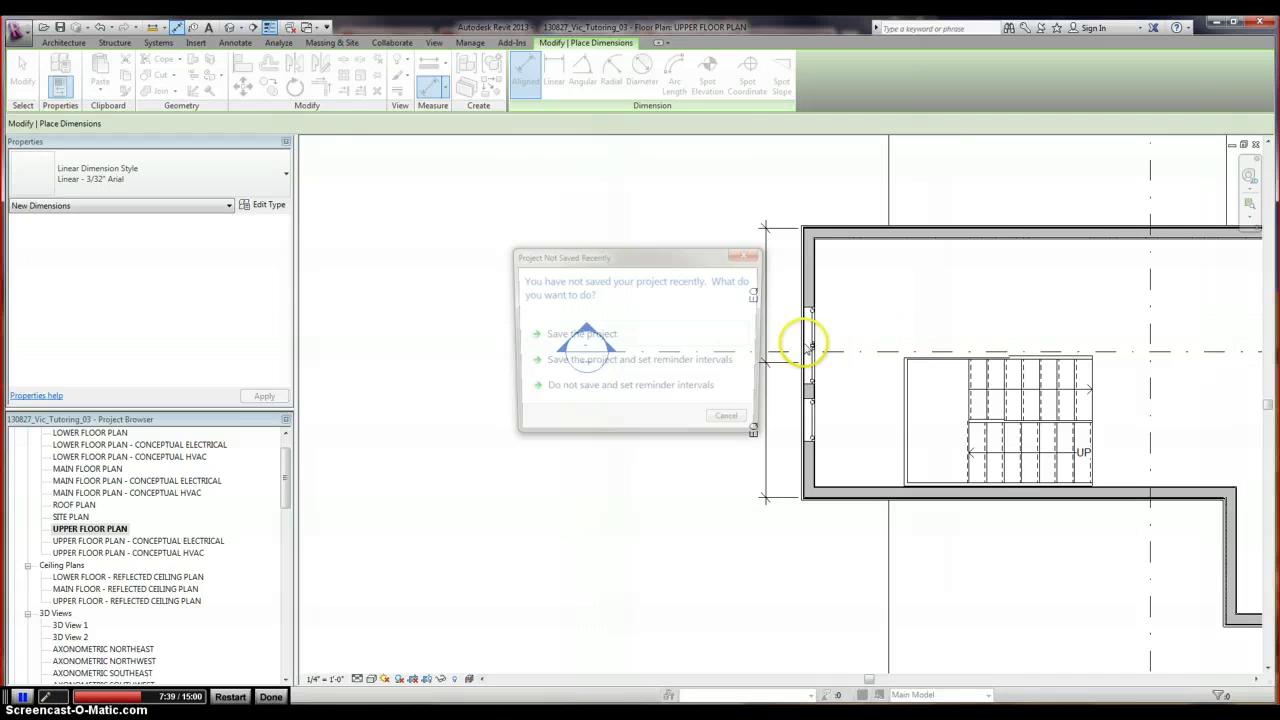
Dismiss the save reminder and end the dimension command
{"action": "left_click", "coordinate": [750, 257]}
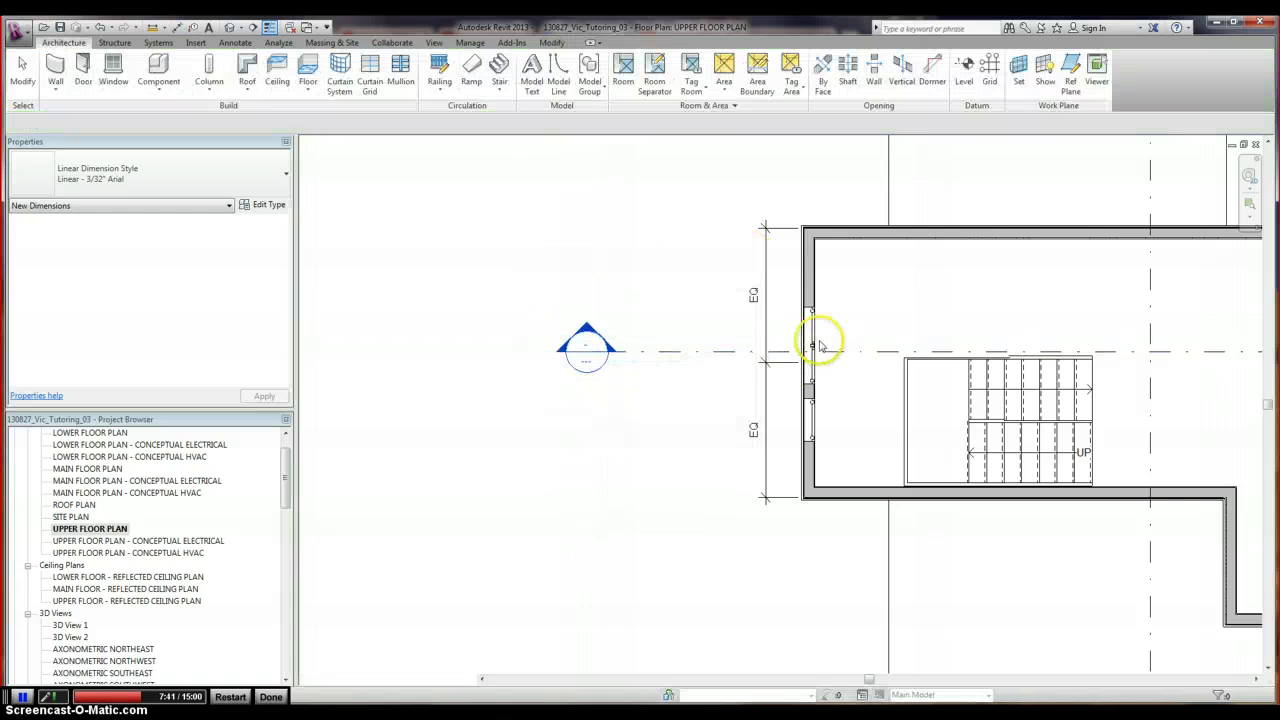
{"action": "key", "text": "Escape"}
{"action": "scroll", "coordinate": [814, 337], "scroll_direction": "up", "scroll_amount": 3}
Move the selected west-wall window up along the wall
{"action": "left_click", "coordinate": [810, 330]}
{"action": "scroll", "coordinate": [810, 335], "scroll_direction": "up", "scroll_amount": 2}
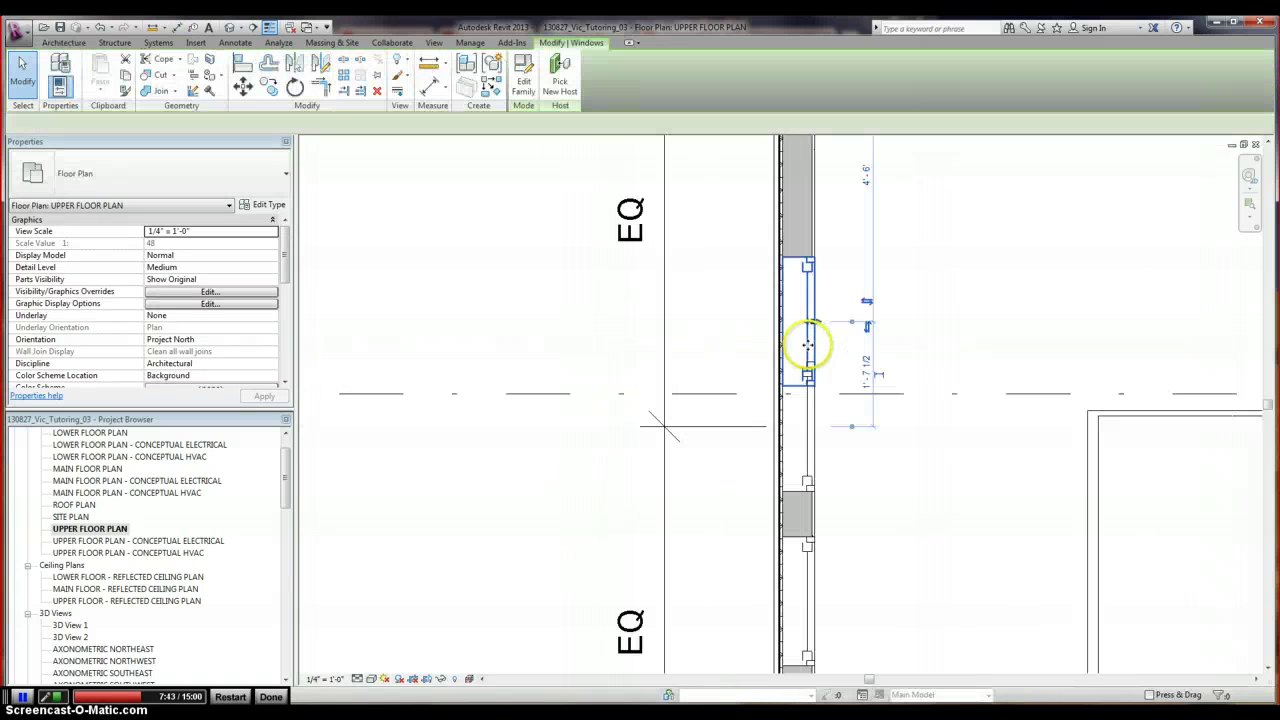
{"action": "left_click_drag", "start_coordinate": [800, 345], "coordinate": [812, 425]}
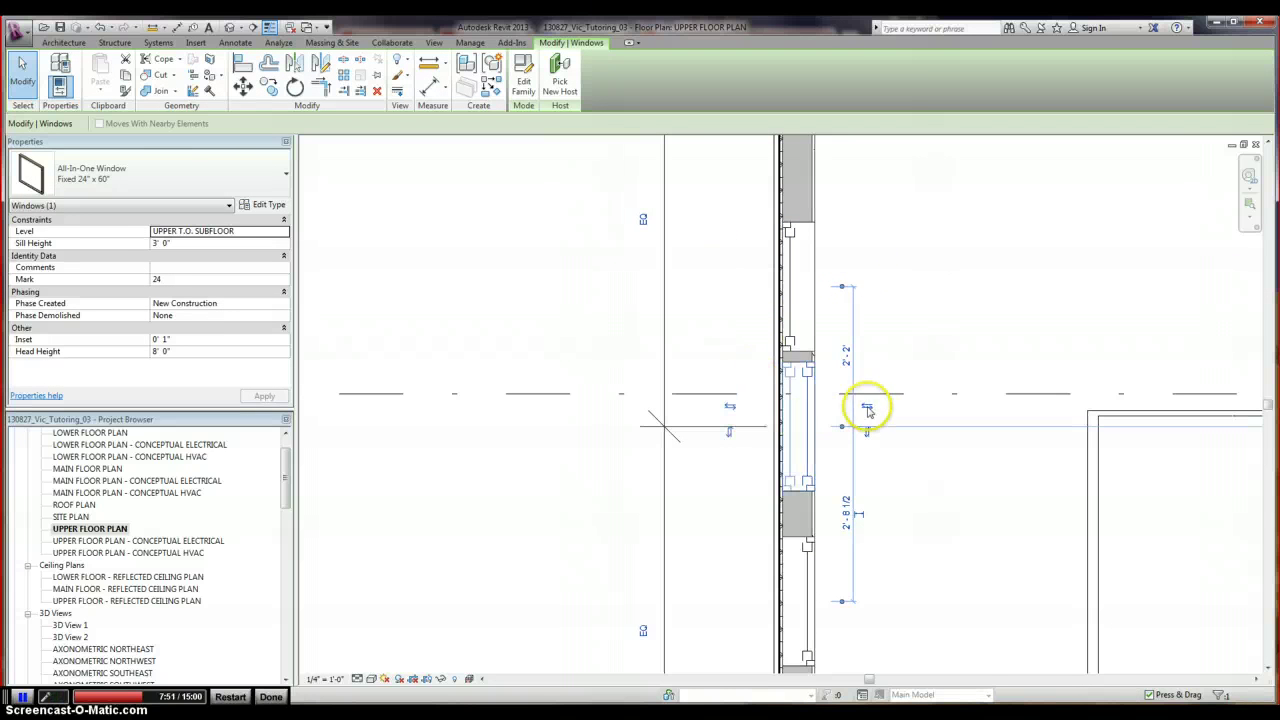
Align the lower and middle windows to the same reference line with AL
{"action": "left_click", "coordinate": [807, 572]}
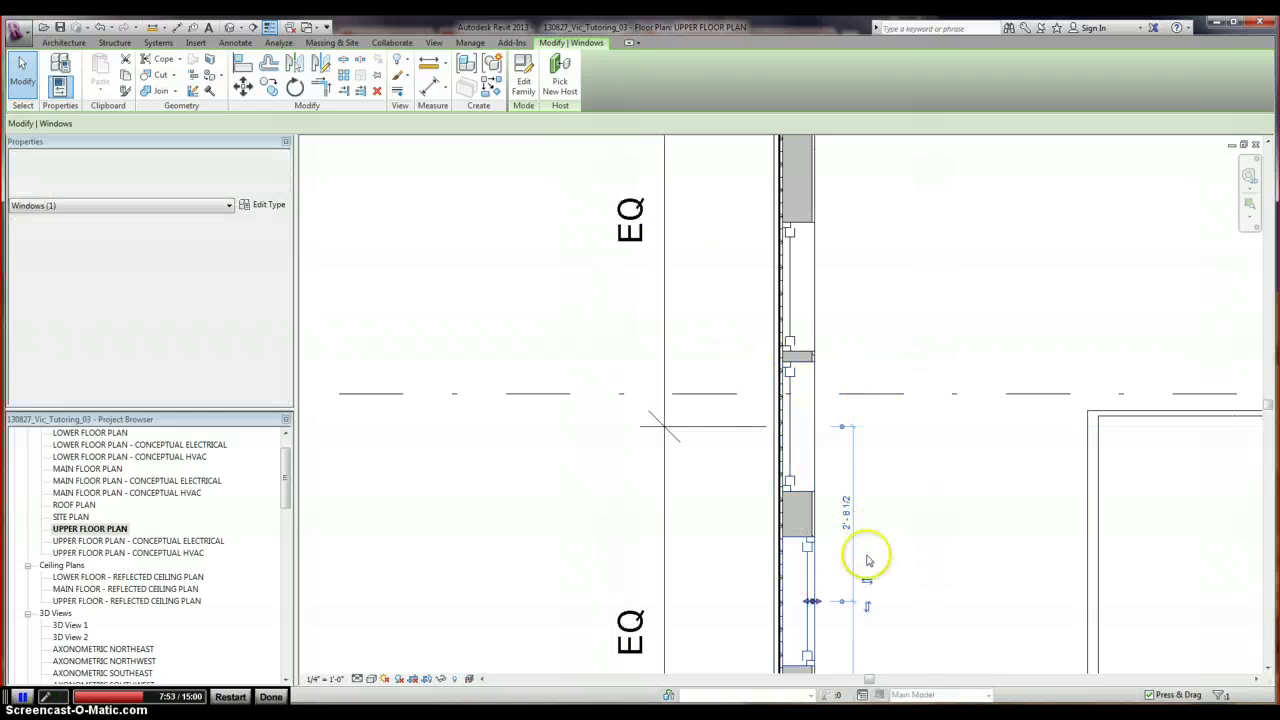
{"action": "left_click", "coordinate": [907, 512]}
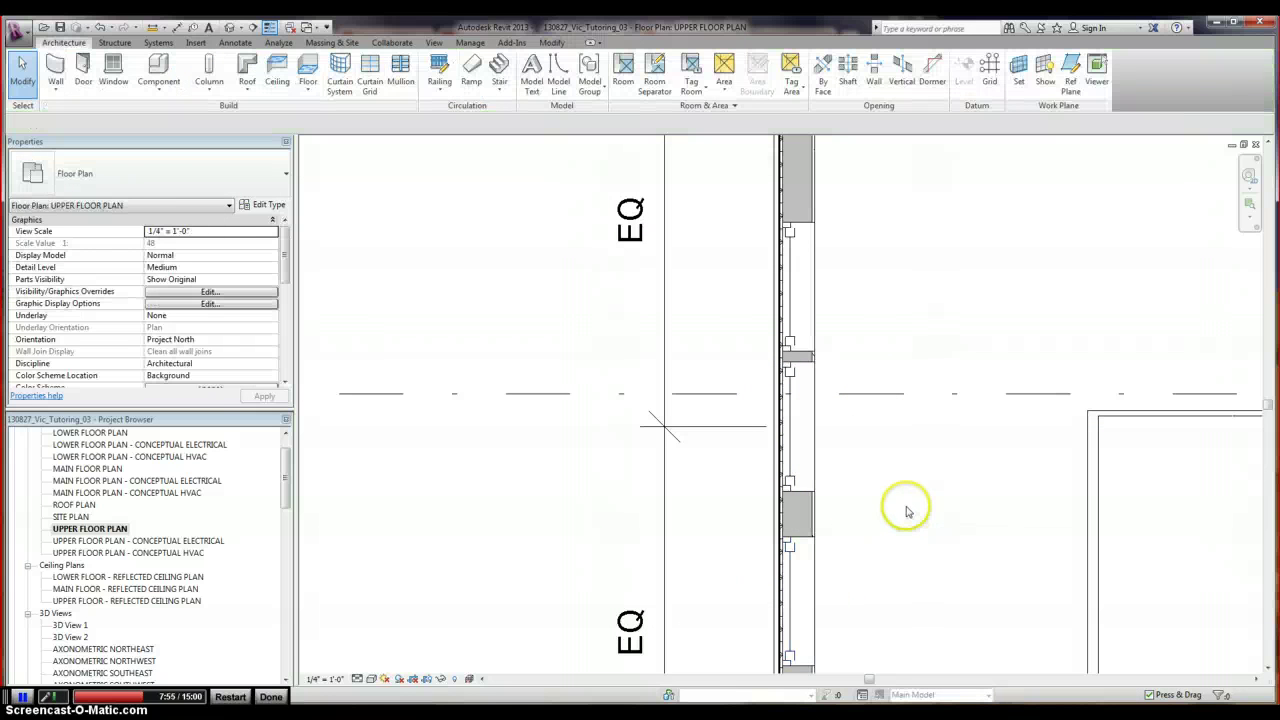
{"action": "key", "text": "a"}
{"action": "key", "text": "l"}
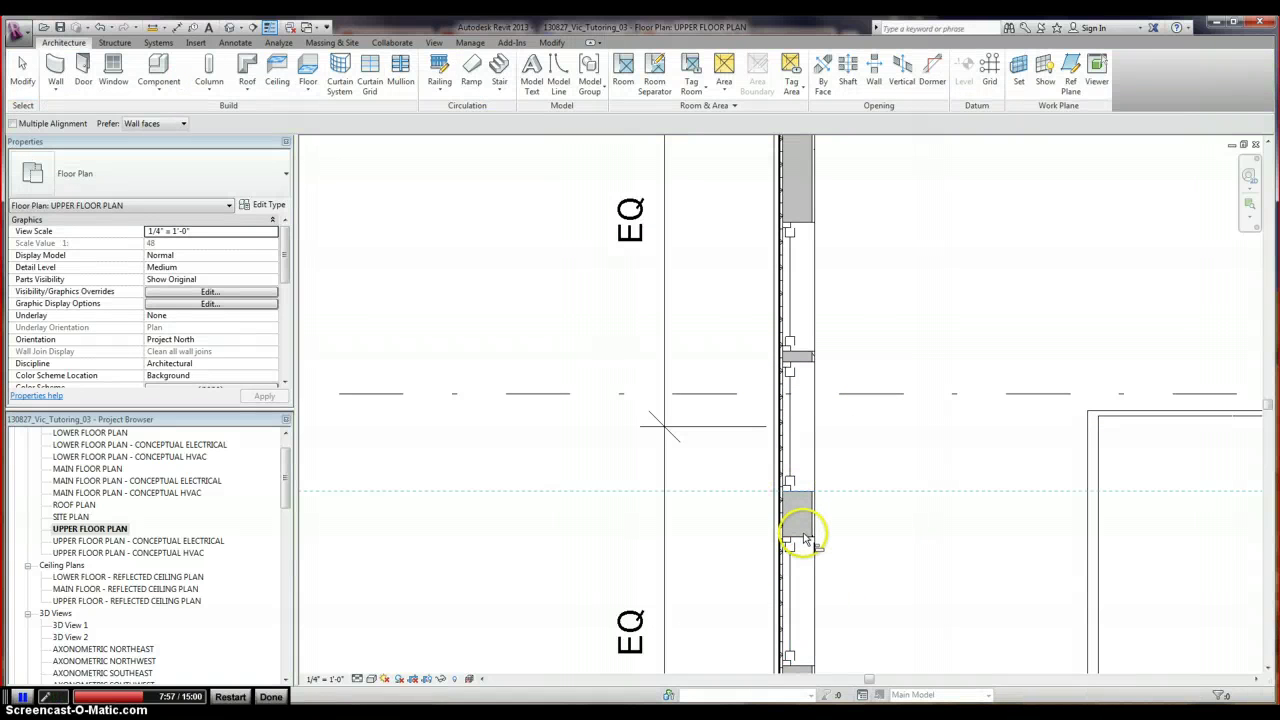
{"action": "left_click", "coordinate": [805, 540]}
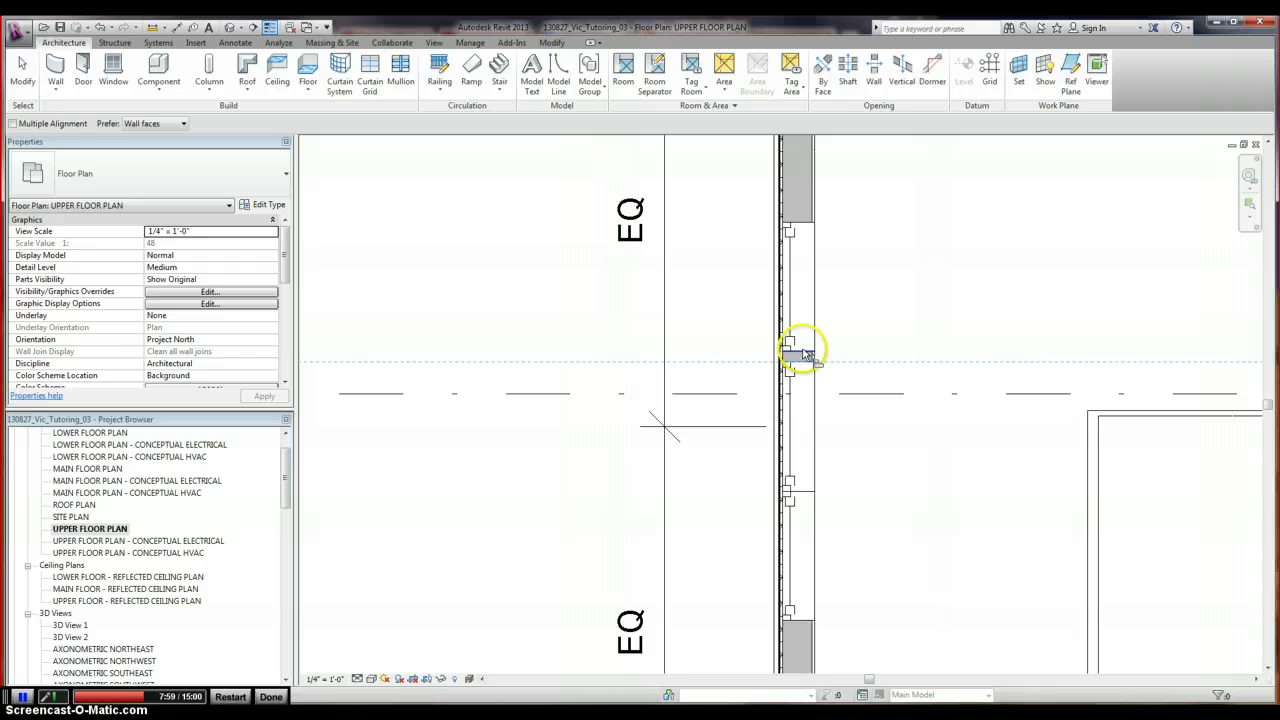
{"action": "left_click", "coordinate": [805, 355]}
{"action": "left_click", "coordinate": [22, 72]}
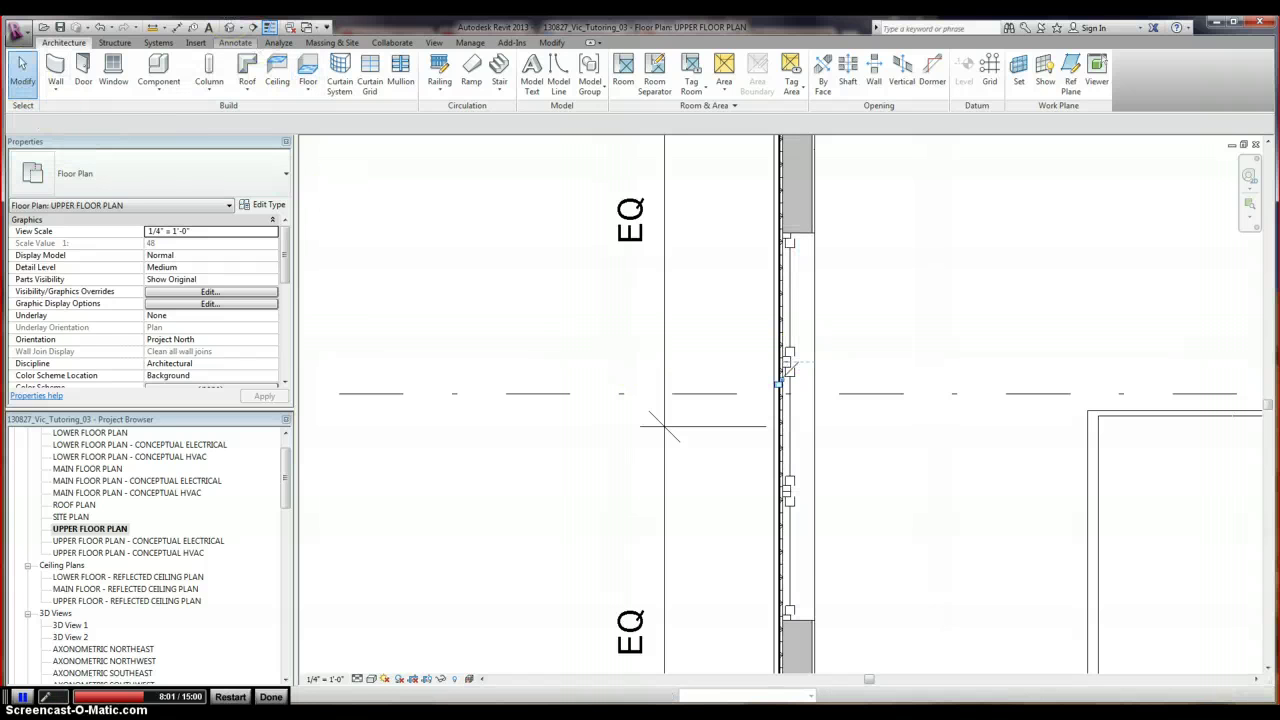
Check the house in the default 3D view, then return to MAIN FLOOR PLAN
{"action": "left_click", "coordinate": [229, 27]}
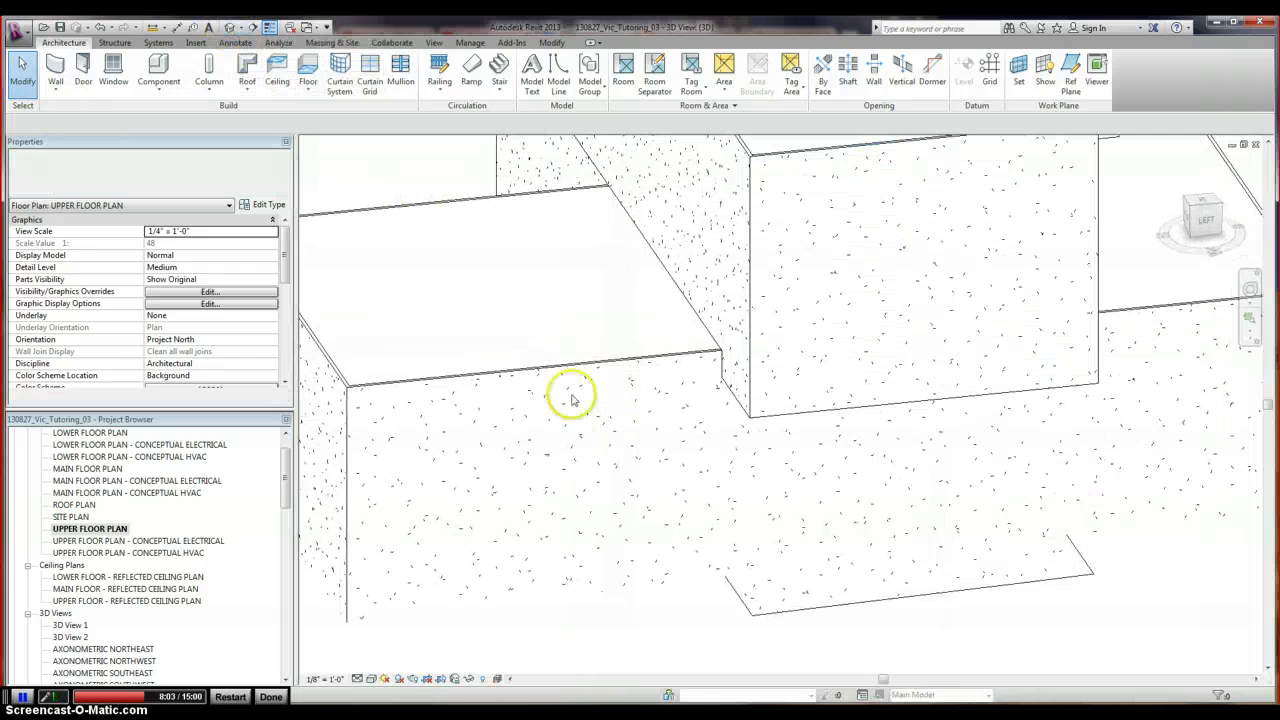
{"action": "scroll", "coordinate": [565, 394], "scroll_direction": "down", "scroll_amount": 2}
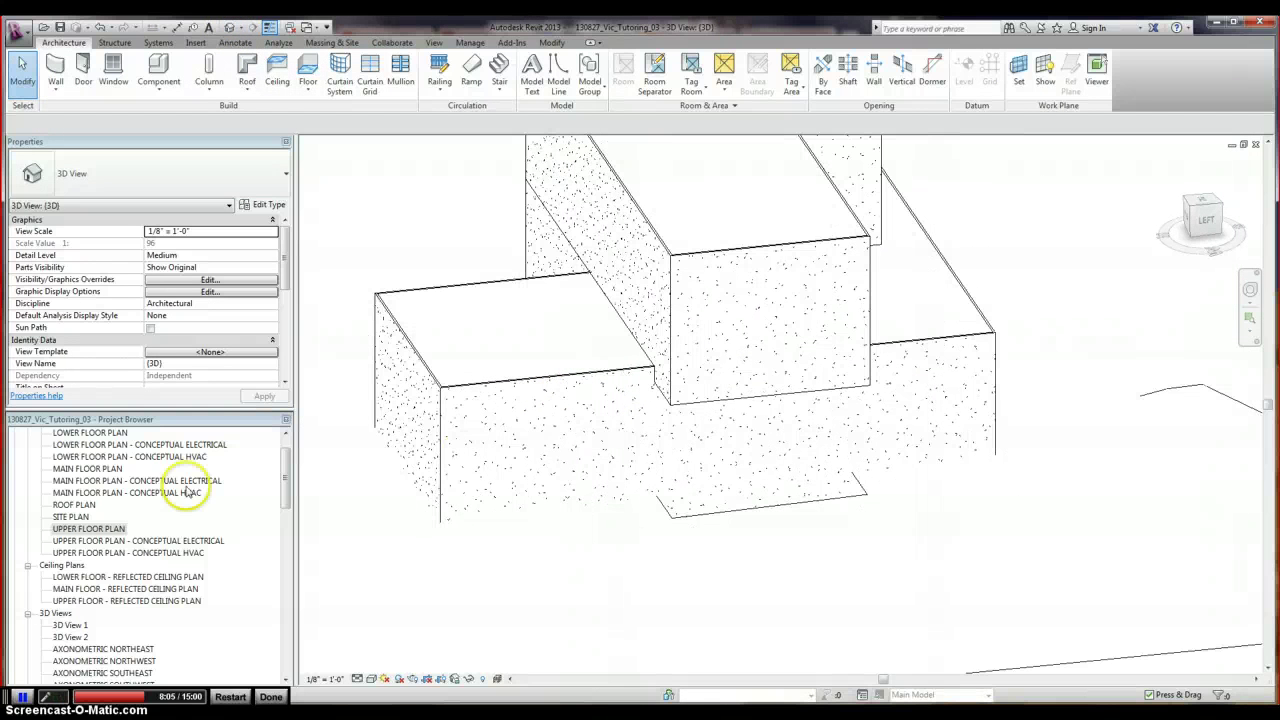
{"action": "double_click", "coordinate": [100, 469]}
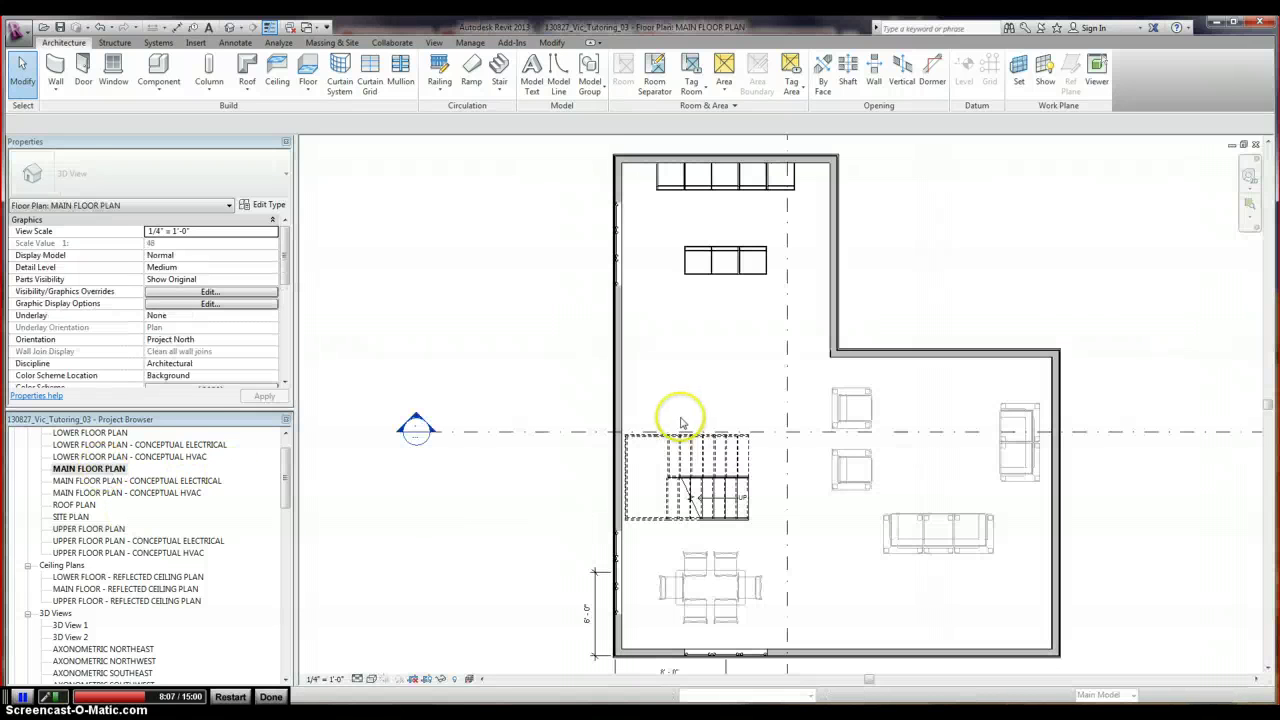
Select the main floor's left exterior wall and start Join Geometry, zooming along the wall
{"action": "left_click", "coordinate": [612, 334]}
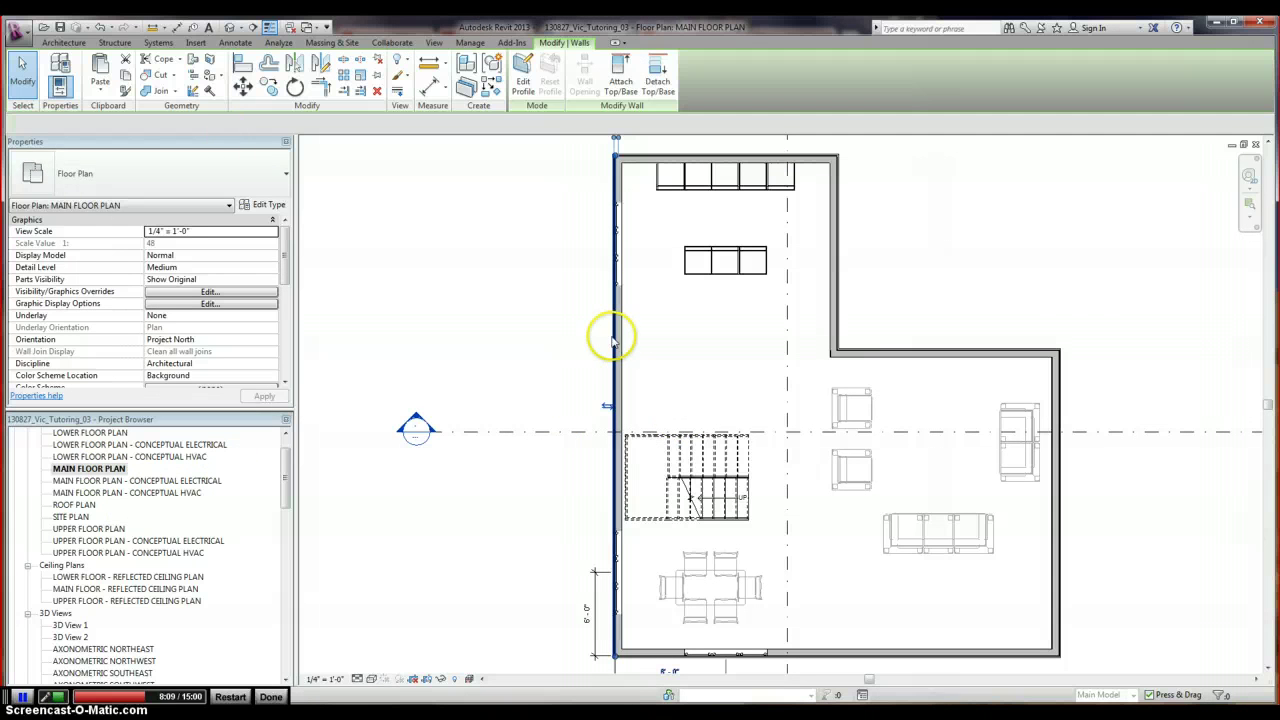
{"action": "left_click", "coordinate": [160, 91]}
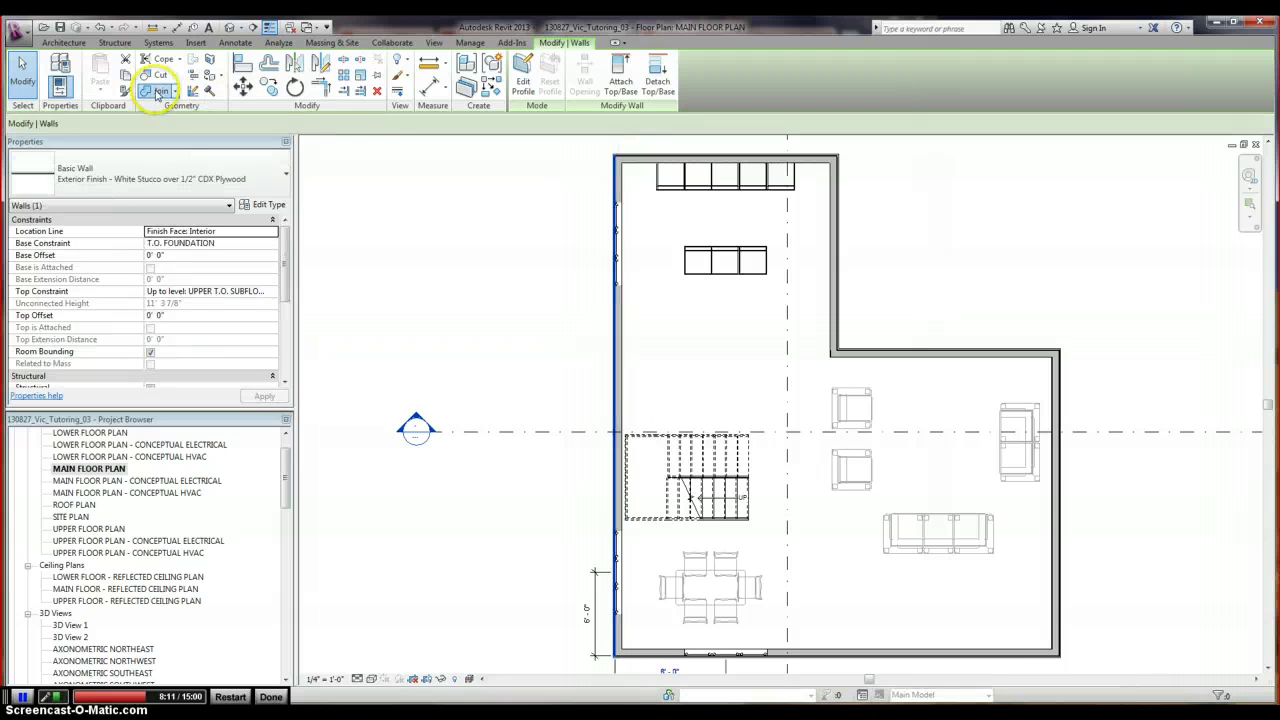
{"action": "scroll", "coordinate": [611, 295], "scroll_direction": "up", "scroll_amount": 3}
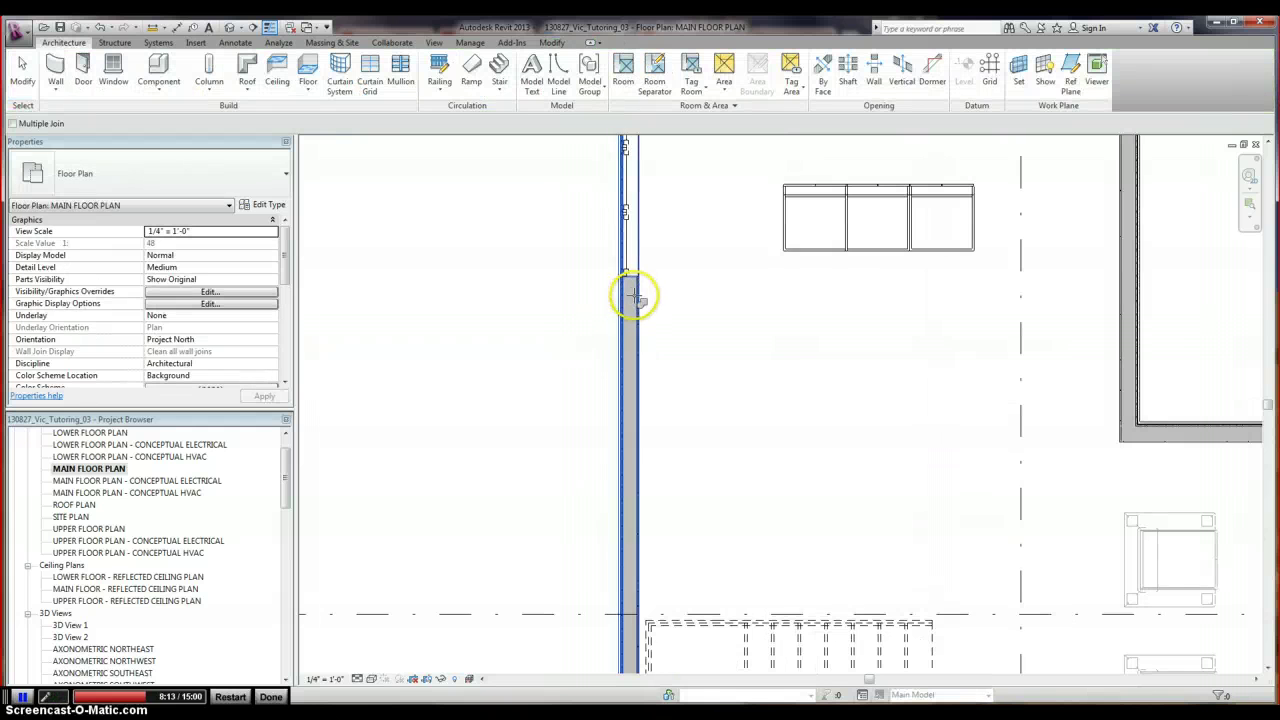
{"action": "middle_click_drag", "start_coordinate": [618, 250], "coordinate": [615, 235]}
{"action": "scroll", "coordinate": [617, 235], "scroll_direction": "down", "scroll_amount": 5}
{"action": "scroll", "coordinate": [737, 529], "scroll_direction": "up", "scroll_amount": 5}
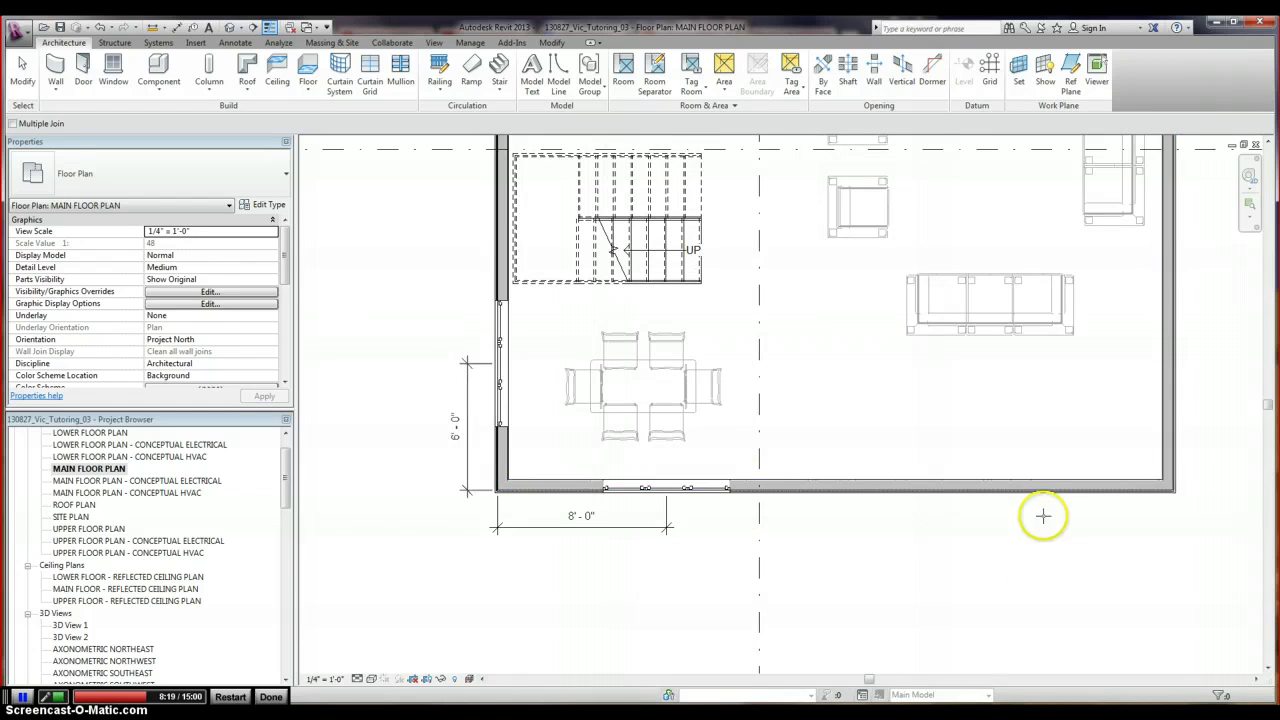
{"action": "scroll", "coordinate": [1066, 274], "scroll_direction": "down", "scroll_amount": 3}
{"action": "scroll", "coordinate": [994, 166], "scroll_direction": "up", "scroll_amount": 3}
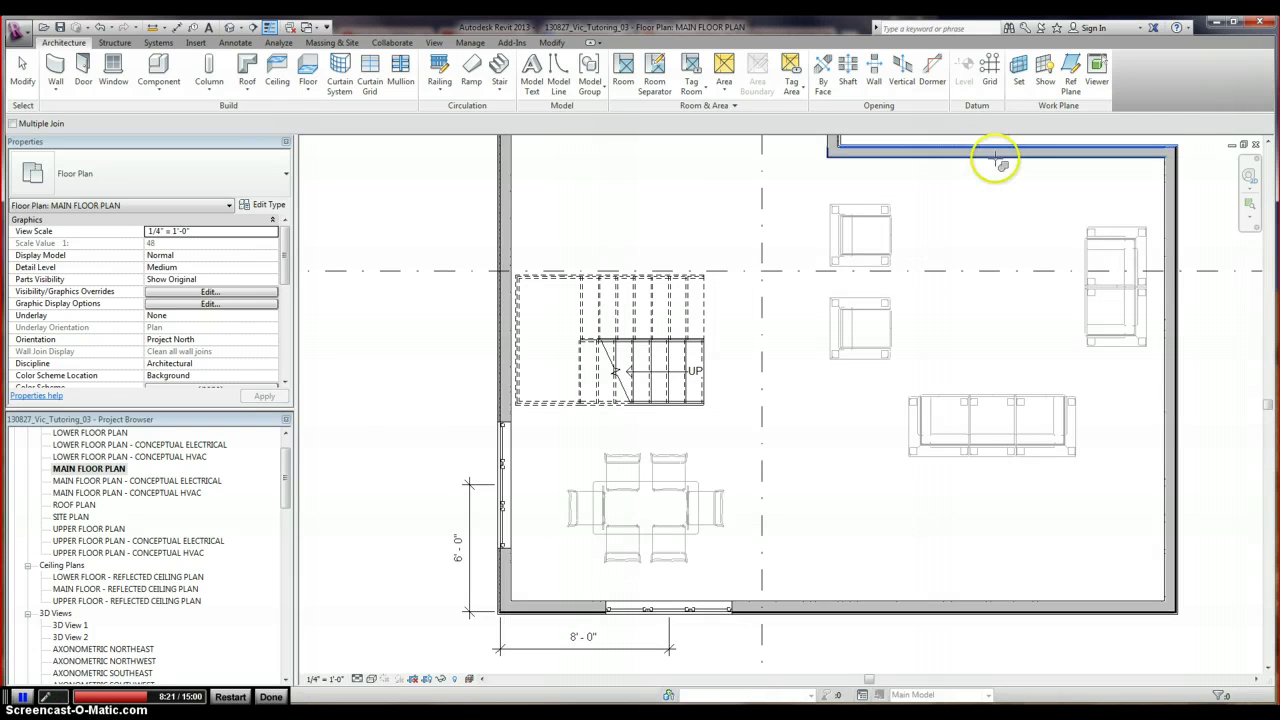
{"action": "scroll", "coordinate": [937, 246], "scroll_direction": "down", "scroll_amount": 4}
{"action": "scroll", "coordinate": [915, 172], "scroll_direction": "up", "scroll_amount": 3}
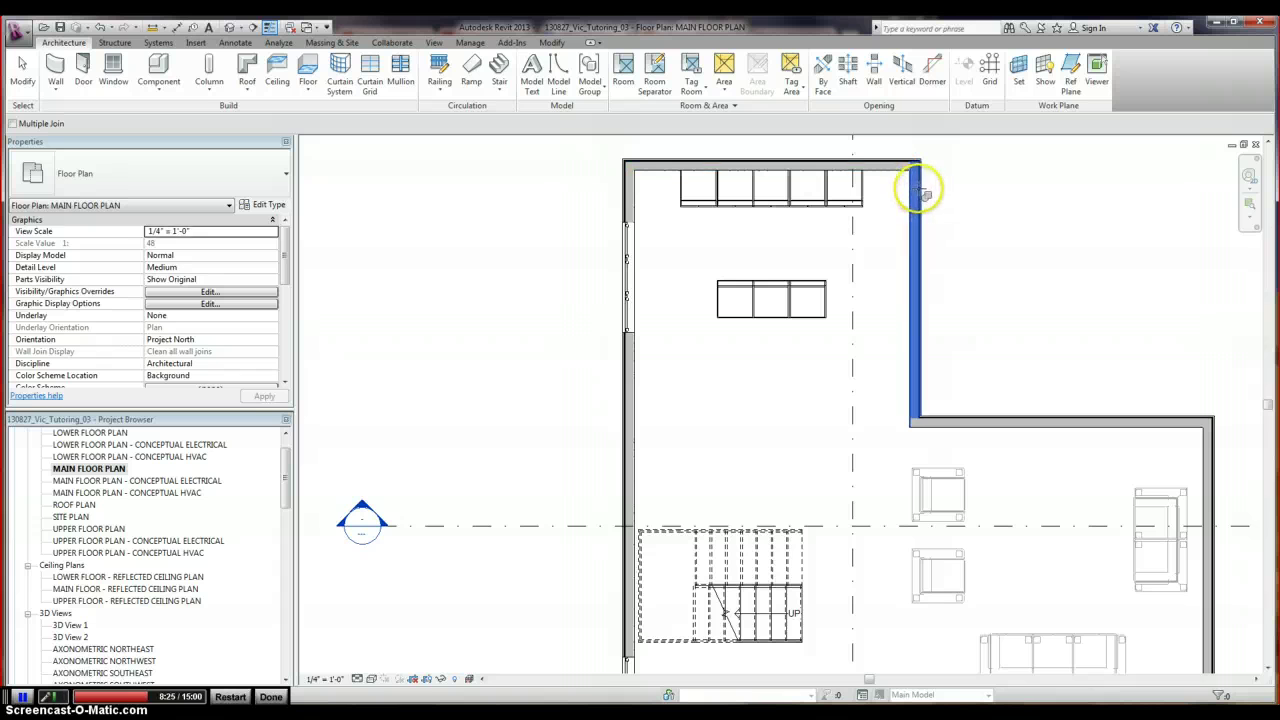
In UPPER FLOOR PLAN, start Join Geometry on the left wall and pick it first
{"action": "double_click", "coordinate": [105, 529]}
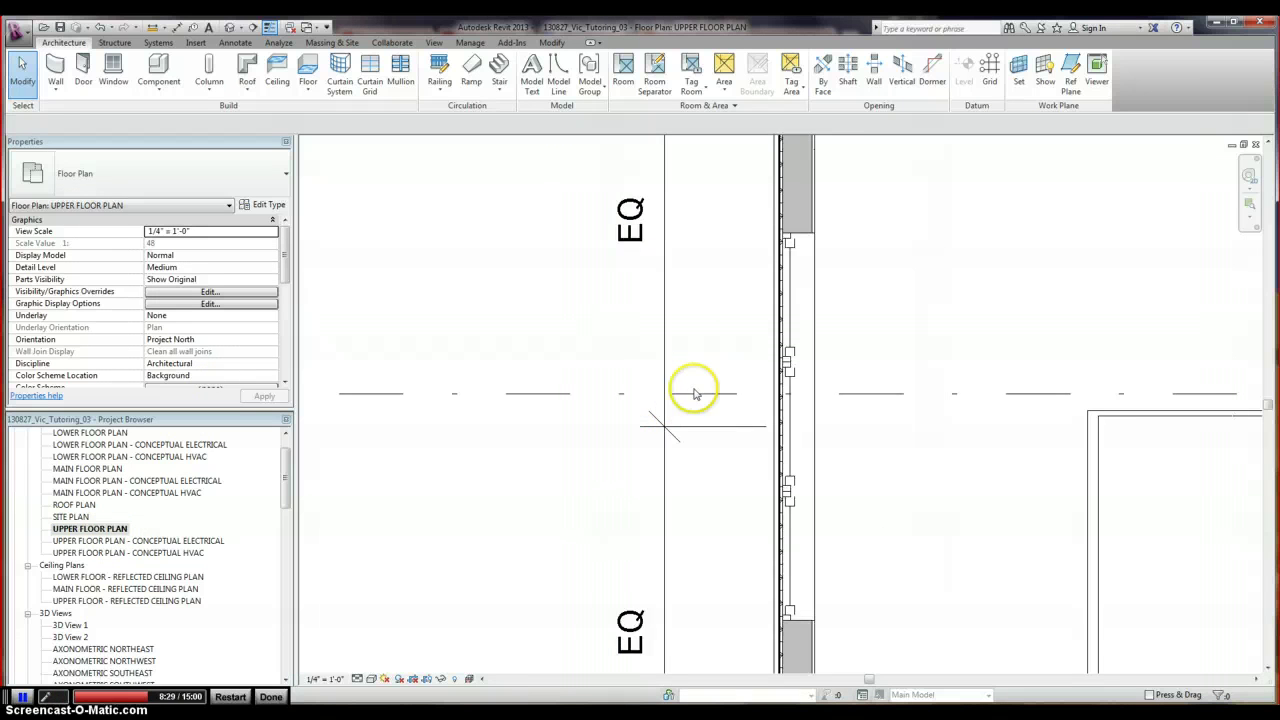
{"action": "scroll", "coordinate": [695, 393], "scroll_direction": "down", "scroll_amount": 2}
{"action": "left_click", "coordinate": [712, 272]}
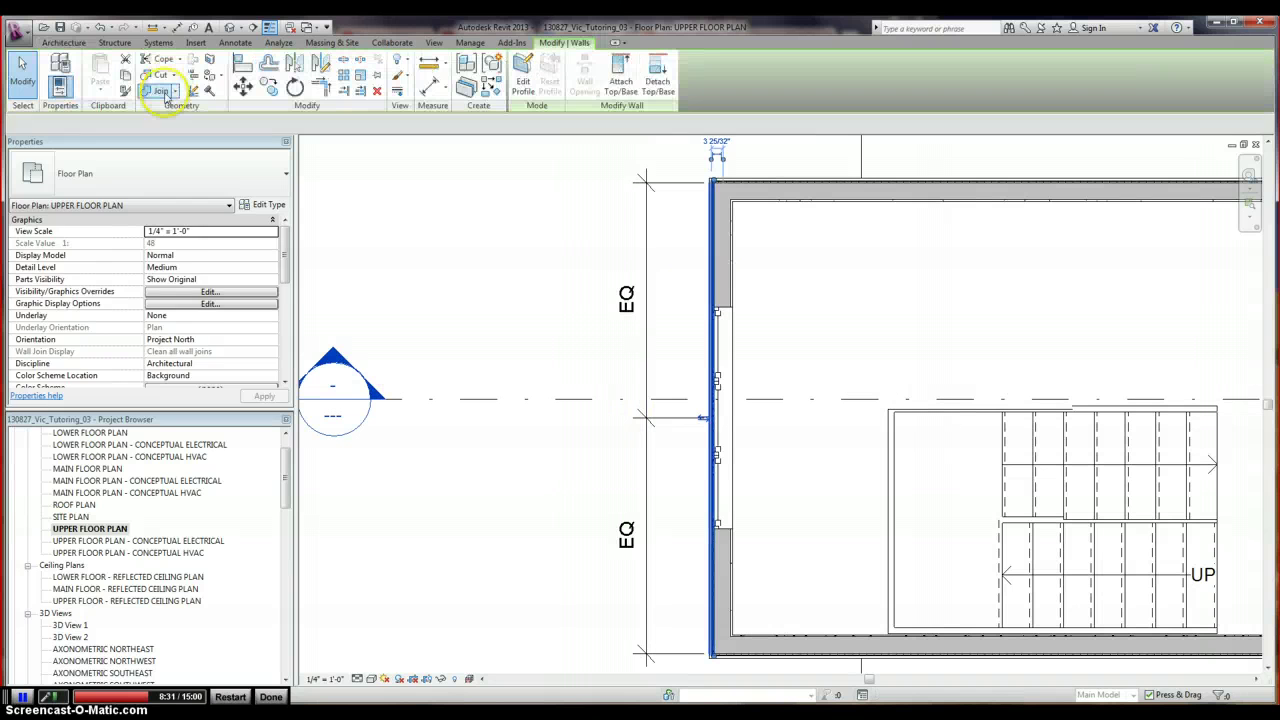
{"action": "left_click", "coordinate": [160, 91]}
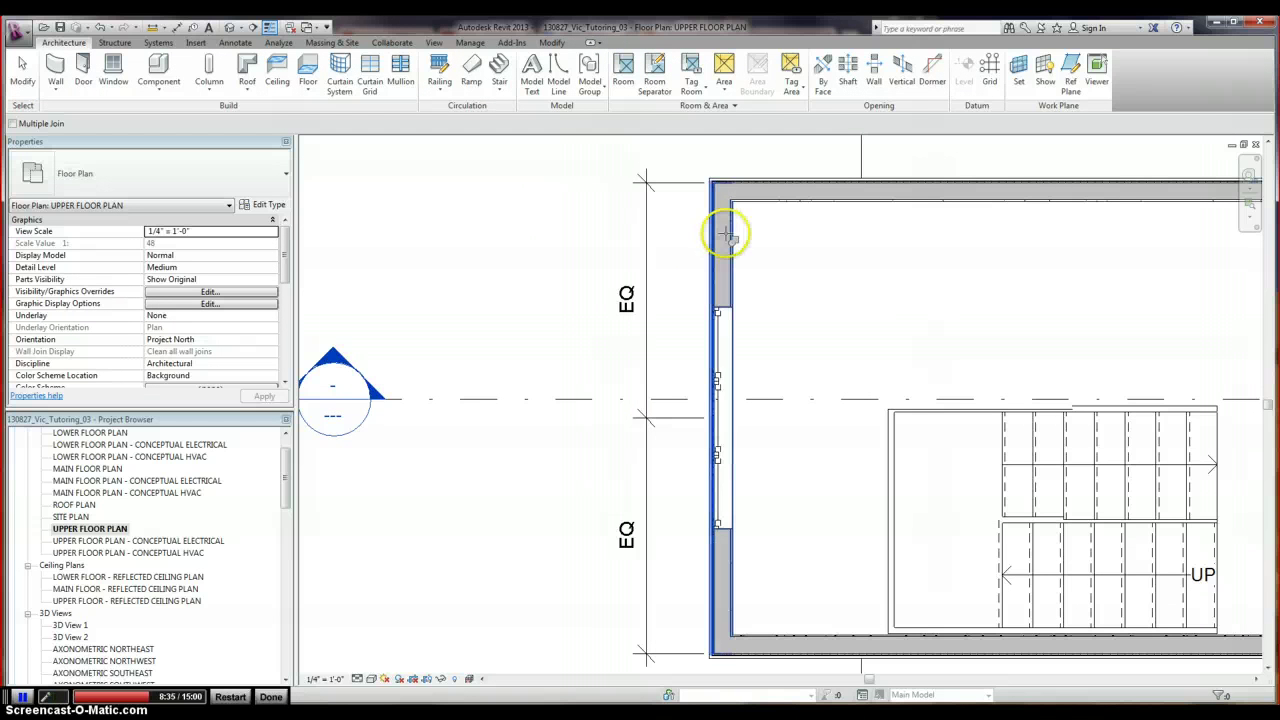
{"action": "left_click", "coordinate": [720, 242]}
Finish wall joining and switch to the default 3D view of the house
{"action": "scroll", "coordinate": [660, 305], "scroll_direction": "down", "scroll_amount": 1}
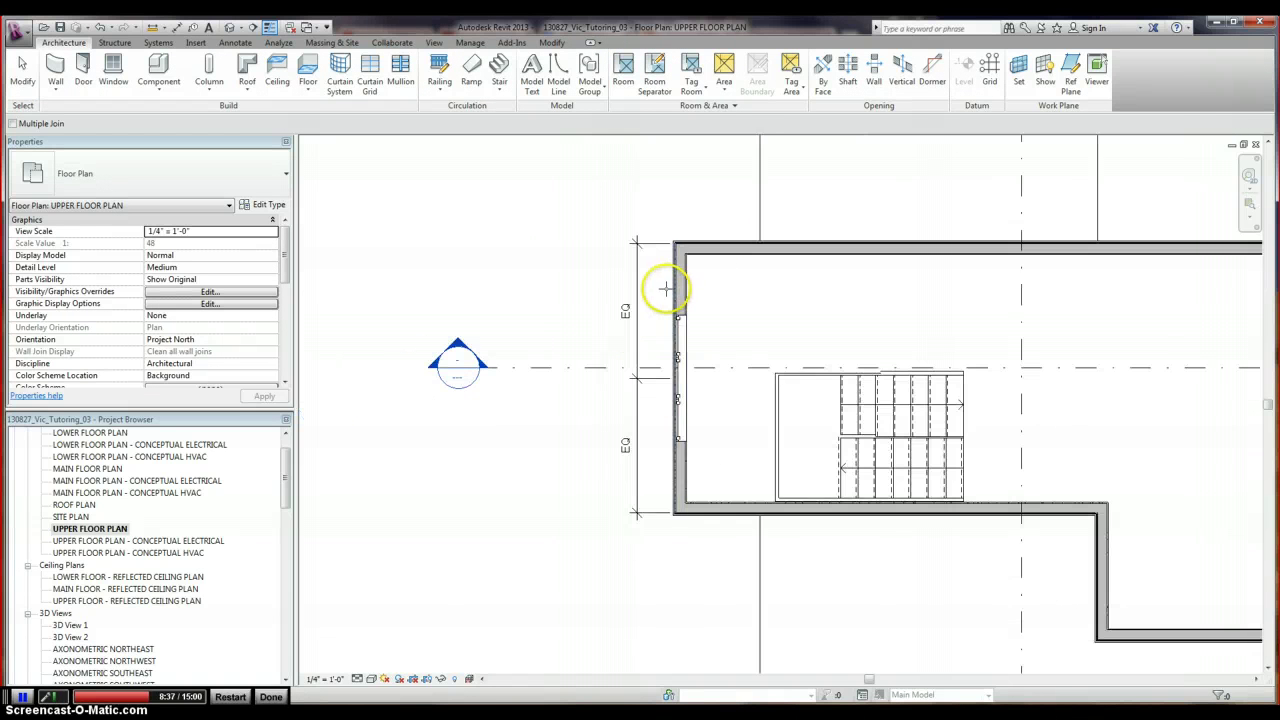
{"action": "scroll", "coordinate": [668, 288], "scroll_direction": "down", "scroll_amount": 1}
{"action": "scroll", "coordinate": [677, 290], "scroll_direction": "up", "scroll_amount": 1}
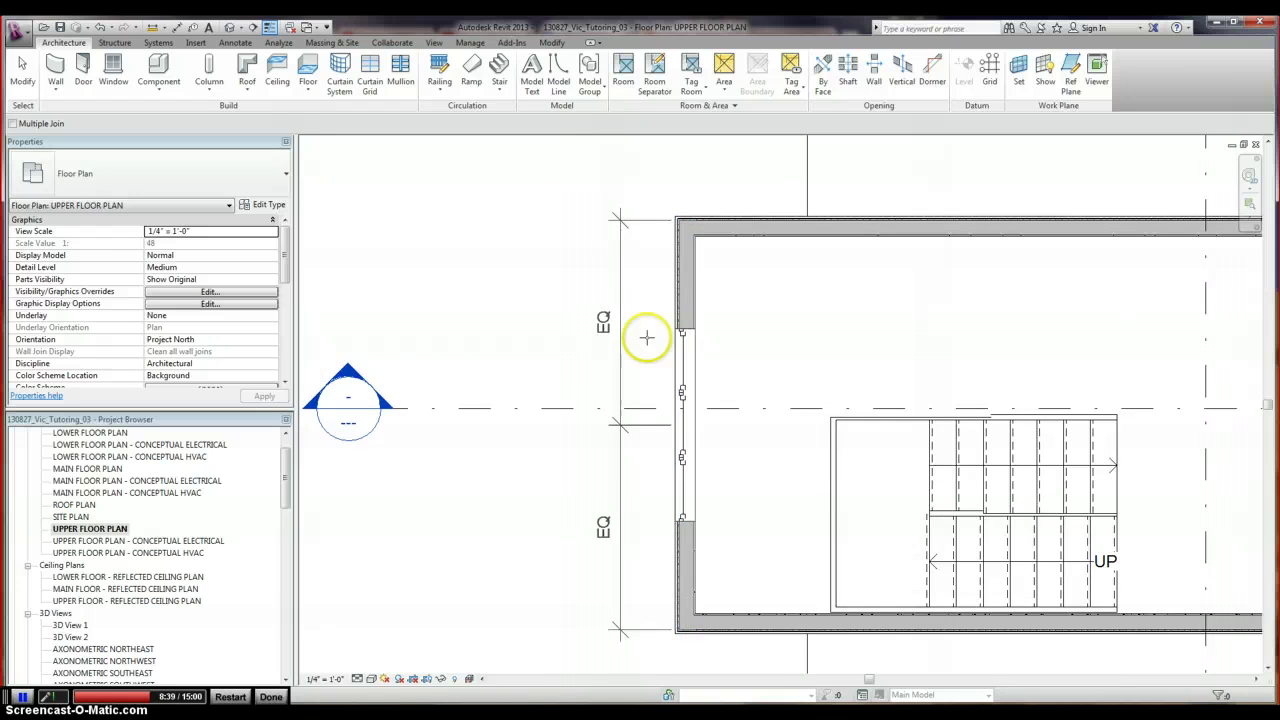
{"action": "scroll", "coordinate": [650, 320], "scroll_direction": "down", "scroll_amount": 2}
{"action": "scroll", "coordinate": [750, 286], "scroll_direction": "up", "scroll_amount": 2}
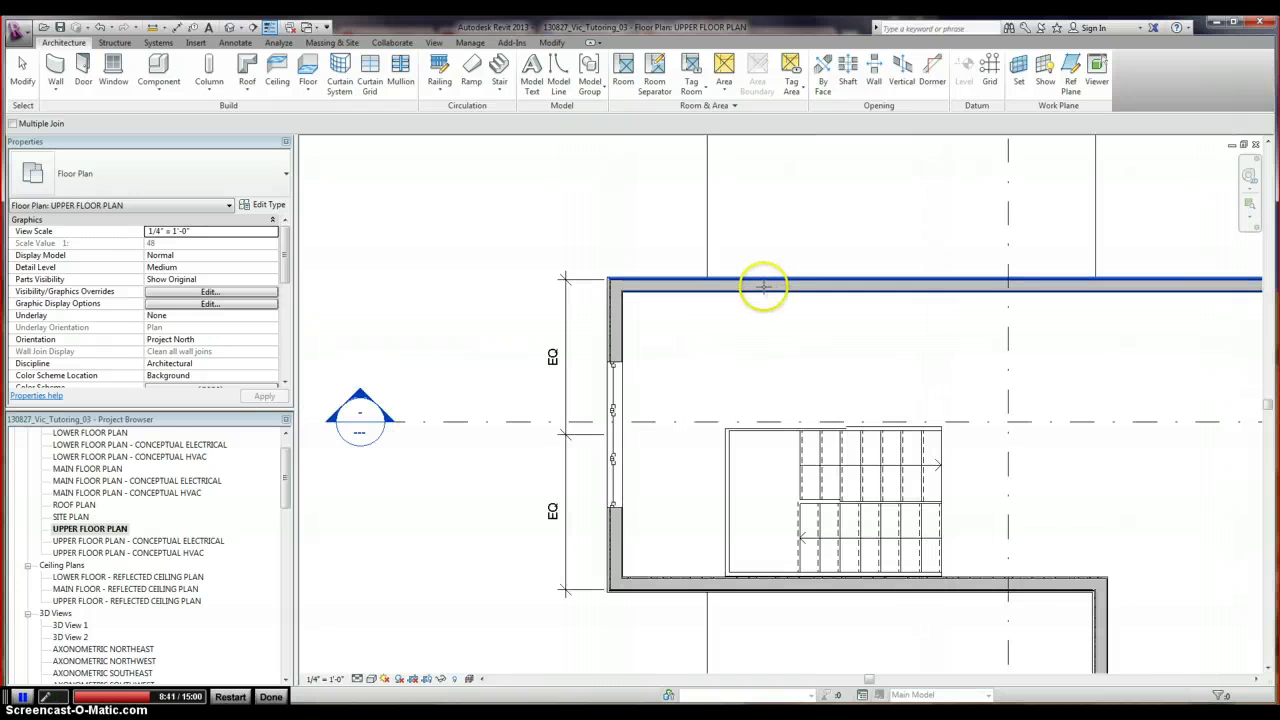
{"action": "scroll", "coordinate": [757, 286], "scroll_direction": "down", "scroll_amount": 1}
{"action": "scroll", "coordinate": [800, 480], "scroll_direction": "up", "scroll_amount": 1}
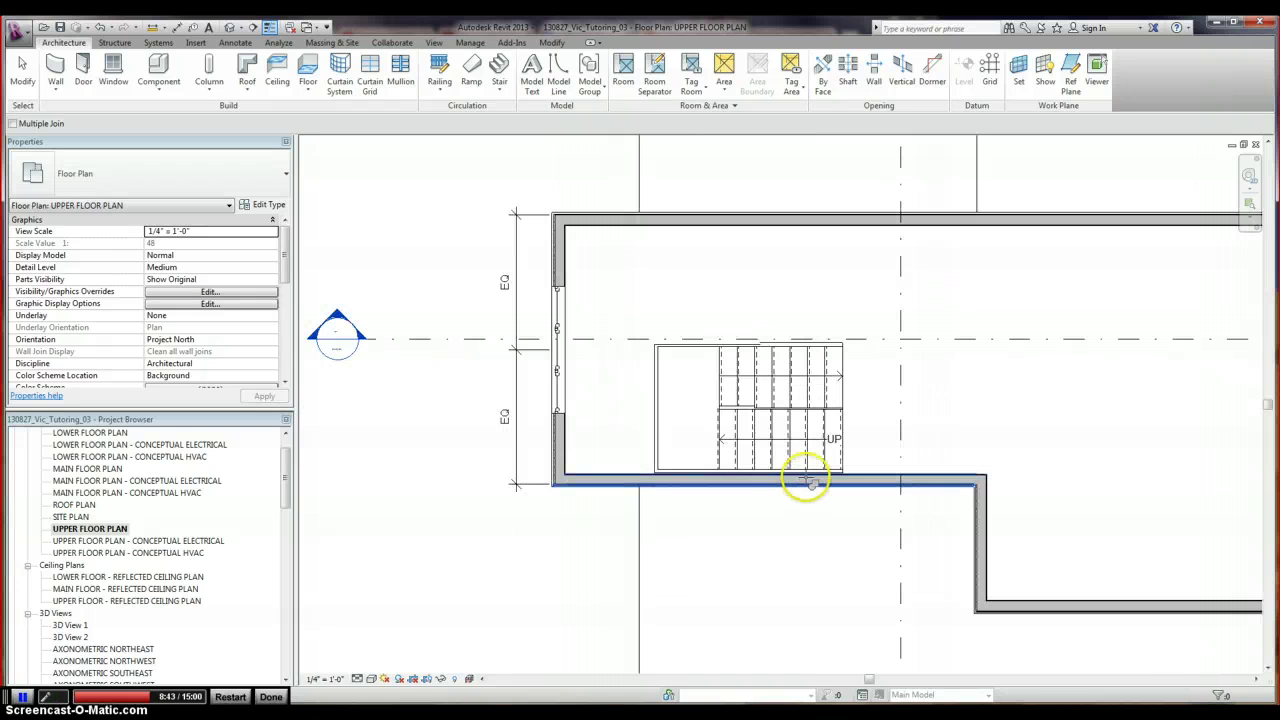
{"action": "scroll", "coordinate": [808, 483], "scroll_direction": "down", "scroll_amount": 1}
{"action": "scroll", "coordinate": [943, 513], "scroll_direction": "up", "scroll_amount": 1}
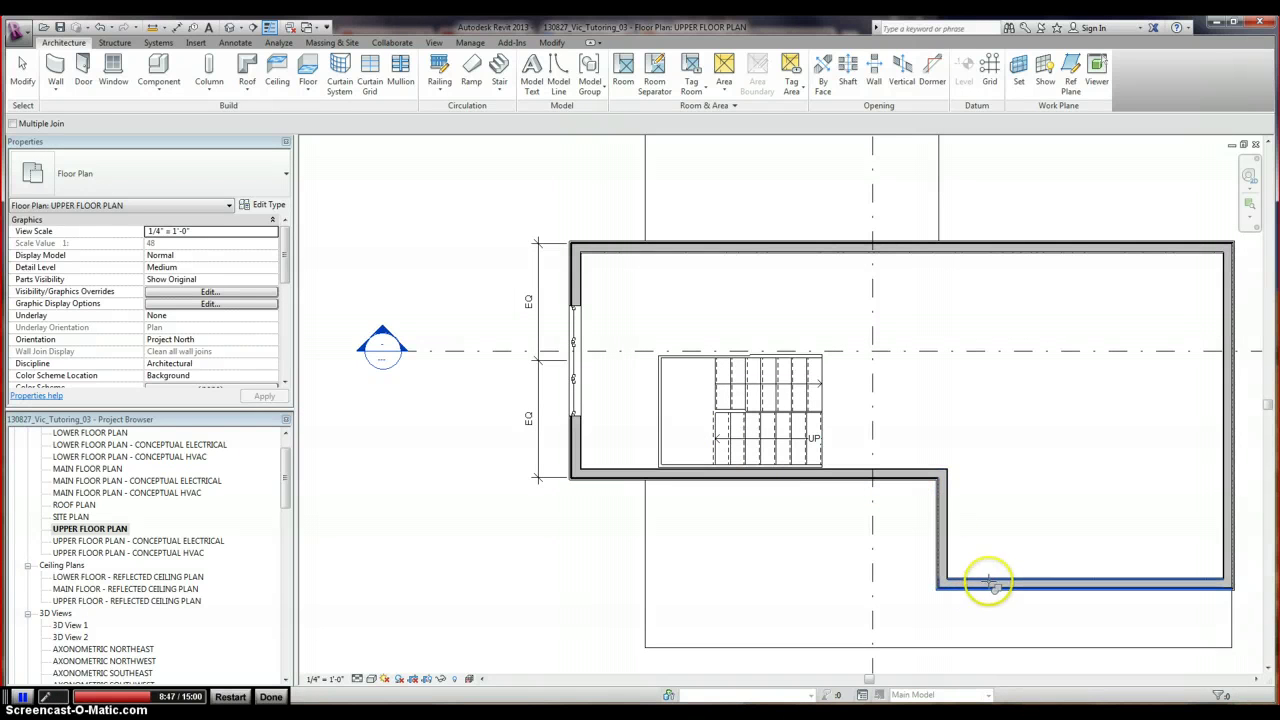
{"action": "scroll", "coordinate": [857, 536], "scroll_direction": "down", "scroll_amount": 1}
{"action": "scroll", "coordinate": [1073, 487], "scroll_direction": "up", "scroll_amount": 3}
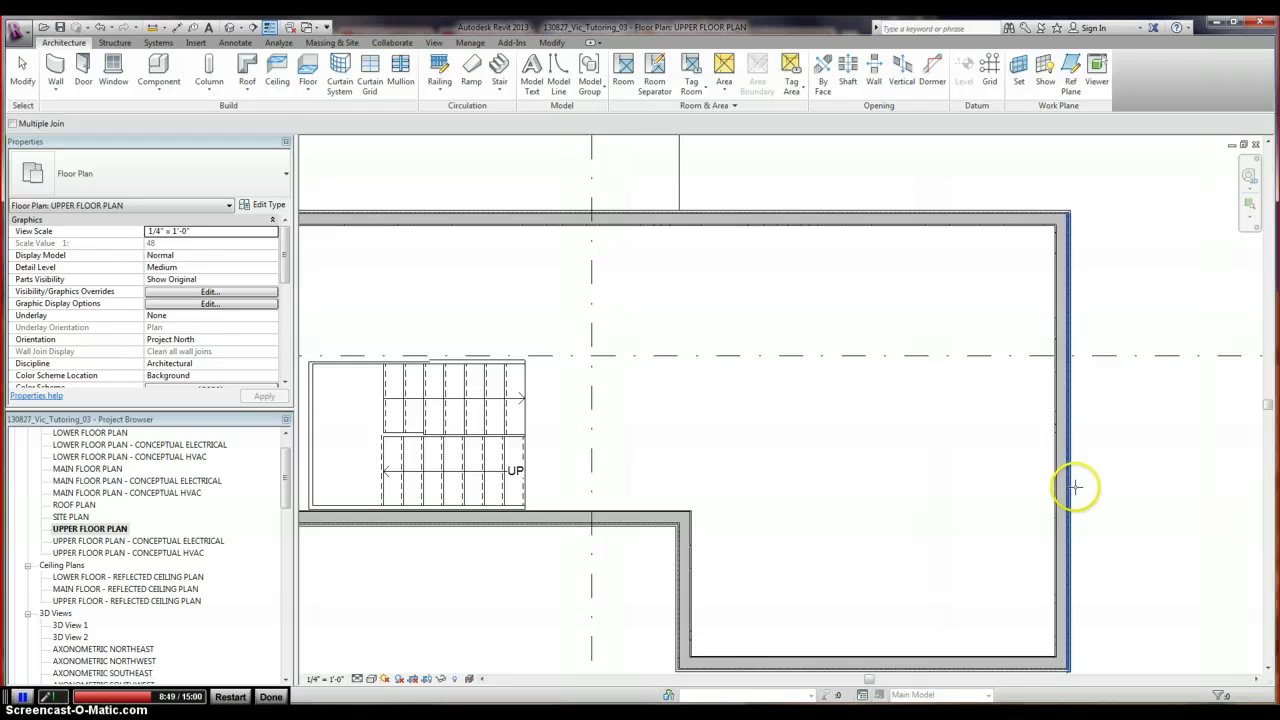
{"action": "scroll", "coordinate": [1057, 486], "scroll_direction": "down", "scroll_amount": 2}
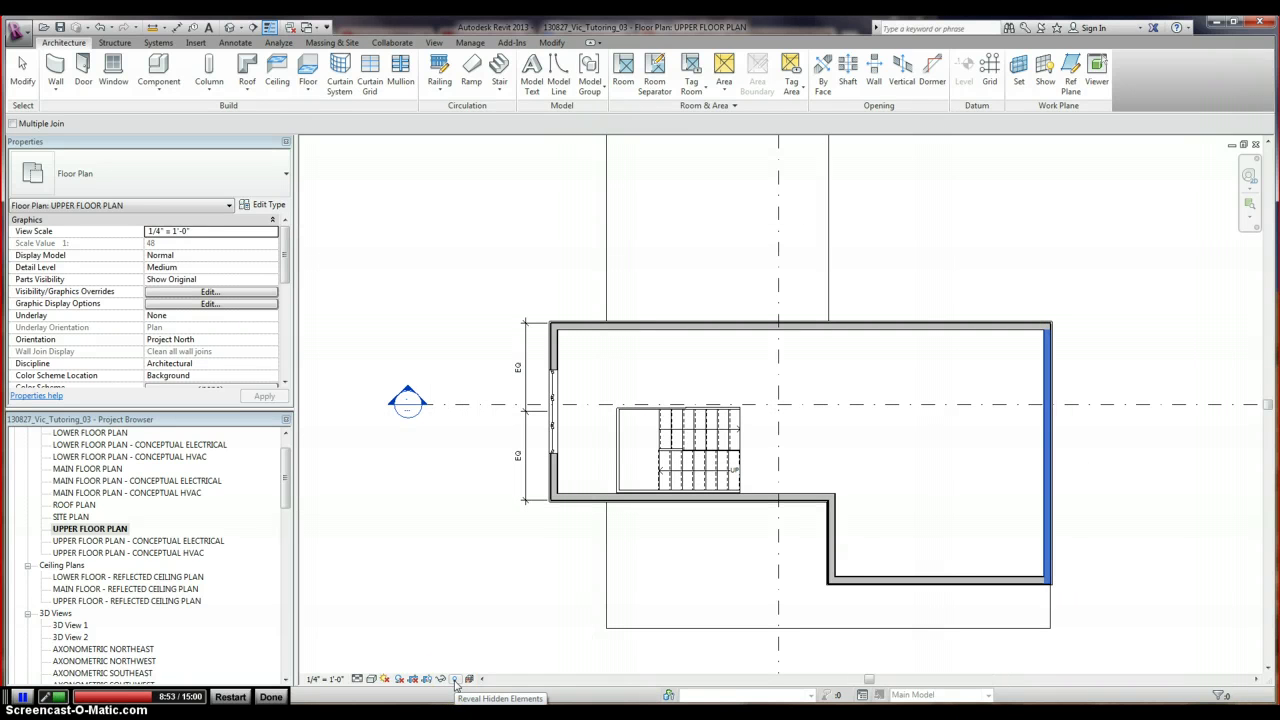
{"action": "key", "text": "Escape"}
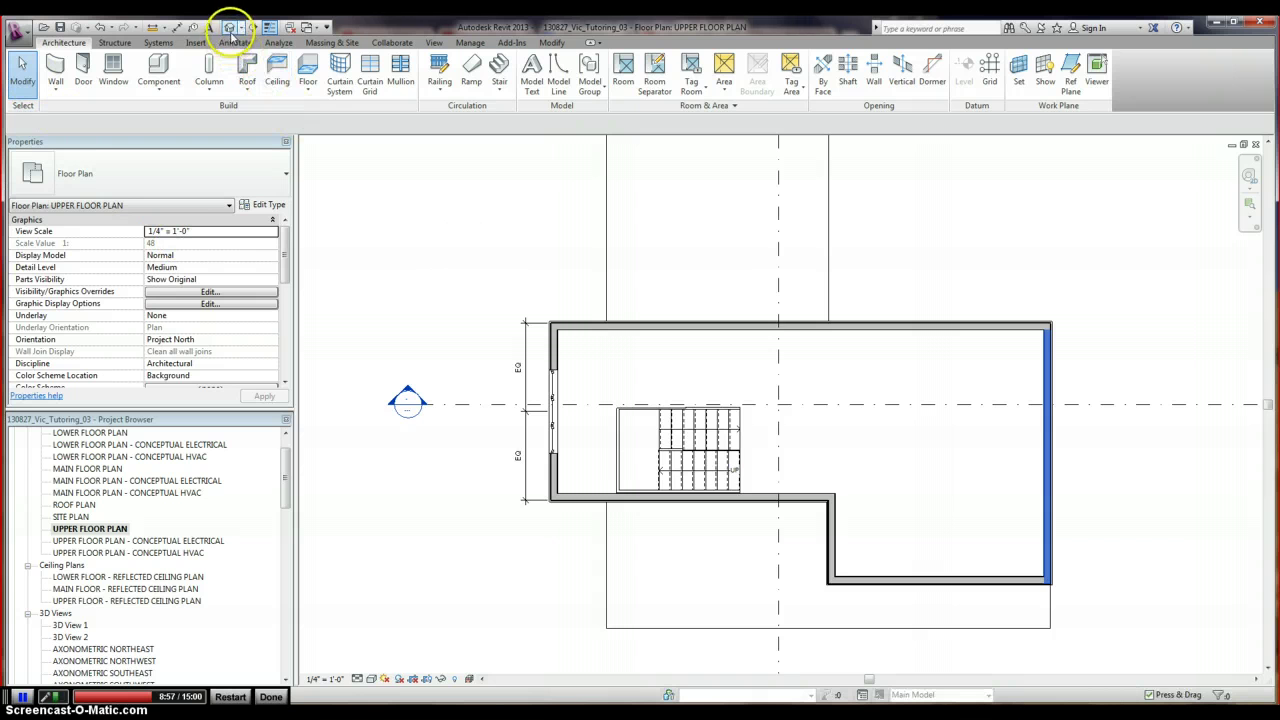
{"action": "left_click", "coordinate": [229, 26]}
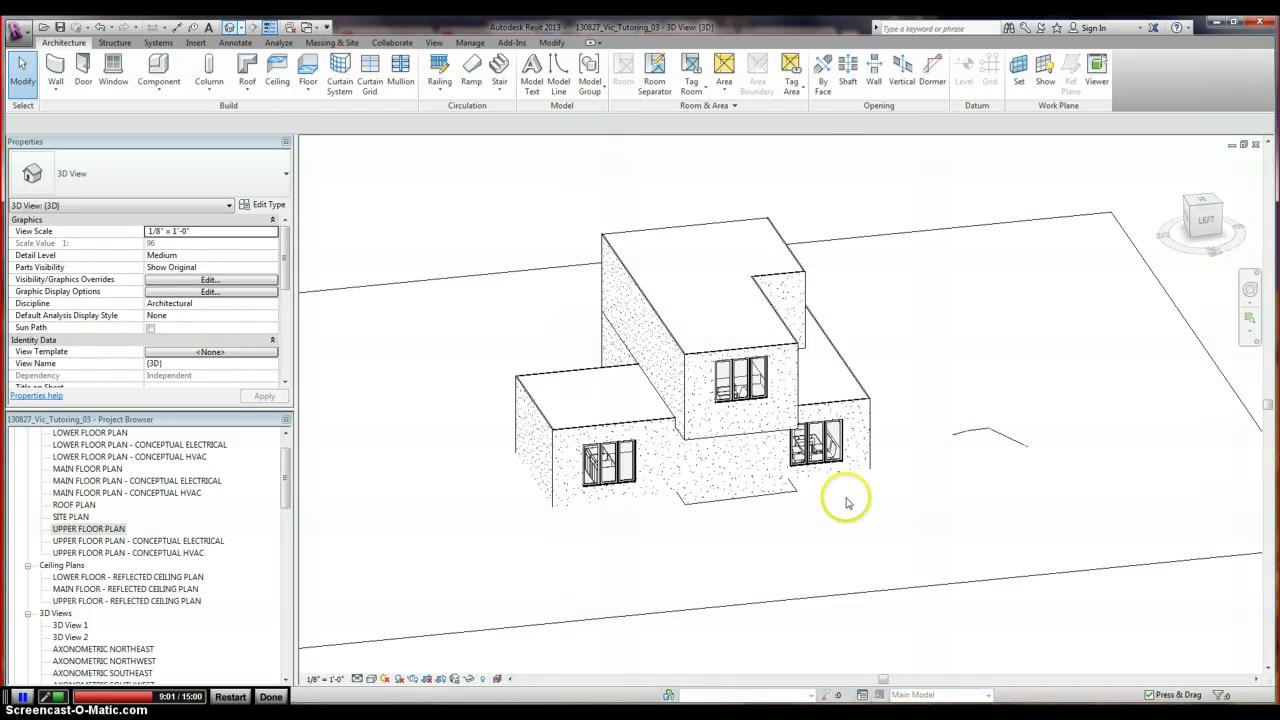
Look at the perspectives 3D View 1 and 3D View 2, then open MAIN FLOOR PLAN
{"action": "double_click", "coordinate": [70, 625]}
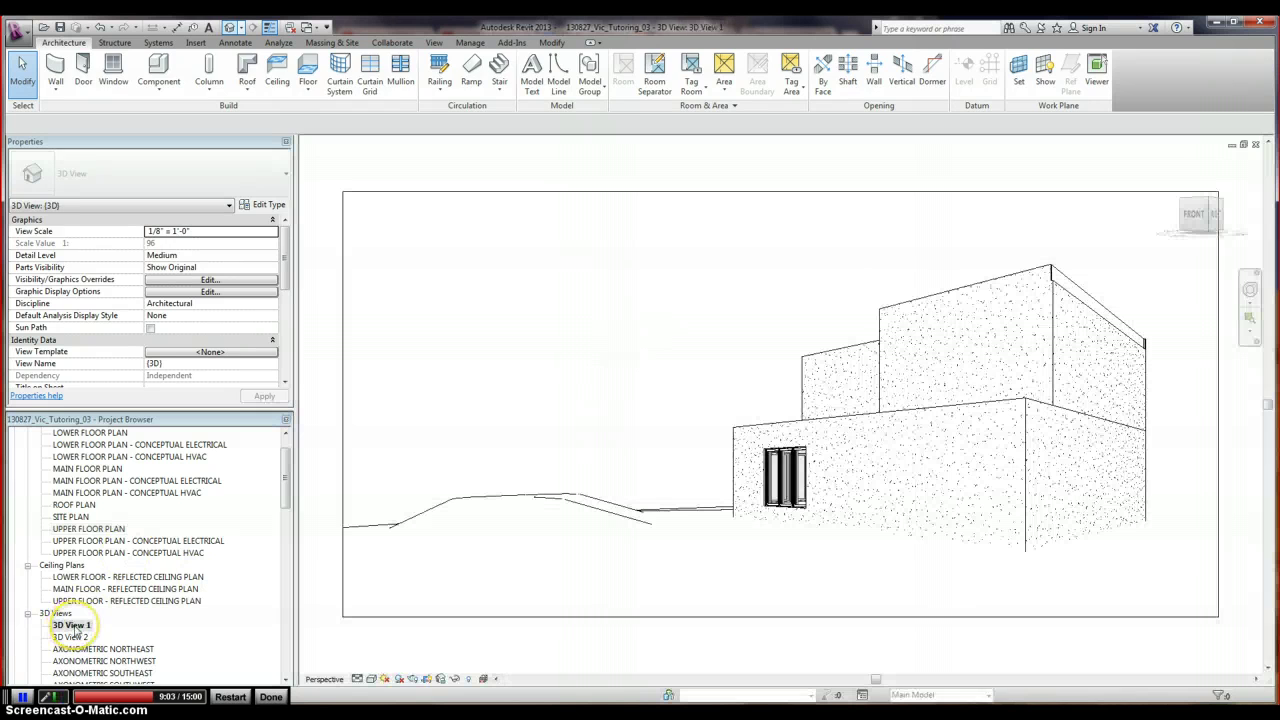
{"action": "left_click", "coordinate": [72, 637]}
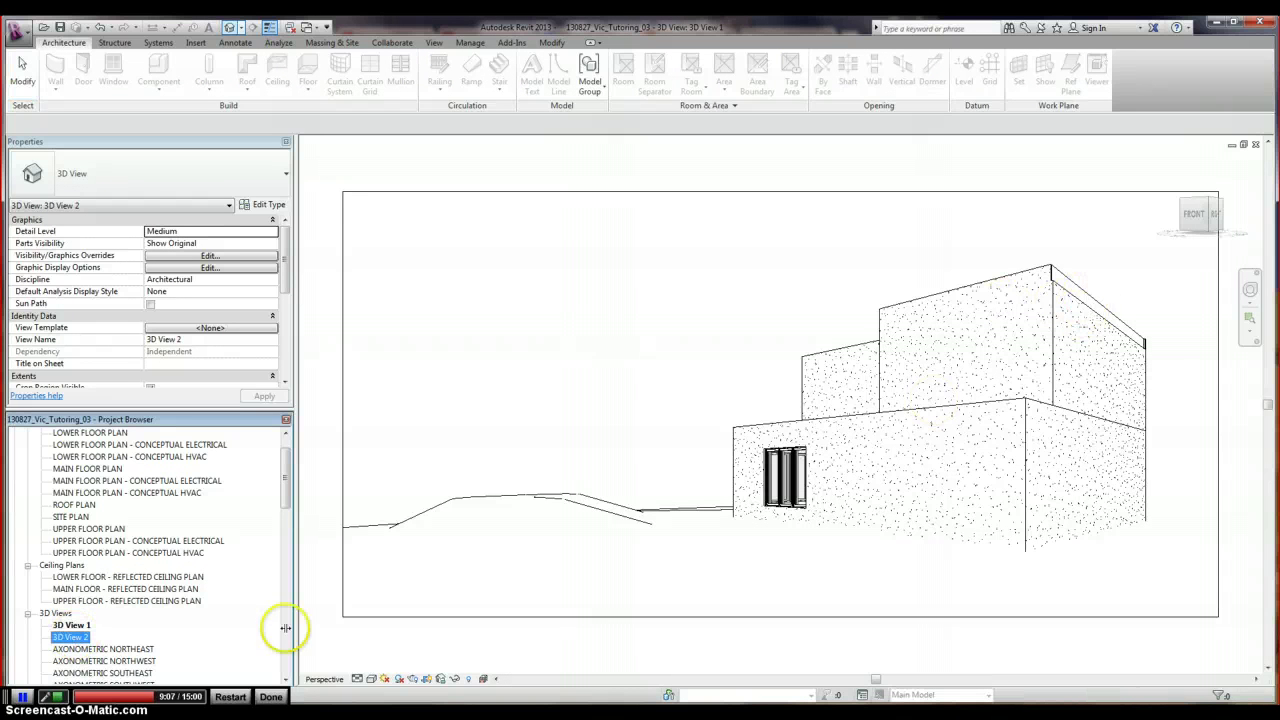
{"action": "double_click", "coordinate": [72, 637]}
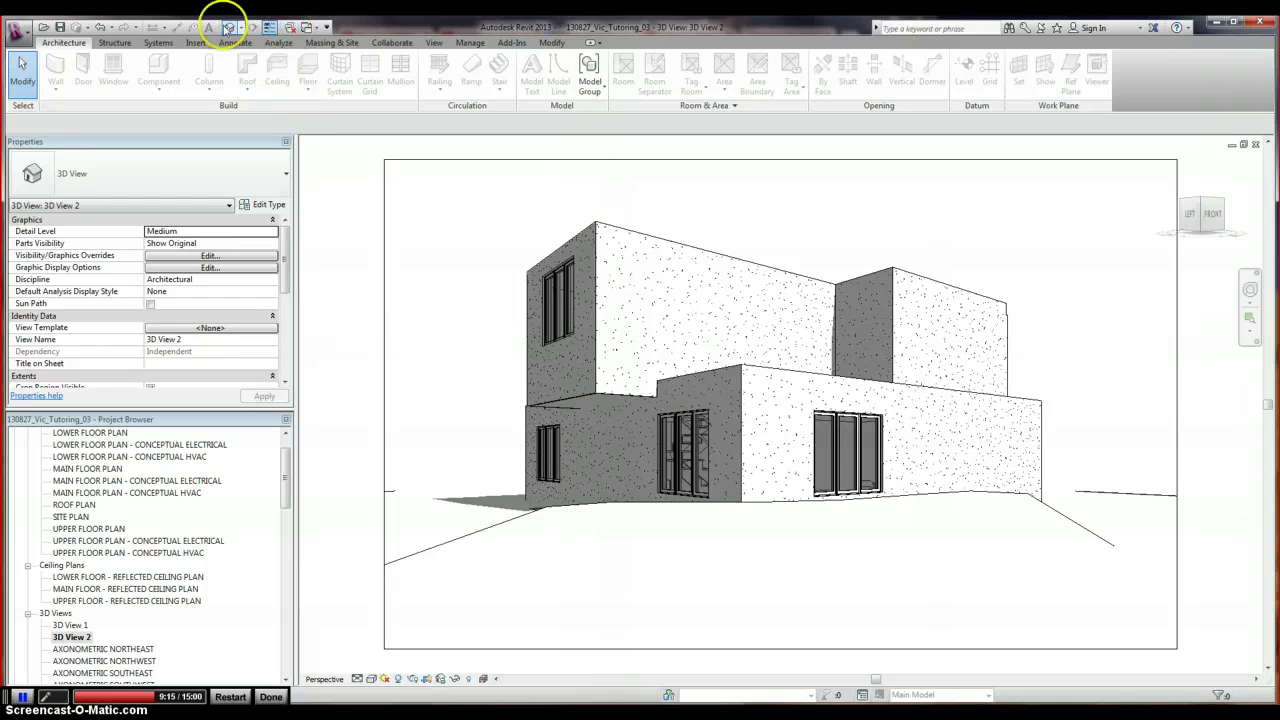
{"action": "double_click", "coordinate": [84, 469]}
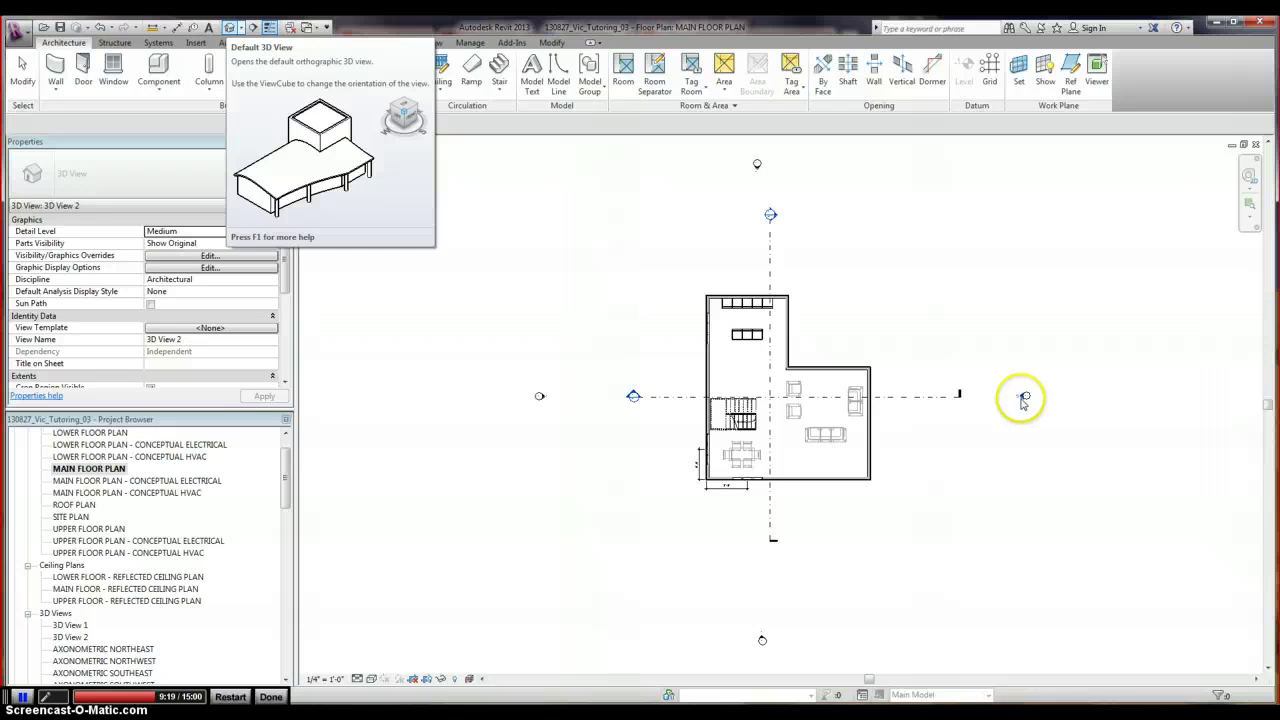
{"action": "double_click", "coordinate": [1023, 395]}
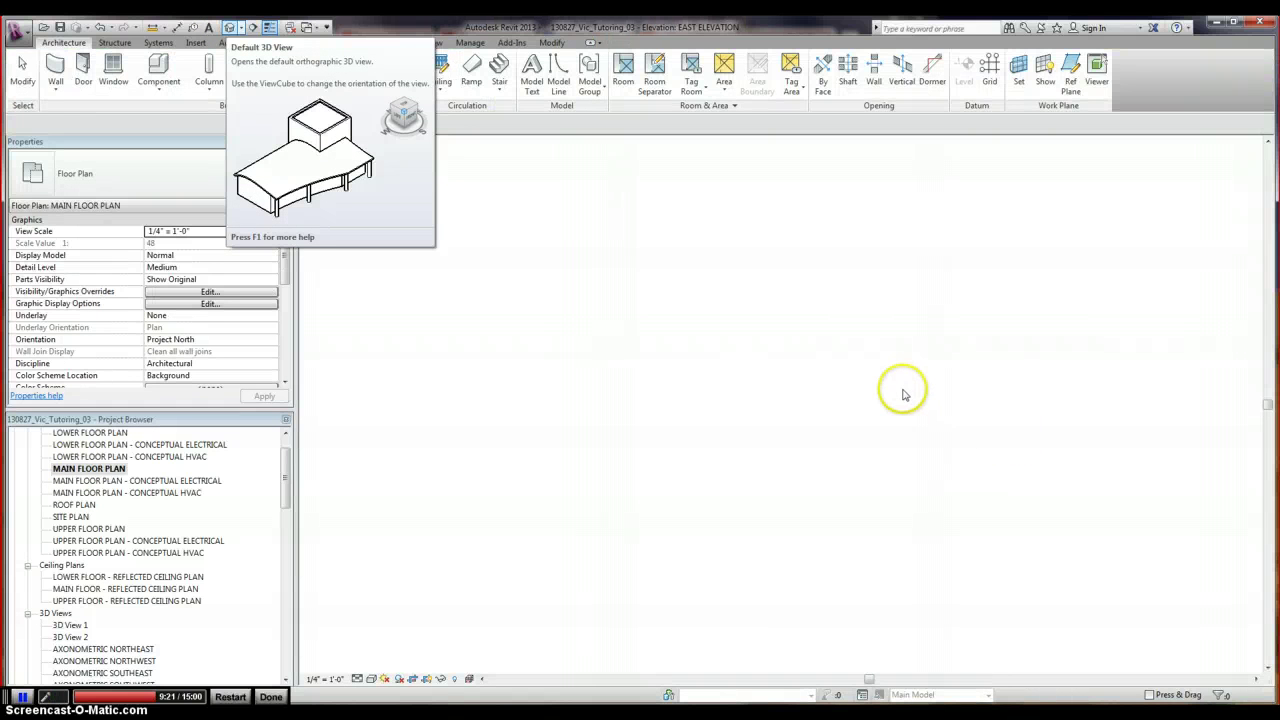
{"action": "scroll", "coordinate": [871, 383], "scroll_direction": "up", "scroll_amount": 2}
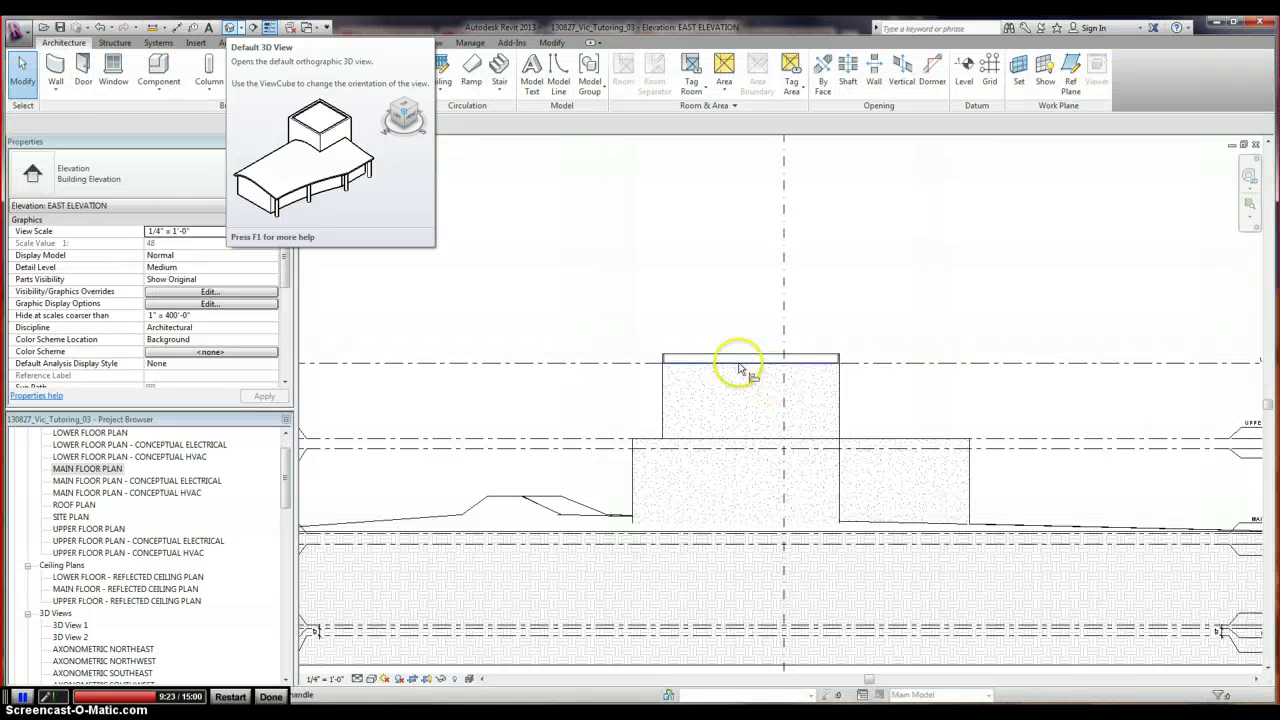
{"action": "key", "text": "a"}
{"action": "key", "text": "l"}
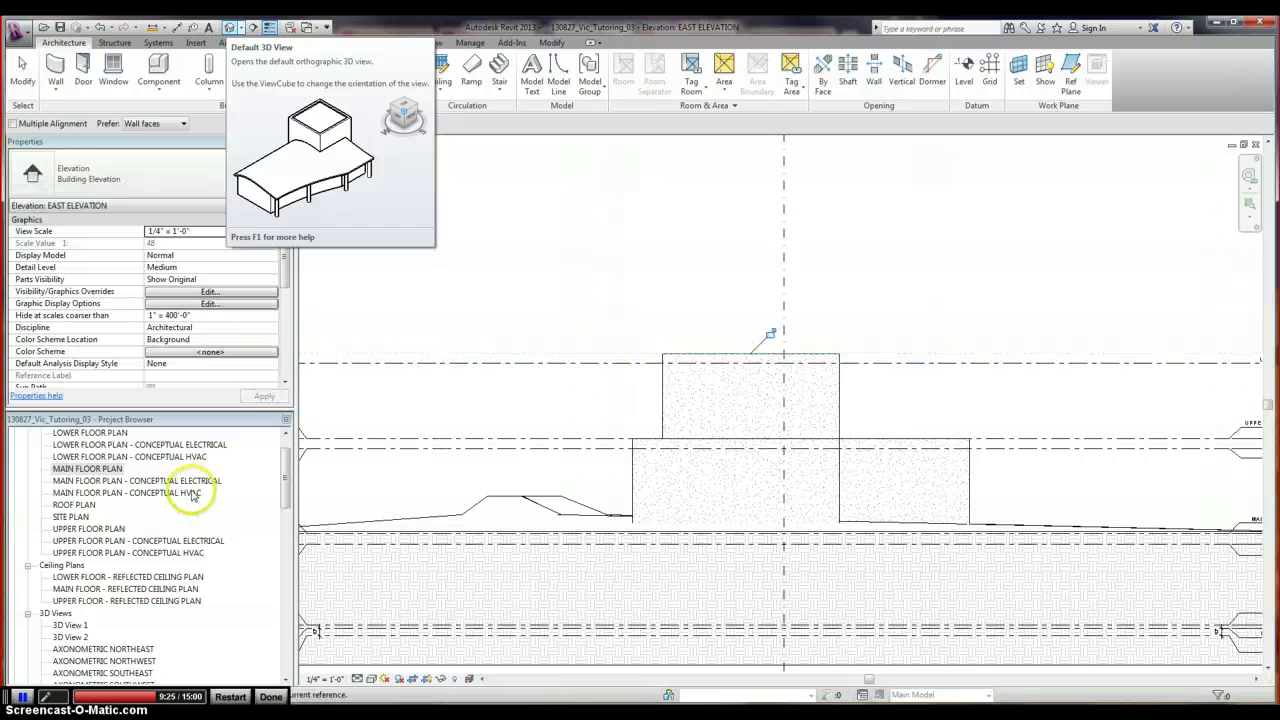
{"action": "double_click", "coordinate": [88, 468]}
Zoom around the main floor plan, then open Visibility/Graphic Overrides with VG
{"action": "scroll", "coordinate": [686, 465], "scroll_direction": "up", "scroll_amount": 2}
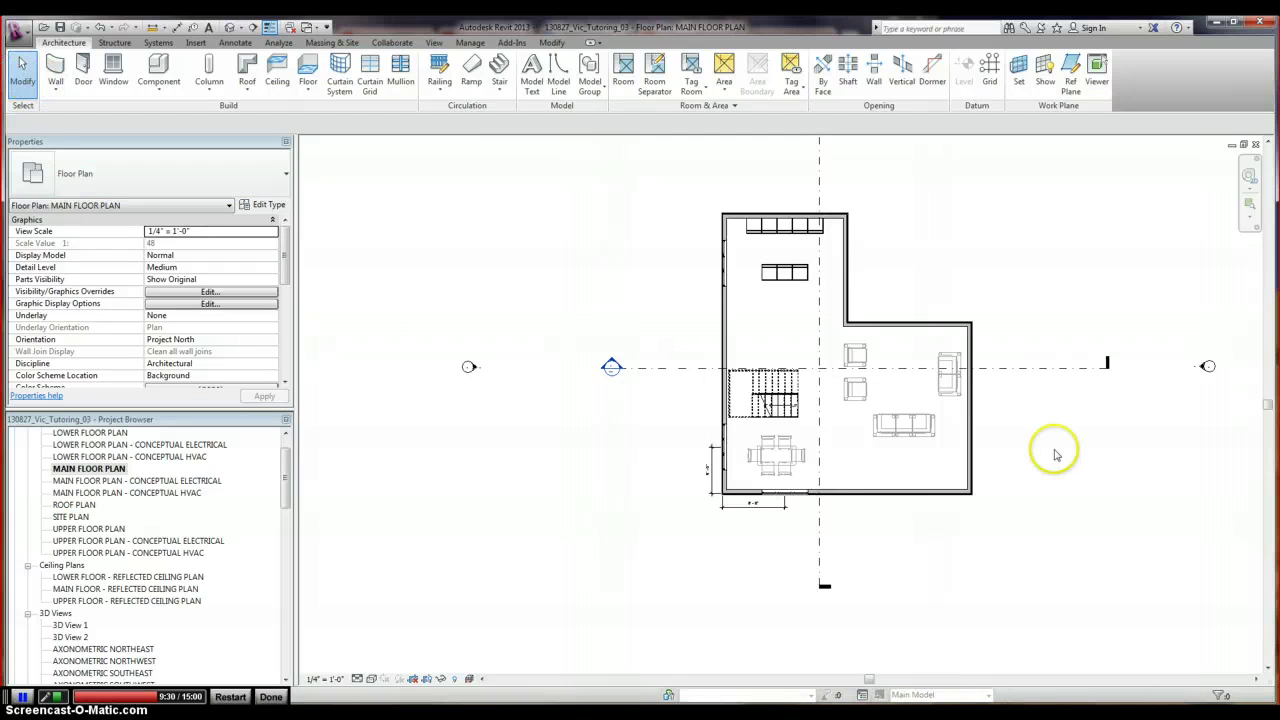
{"action": "scroll", "coordinate": [987, 519], "scroll_direction": "up", "scroll_amount": 1}
{"action": "scroll", "coordinate": [903, 561], "scroll_direction": "down", "scroll_amount": 1}
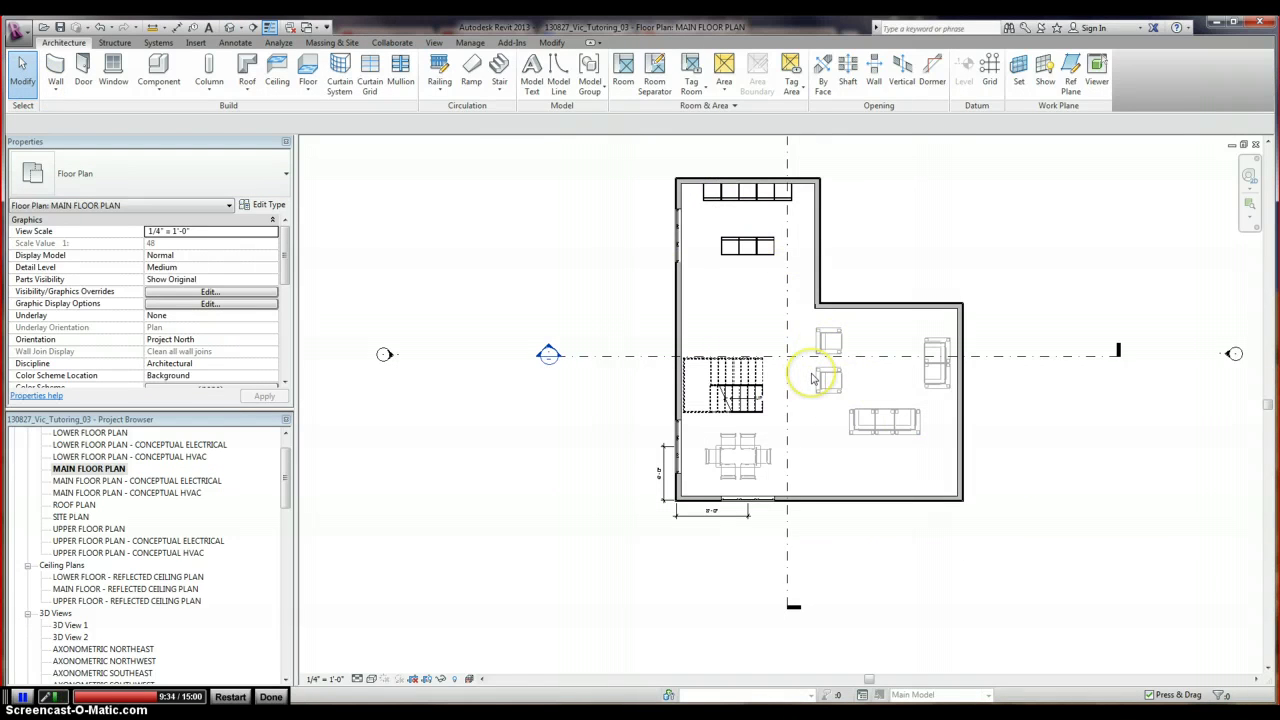
{"action": "scroll", "coordinate": [844, 415], "scroll_direction": "up", "scroll_amount": 1}
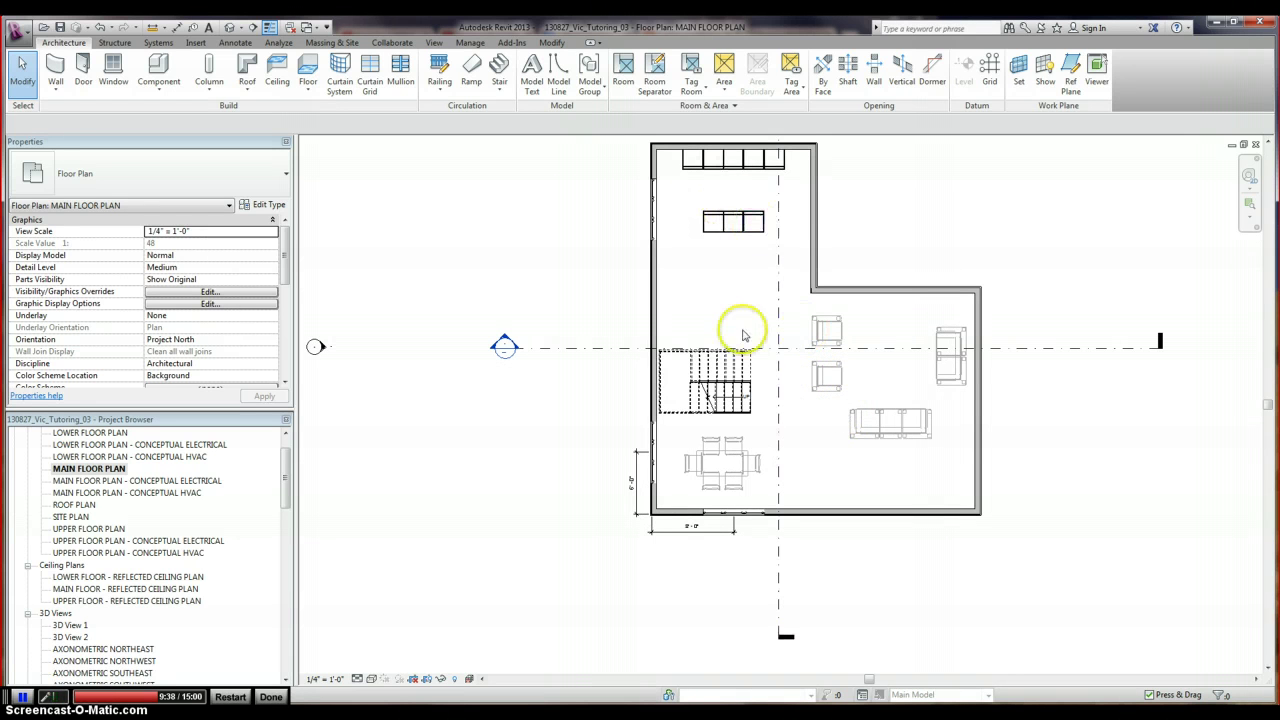
{"action": "scroll", "coordinate": [725, 420], "scroll_direction": "down", "scroll_amount": 2}
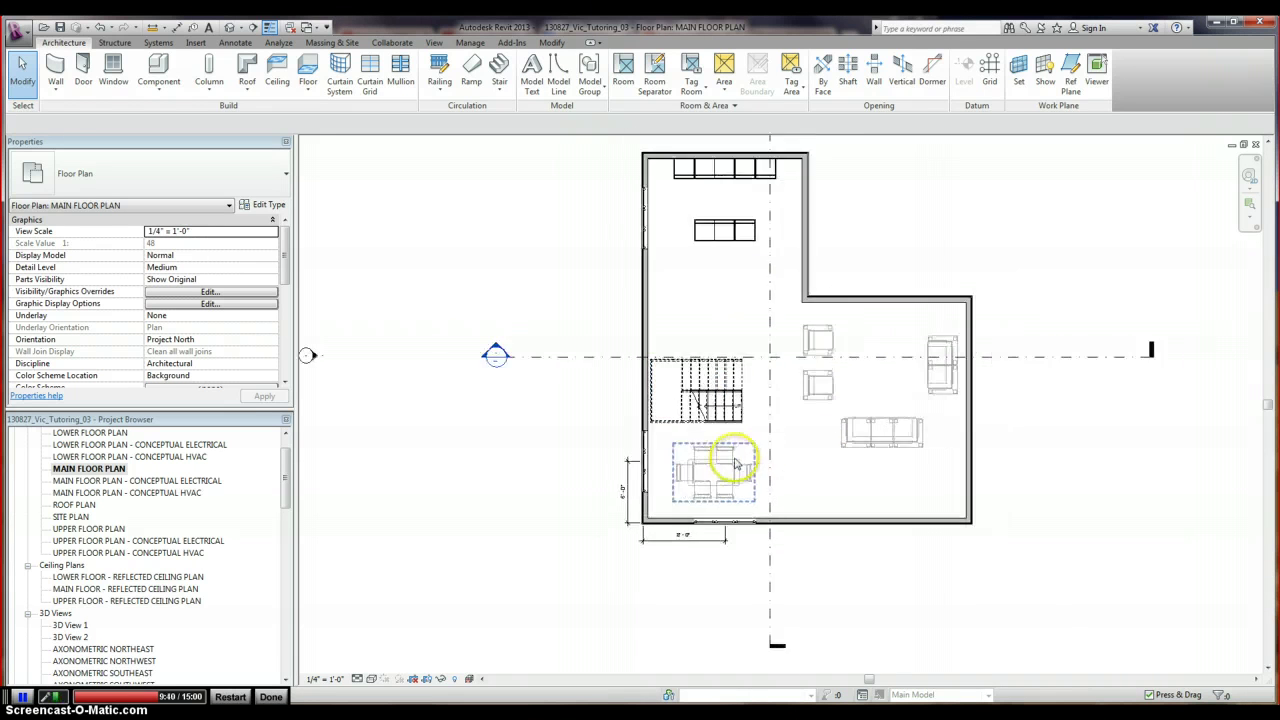
{"action": "scroll", "coordinate": [680, 515], "scroll_direction": "up", "scroll_amount": 3}
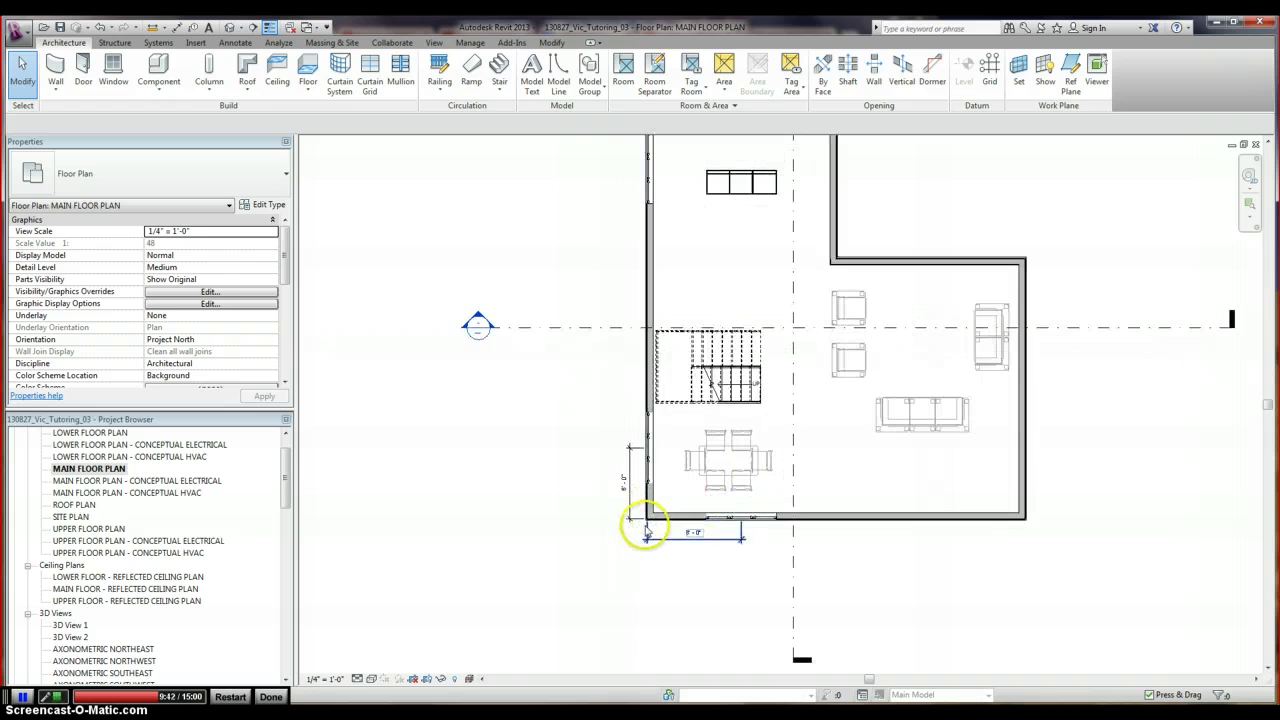
{"action": "scroll", "coordinate": [645, 522], "scroll_direction": "down", "scroll_amount": 1}
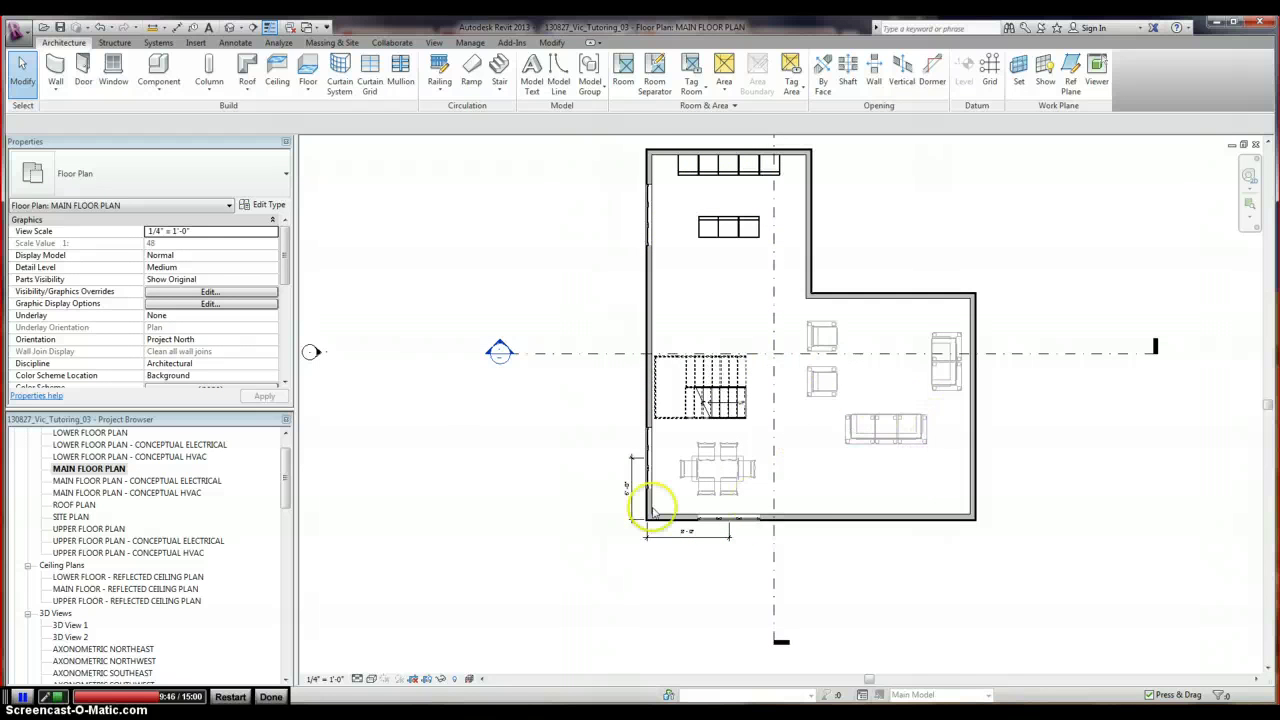
{"action": "scroll", "coordinate": [652, 505], "scroll_direction": "up", "scroll_amount": 2}
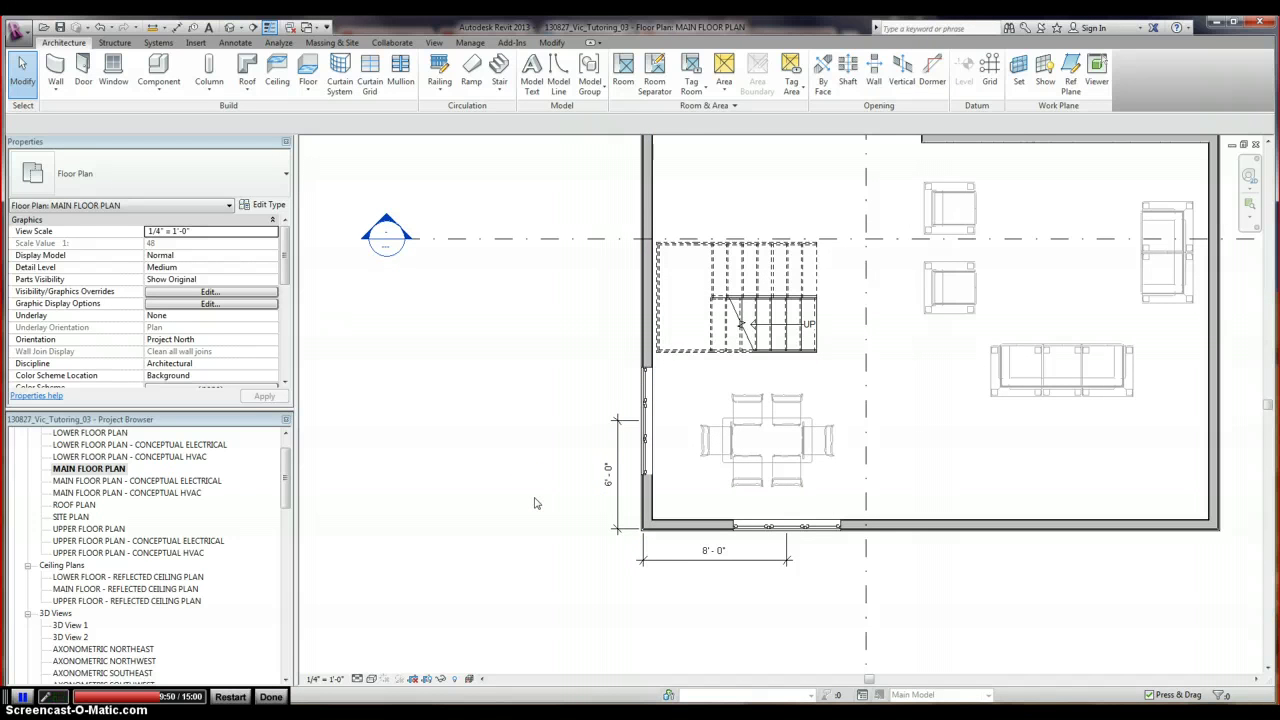
{"action": "key", "text": "v"}
{"action": "key", "text": "g"}
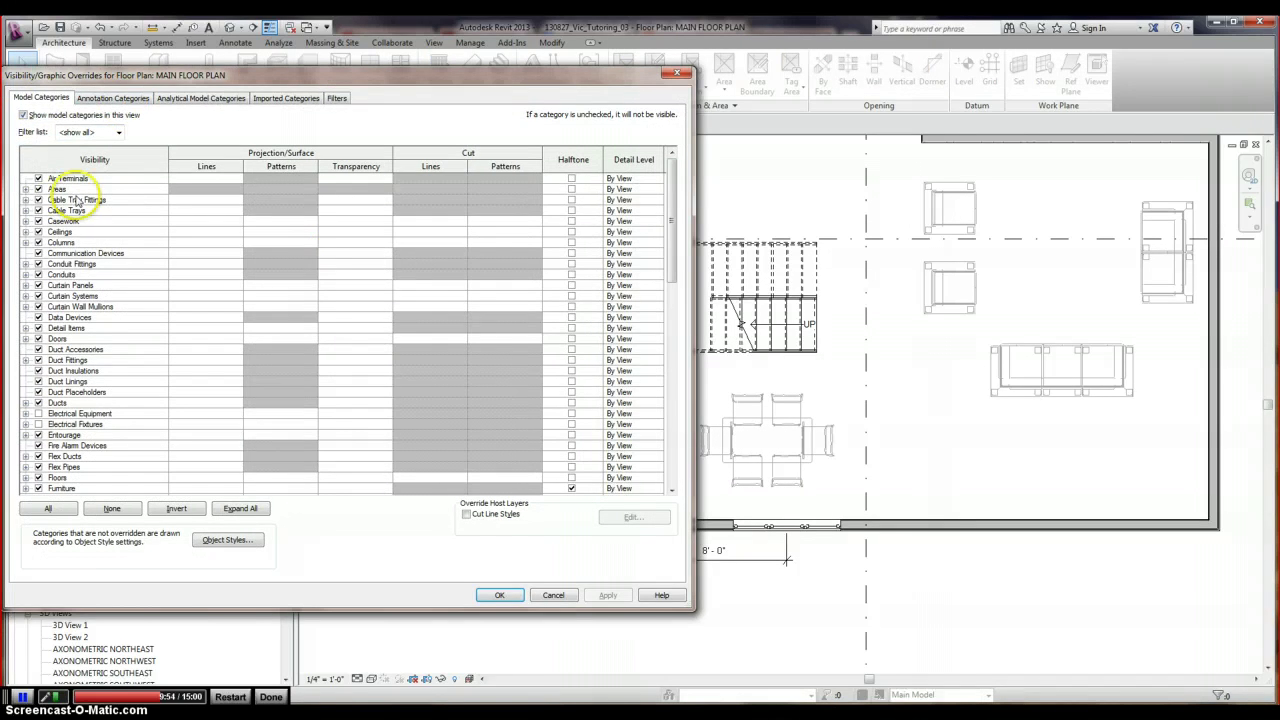
Uncheck Dimensions under Annotation Categories and apply the visibility change with OK
{"action": "left_click_drag", "start_coordinate": [183, 84], "coordinate": [412, 92]}
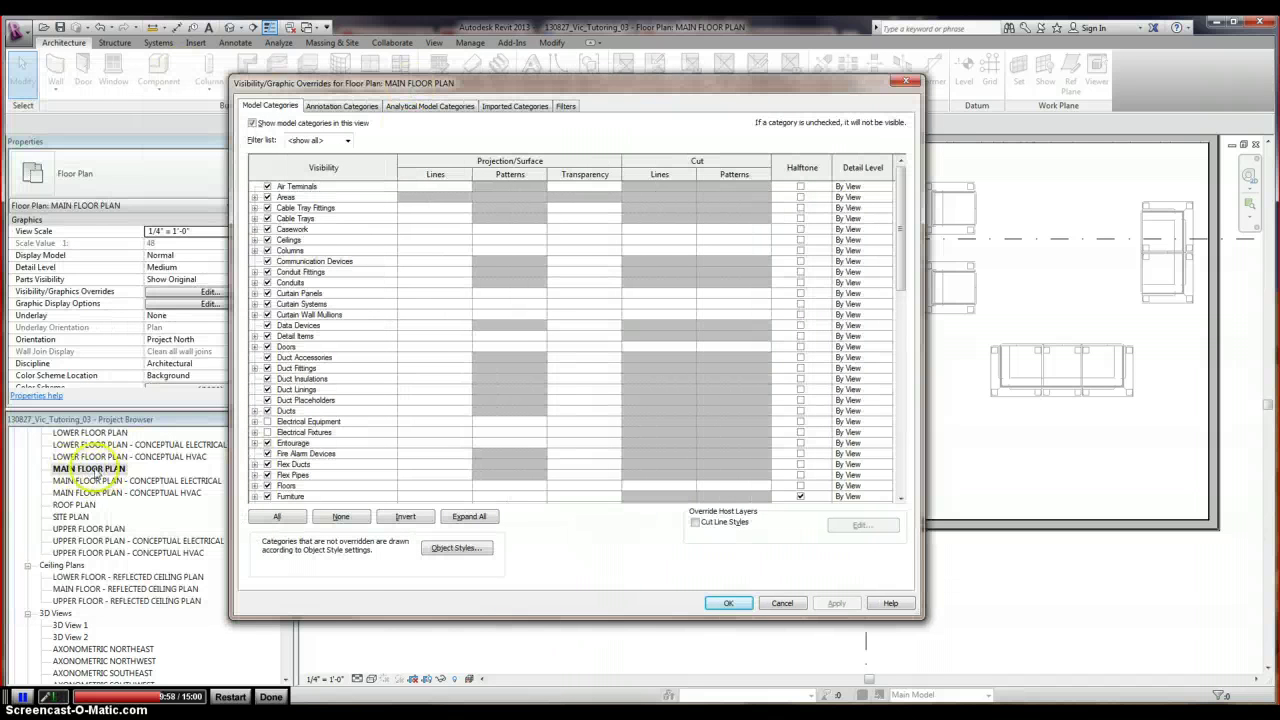
{"action": "left_click", "coordinate": [340, 106]}
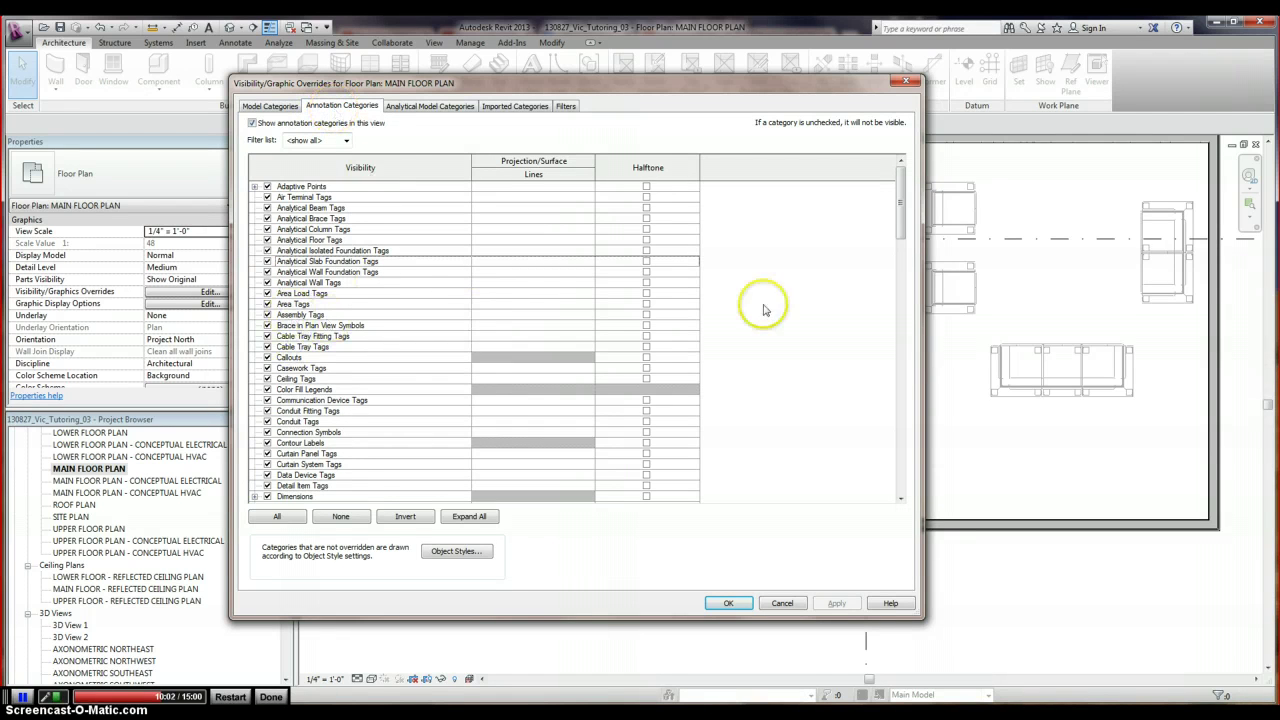
{"action": "left_click_drag", "start_coordinate": [899, 207], "coordinate": [900, 247]}
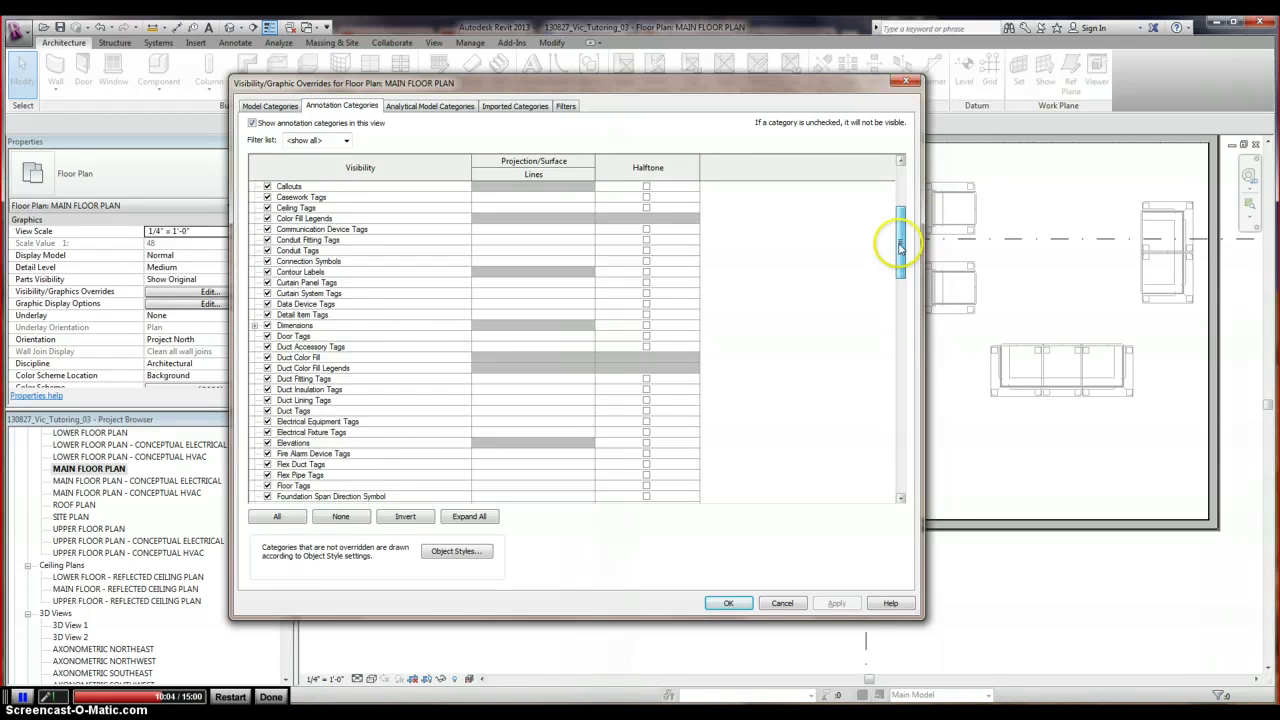
{"action": "left_click", "coordinate": [267, 326]}
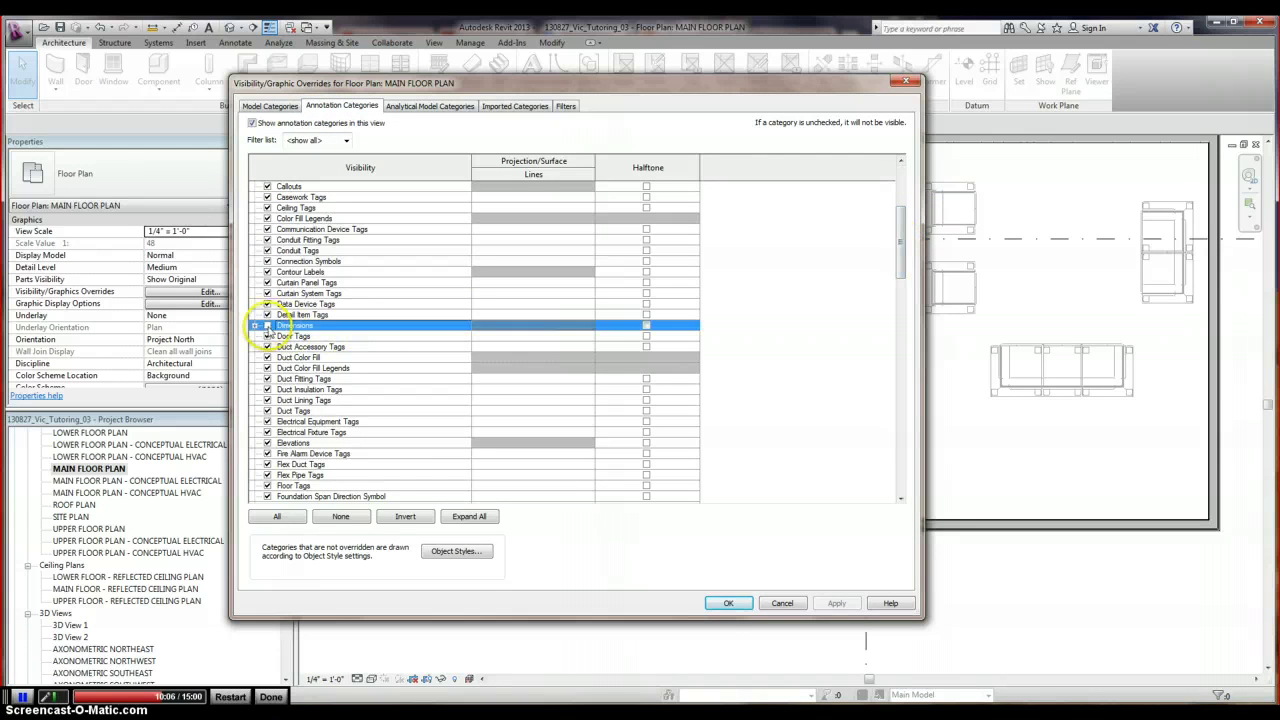
{"action": "left_click", "coordinate": [736, 600]}
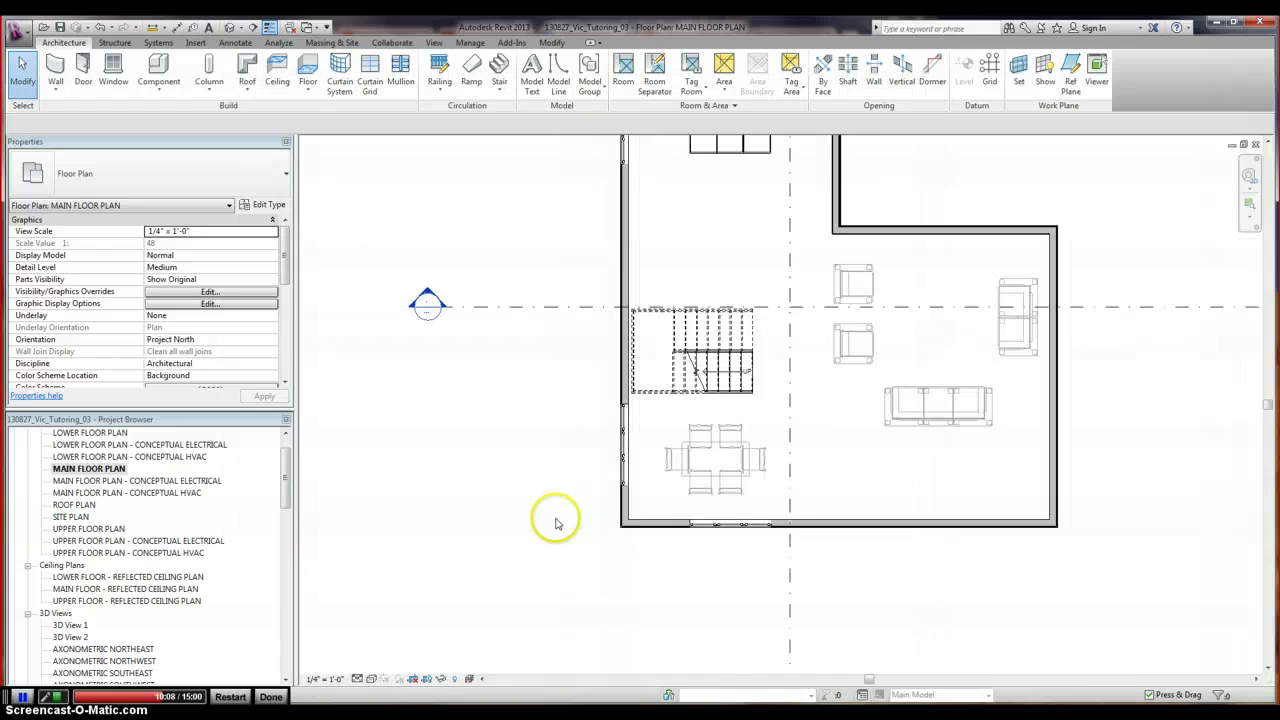
Toggle Reveal Hidden Elements on, off, and back on in the main floor plan
{"action": "scroll", "coordinate": [557, 523], "scroll_direction": "down", "scroll_amount": 1}
{"action": "left_click", "coordinate": [454, 680]}
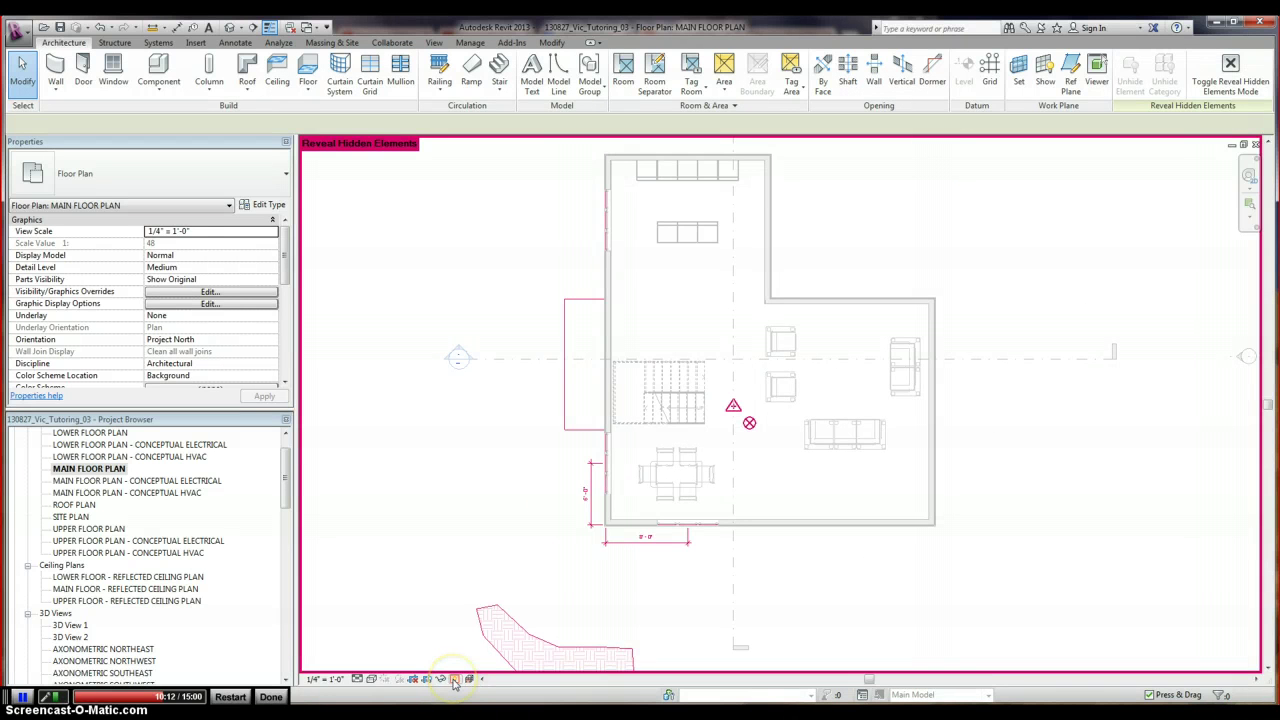
{"action": "left_click", "coordinate": [454, 680]}
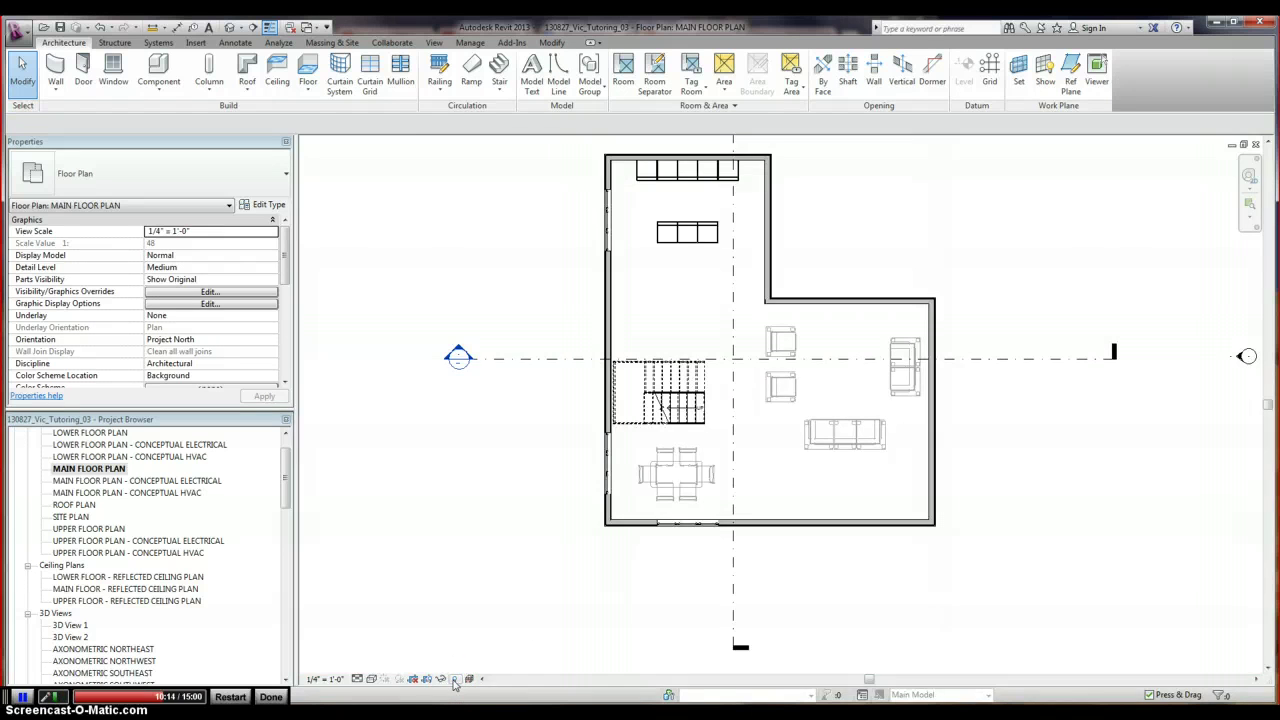
{"action": "left_click", "coordinate": [454, 680]}
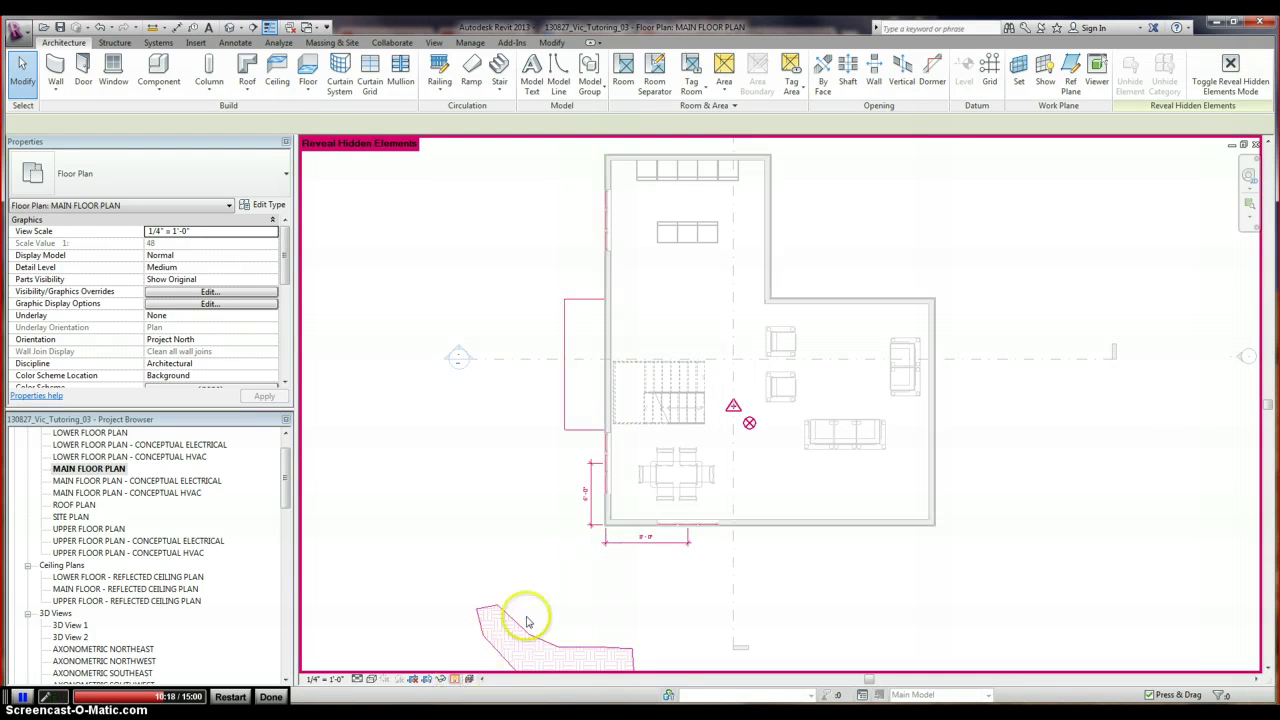
Unhide the Dimensions category in view from the hidden 8'-0" dimension's context menu
{"action": "left_click", "coordinate": [632, 545]}
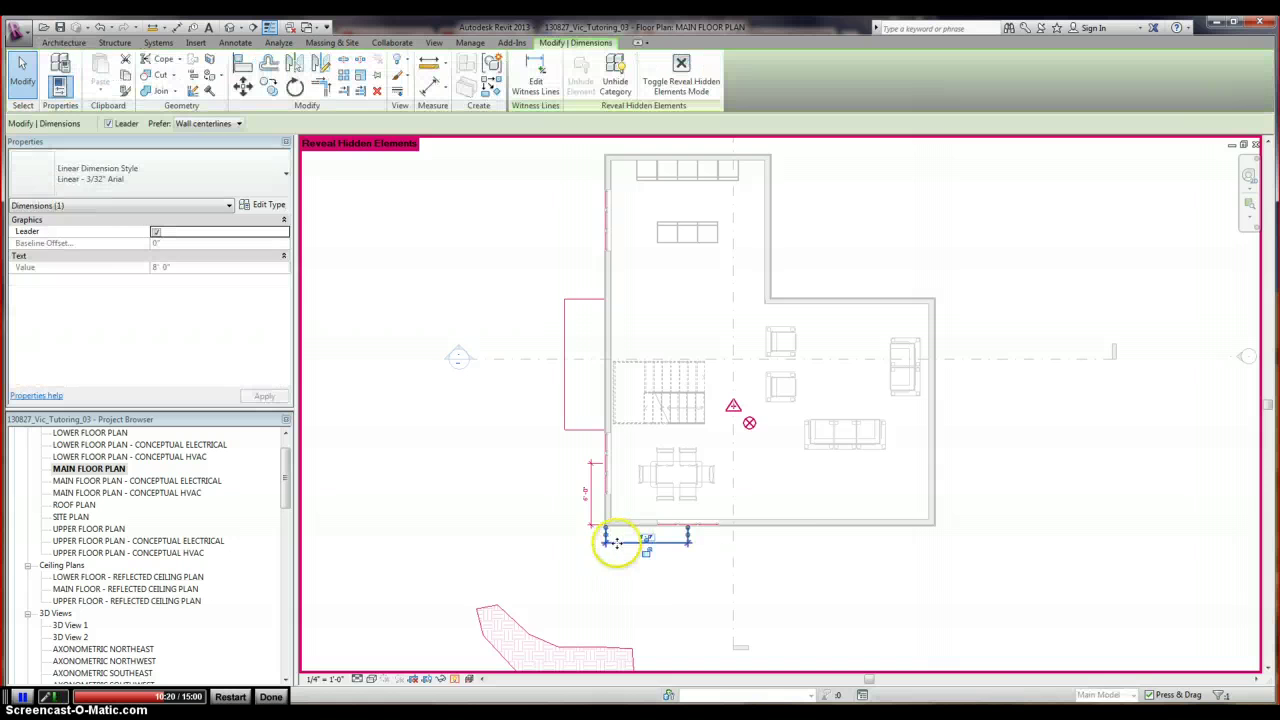
{"action": "right_click", "coordinate": [616, 542]}
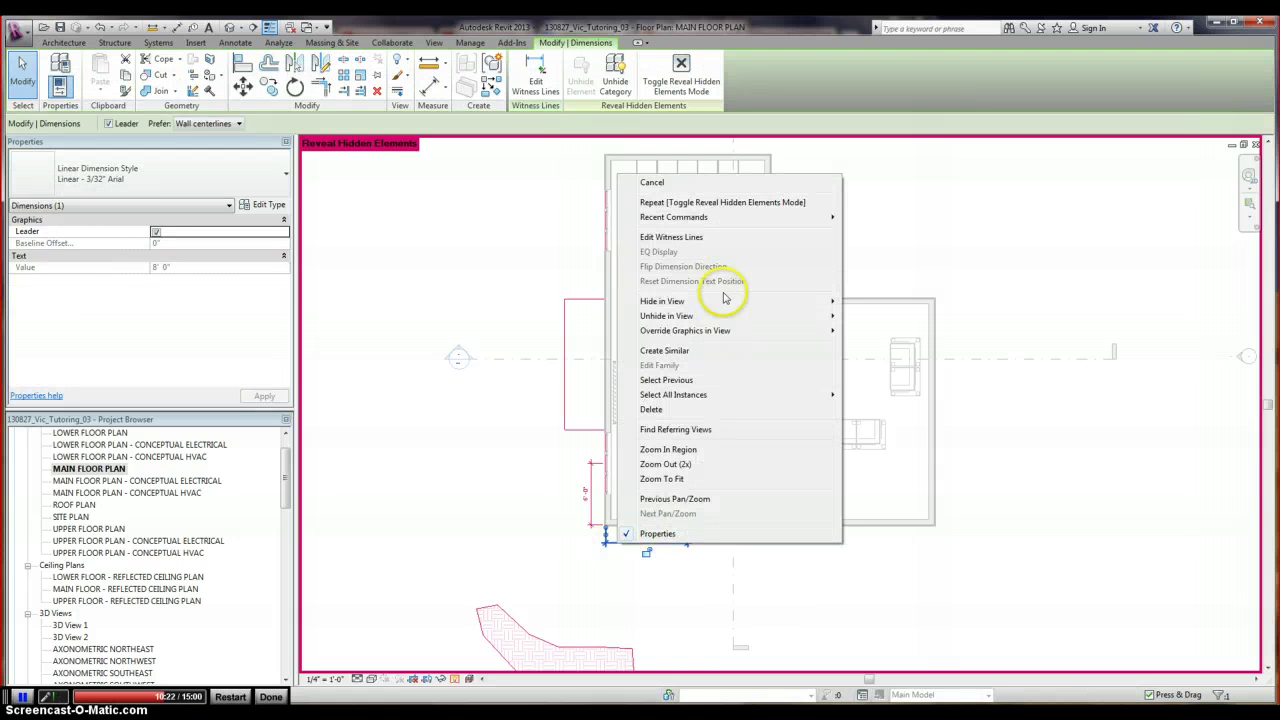
{"action": "mouse_move", "coordinate": [716, 311]}
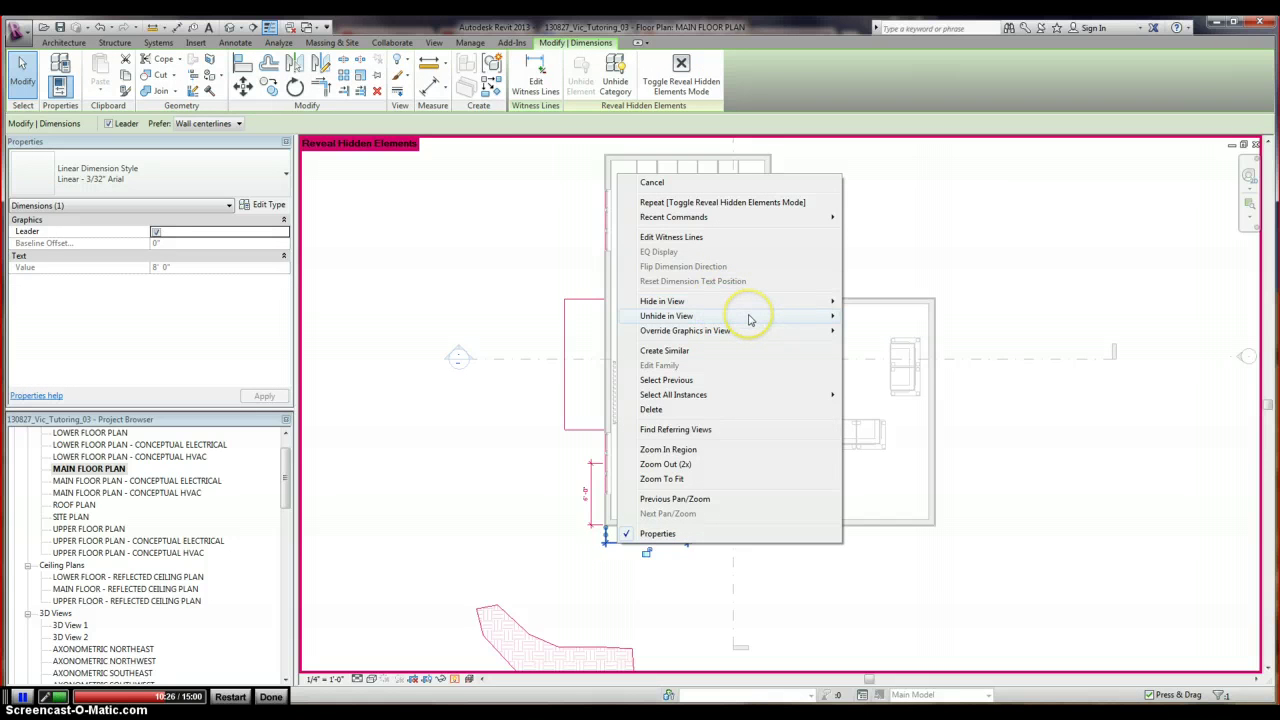
{"action": "mouse_move", "coordinate": [783, 318]}
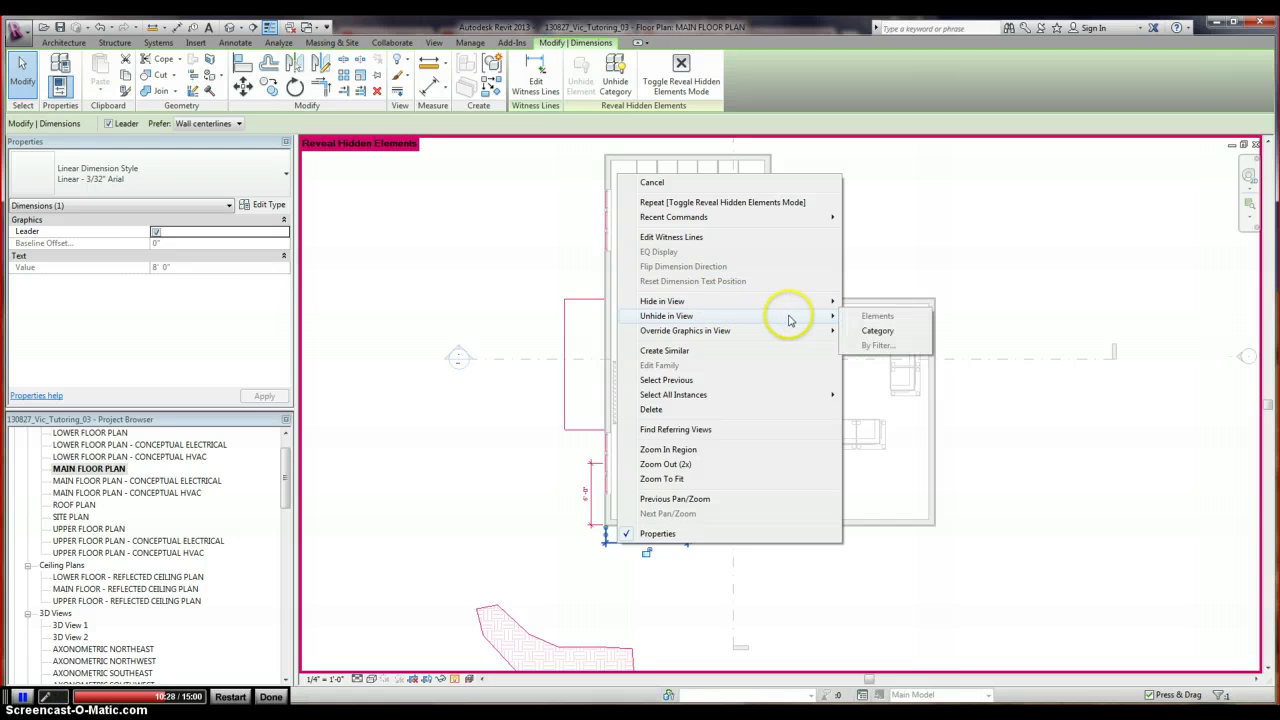
{"action": "left_click", "coordinate": [878, 331]}
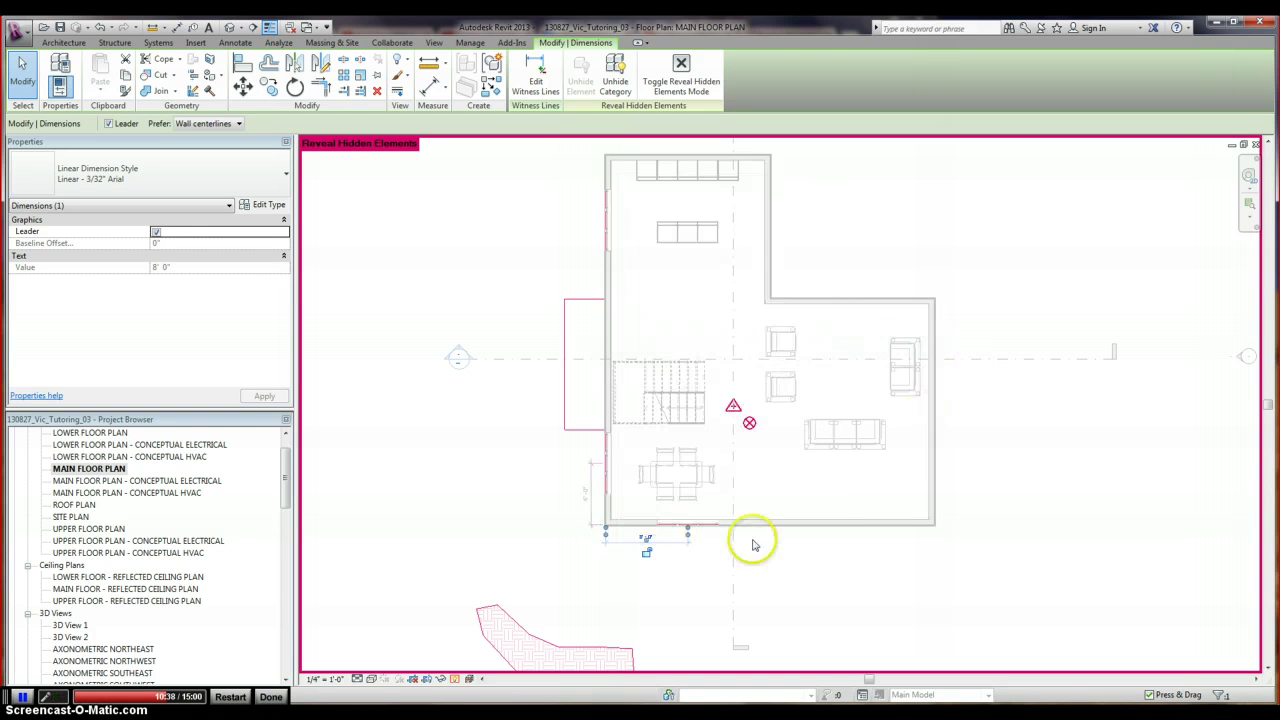
{"action": "left_click", "coordinate": [680, 595]}
Turn off Reveal Hidden Elements and hide only the 8'-0" dimension in the view
{"action": "left_click", "coordinate": [454, 679]}
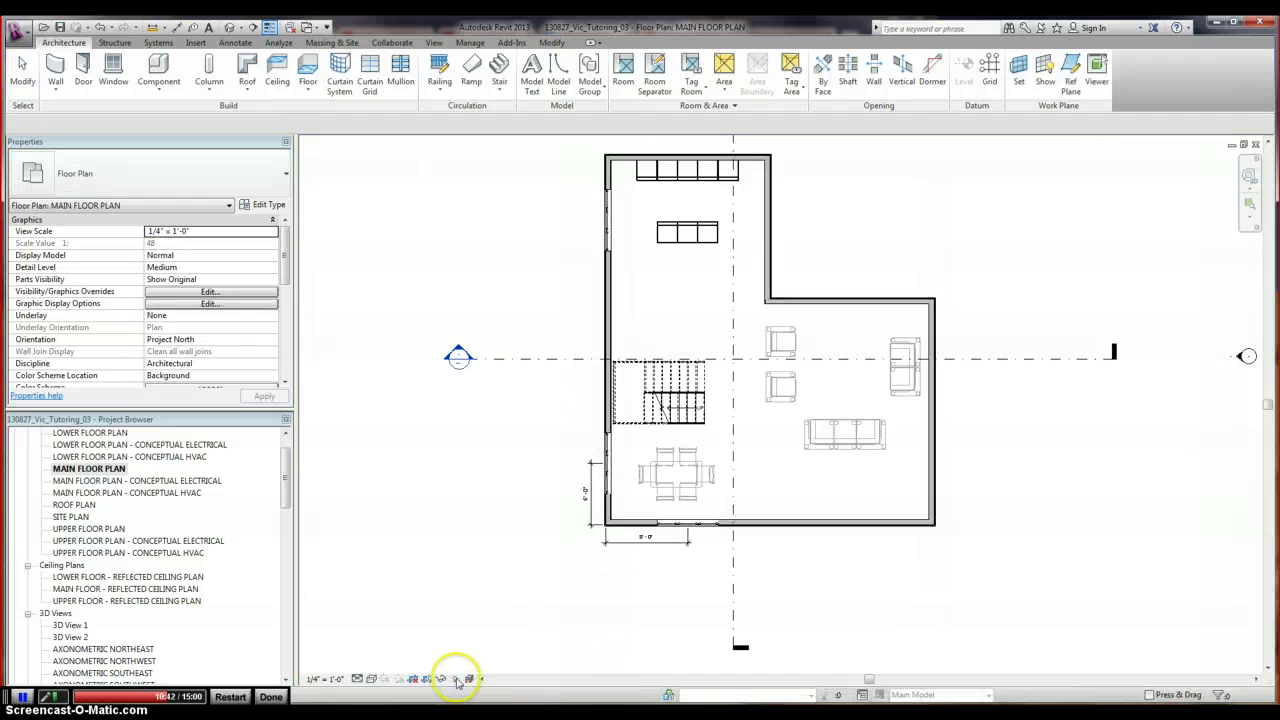
{"action": "left_click", "coordinate": [617, 545]}
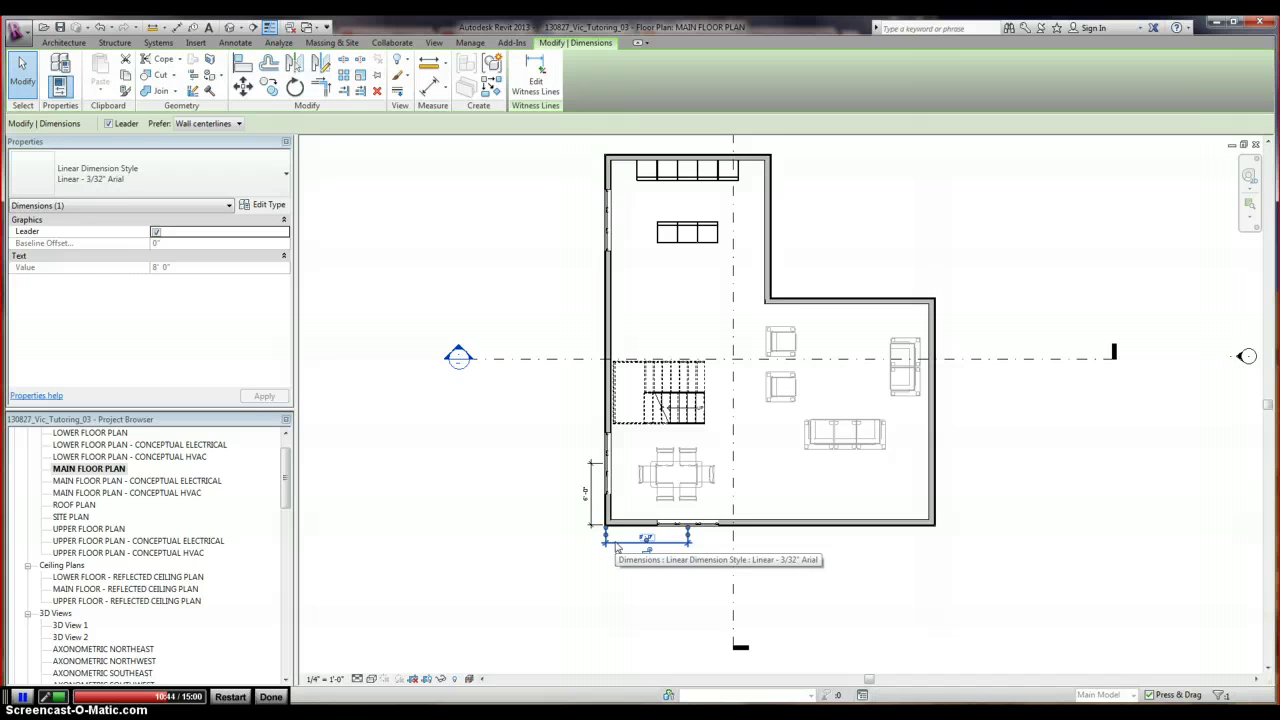
{"action": "scroll", "coordinate": [597, 515], "scroll_direction": "up", "scroll_amount": 2}
{"action": "scroll", "coordinate": [597, 515], "scroll_direction": "up", "scroll_amount": 1}
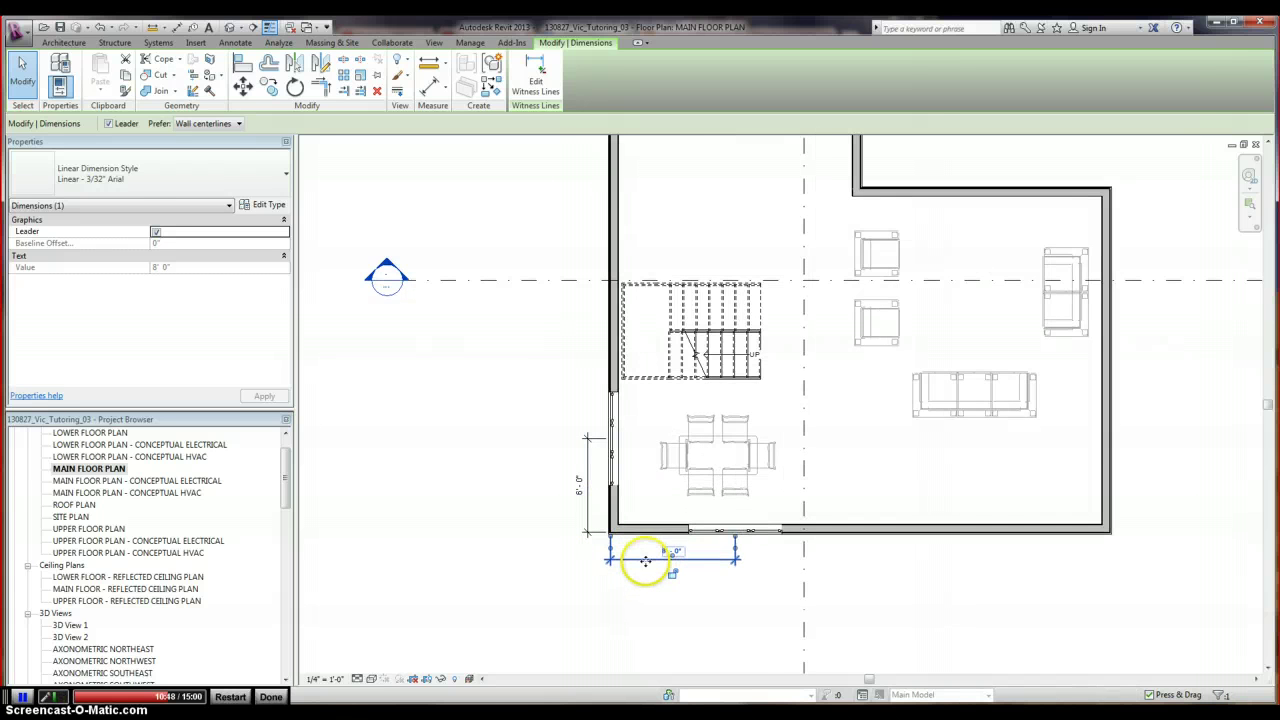
{"action": "right_click", "coordinate": [650, 562]}
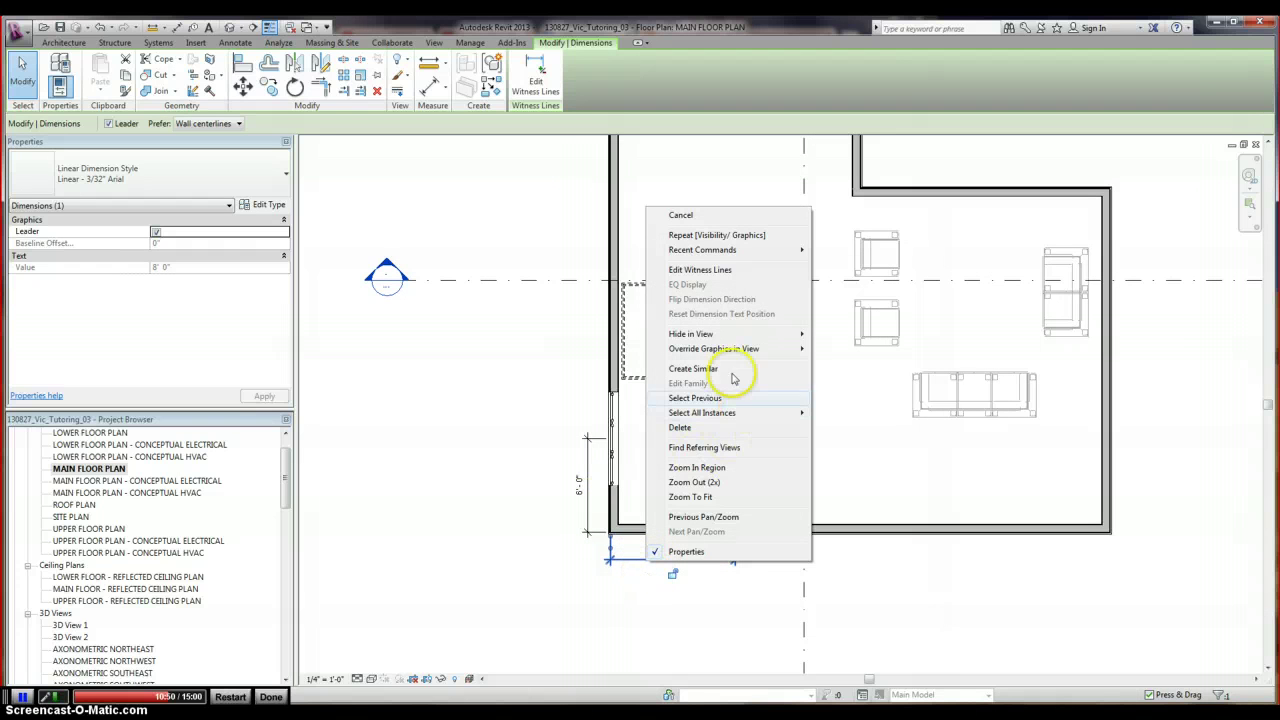
{"action": "mouse_move", "coordinate": [728, 337]}
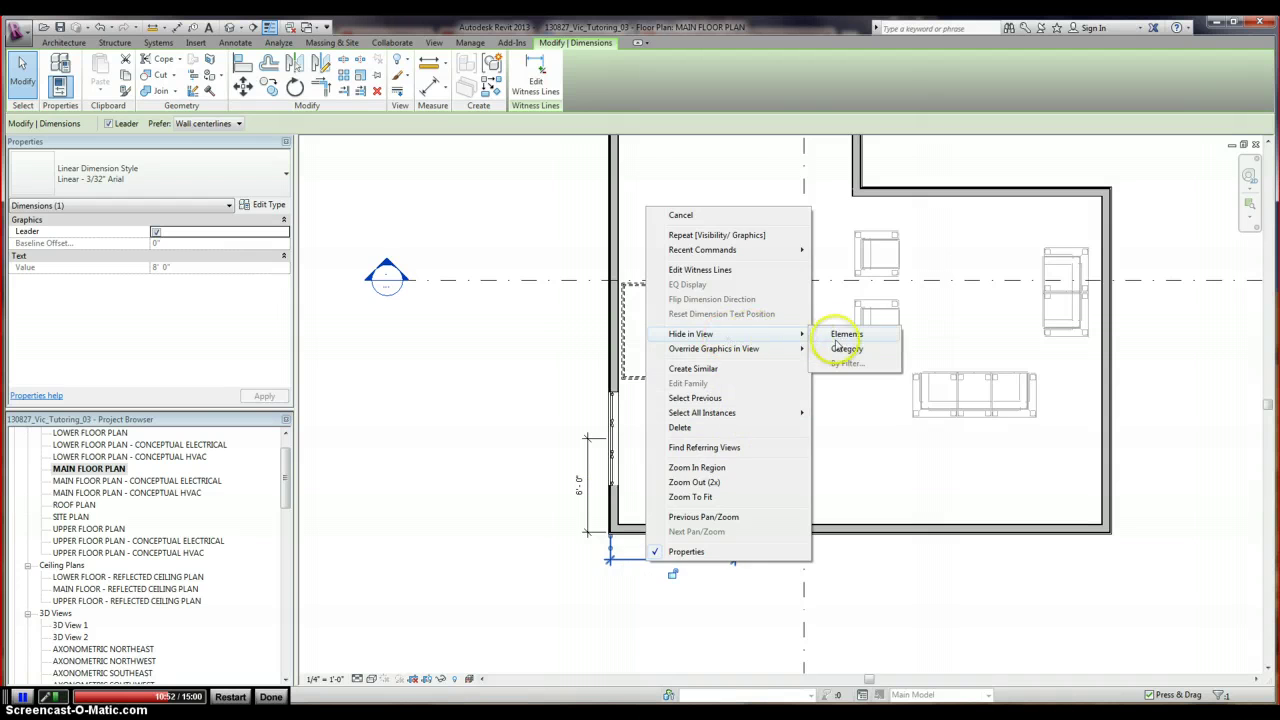
{"action": "left_click", "coordinate": [834, 338]}
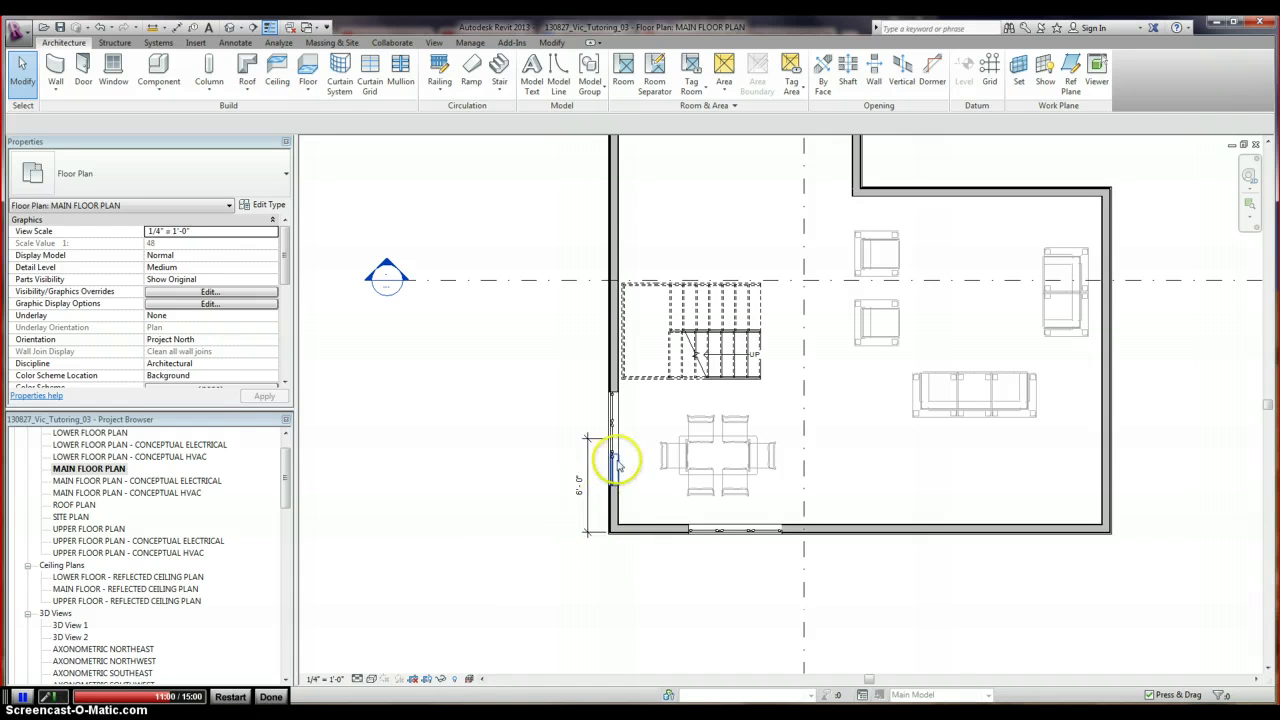
Reveal hidden elements, unhide the 8'-0" dimension as an element, then turn reveal off
{"action": "left_click", "coordinate": [454, 681]}
{"action": "left_click", "coordinate": [633, 562]}
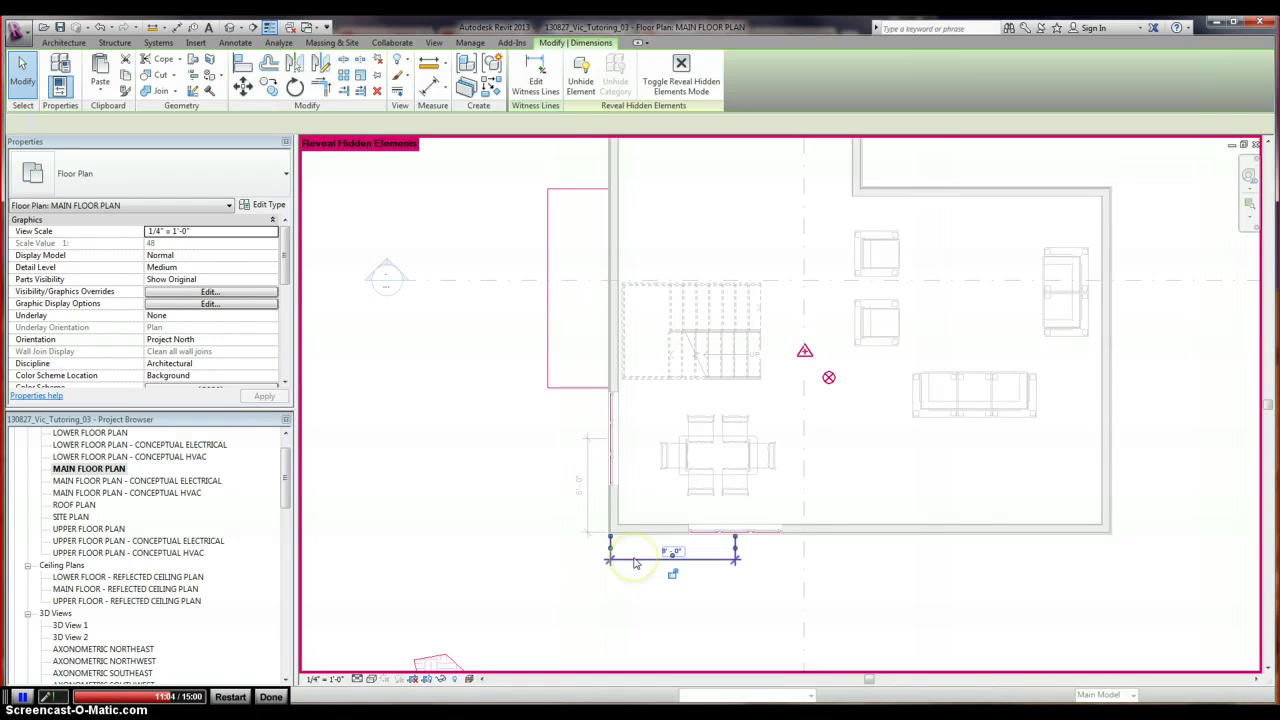
{"action": "right_click", "coordinate": [633, 562]}
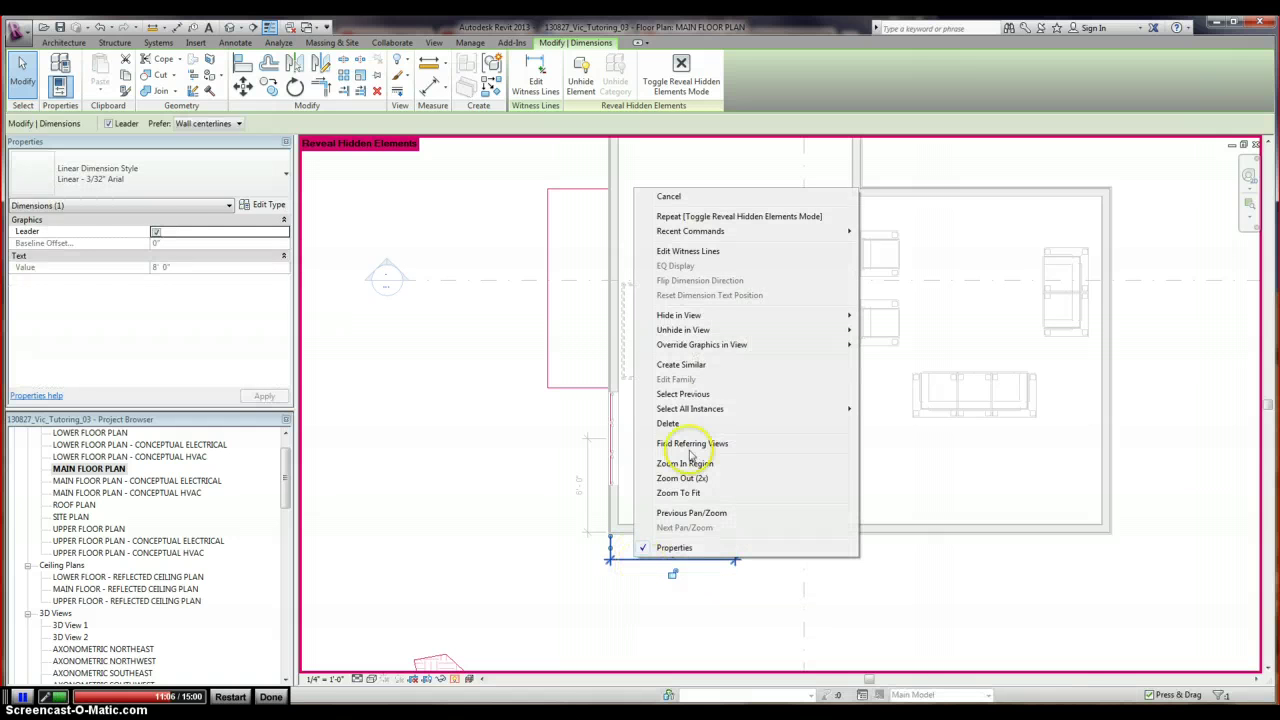
{"action": "mouse_move", "coordinate": [727, 332]}
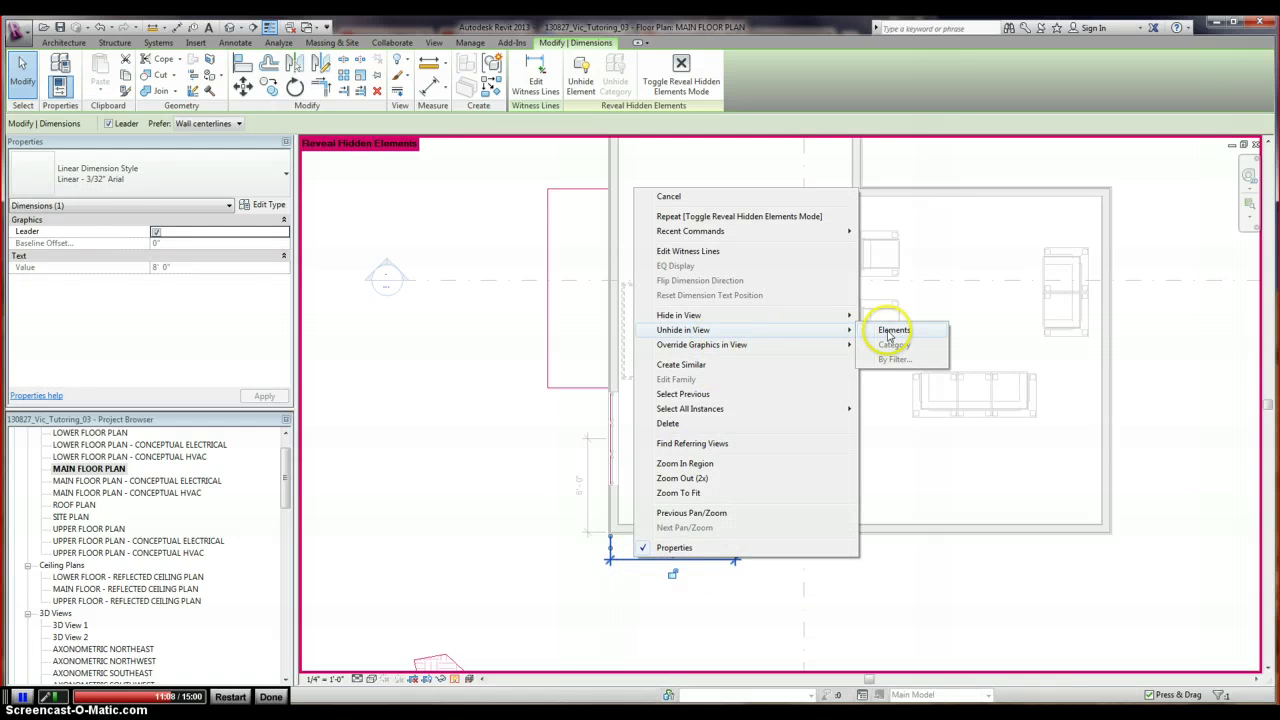
{"action": "left_click", "coordinate": [888, 334]}
{"action": "left_click", "coordinate": [585, 595]}
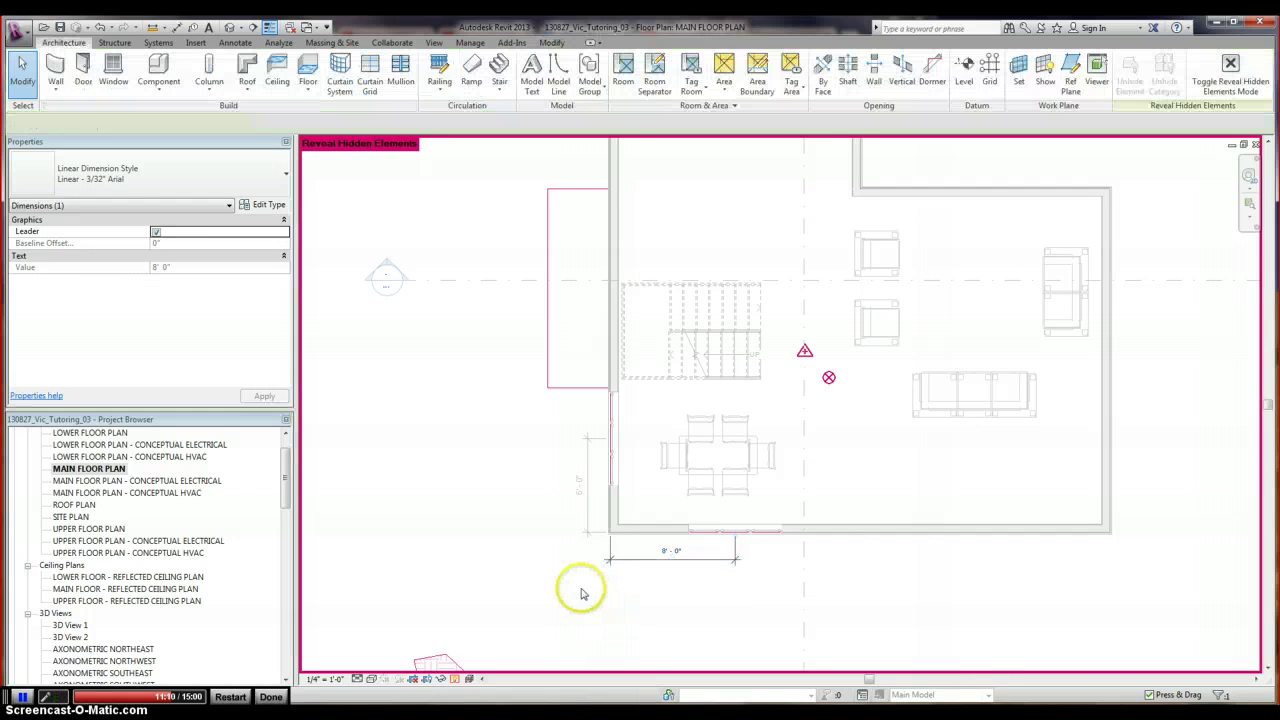
{"action": "left_click", "coordinate": [454, 679]}
{"action": "scroll", "coordinate": [651, 413], "scroll_direction": "down", "scroll_amount": 5}
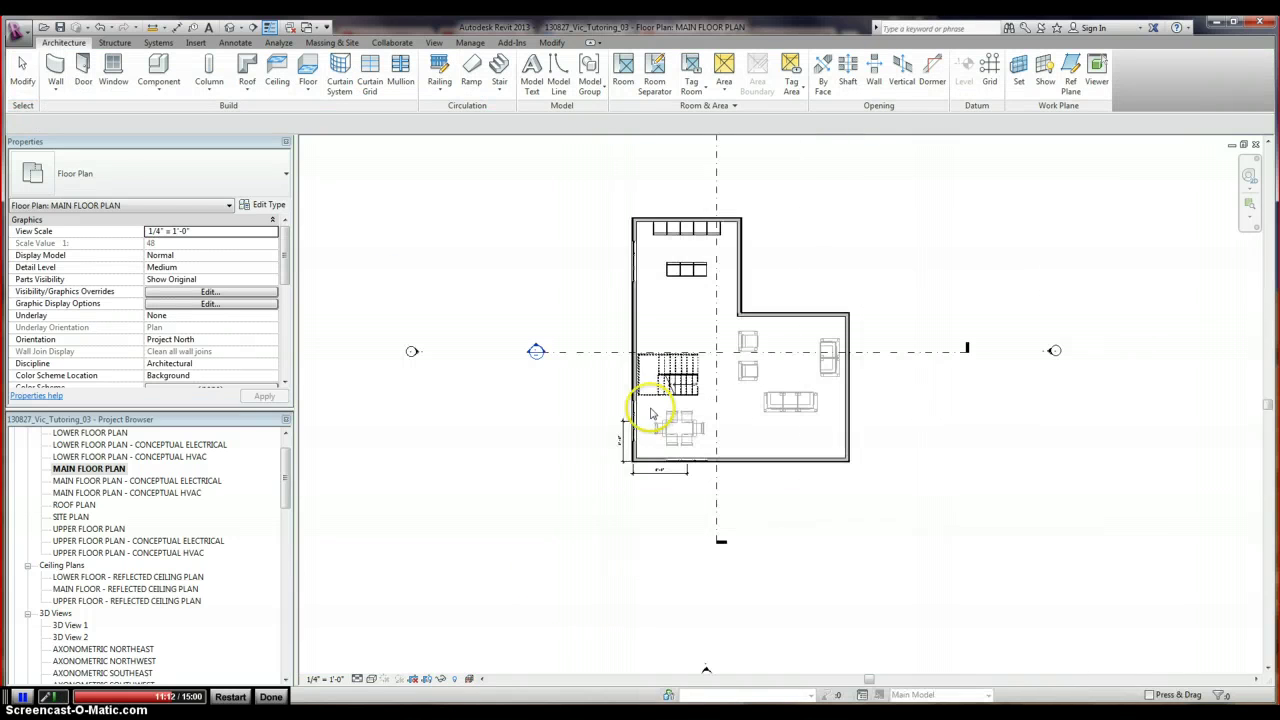
Open Section 2 from the vertical section line and inspect the topography surface there
{"action": "left_click", "coordinate": [596, 352]}
{"action": "right_click", "coordinate": [592, 357]}
{"action": "left_click", "coordinate": [569, 403]}
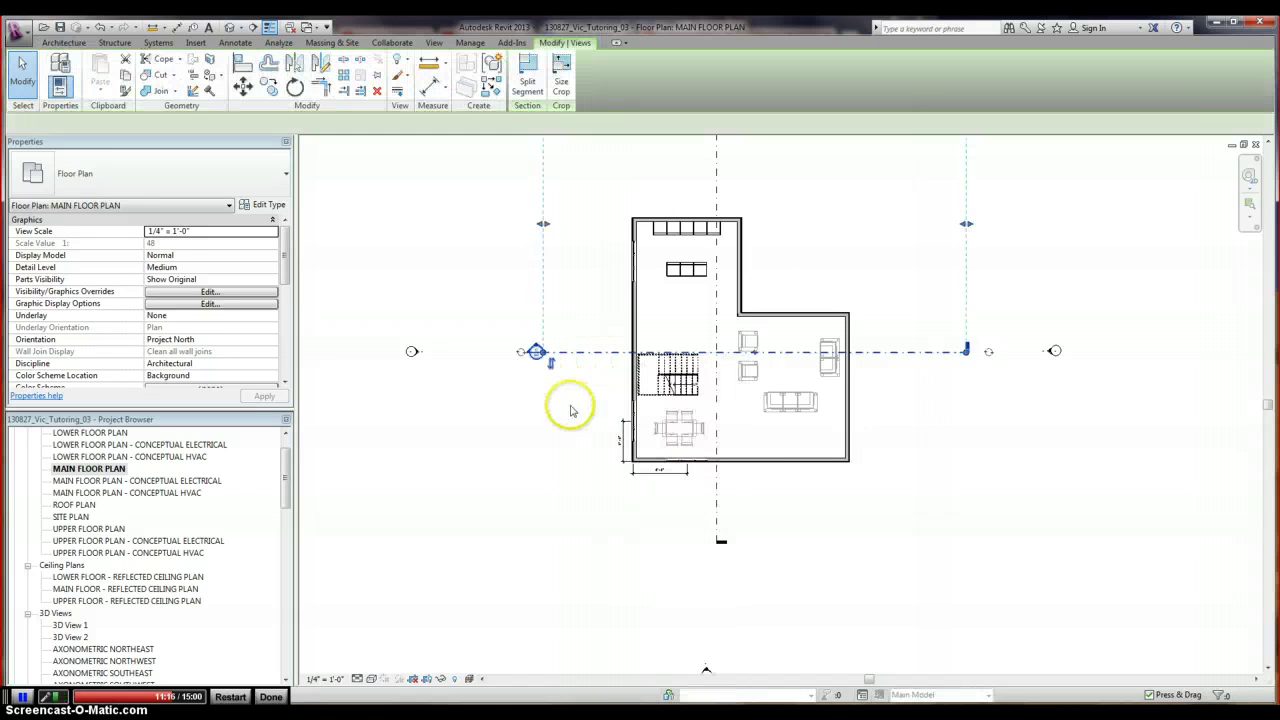
{"action": "left_click", "coordinate": [716, 288]}
{"action": "right_click", "coordinate": [717, 300]}
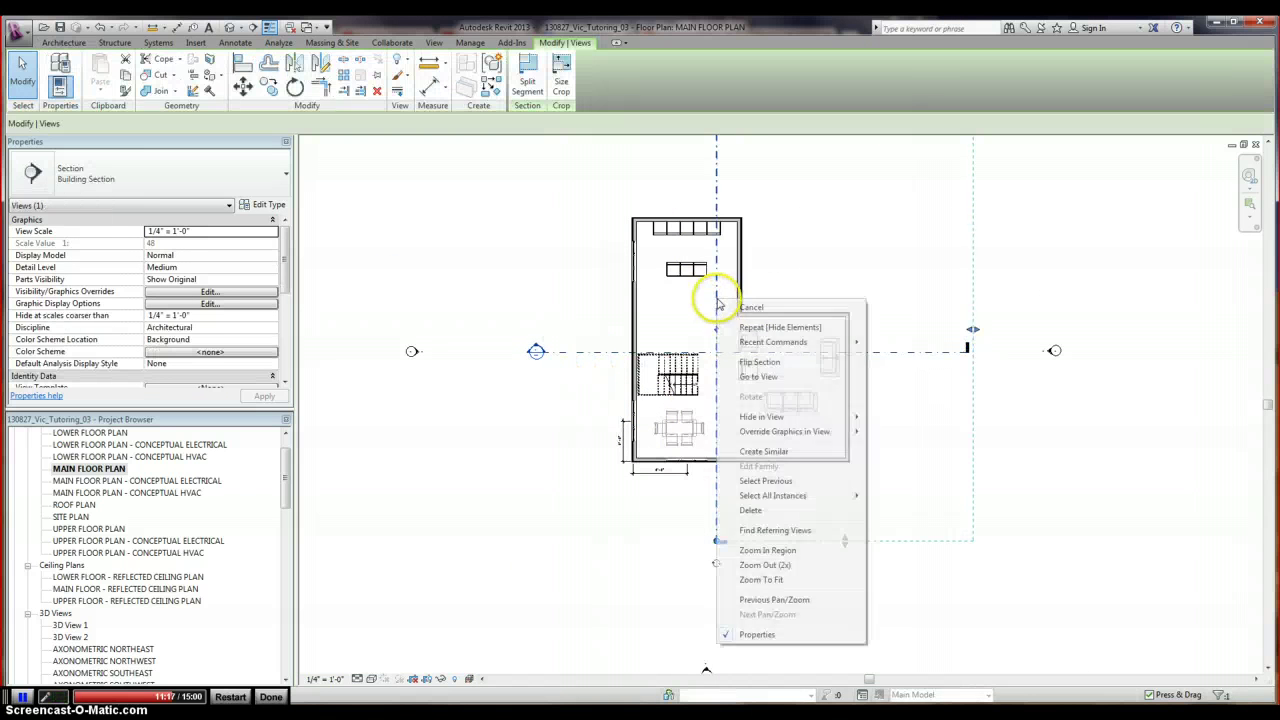
{"action": "left_click", "coordinate": [760, 377]}
{"action": "scroll", "coordinate": [980, 529], "scroll_direction": "up", "scroll_amount": 2}
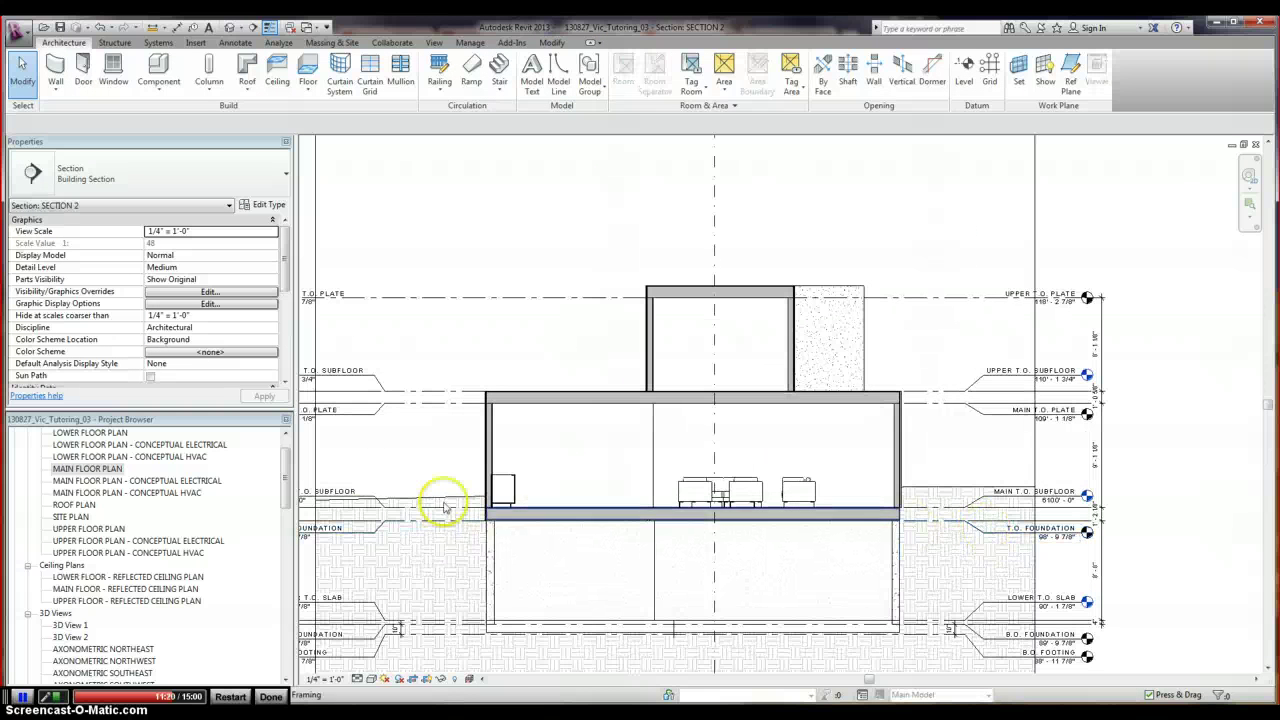
{"action": "left_click", "coordinate": [457, 505]}
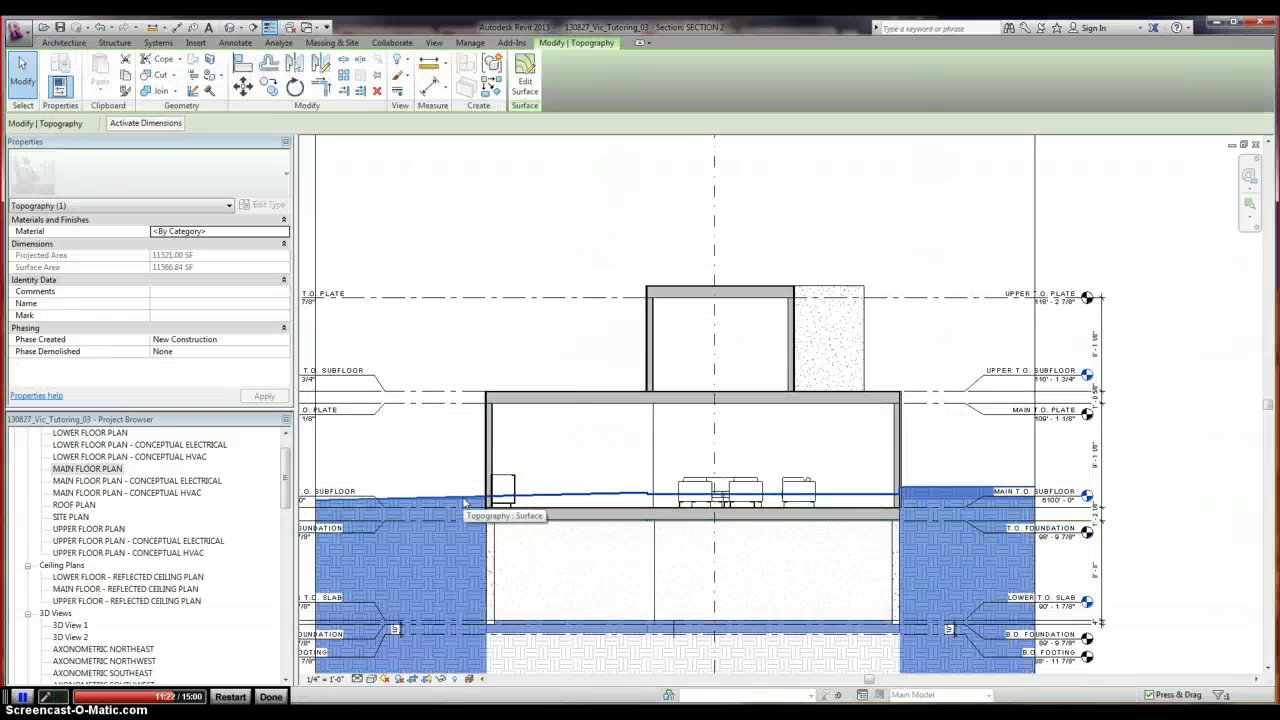
{"action": "left_click", "coordinate": [429, 471]}
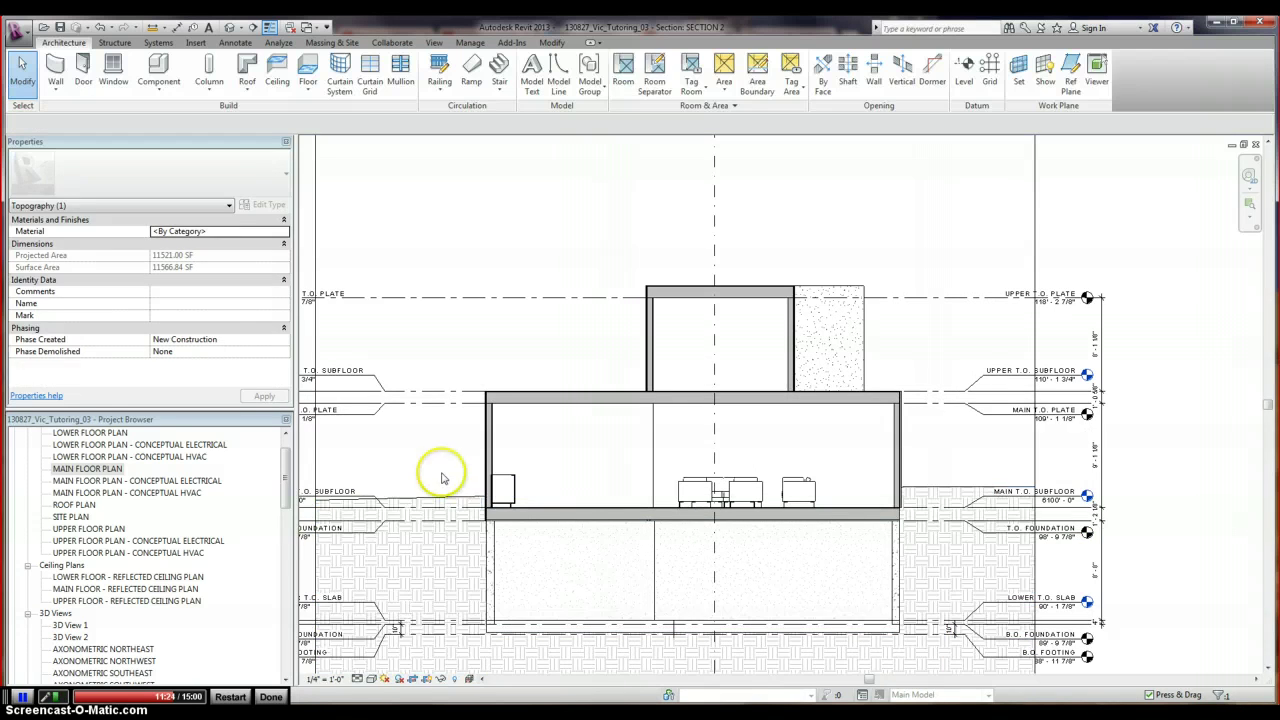
Open the West Elevation from its marker on the Main Floor Plan
{"action": "double_click", "coordinate": [88, 468]}
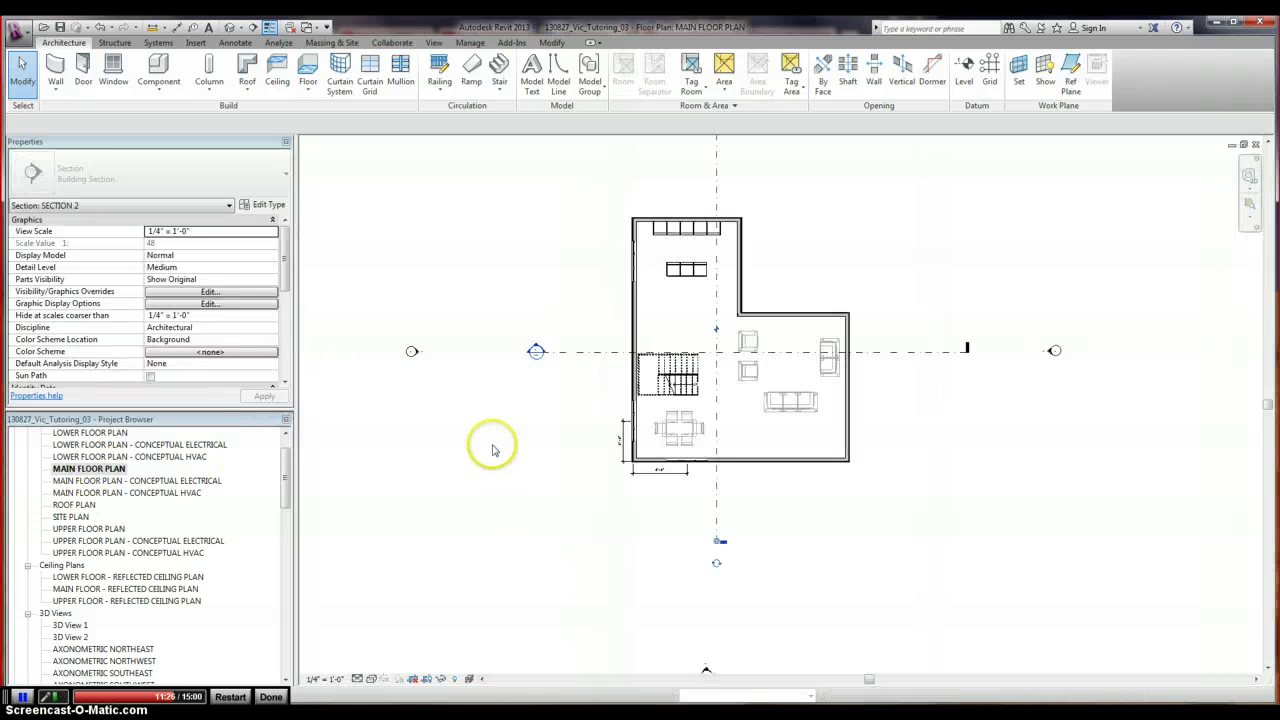
{"action": "left_click", "coordinate": [416, 355]}
{"action": "double_click", "coordinate": [418, 357]}
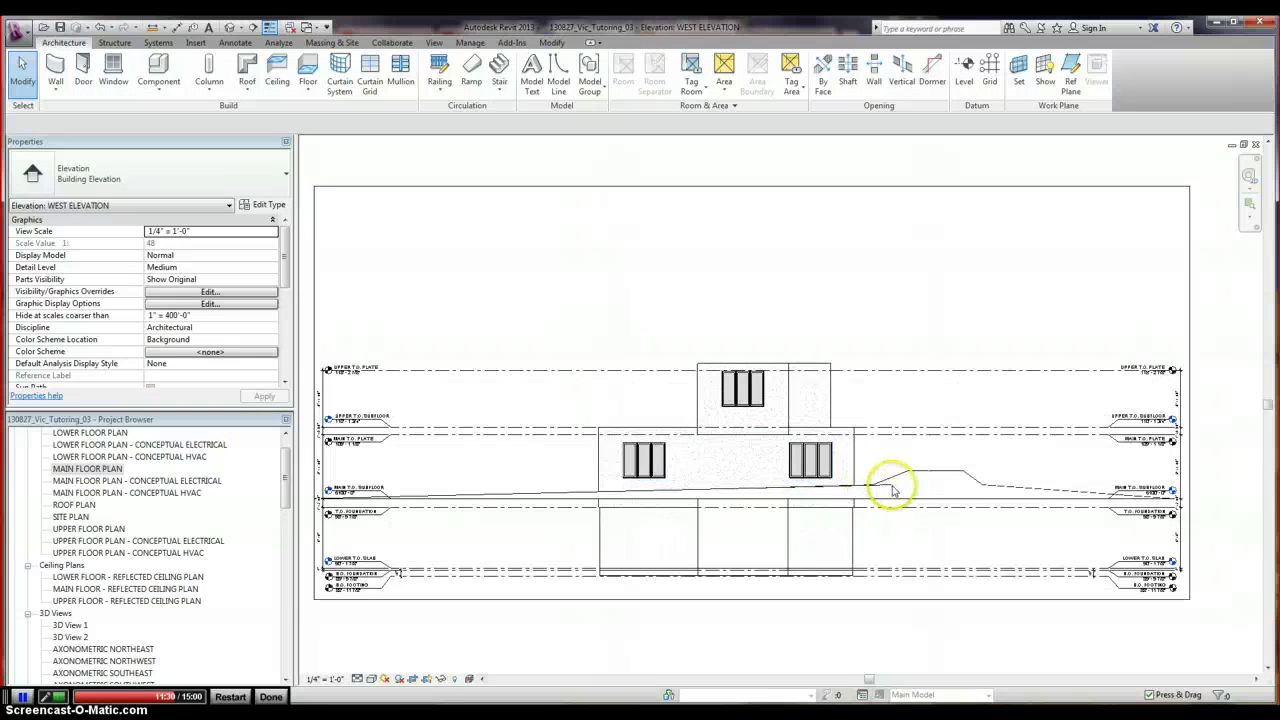
{"action": "scroll", "coordinate": [900, 480], "scroll_direction": "down", "scroll_amount": 1}
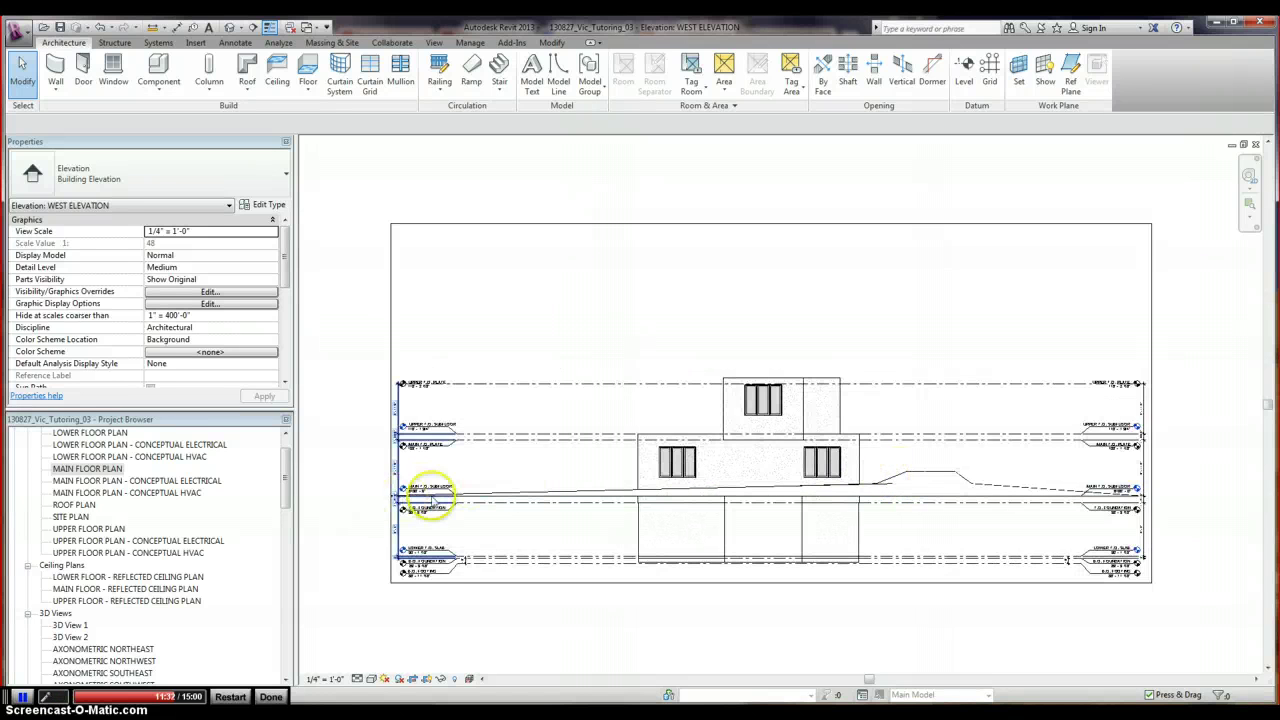
{"action": "scroll", "coordinate": [403, 495], "scroll_direction": "up", "scroll_amount": 1}
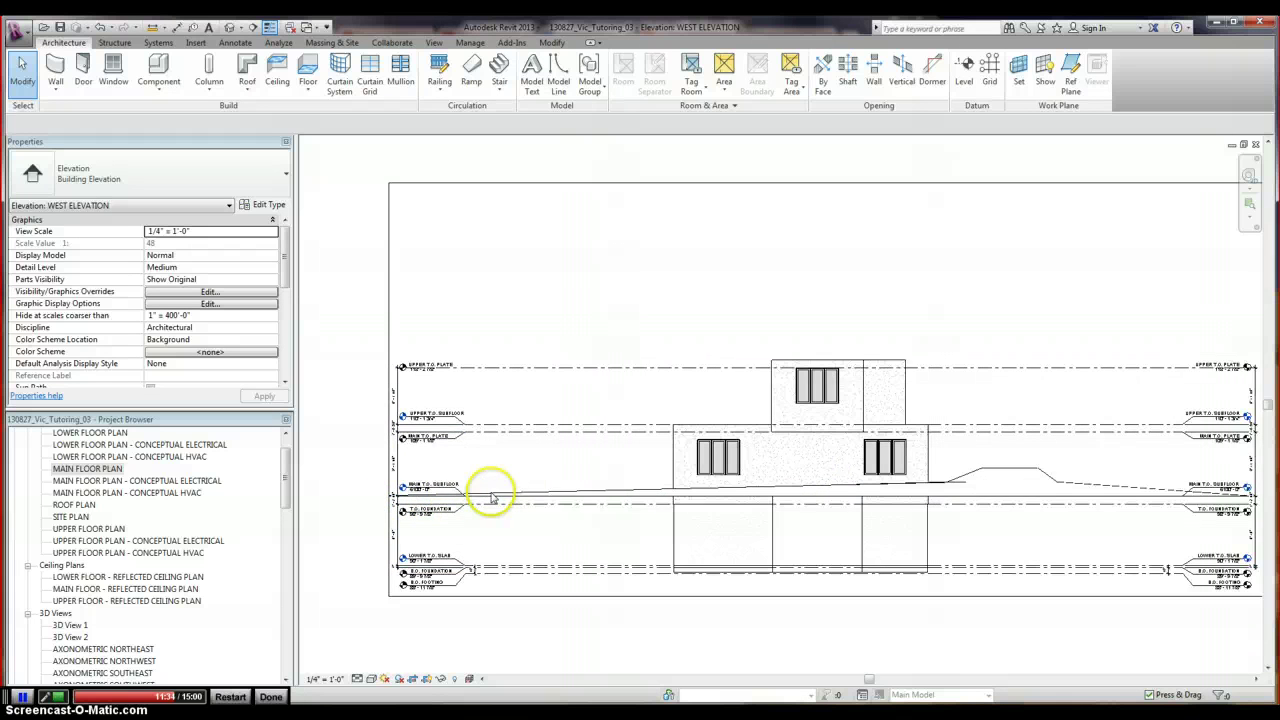
{"action": "scroll", "coordinate": [440, 495], "scroll_direction": "down", "scroll_amount": 1}
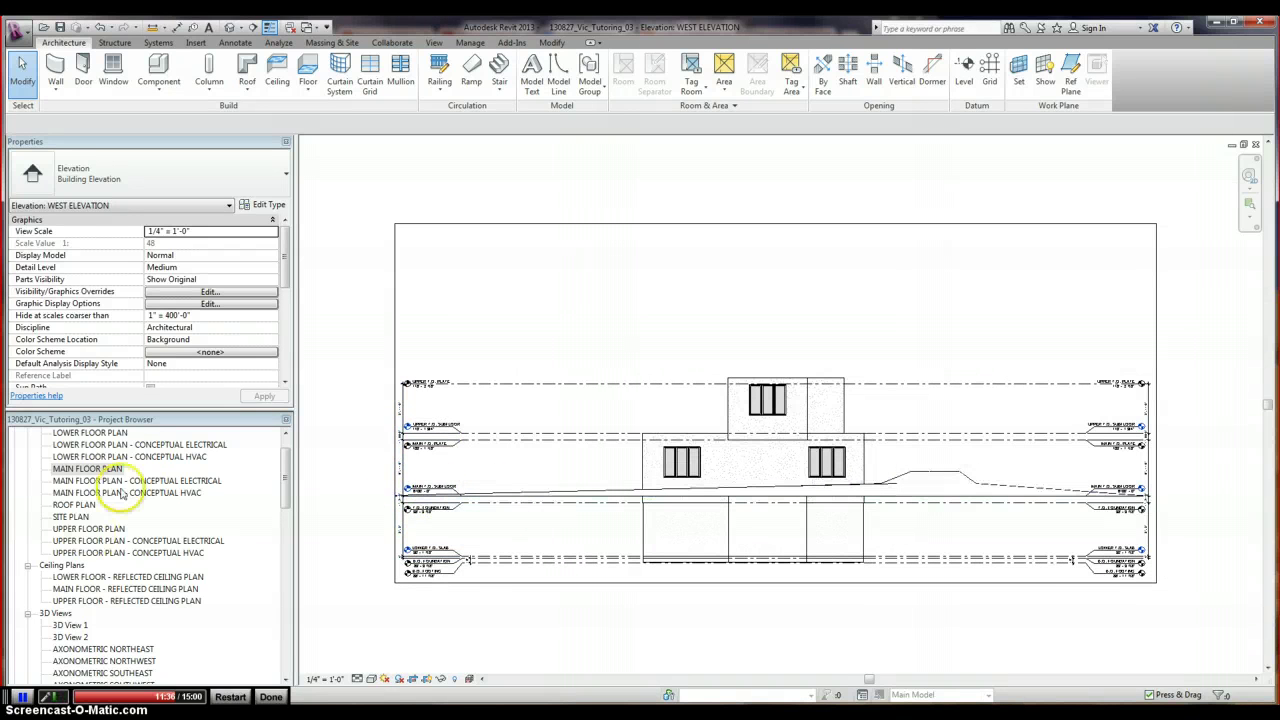
Open the Site Plan and briefly select the lot boundary lines
{"action": "double_click", "coordinate": [90, 468]}
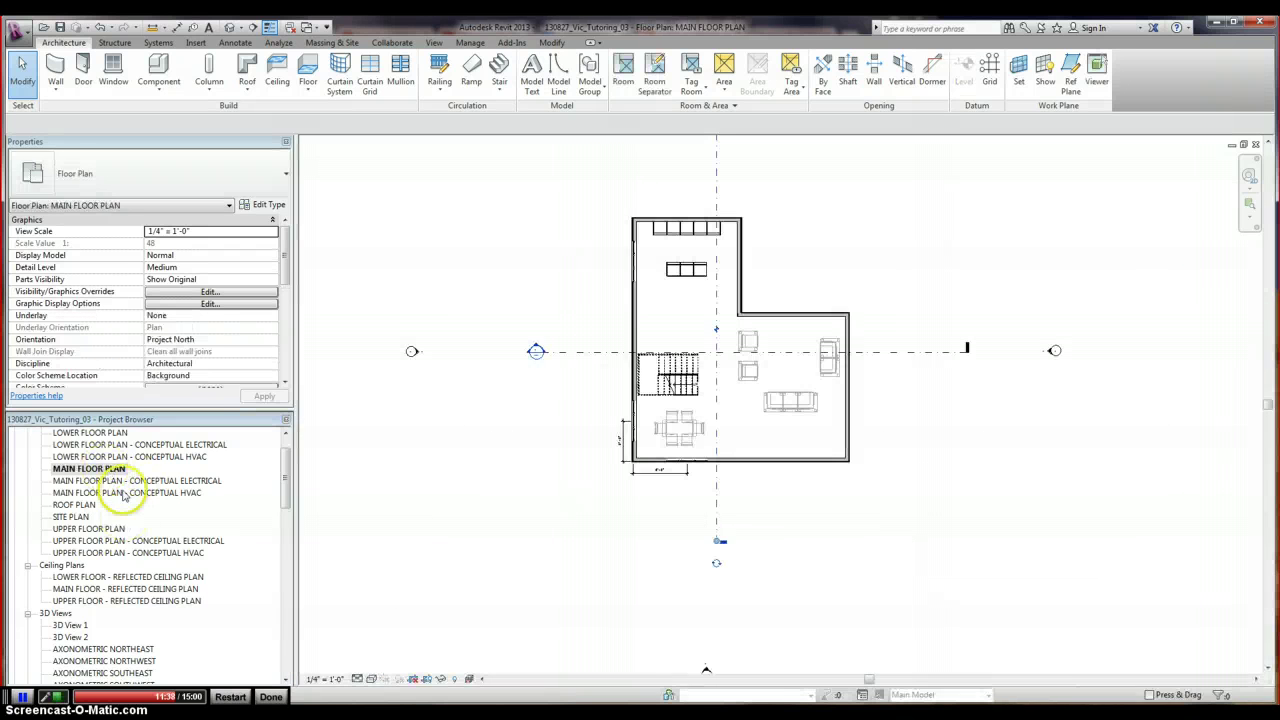
{"action": "double_click", "coordinate": [74, 517]}
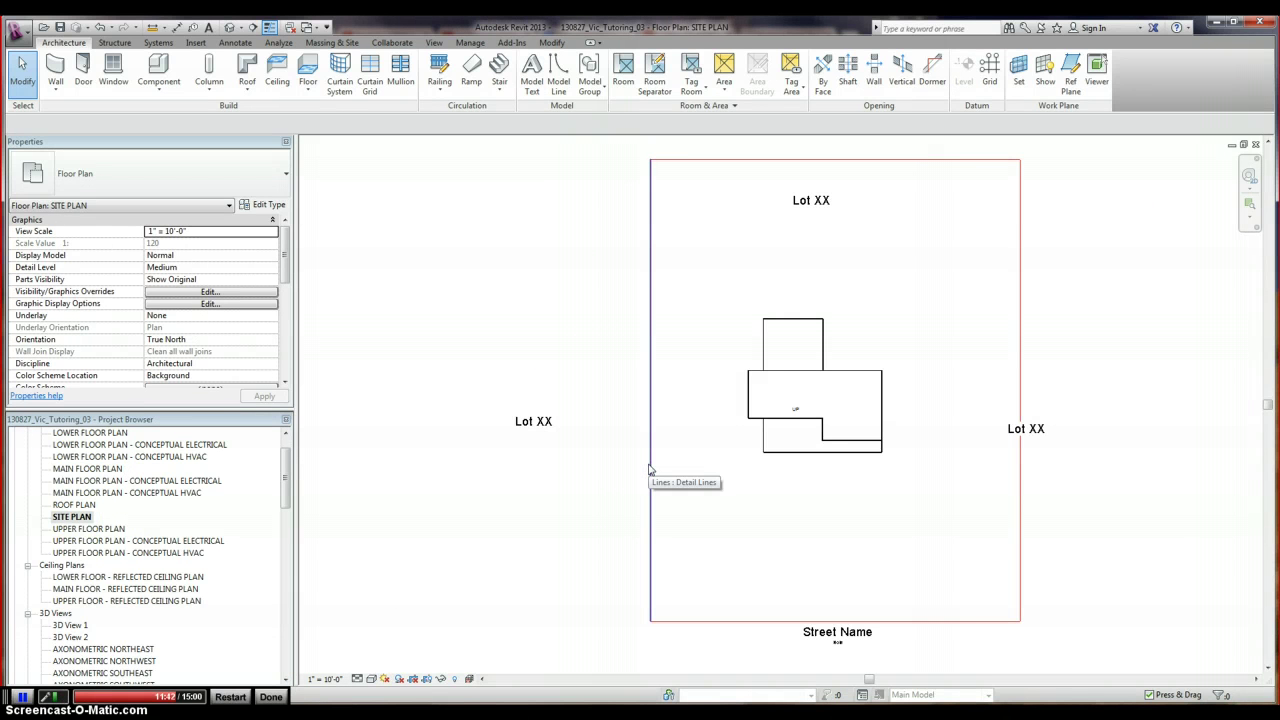
{"action": "key", "text": "Tab"}
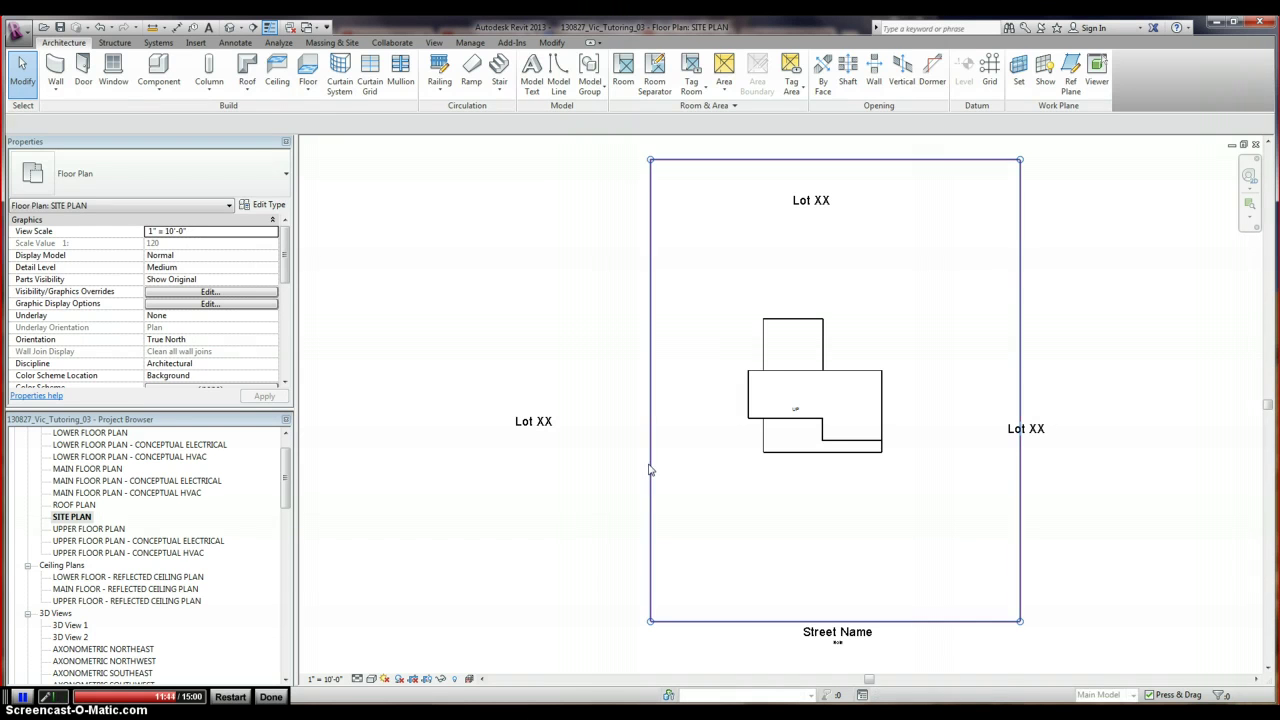
{"action": "left_click", "coordinate": [648, 469]}
{"action": "left_click", "coordinate": [533, 519]}
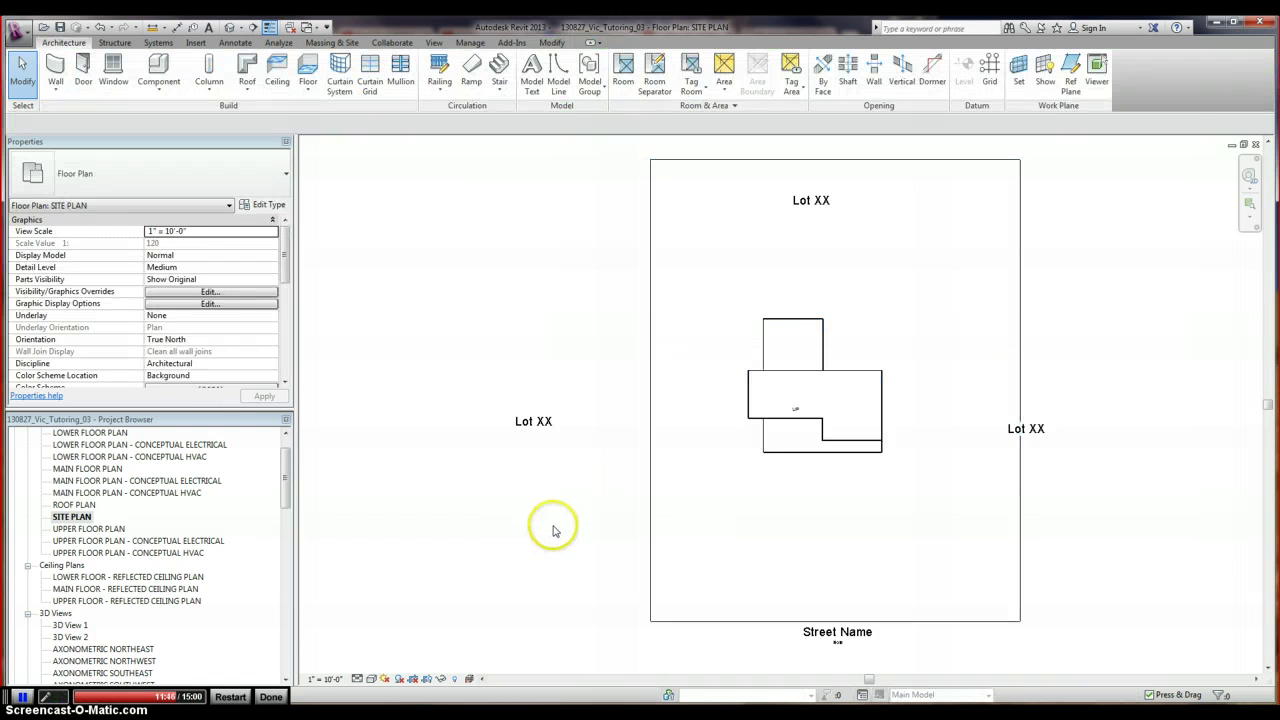
Edit the toposurface and bring up options for an interior 6102' point
{"action": "left_click", "coordinate": [648, 482]}
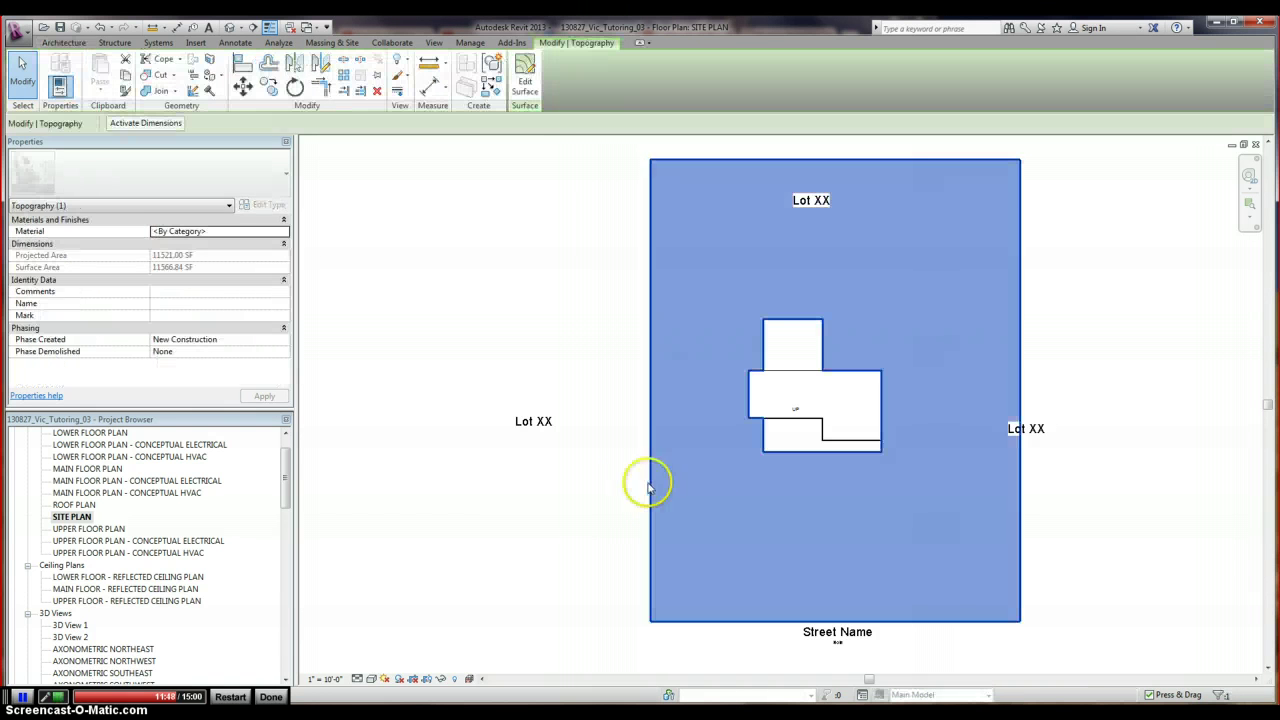
{"action": "left_click", "coordinate": [535, 95]}
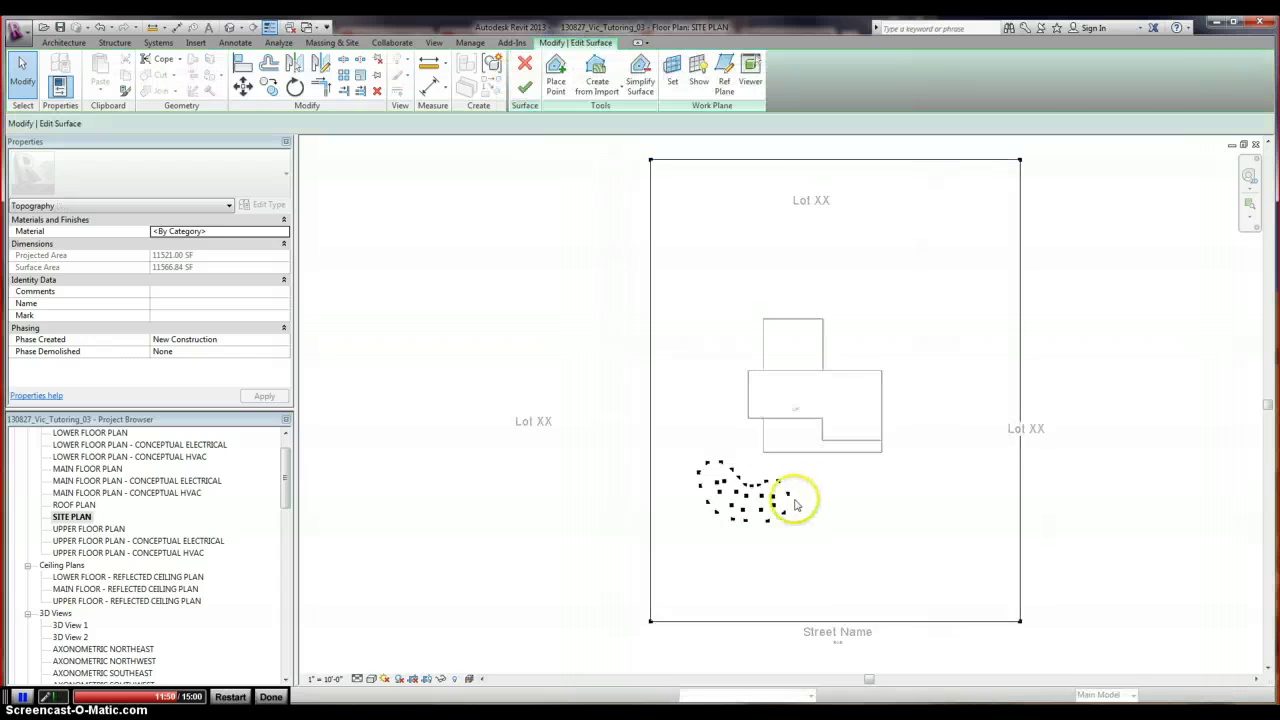
{"action": "scroll", "coordinate": [789, 505], "scroll_direction": "up", "scroll_amount": 3}
{"action": "scroll", "coordinate": [789, 505], "scroll_direction": "up", "scroll_amount": 1}
{"action": "left_click", "coordinate": [737, 459]}
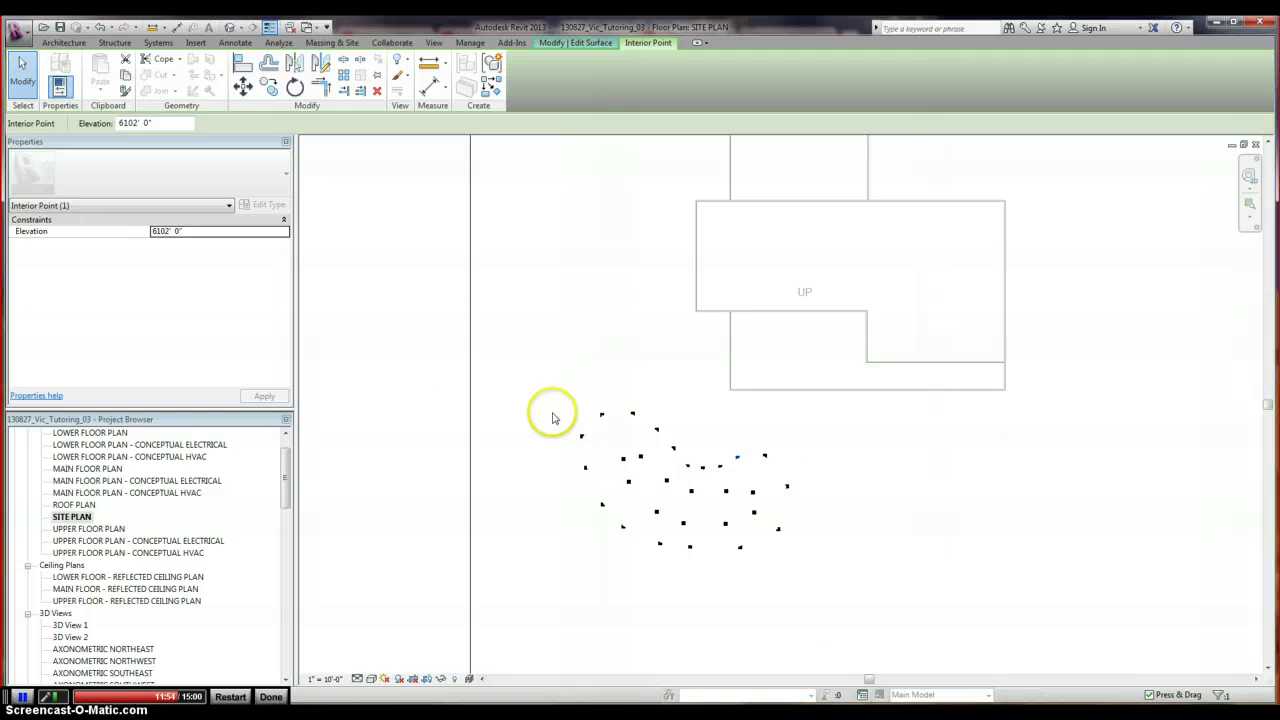
{"action": "scroll", "coordinate": [640, 440], "scroll_direction": "down", "scroll_amount": 4}
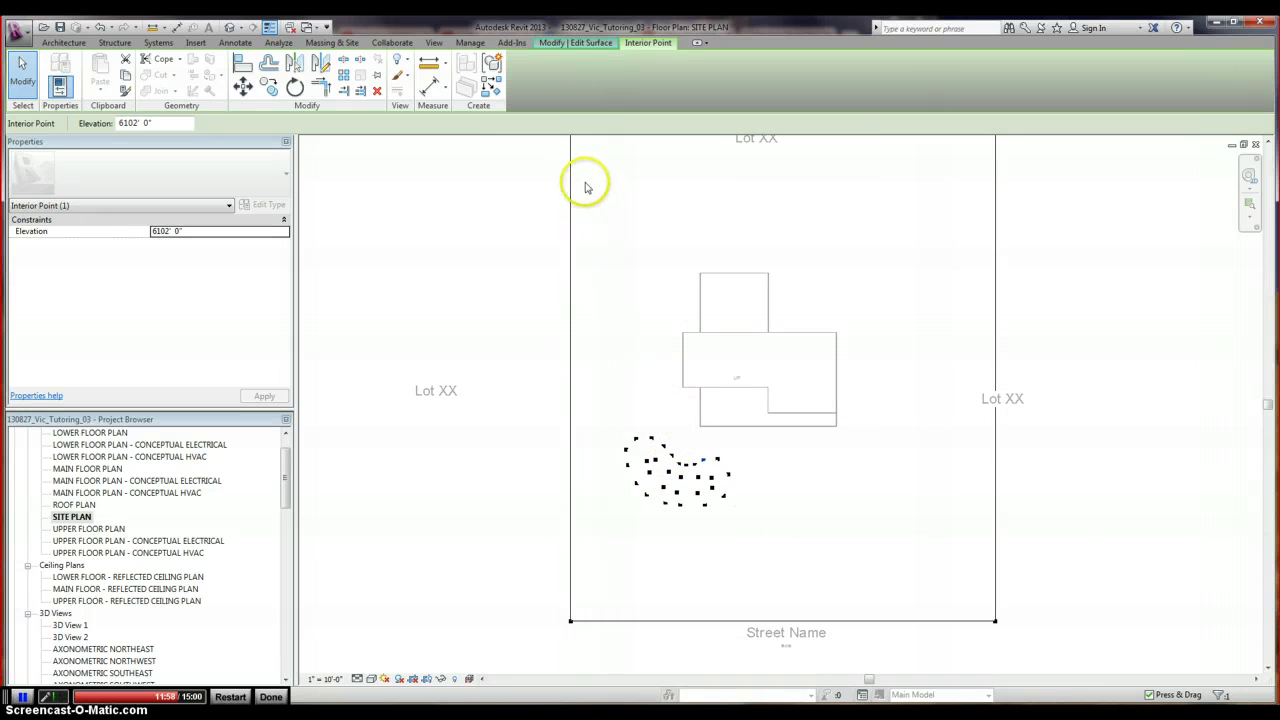
{"action": "scroll", "coordinate": [586, 187], "scroll_direction": "down", "scroll_amount": 2}
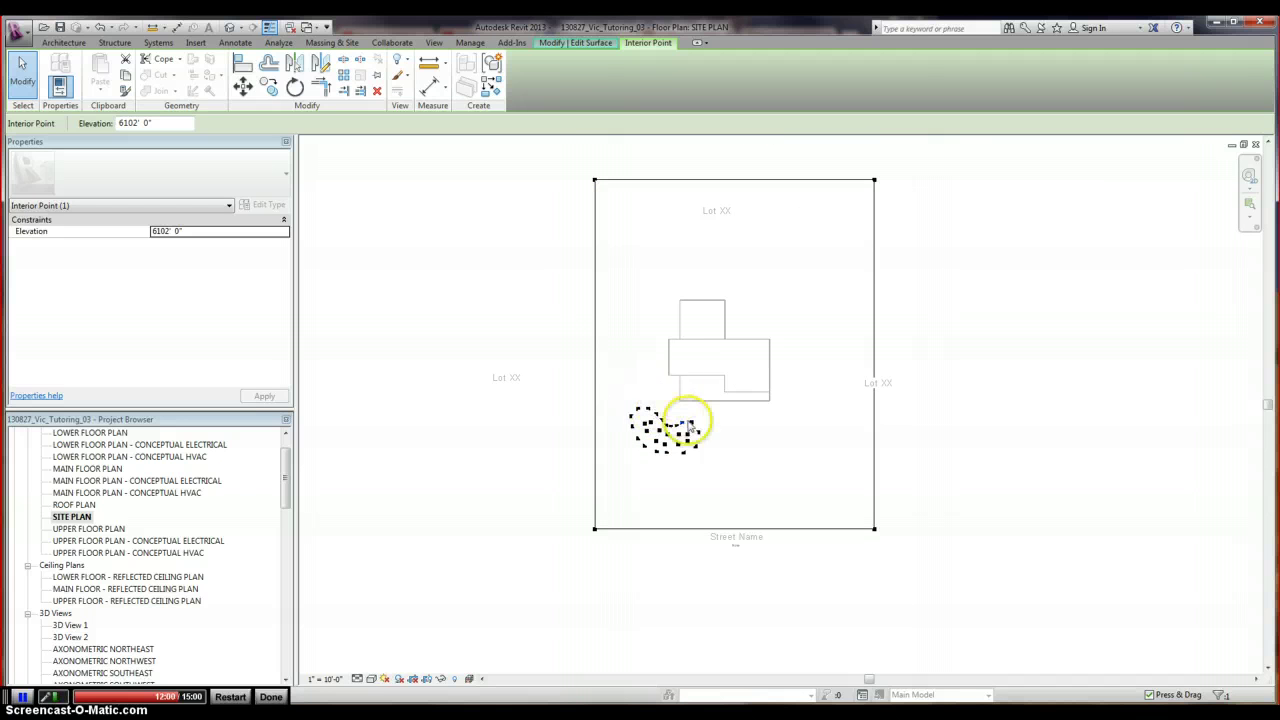
{"action": "scroll", "coordinate": [690, 381], "scroll_direction": "up", "scroll_amount": 1}
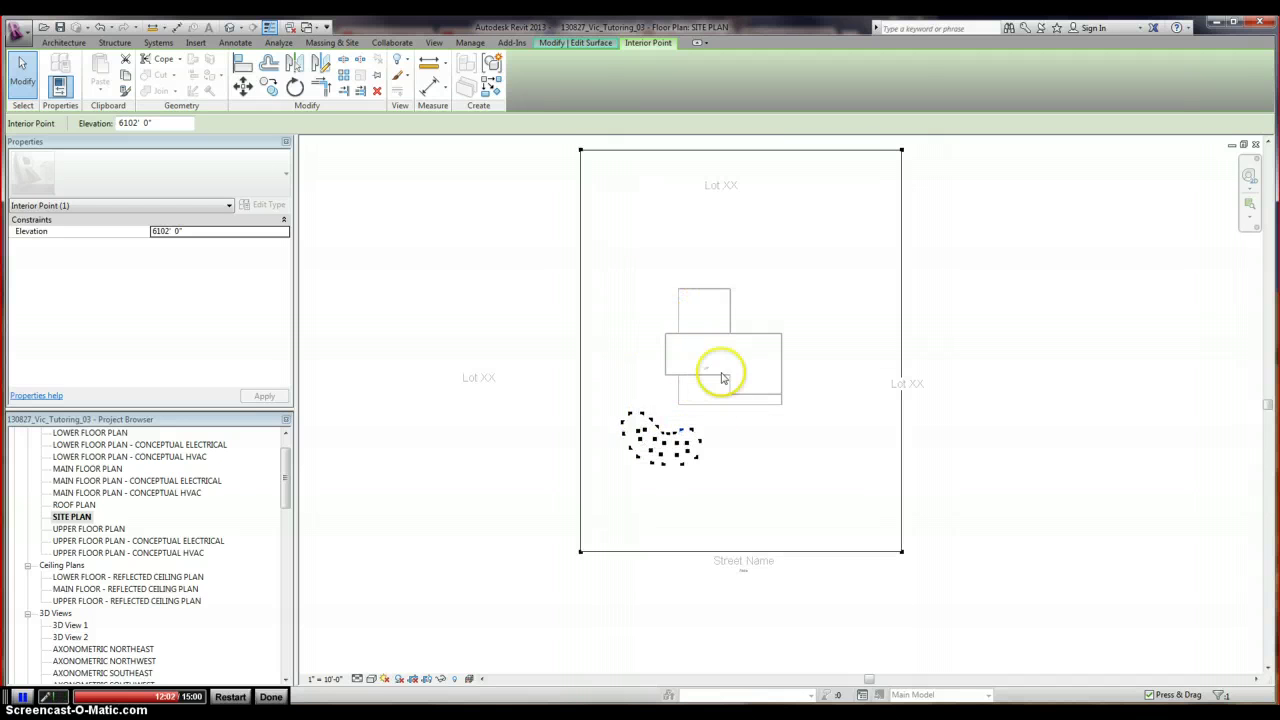
{"action": "scroll", "coordinate": [694, 414], "scroll_direction": "up", "scroll_amount": 3}
{"action": "right_click", "coordinate": [675, 440]}
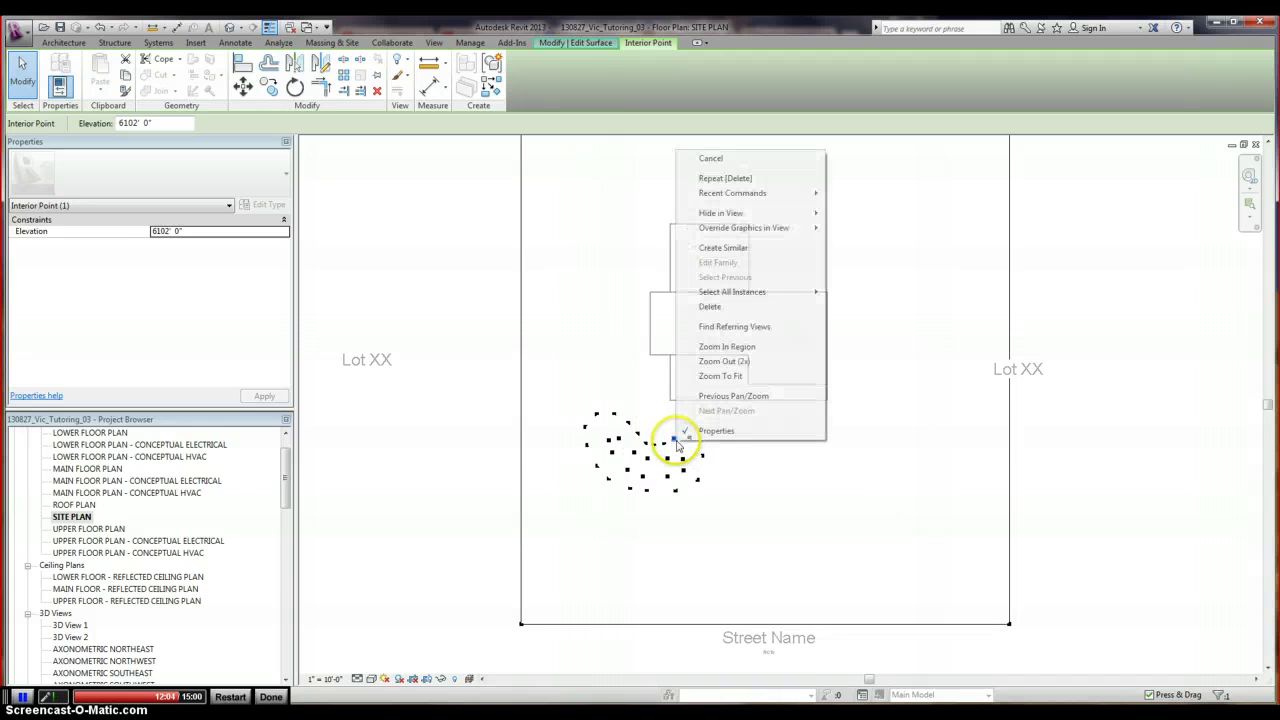
Place a ring of thirteen new 6100' topo points around the 6102' cluster
{"action": "left_click", "coordinate": [743, 249]}
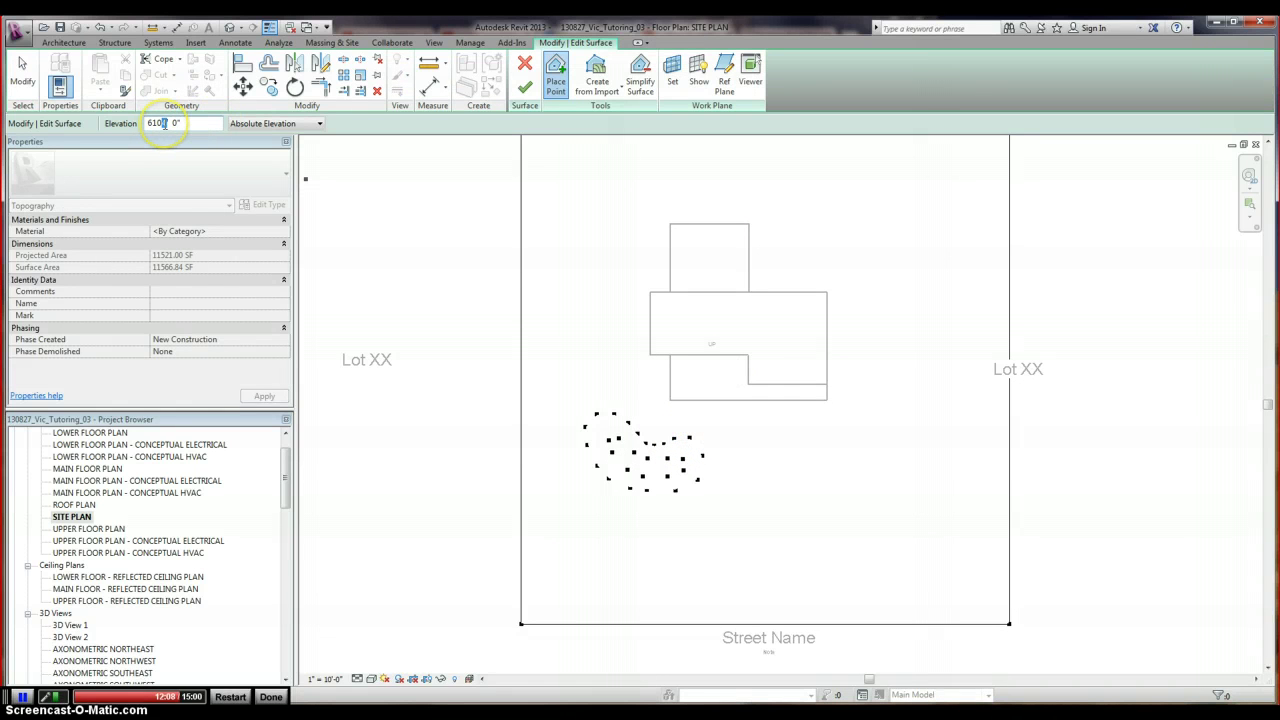
{"action": "left_click", "coordinate": [651, 432]}
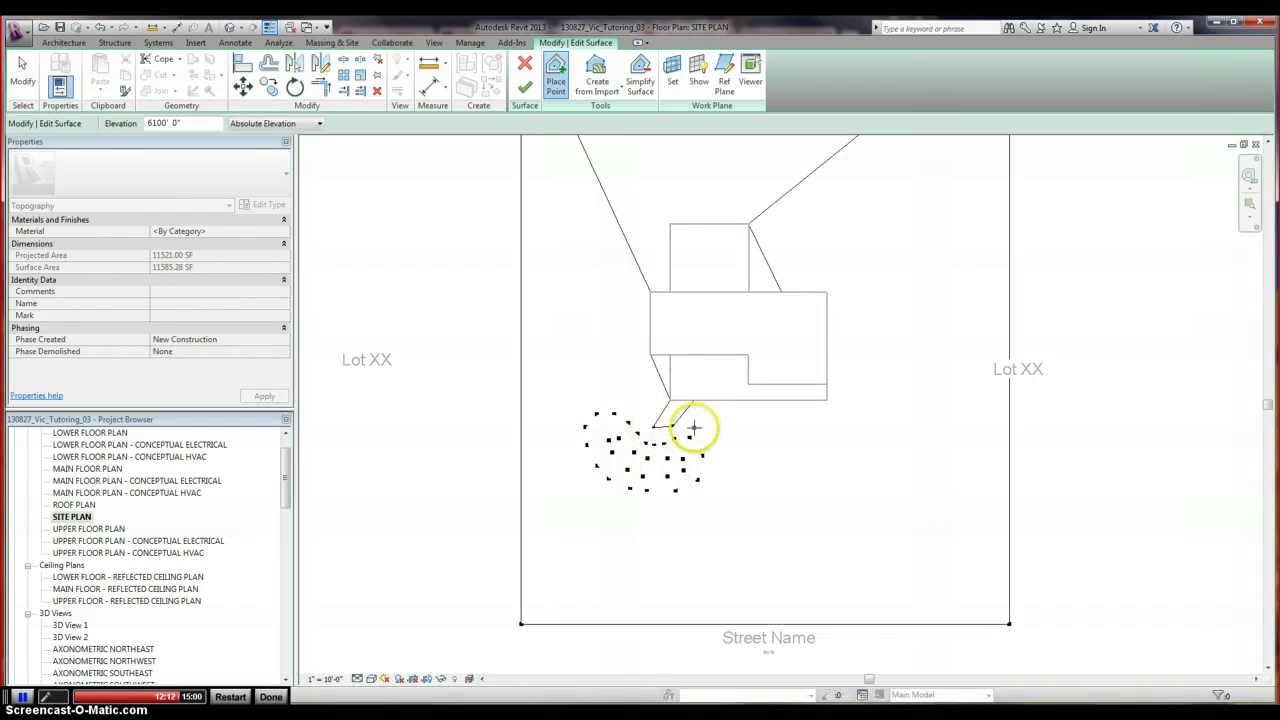
{"action": "left_click", "coordinate": [712, 441]}
{"action": "left_click", "coordinate": [715, 468]}
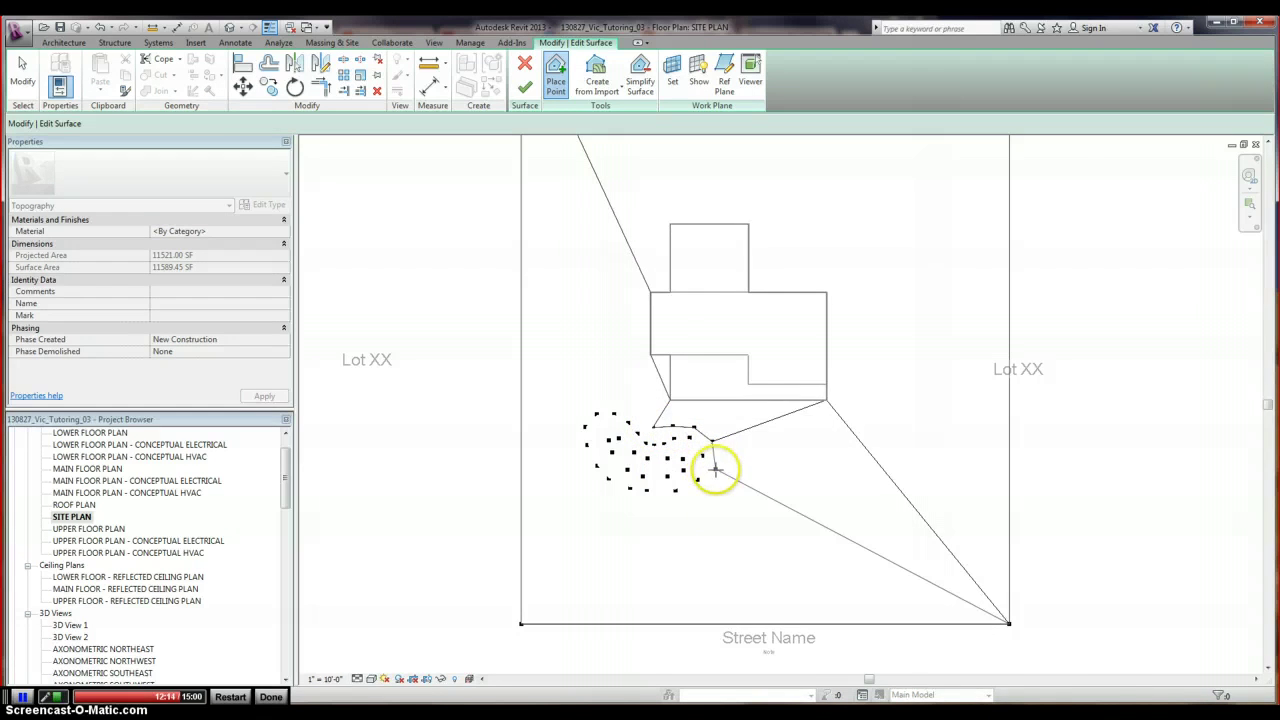
{"action": "left_click", "coordinate": [707, 497]}
{"action": "left_click", "coordinate": [676, 508]}
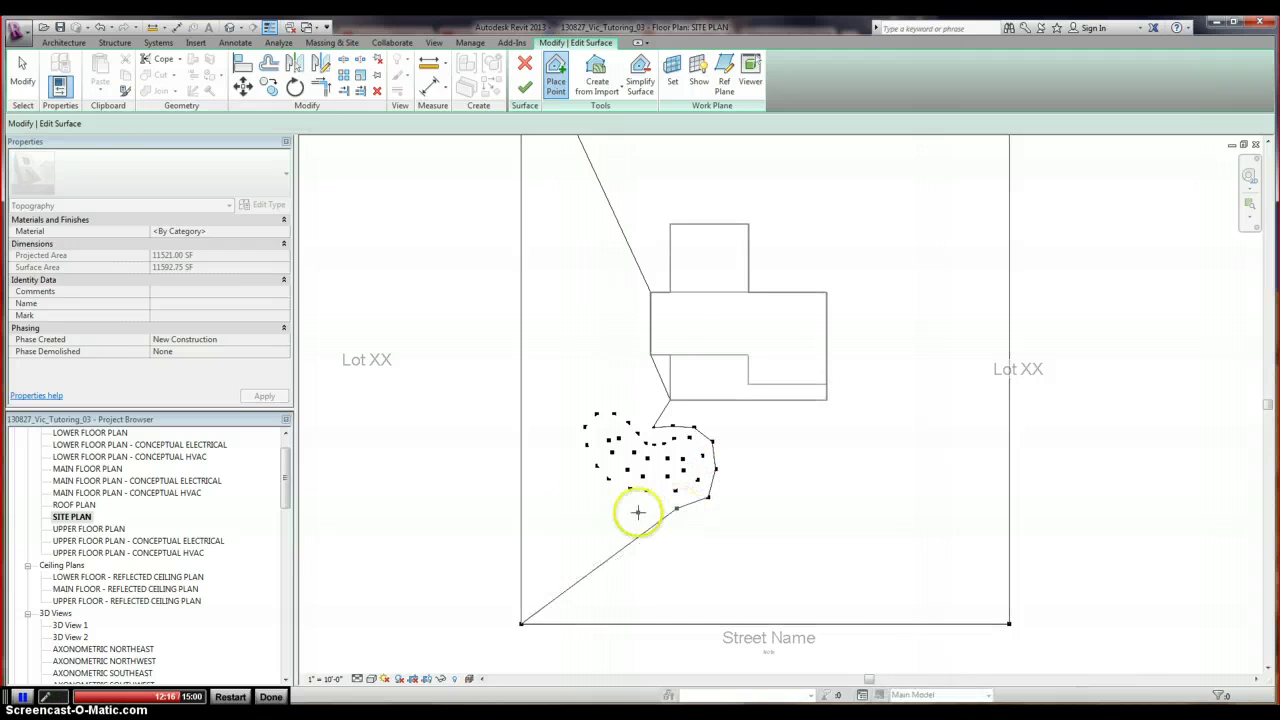
{"action": "left_click", "coordinate": [629, 511]}
{"action": "left_click", "coordinate": [601, 505]}
{"action": "left_click", "coordinate": [585, 478]}
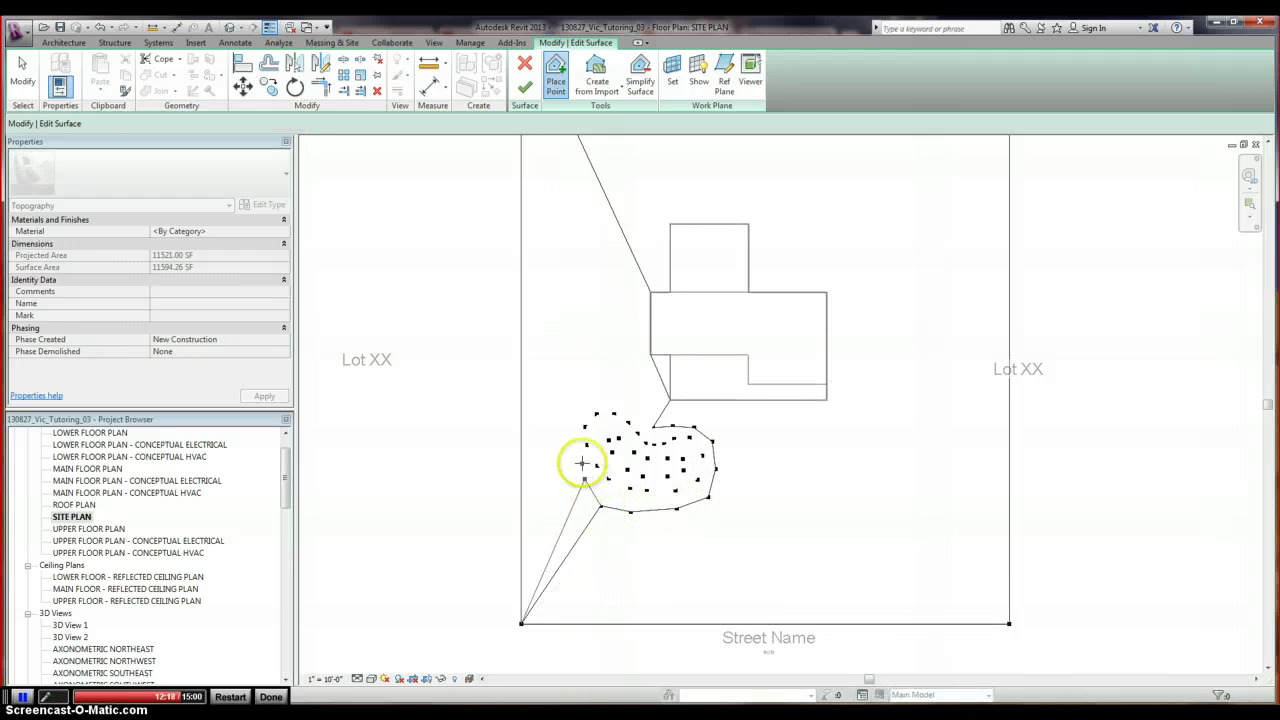
{"action": "left_click", "coordinate": [575, 451]}
{"action": "left_click", "coordinate": [582, 403]}
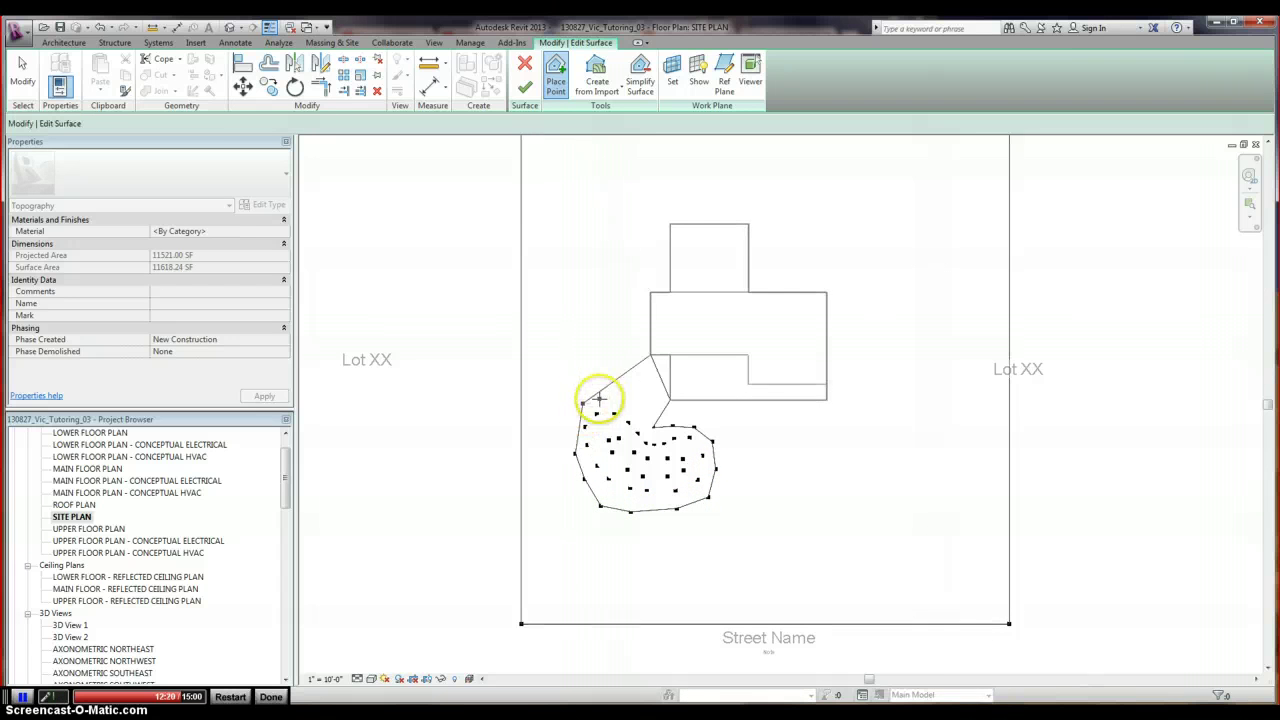
{"action": "left_click", "coordinate": [606, 398]}
{"action": "left_click", "coordinate": [635, 411]}
{"action": "left_click", "coordinate": [646, 424]}
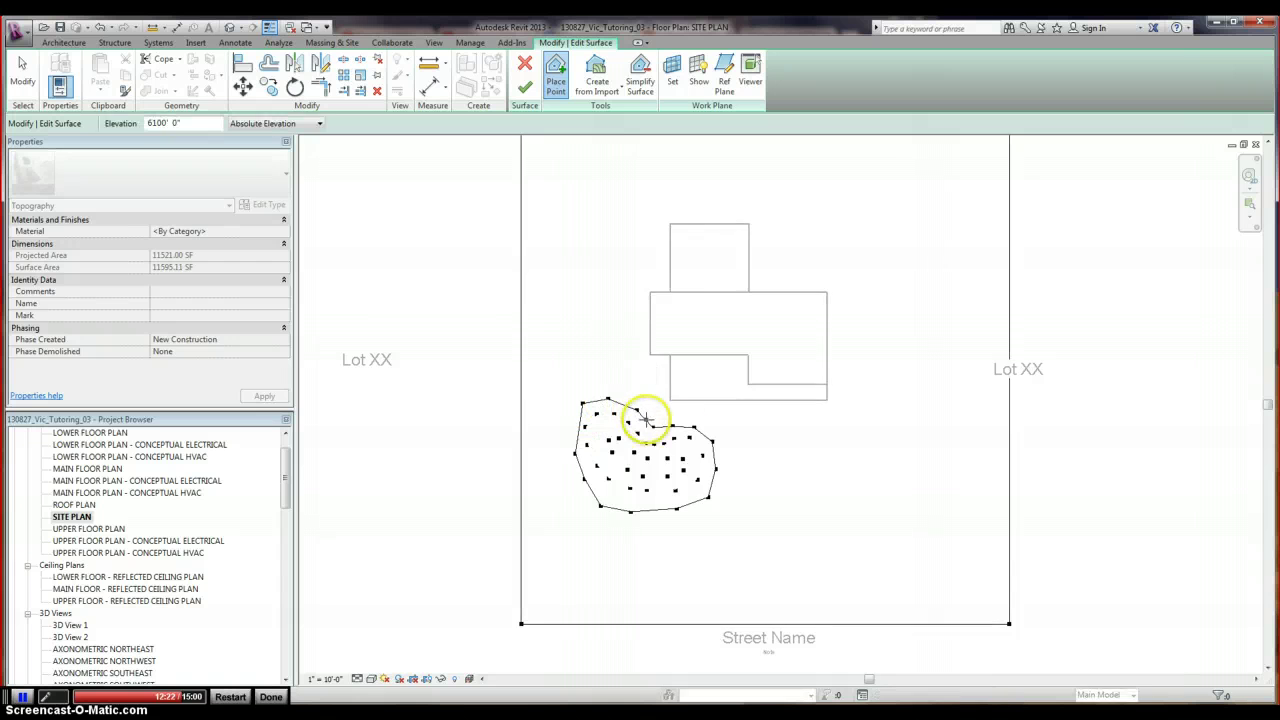
{"action": "scroll", "coordinate": [646, 420], "scroll_direction": "up", "scroll_amount": 2}
Finish the surface edit and inspect the raised mound in the West Elevation
{"action": "left_click", "coordinate": [524, 89]}
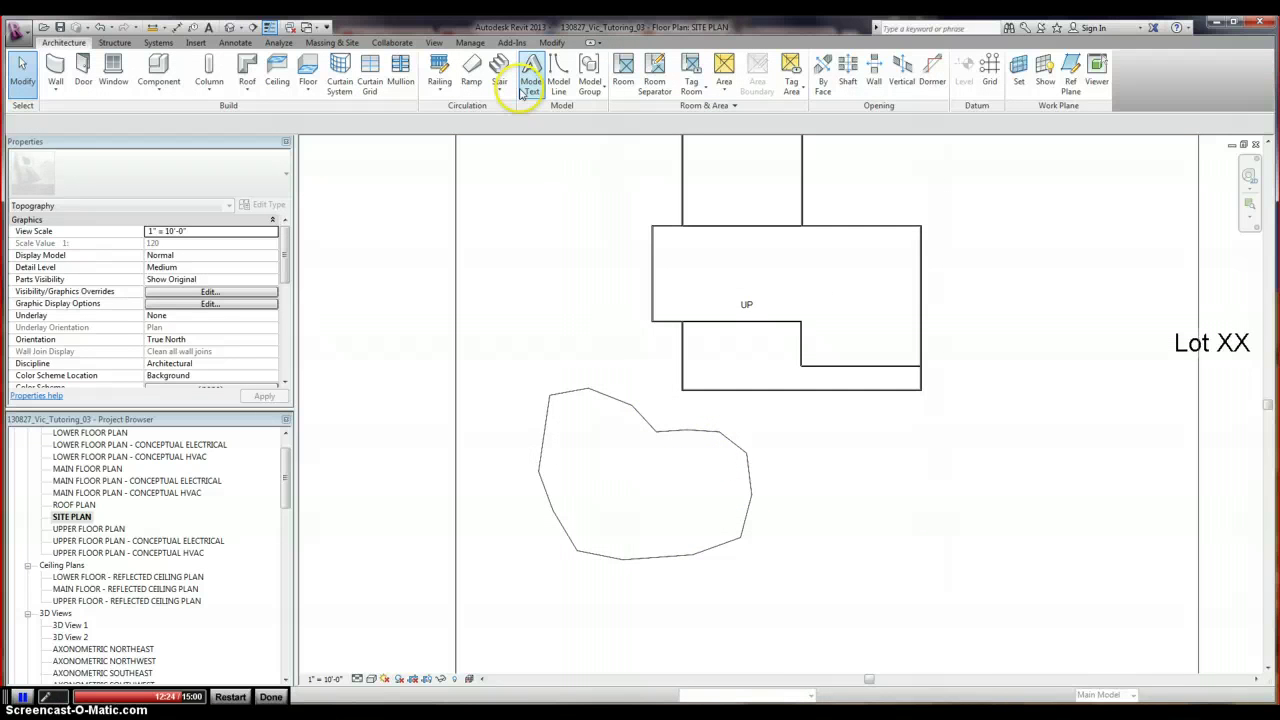
{"action": "scroll", "coordinate": [714, 533], "scroll_direction": "down", "scroll_amount": 3}
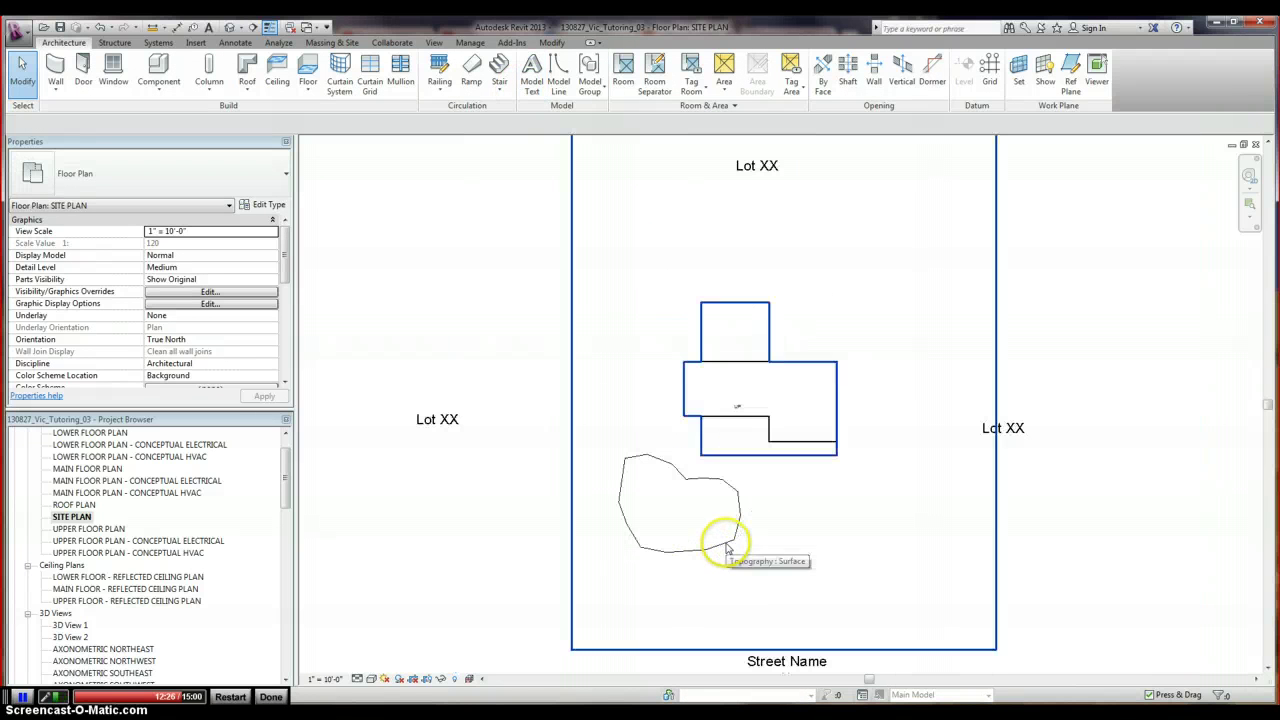
{"action": "double_click", "coordinate": [88, 468]}
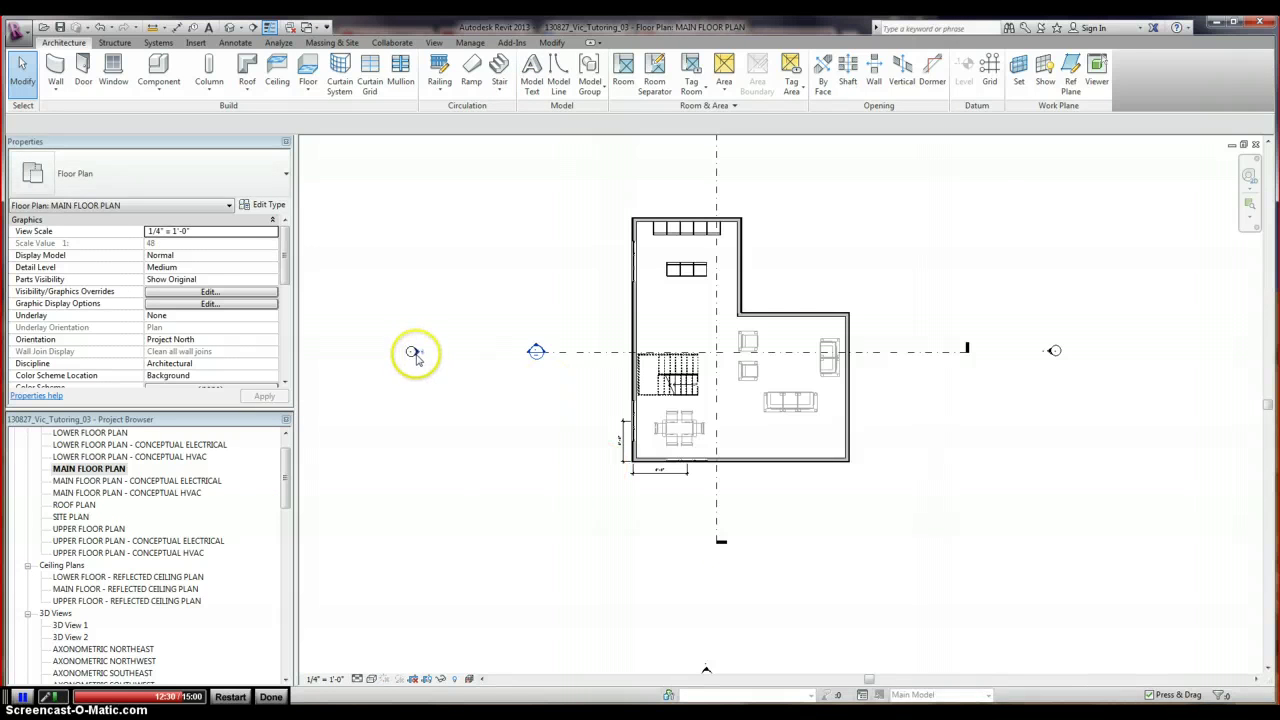
{"action": "double_click", "coordinate": [414, 354]}
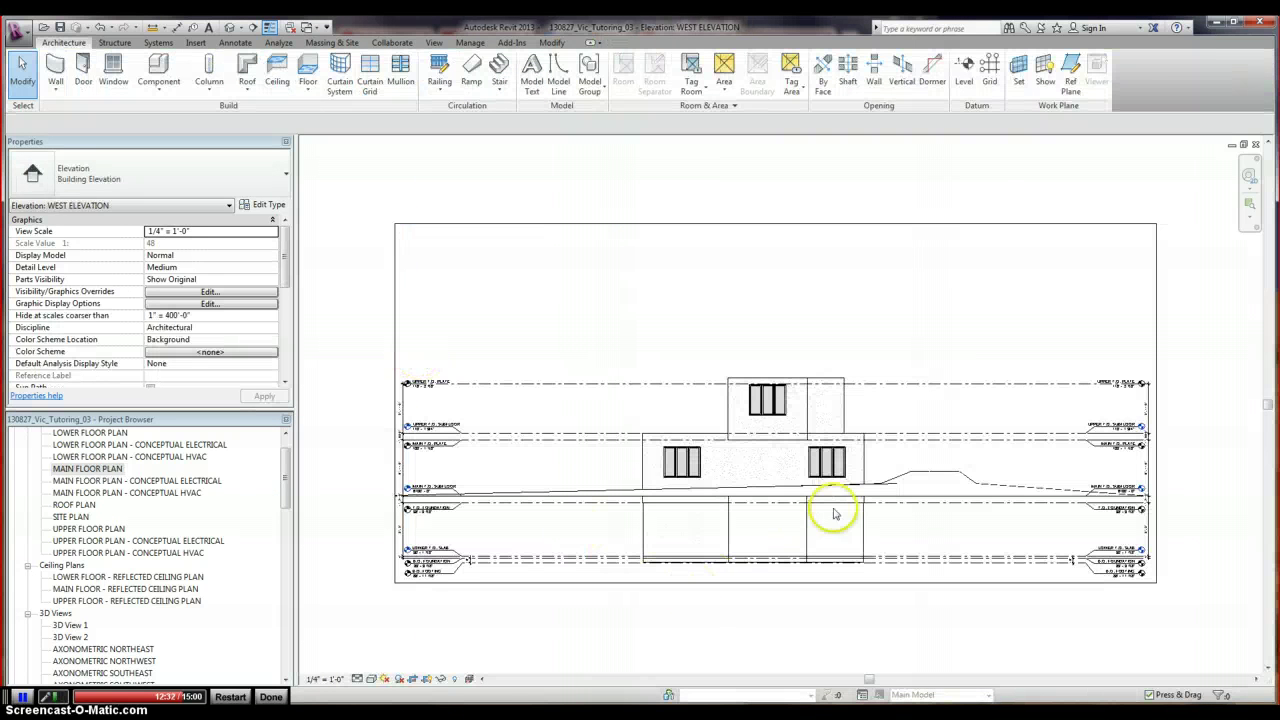
{"action": "scroll", "coordinate": [835, 514], "scroll_direction": "up", "scroll_amount": 2}
{"action": "scroll", "coordinate": [897, 517], "scroll_direction": "up", "scroll_amount": 2}
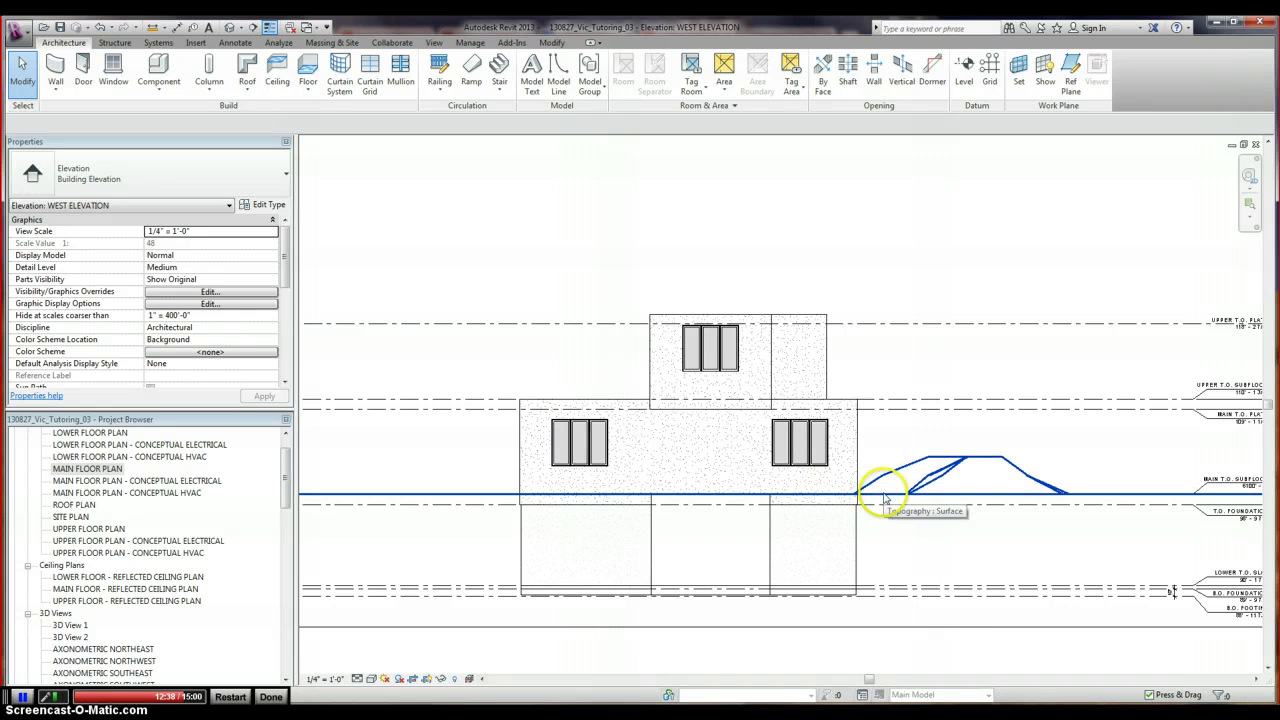
{"action": "left_click", "coordinate": [884, 498]}
{"action": "scroll", "coordinate": [1206, 506], "scroll_direction": "up", "scroll_amount": 1}
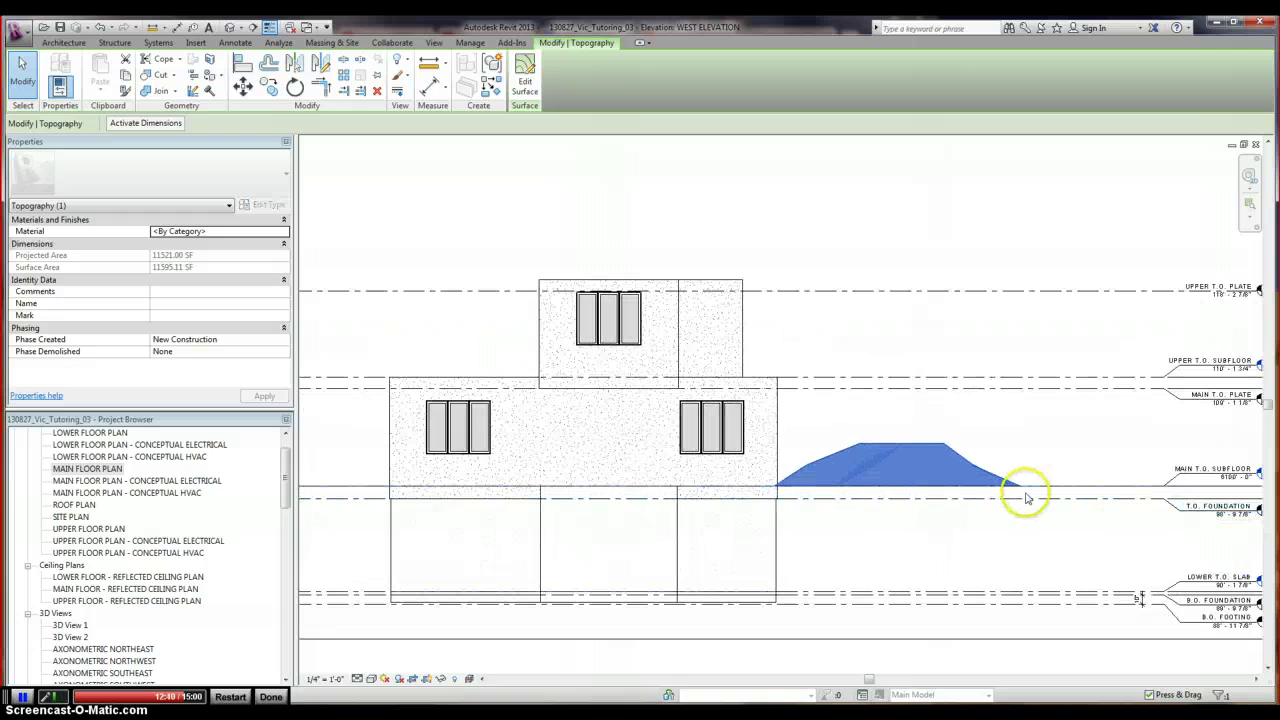
{"action": "middle_click_drag", "start_coordinate": [1160, 519], "coordinate": [1133, 515]}
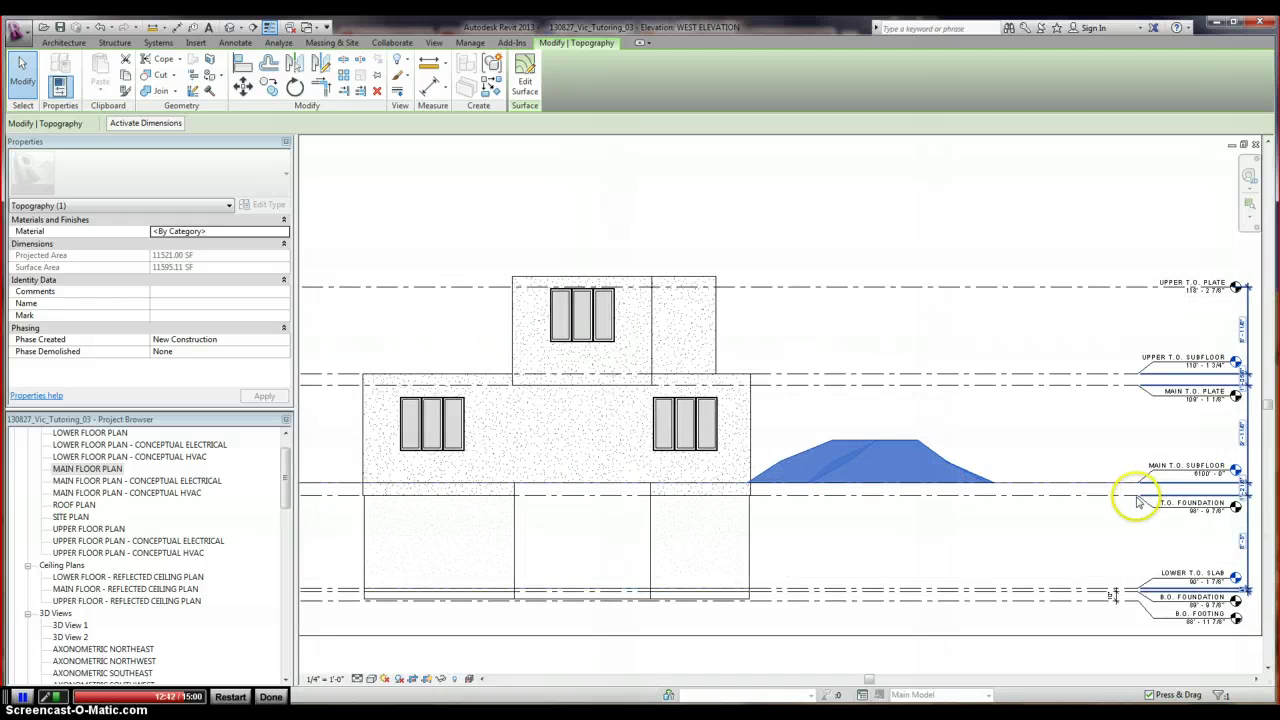
Select and deselect the T.O. Foundation level, then pan the west elevation
{"action": "left_click", "coordinate": [1176, 520]}
{"action": "scroll", "coordinate": [1176, 520], "scroll_direction": "up", "scroll_amount": 3}
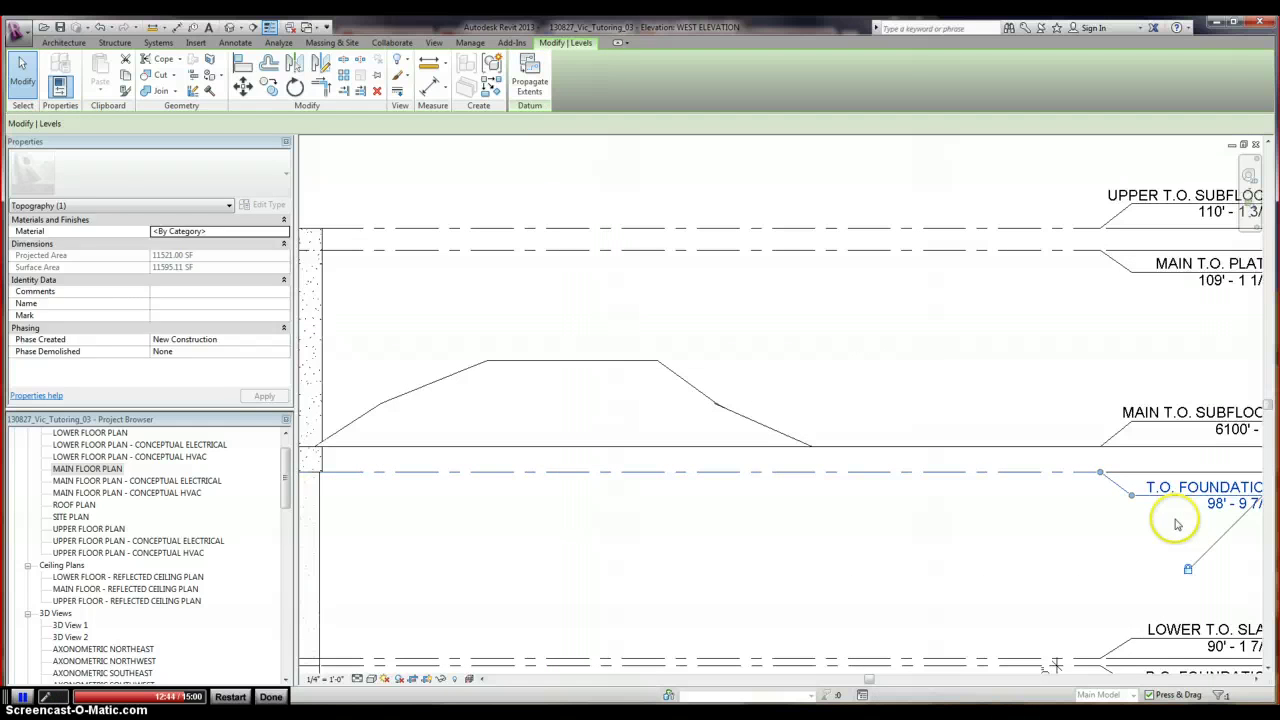
{"action": "left_click", "coordinate": [712, 405]}
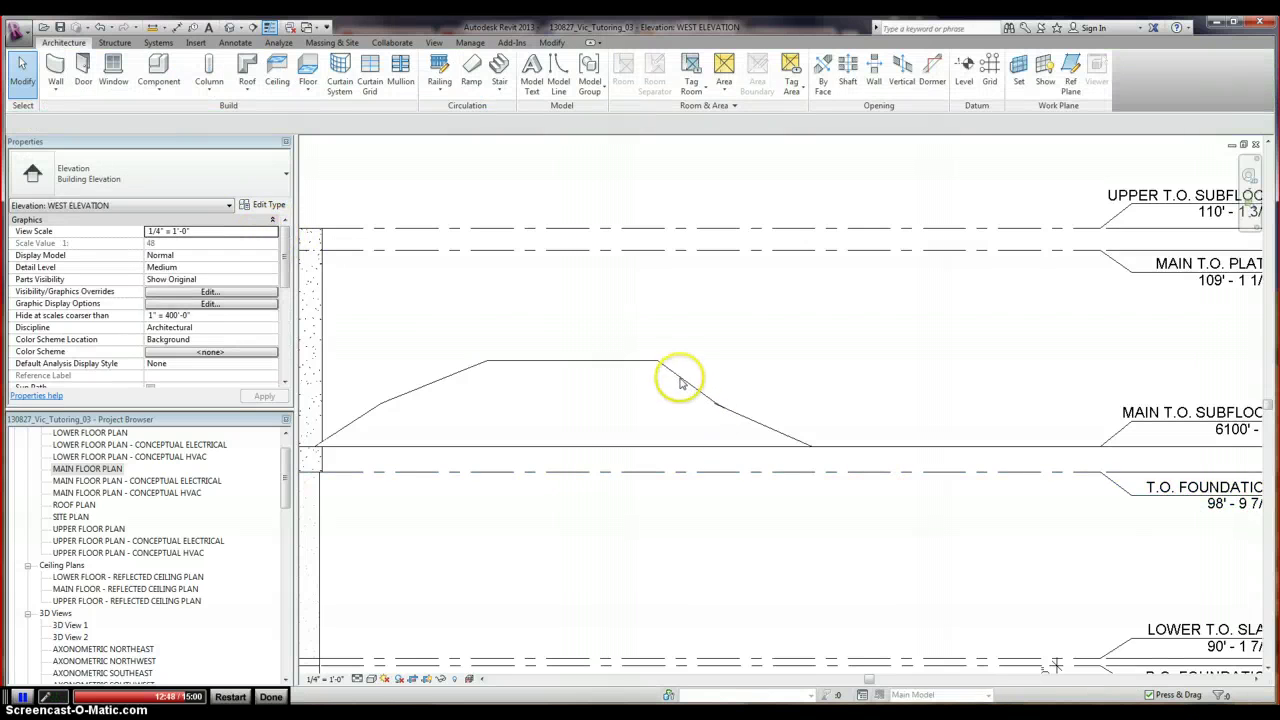
{"action": "scroll", "coordinate": [680, 383], "scroll_direction": "down", "scroll_amount": 3}
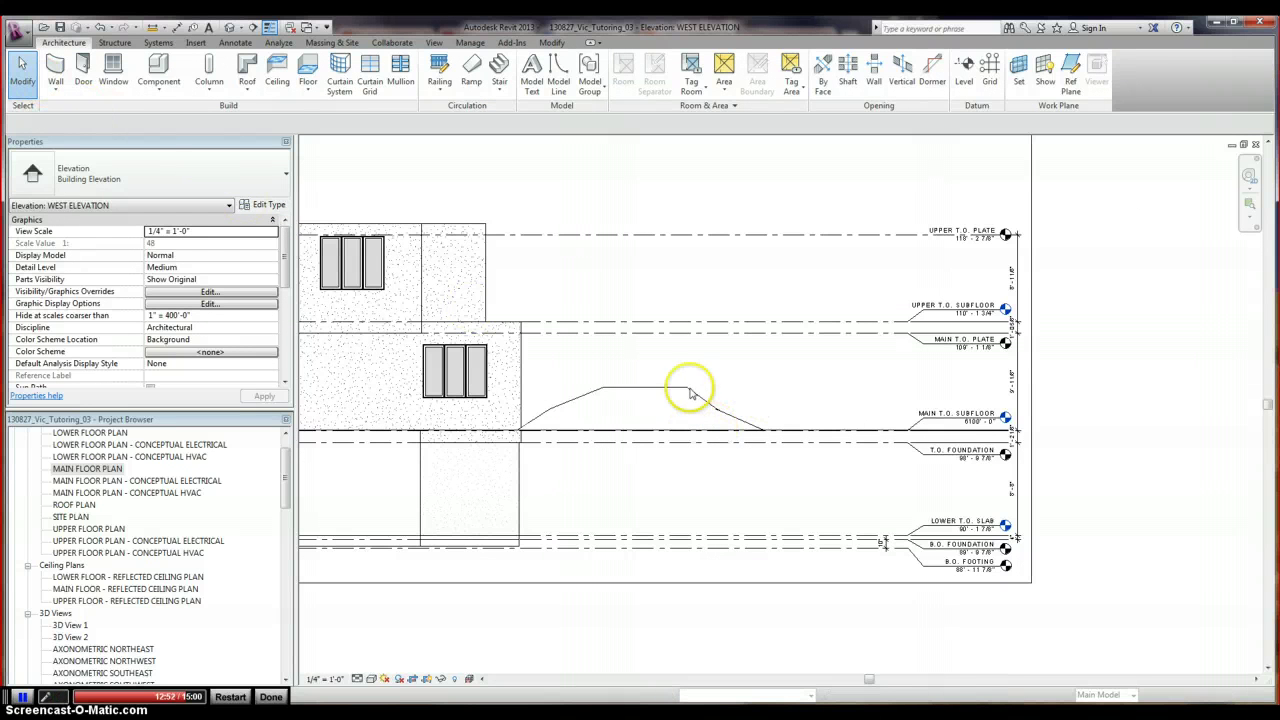
{"action": "left_click_drag", "start_coordinate": [798, 388], "coordinate": [668, 392]}
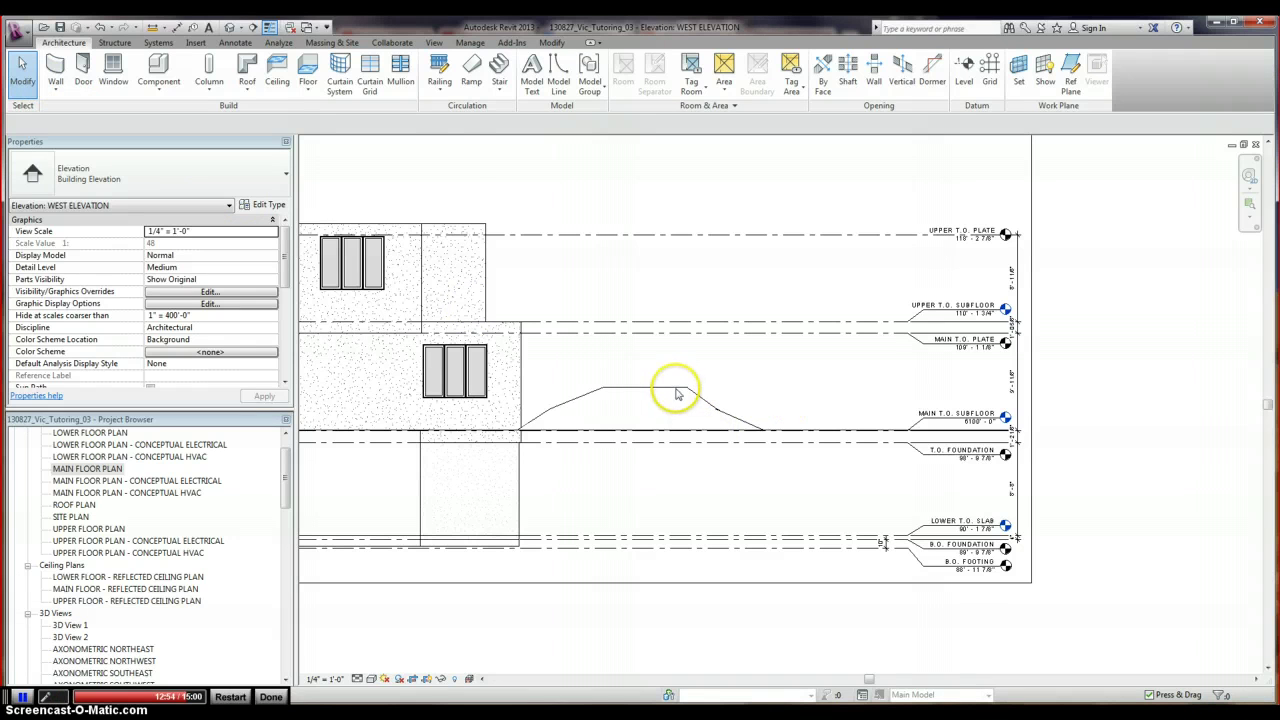
Check the toposurface in the Default 3D View, then return via West Elevation to Main Floor Plan
{"action": "left_click", "coordinate": [304, 28]}
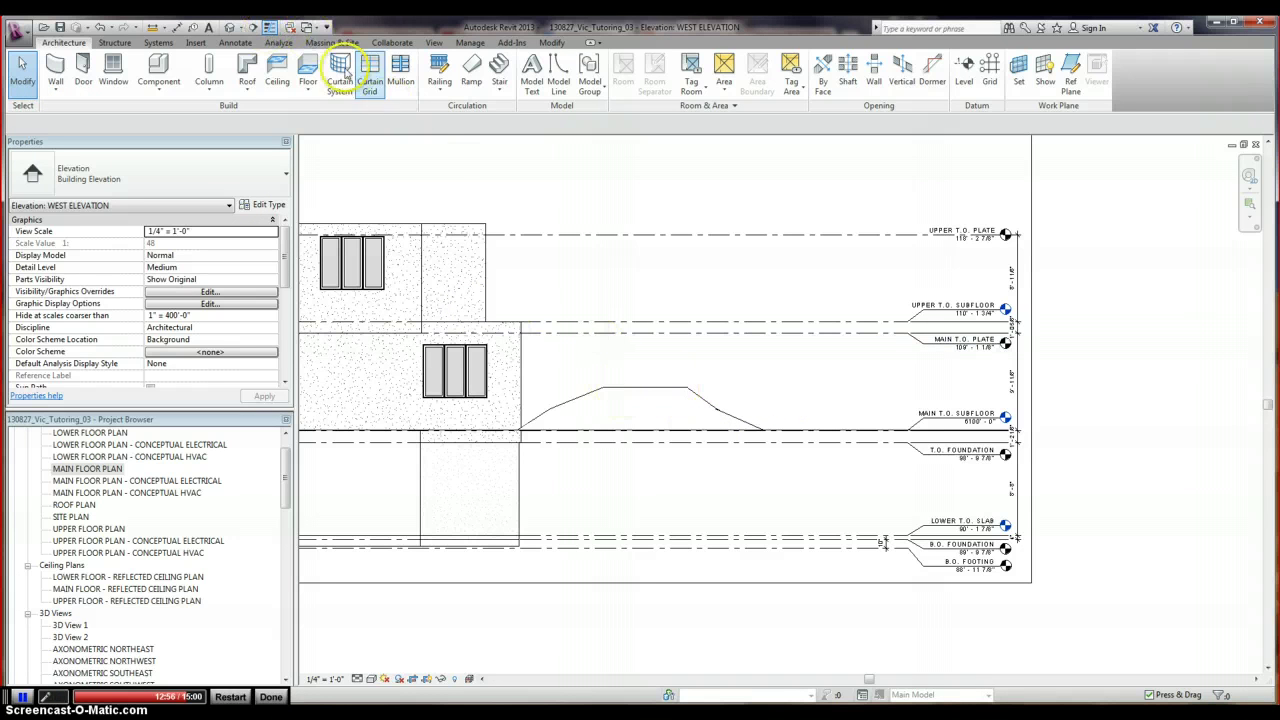
{"action": "left_click", "coordinate": [230, 28]}
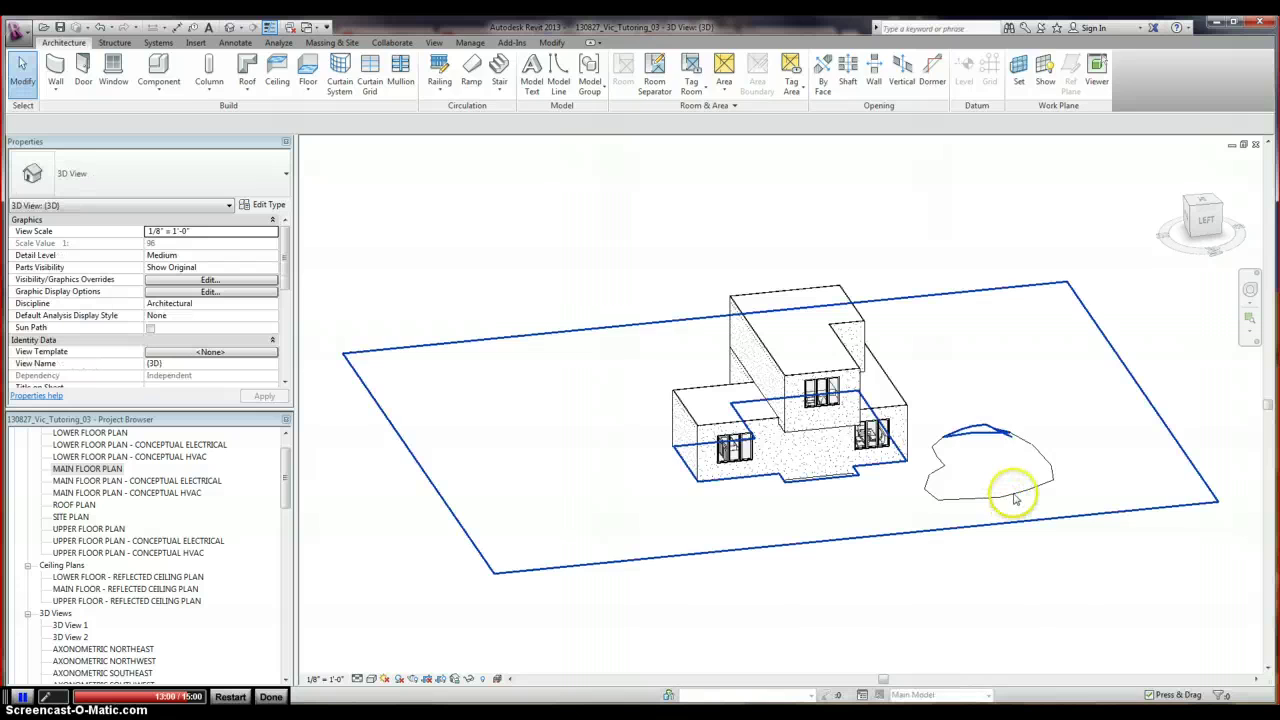
{"action": "left_click", "coordinate": [1010, 520]}
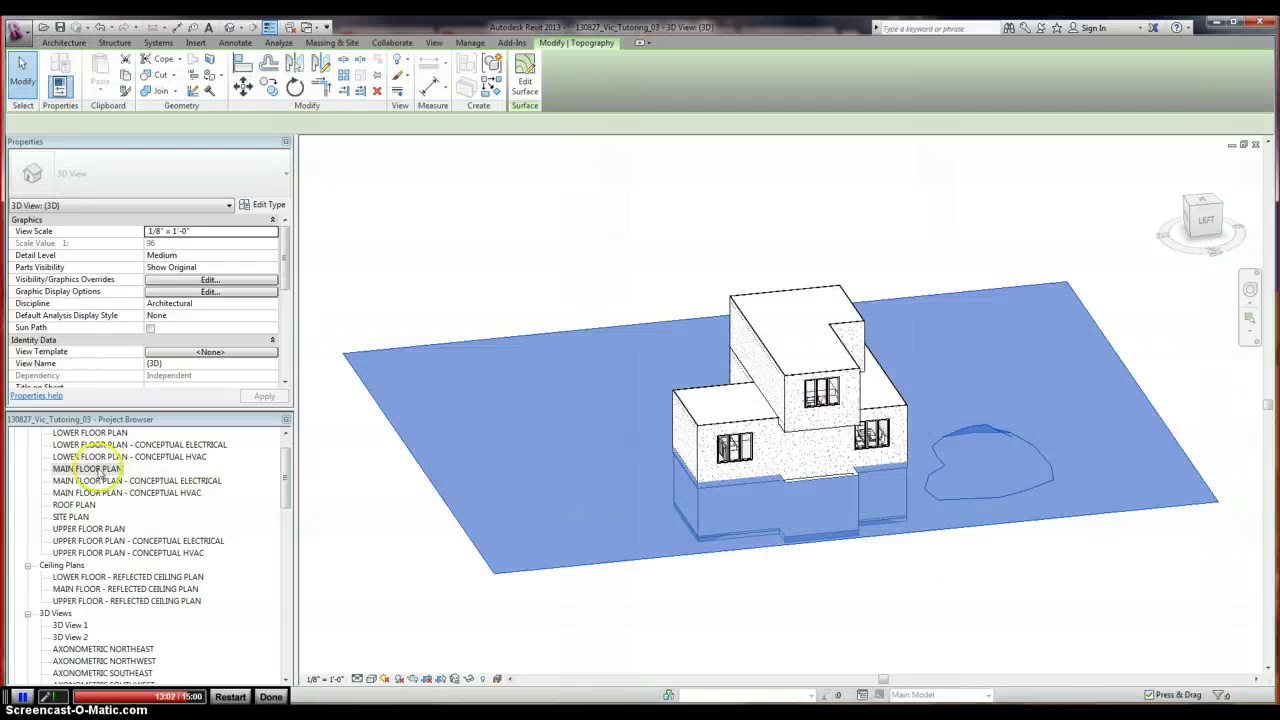
{"action": "double_click", "coordinate": [100, 470]}
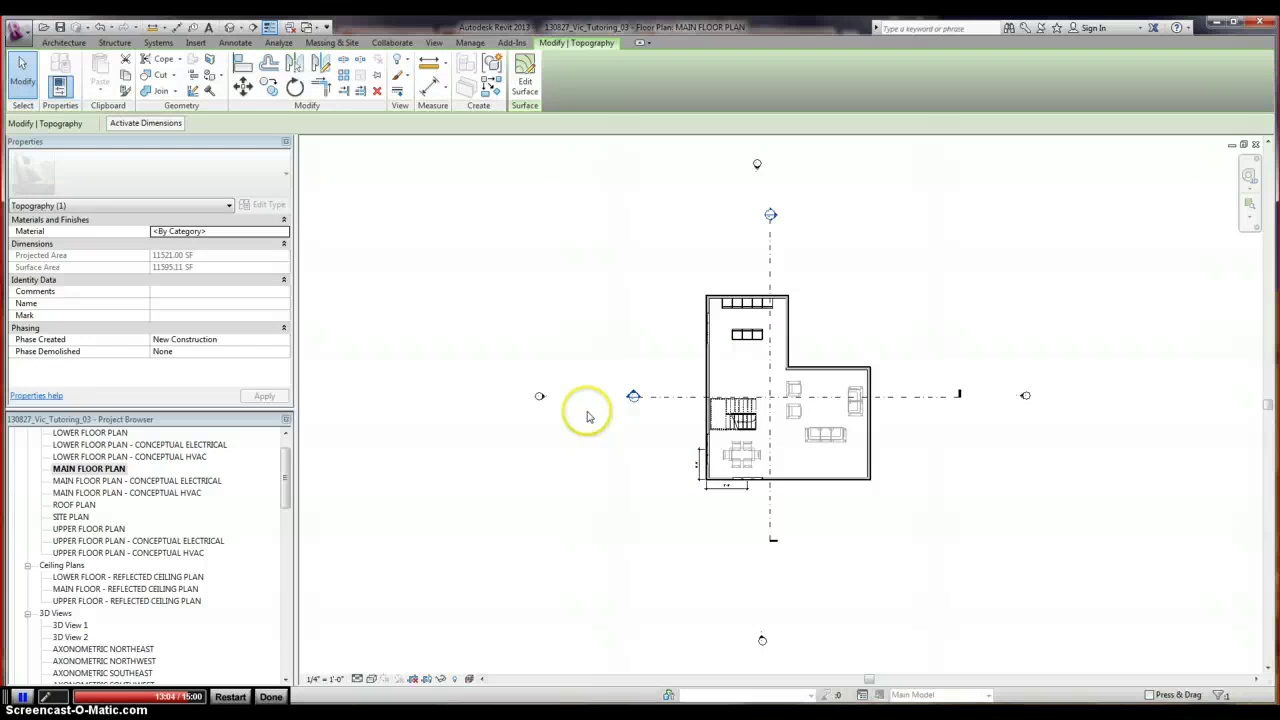
{"action": "double_click", "coordinate": [540, 398]}
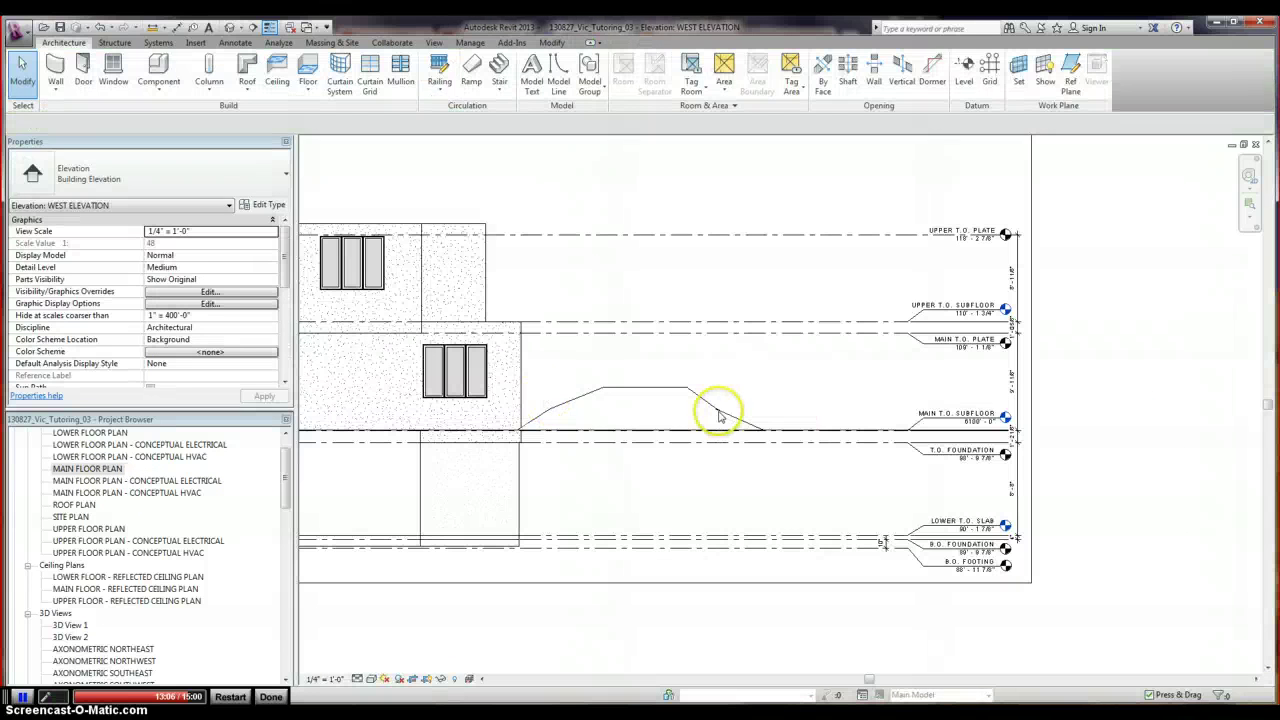
{"action": "scroll", "coordinate": [755, 419], "scroll_direction": "down", "scroll_amount": 3}
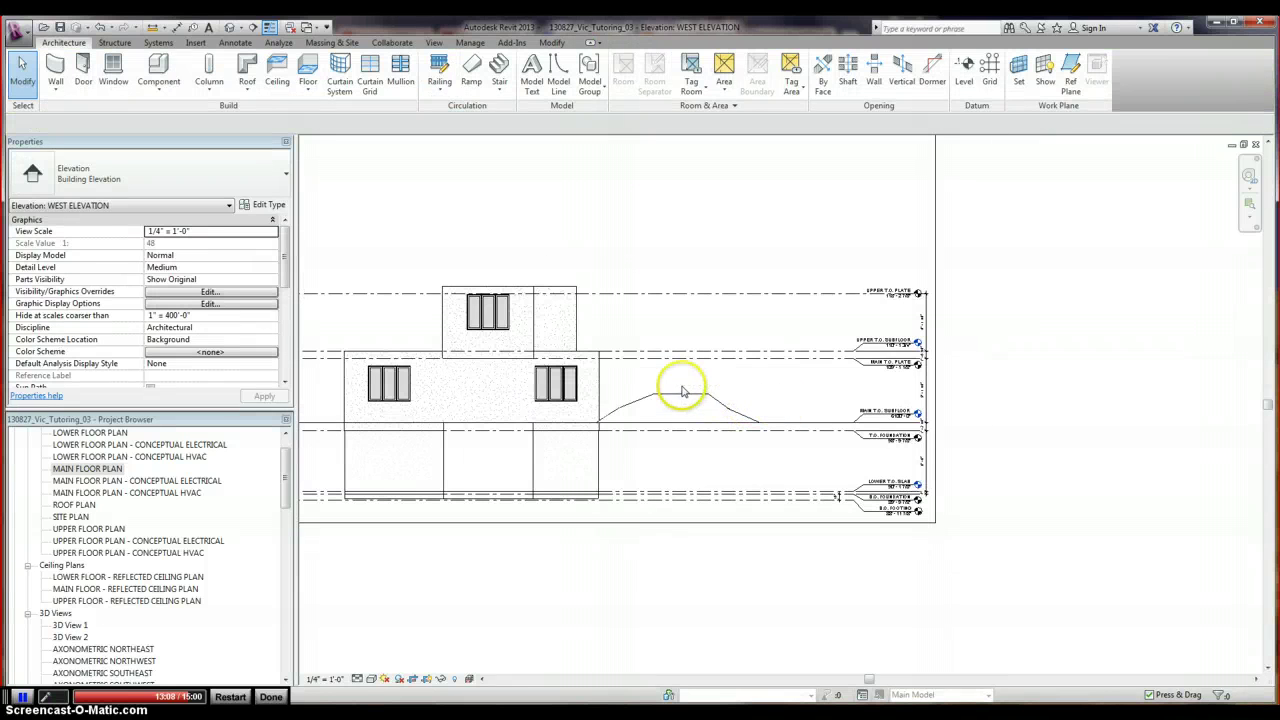
{"action": "double_click", "coordinate": [88, 469]}
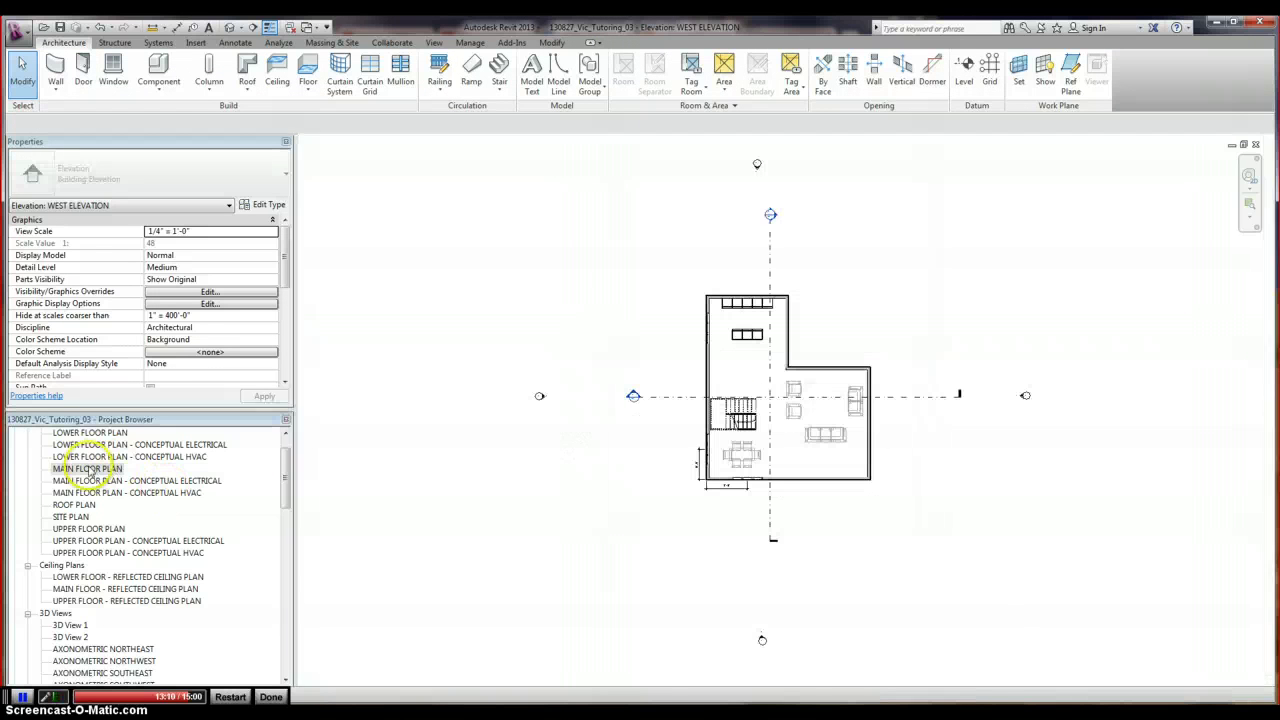
Open Section 1 from its section line and select the topography surface
{"action": "left_click", "coordinate": [657, 398]}
{"action": "right_click", "coordinate": [660, 397]}
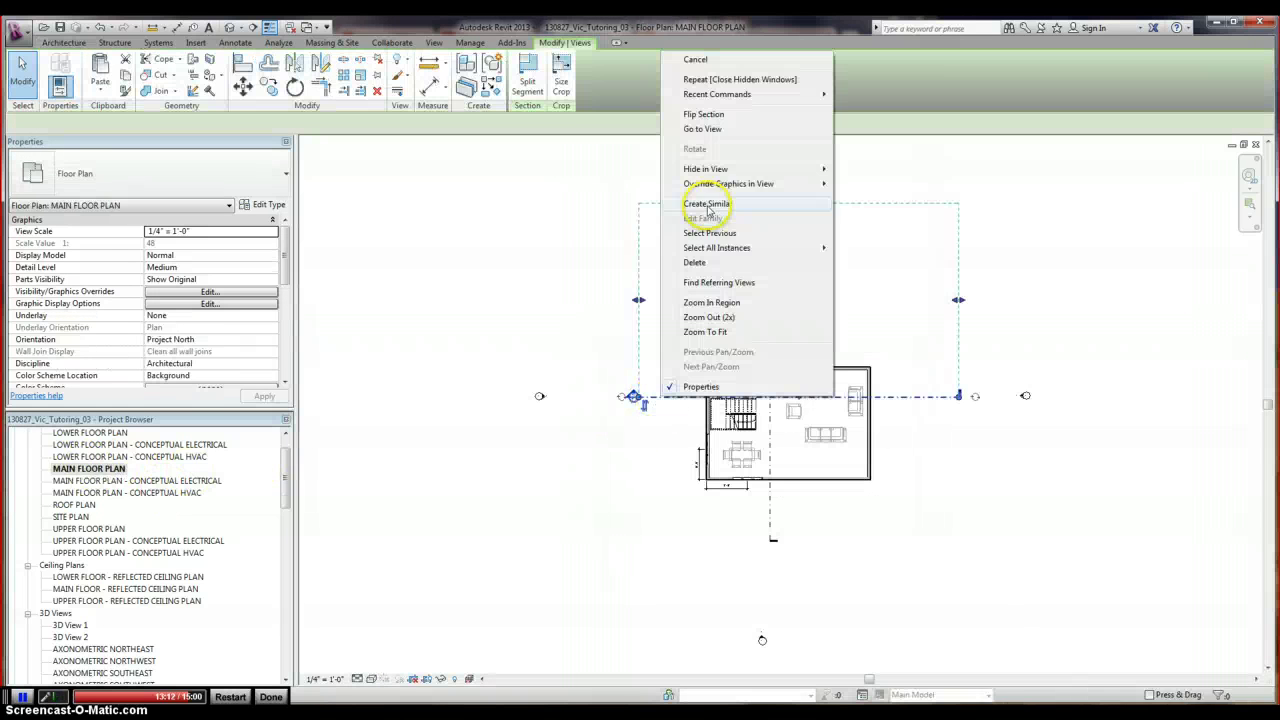
{"action": "left_click", "coordinate": [703, 129]}
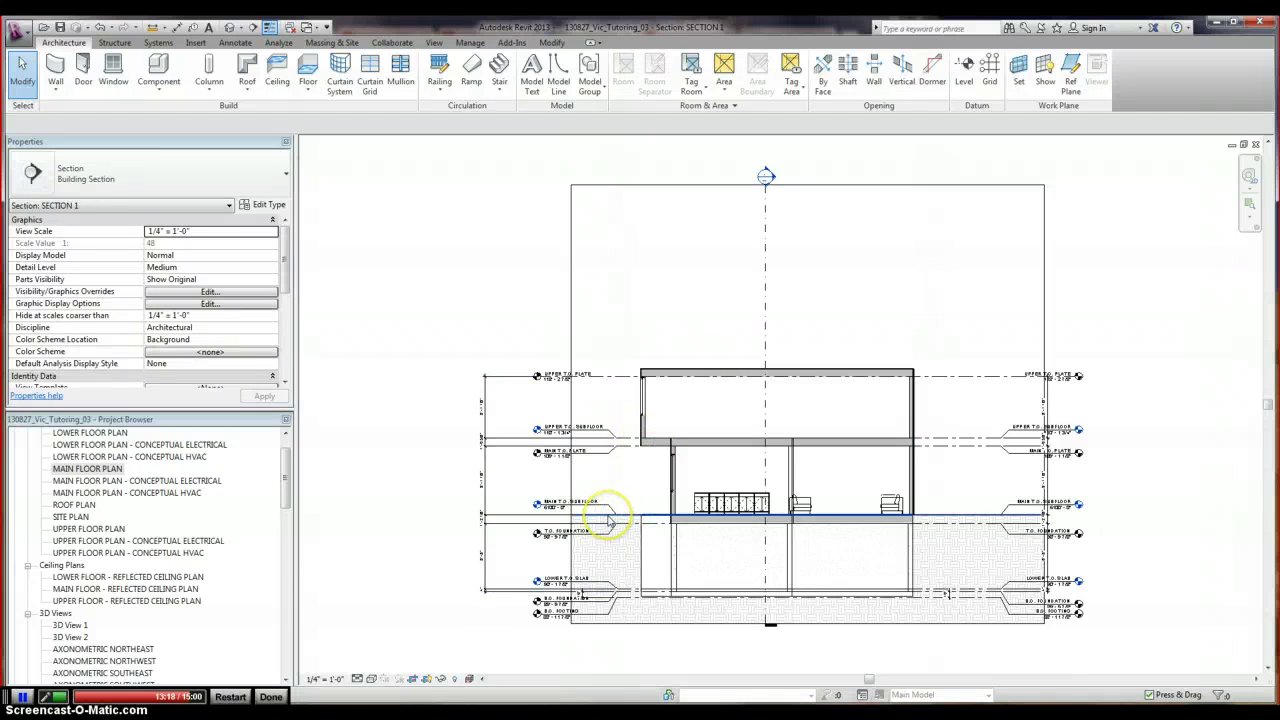
{"action": "left_click", "coordinate": [632, 527]}
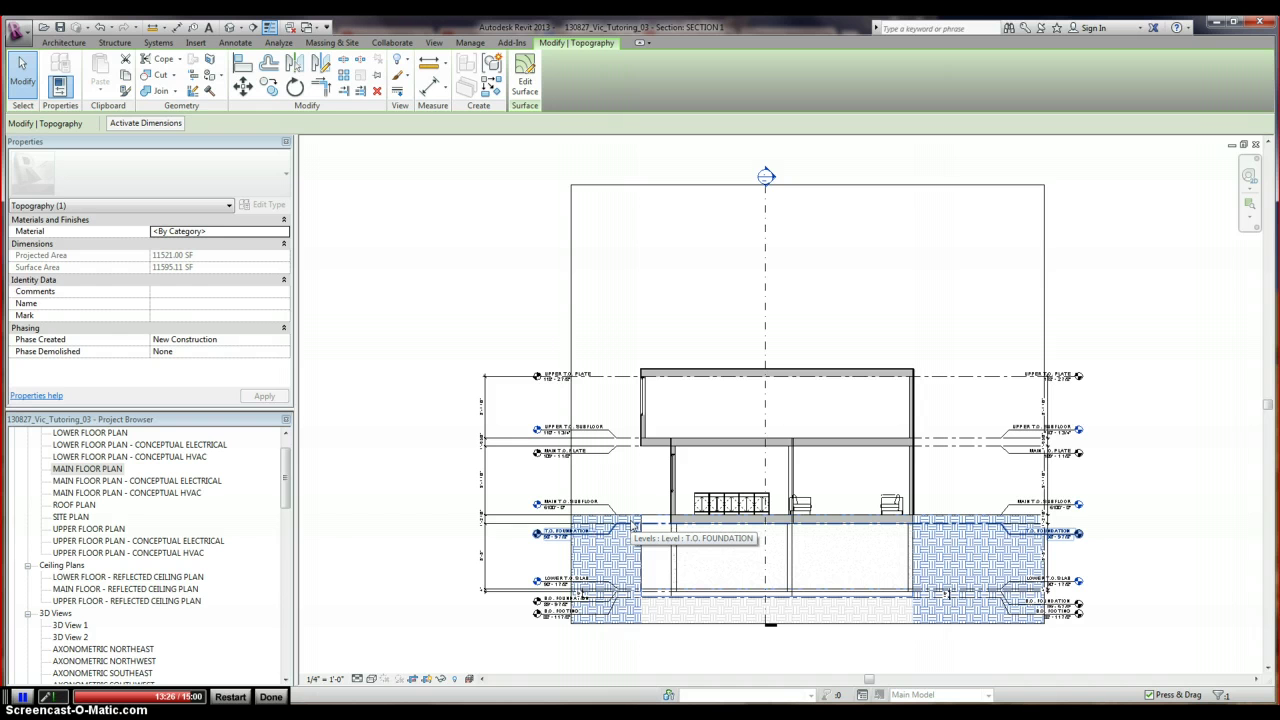
{"action": "scroll", "coordinate": [632, 527], "scroll_direction": "up", "scroll_amount": 5}
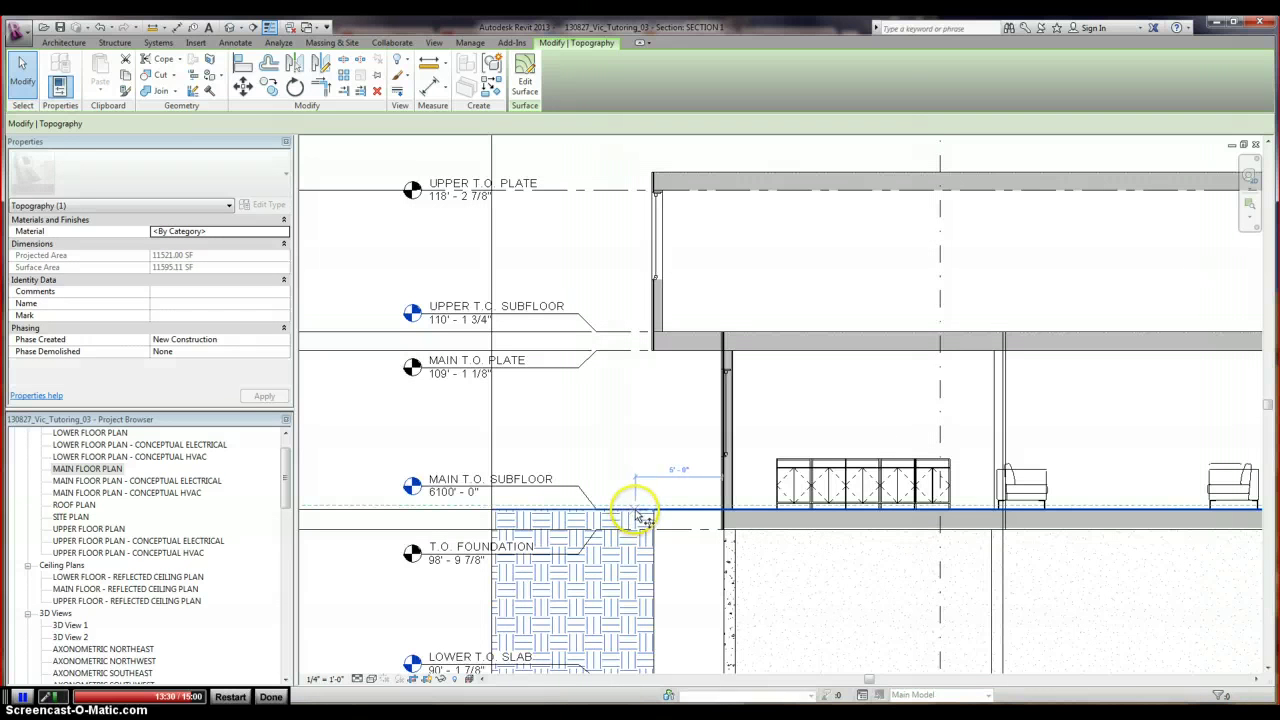
Move the topography down to T.O. FOUNDATION with MV, then return to the Main Floor Plan
{"action": "key", "text": "m"}
{"action": "key", "text": "v"}
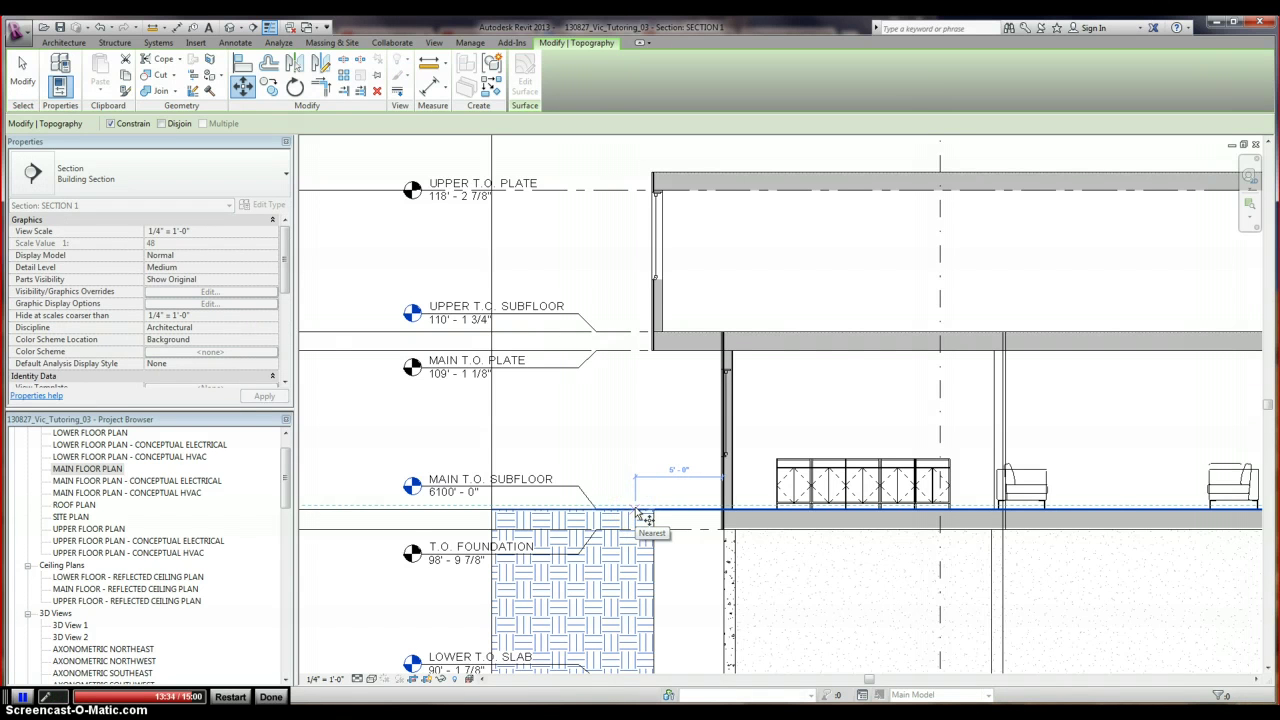
{"action": "left_click", "coordinate": [643, 518]}
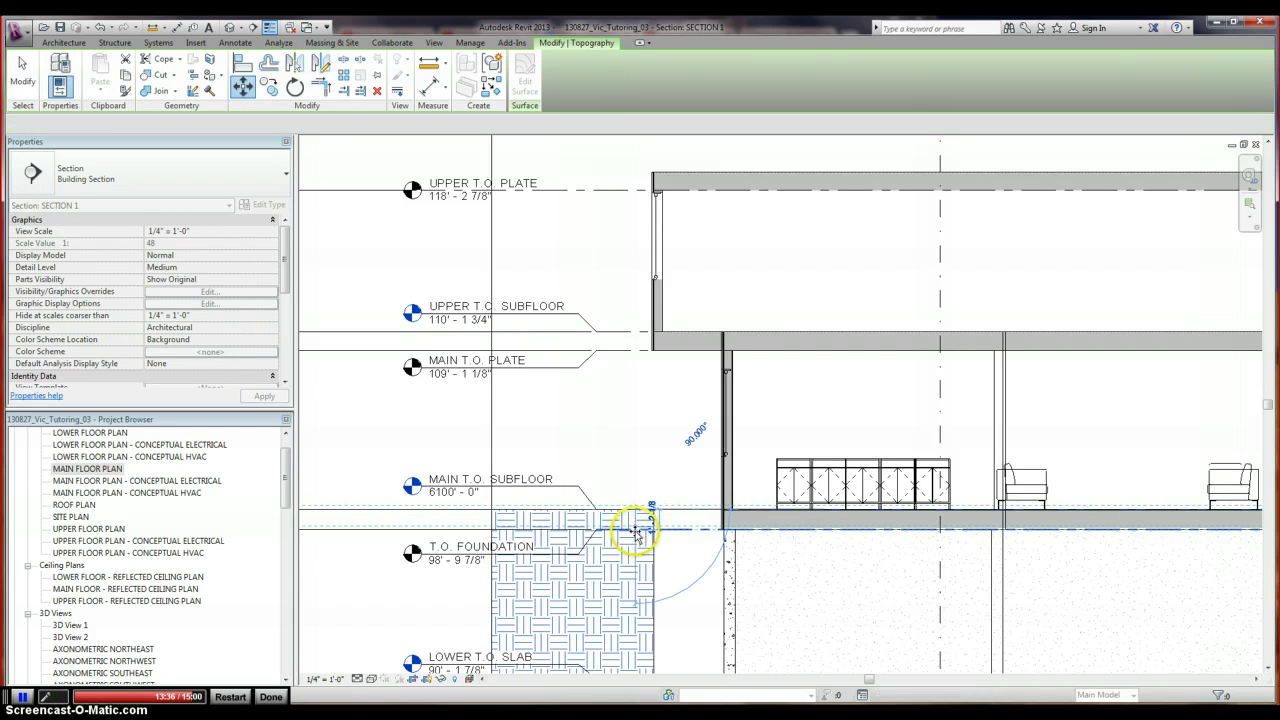
{"action": "left_click", "coordinate": [640, 531]}
{"action": "key", "text": "Escape"}
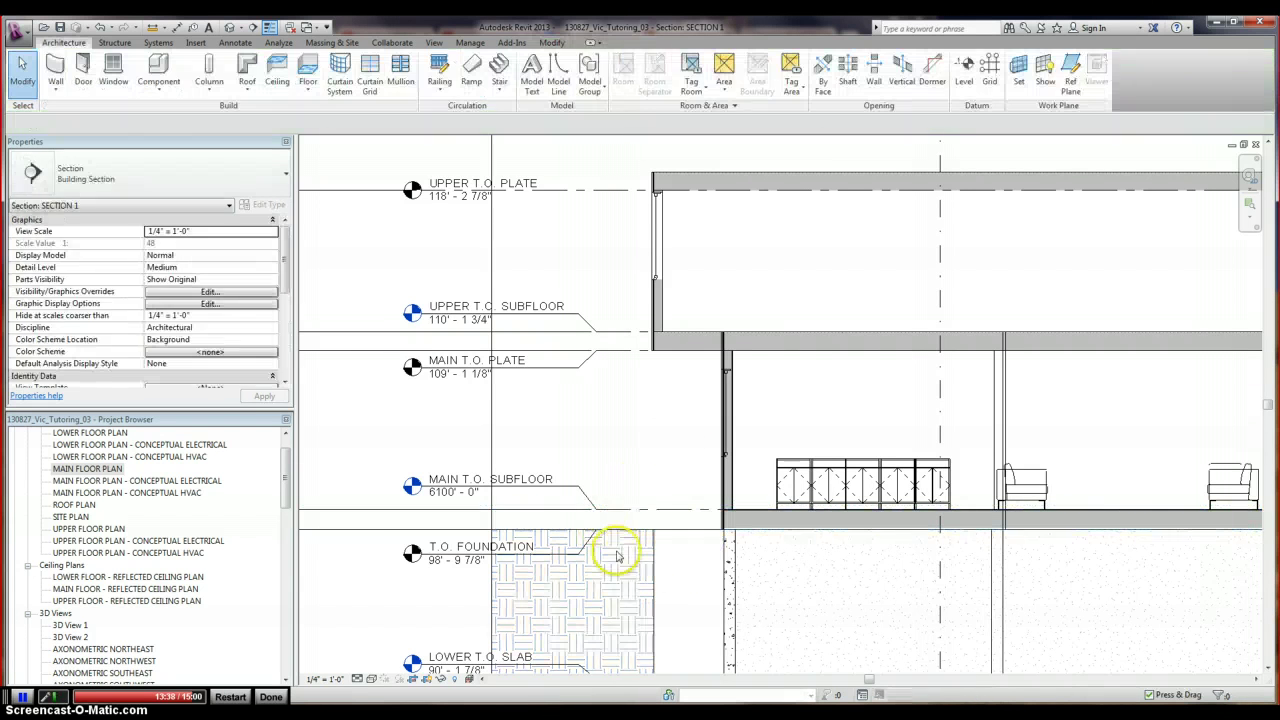
{"action": "scroll", "coordinate": [611, 543], "scroll_direction": "down", "scroll_amount": 2}
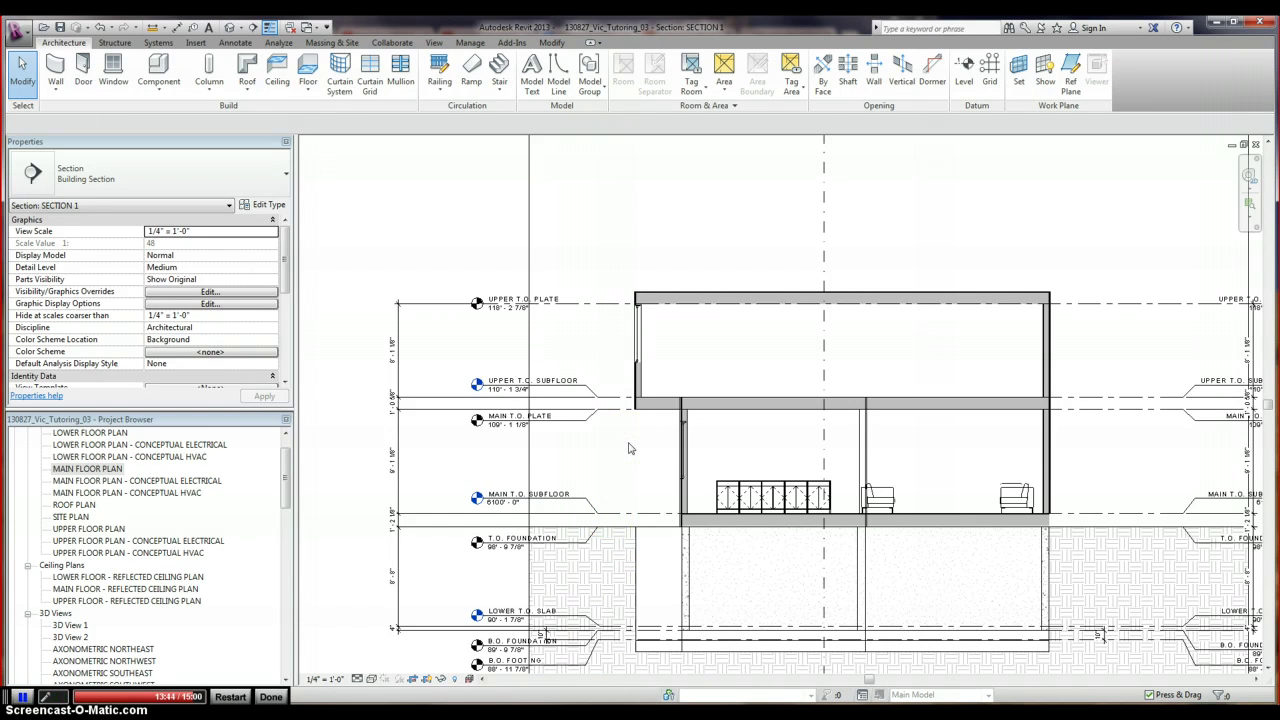
{"action": "key", "text": "ctrl+Tab"}
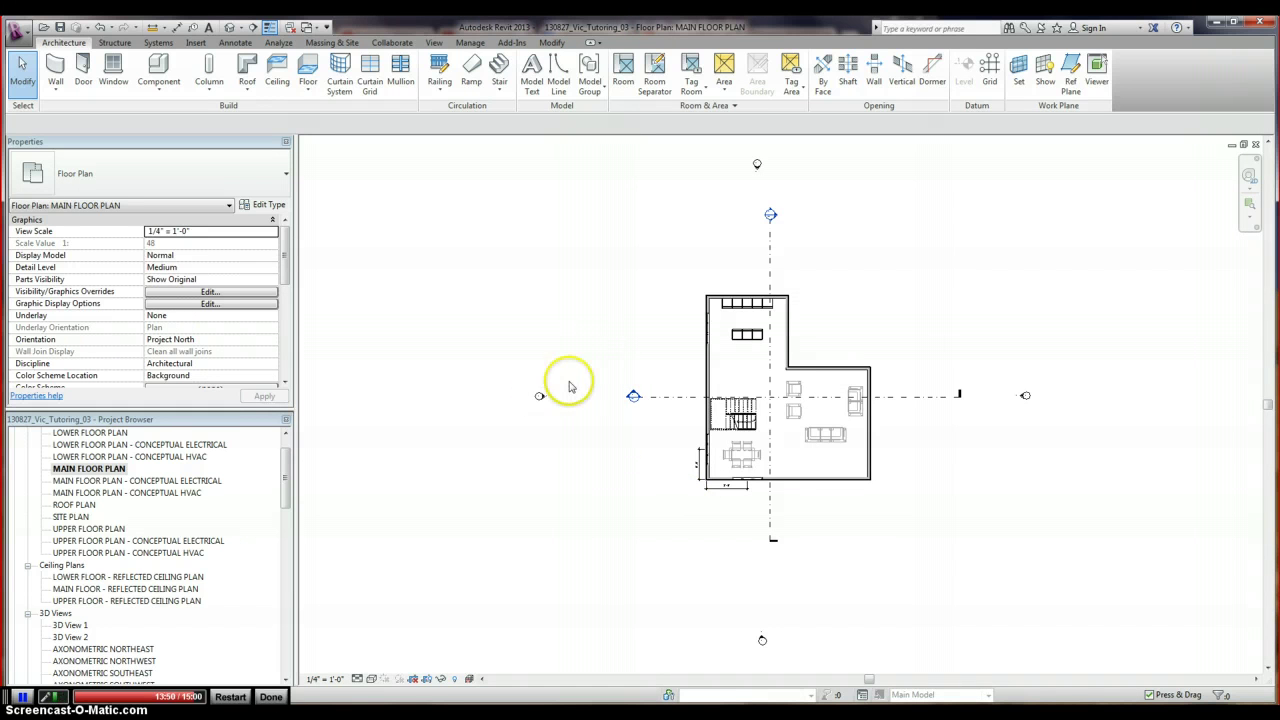
Open the West Elevation from its plan marker and zoom in on the house
{"action": "scroll", "coordinate": [569, 380], "scroll_direction": "up", "scroll_amount": 1}
{"action": "double_click", "coordinate": [531, 402]}
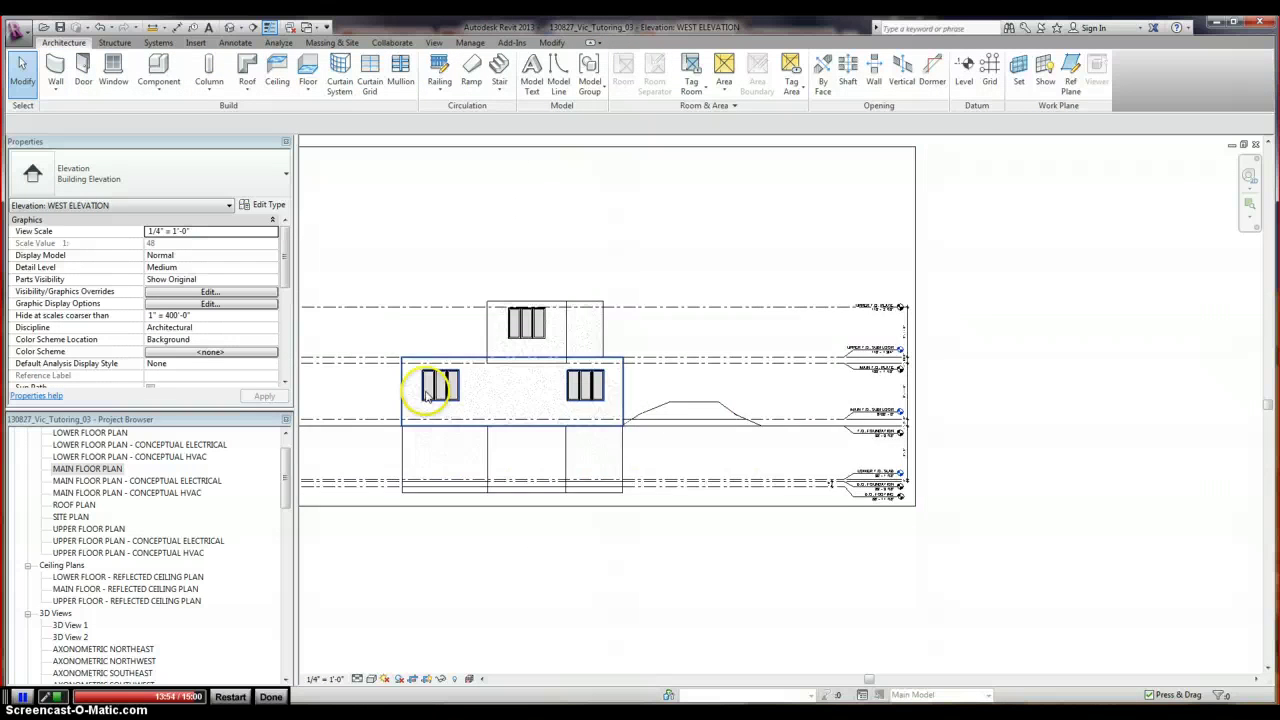
{"action": "scroll", "coordinate": [385, 393], "scroll_direction": "up", "scroll_amount": 2}
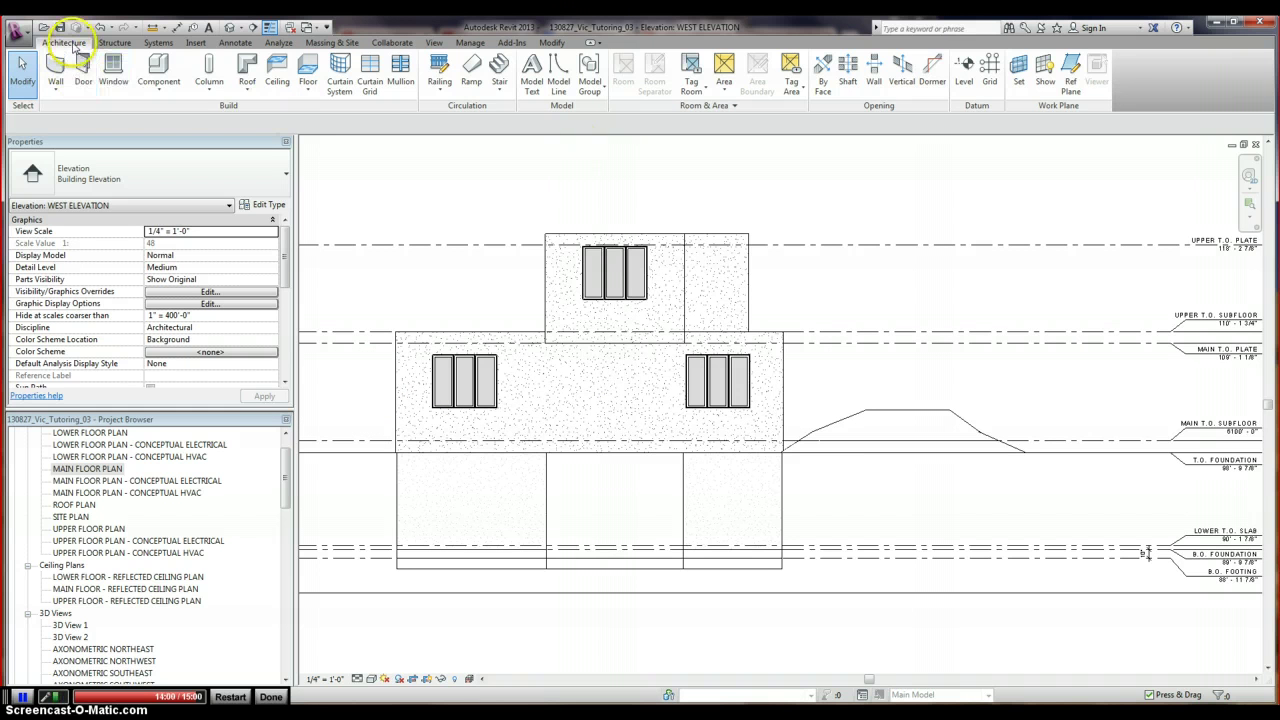
Place vertical Wall: Reveal lines flanking both main-floor window groups on the west walls
{"action": "left_click", "coordinate": [57, 95]}
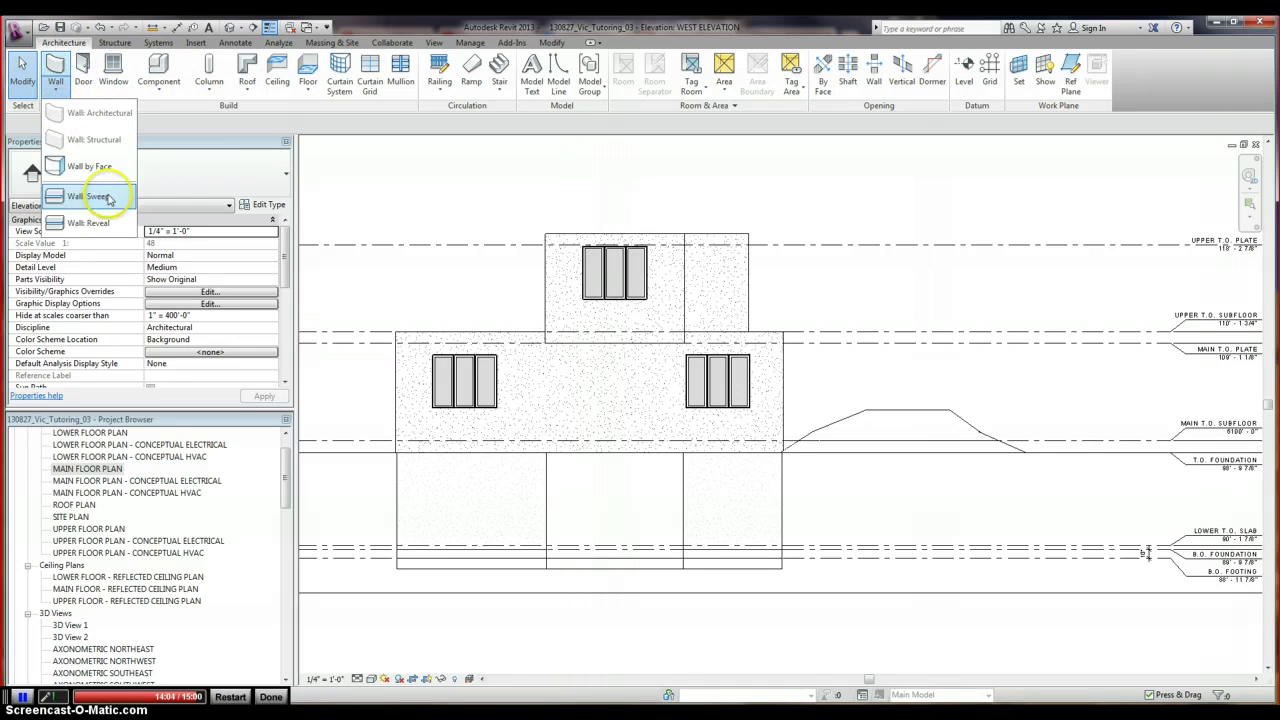
{"action": "left_click", "coordinate": [90, 223]}
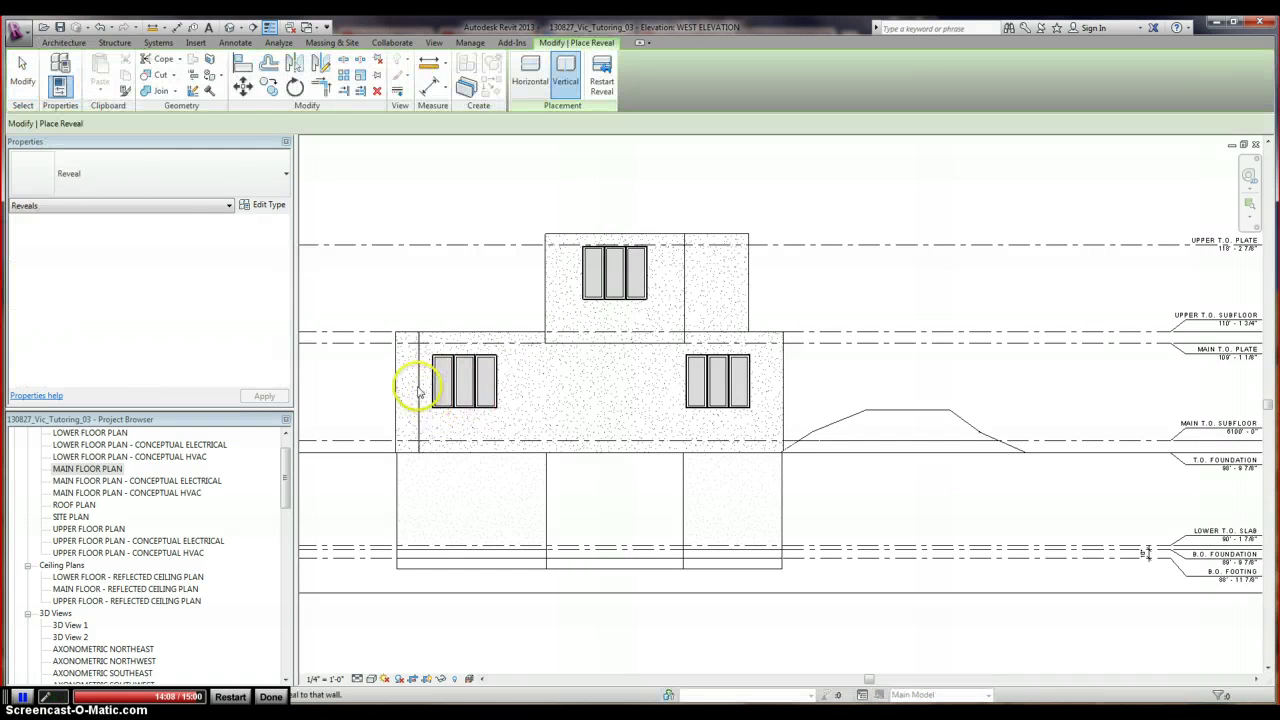
{"action": "scroll", "coordinate": [418, 392], "scroll_direction": "up", "scroll_amount": 2}
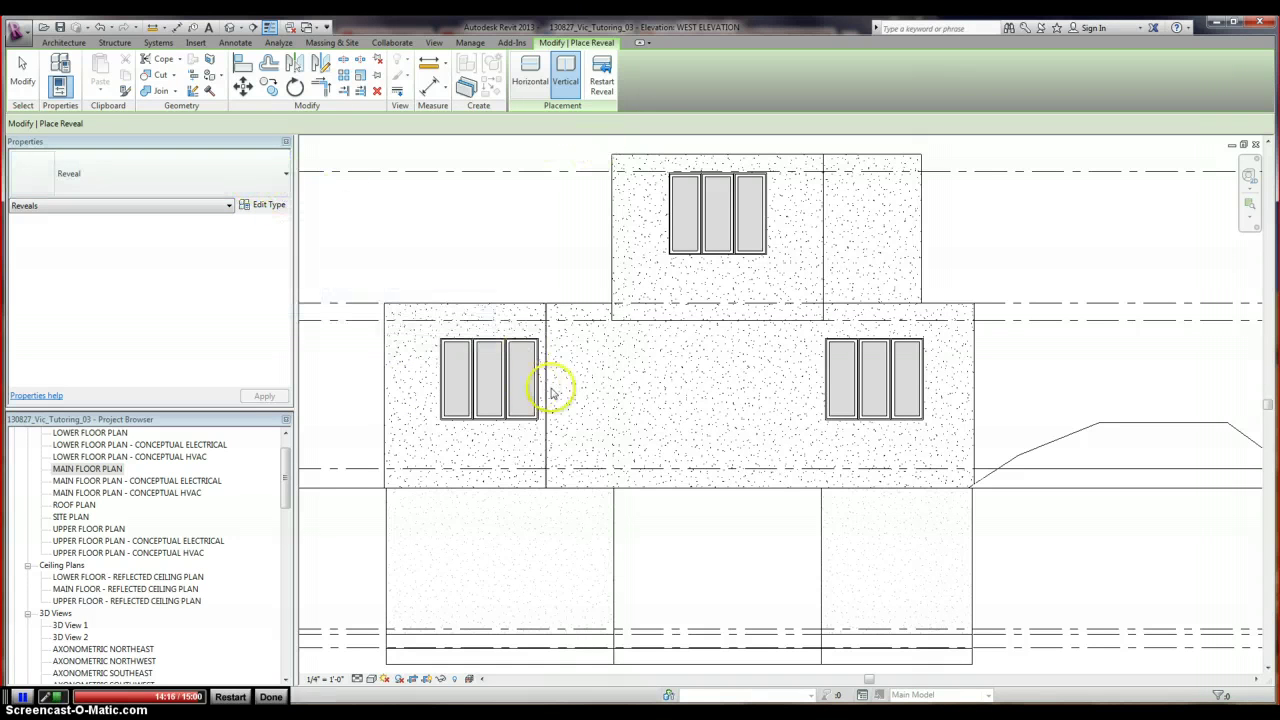
{"action": "scroll", "coordinate": [543, 393], "scroll_direction": "up", "scroll_amount": 2}
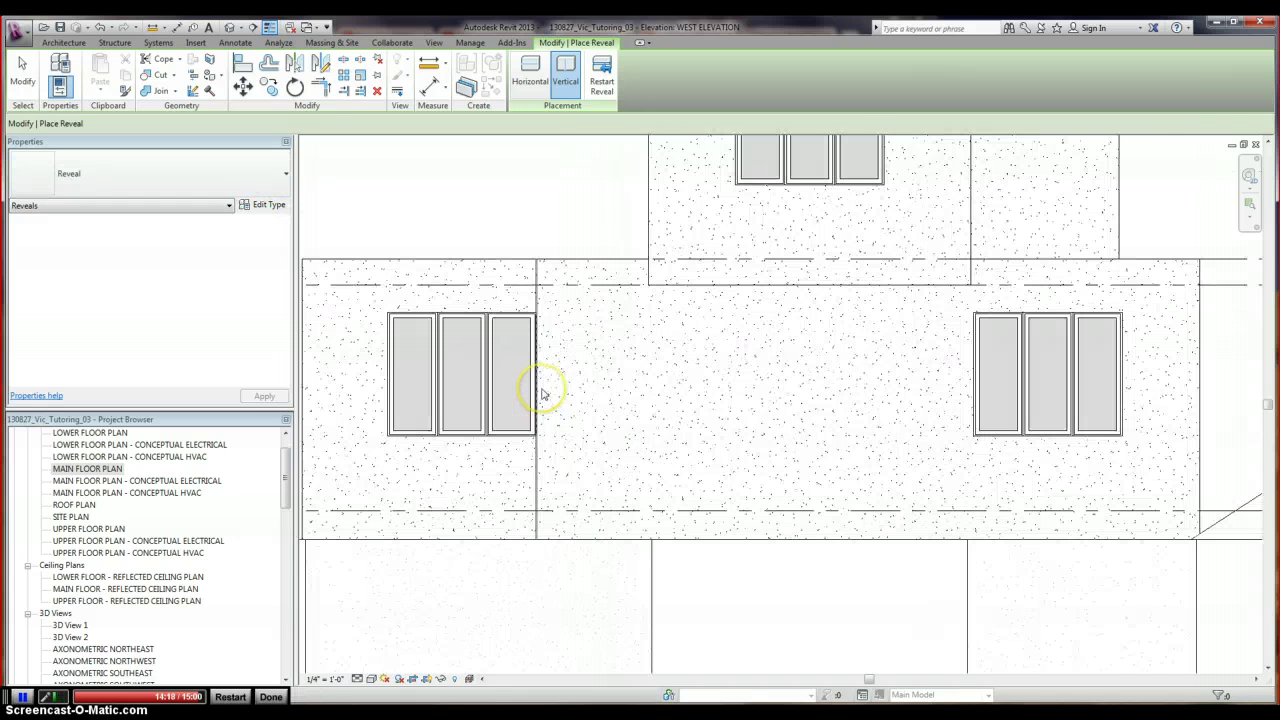
{"action": "left_click", "coordinate": [543, 393]}
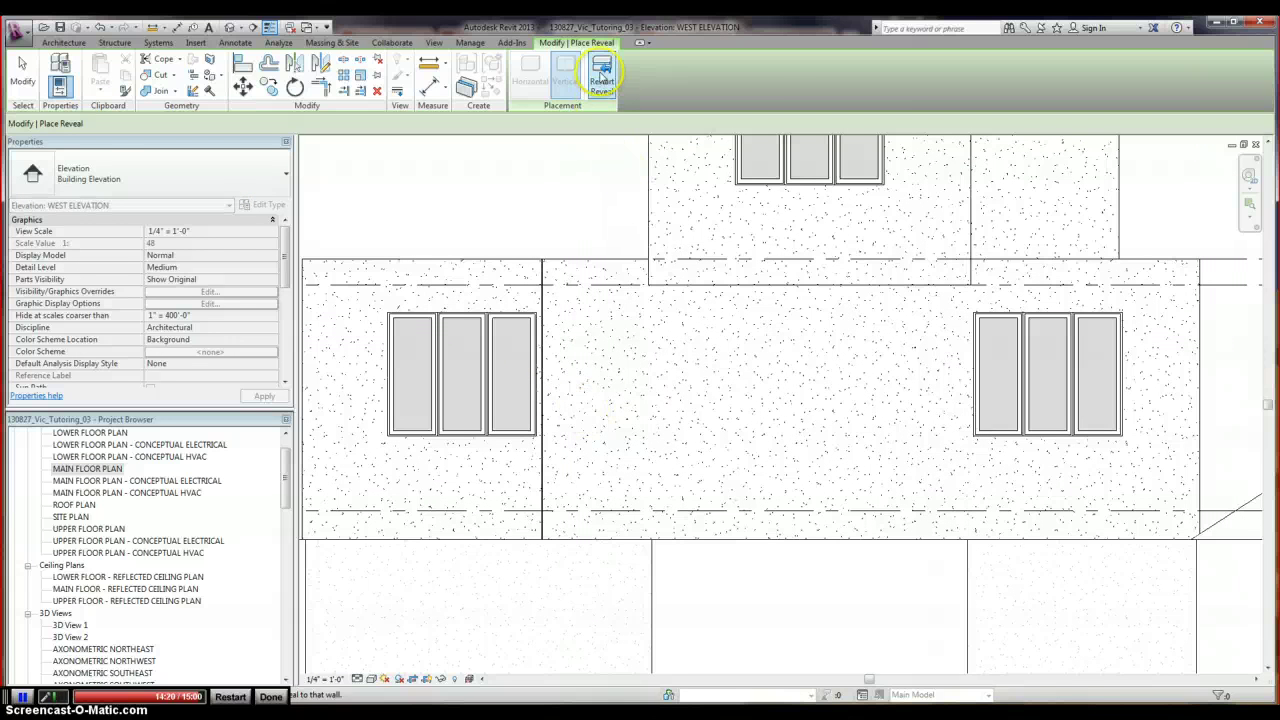
{"action": "left_click", "coordinate": [601, 73]}
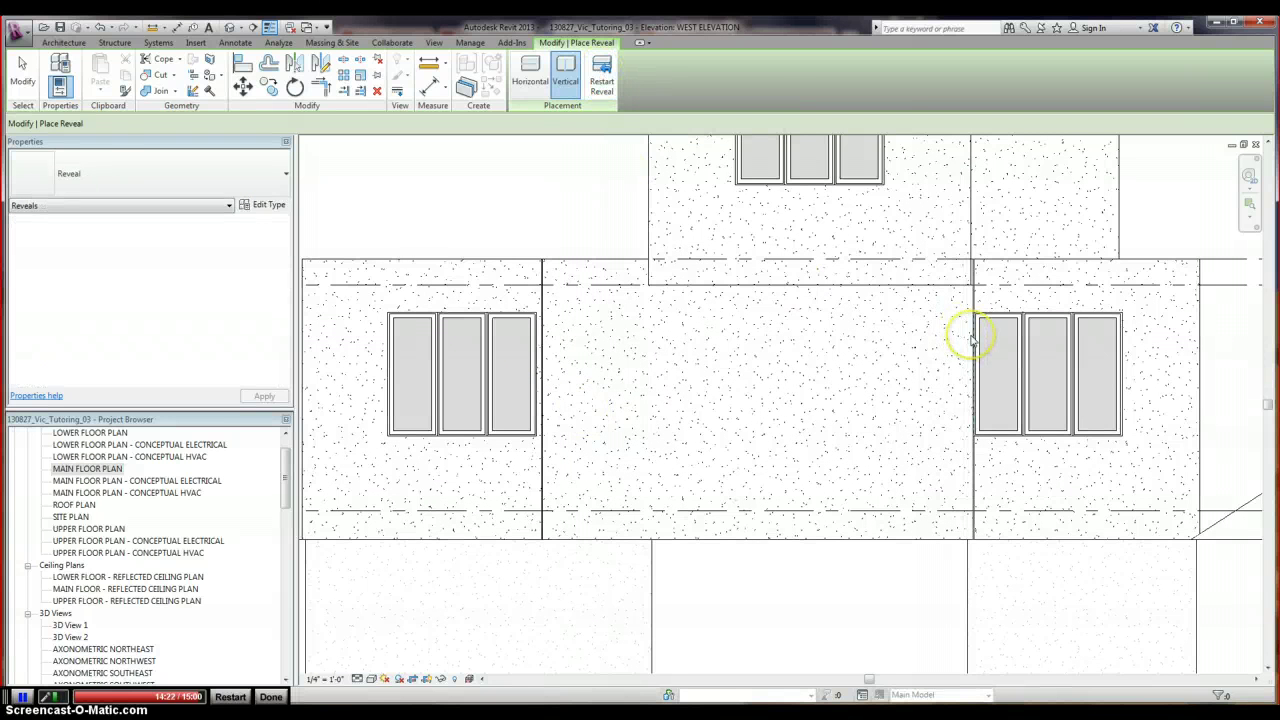
{"action": "left_click", "coordinate": [601, 80]}
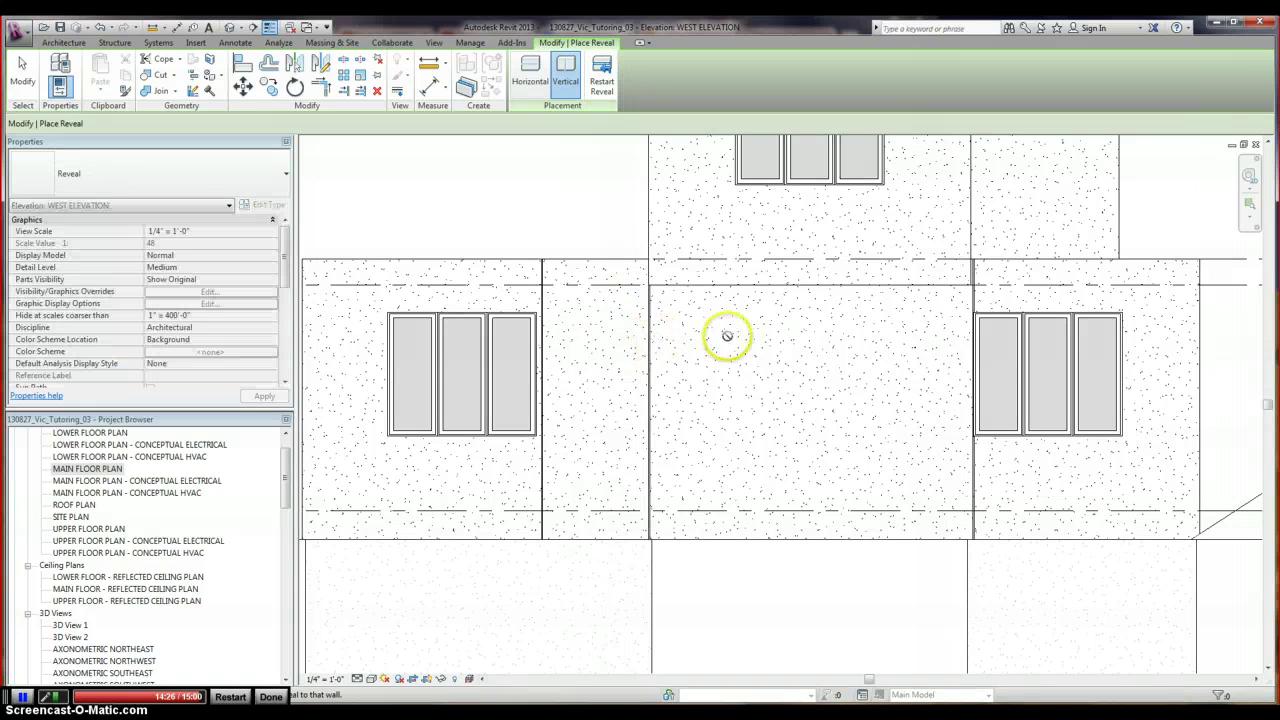
{"action": "scroll", "coordinate": [727, 336], "scroll_direction": "down", "scroll_amount": 1}
{"action": "scroll", "coordinate": [727, 336], "scroll_direction": "down", "scroll_amount": 1}
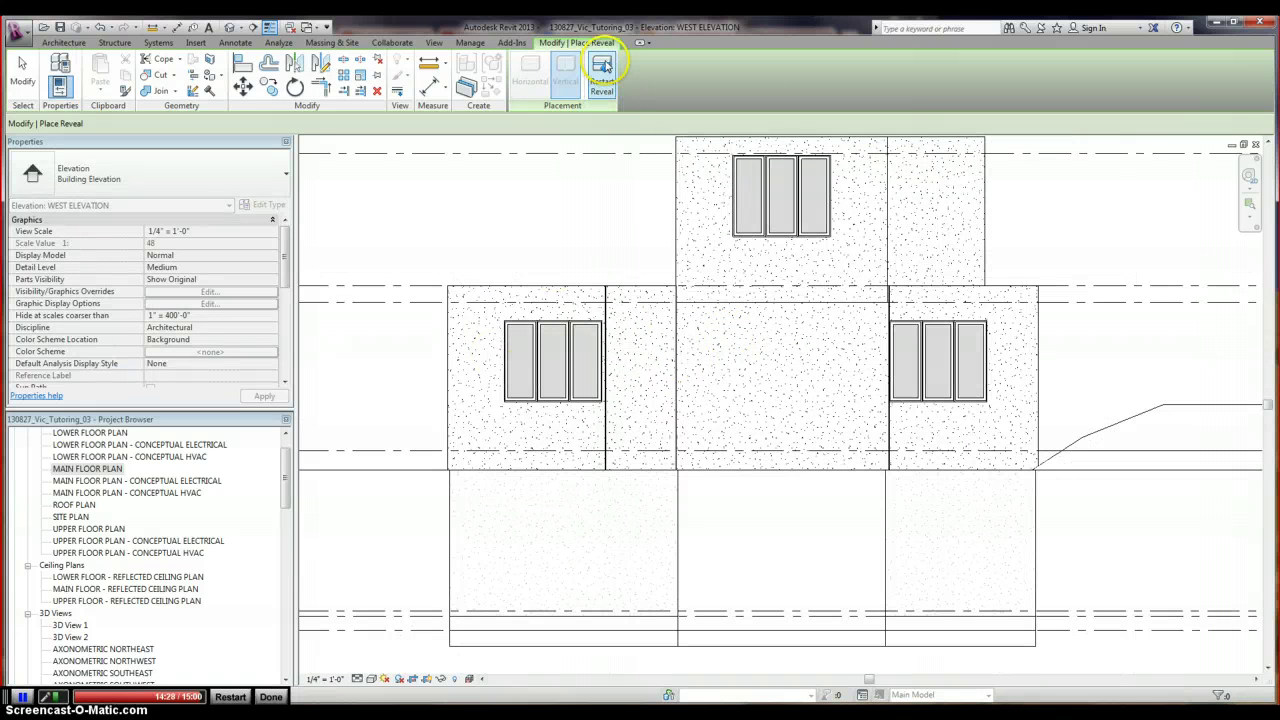
{"action": "left_click", "coordinate": [500, 357]}
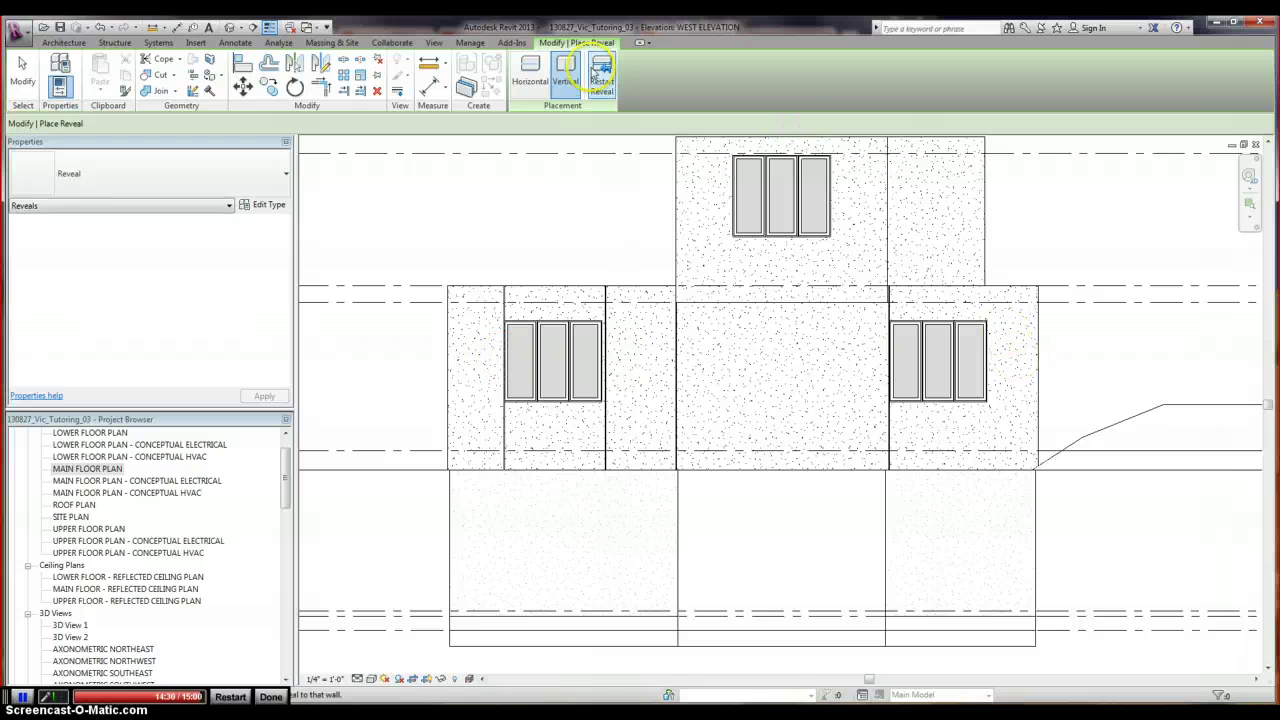
{"action": "left_click", "coordinate": [990, 358]}
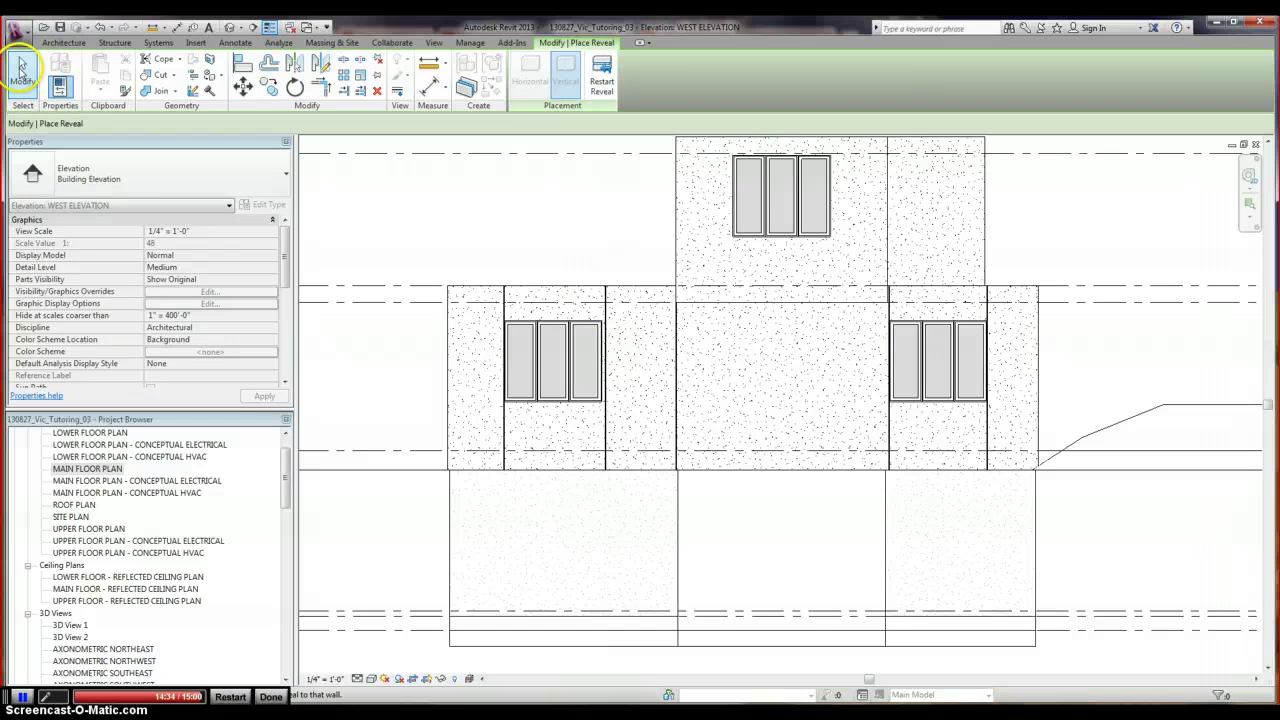
Use AL to align the reveal line with the window group's left edge
{"action": "left_click", "coordinate": [22, 72]}
{"action": "scroll", "coordinate": [590, 335], "scroll_direction": "up", "scroll_amount": 2}
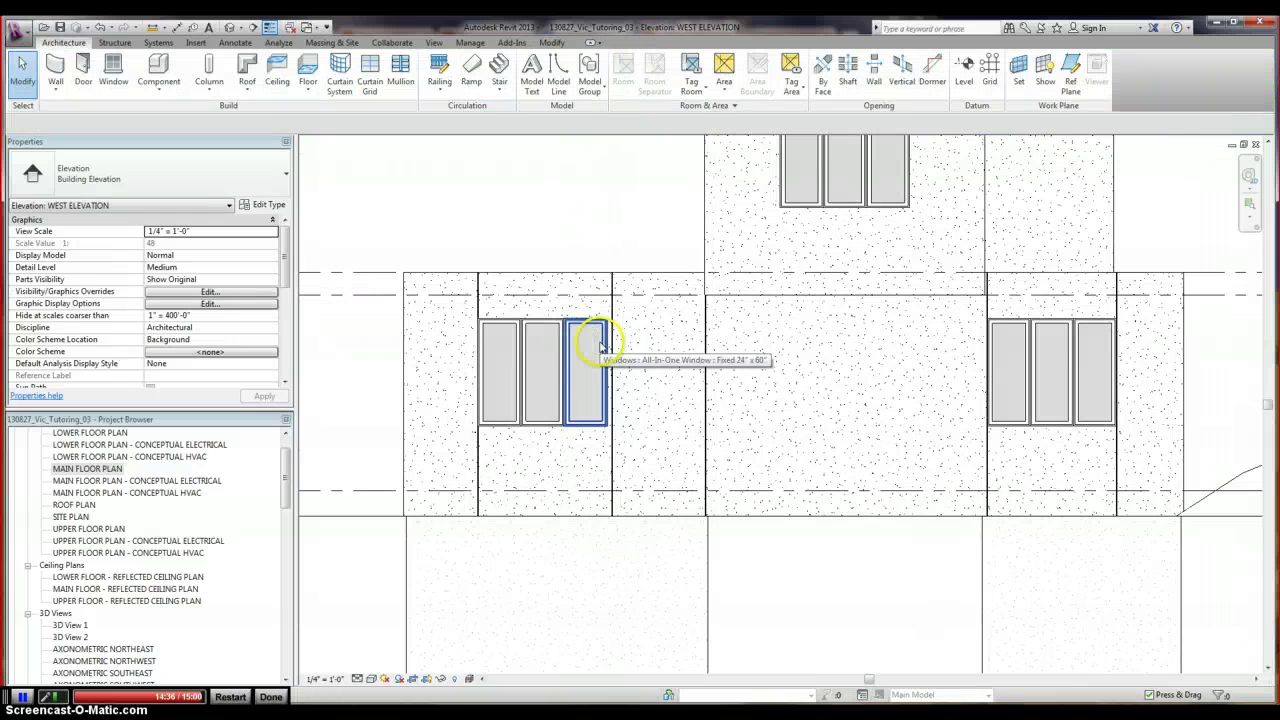
{"action": "key", "text": "a"}
{"action": "key", "text": "l"}
{"action": "scroll", "coordinate": [608, 338], "scroll_direction": "up", "scroll_amount": 2}
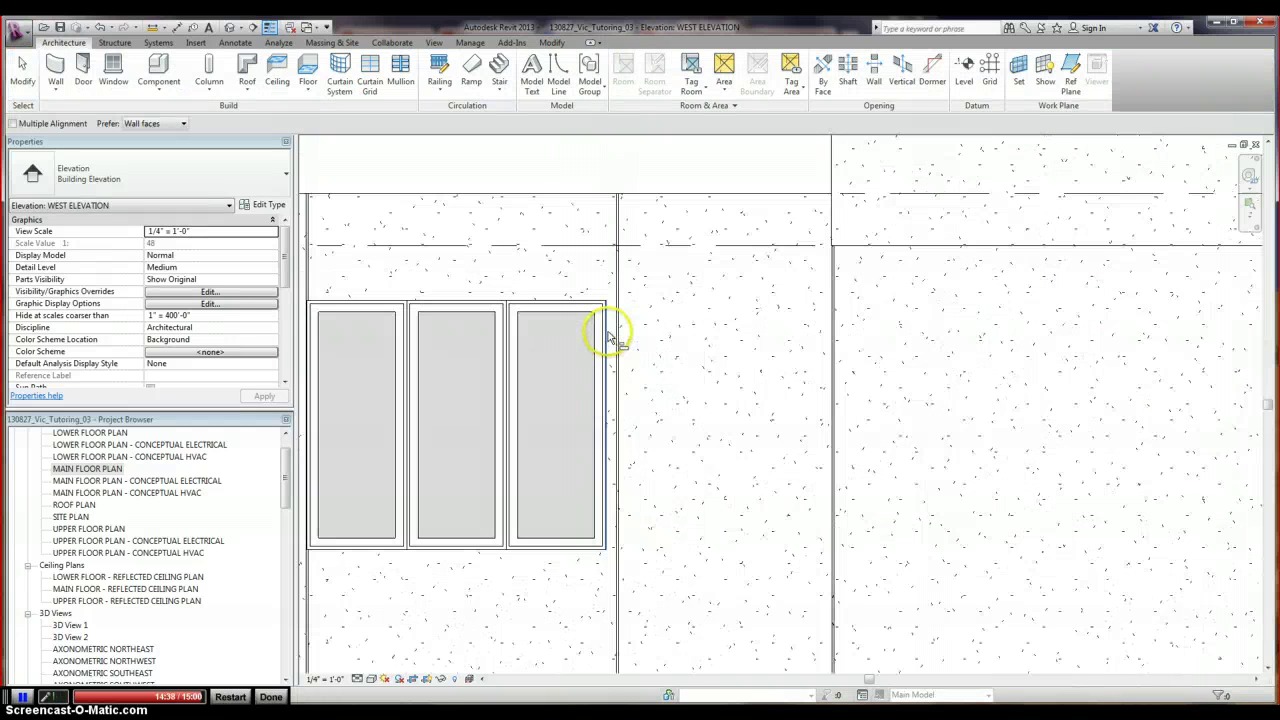
{"action": "left_click", "coordinate": [614, 330]}
{"action": "scroll", "coordinate": [651, 346], "scroll_direction": "down", "scroll_amount": 5}
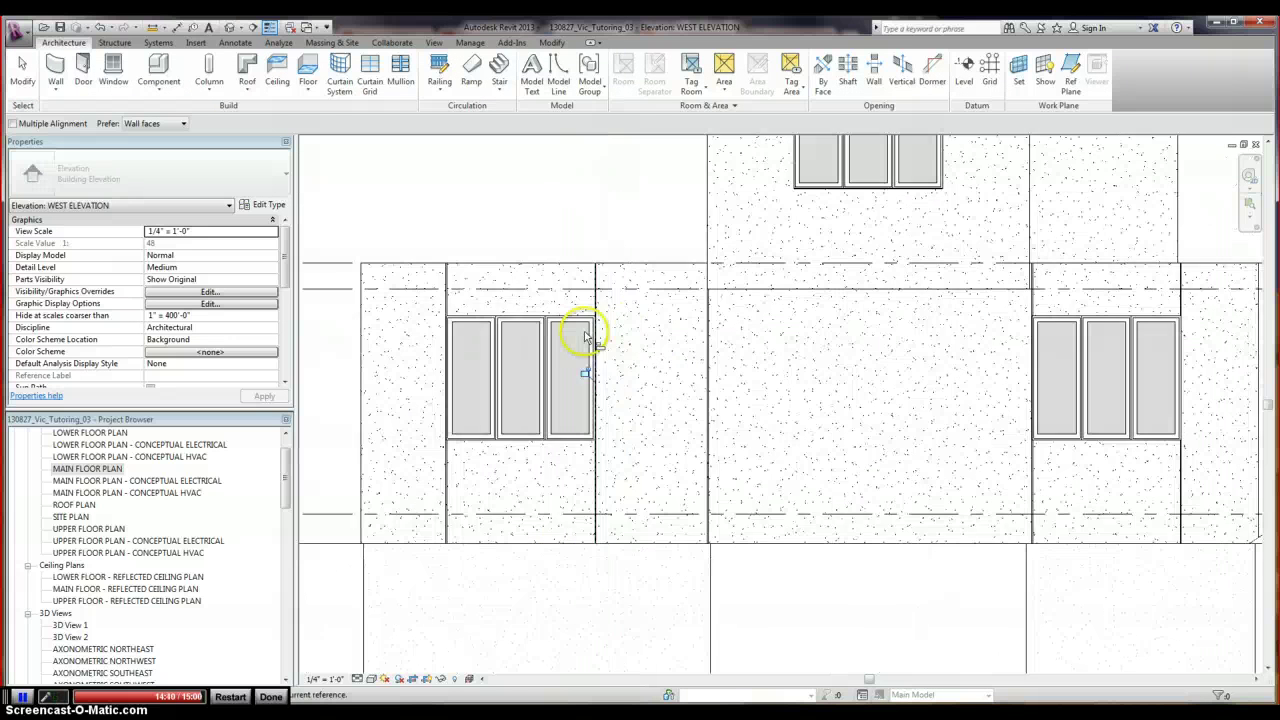
{"action": "scroll", "coordinate": [1077, 337], "scroll_direction": "up", "scroll_amount": 5}
{"action": "scroll", "coordinate": [736, 370], "scroll_direction": "up", "scroll_amount": 2}
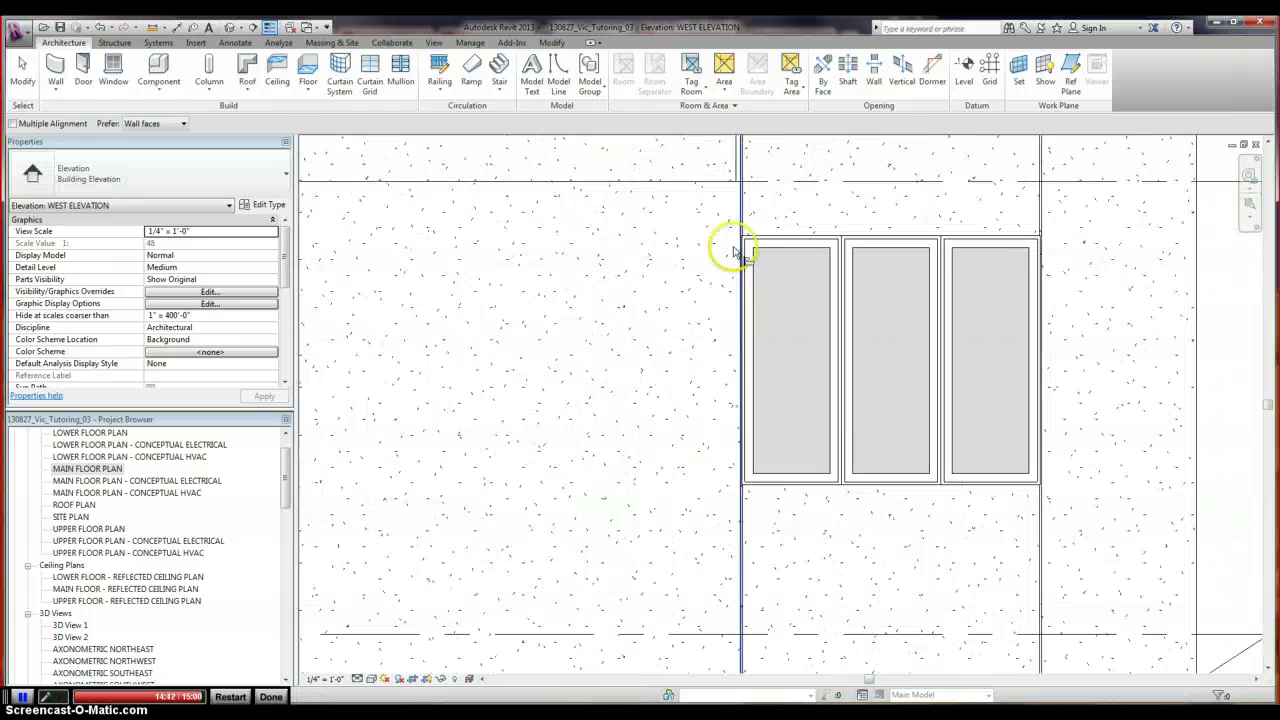
{"action": "scroll", "coordinate": [738, 245], "scroll_direction": "up", "scroll_amount": 2}
{"action": "scroll", "coordinate": [743, 260], "scroll_direction": "up", "scroll_amount": 2}
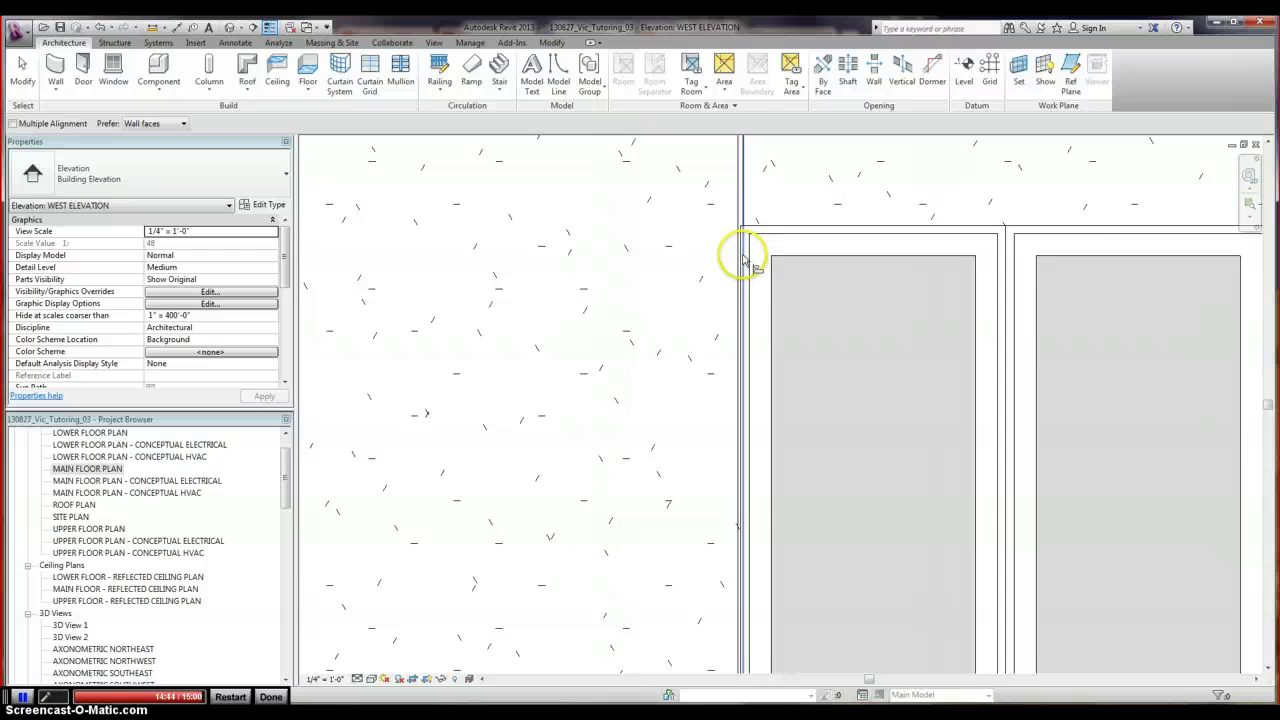
{"action": "scroll", "coordinate": [743, 258], "scroll_direction": "up", "scroll_amount": 2}
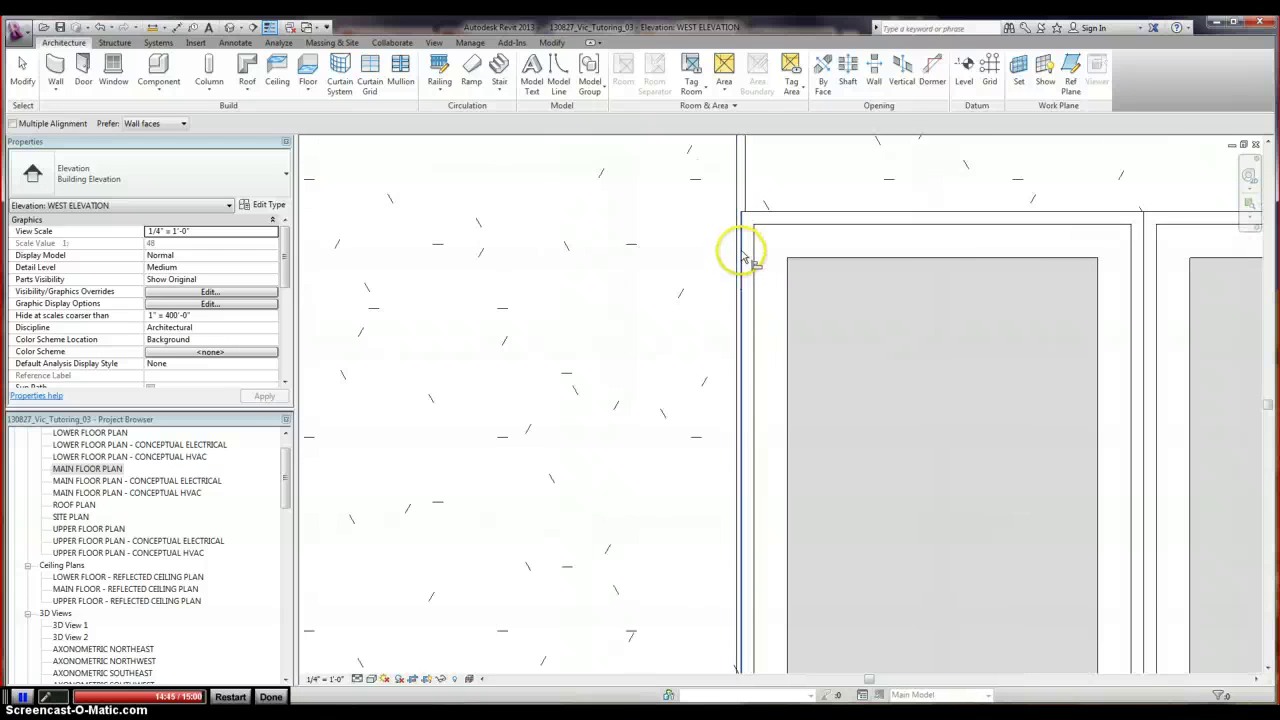
{"action": "left_click", "coordinate": [746, 185]}
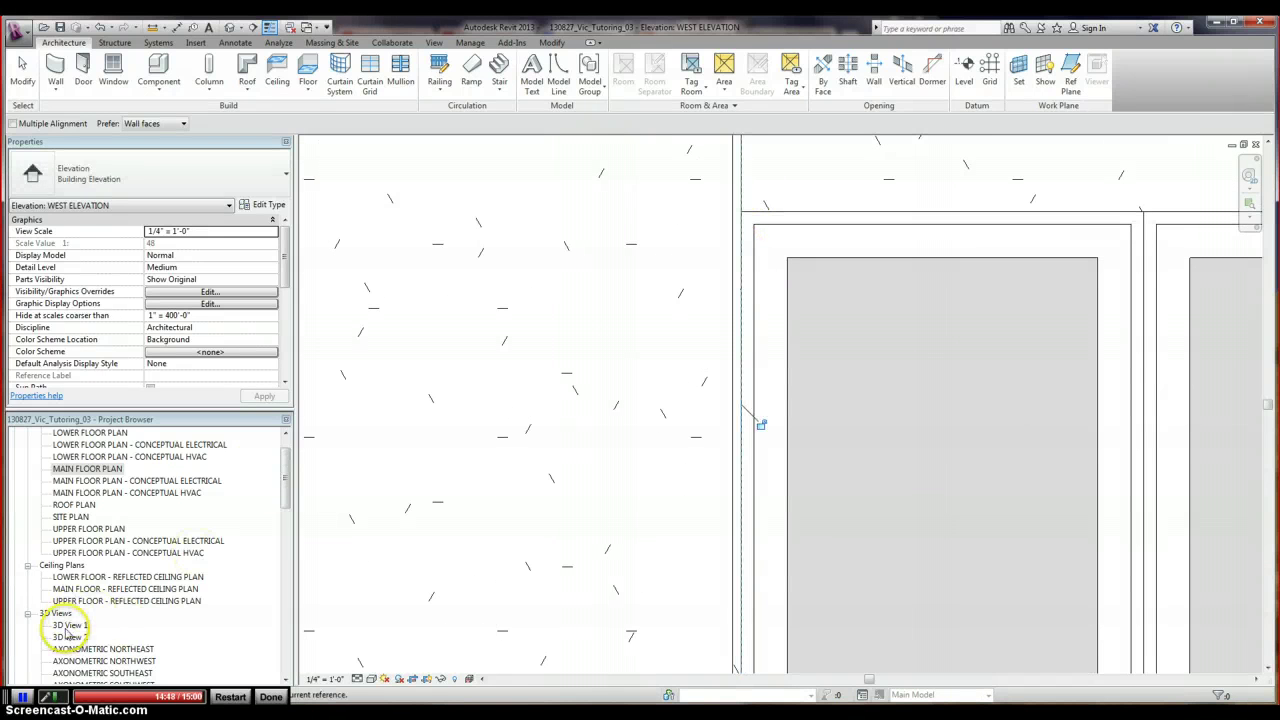
Switch to the perspective 3D View 2 to see the new reveals
{"action": "double_click", "coordinate": [70, 625]}
{"action": "double_click", "coordinate": [71, 637]}
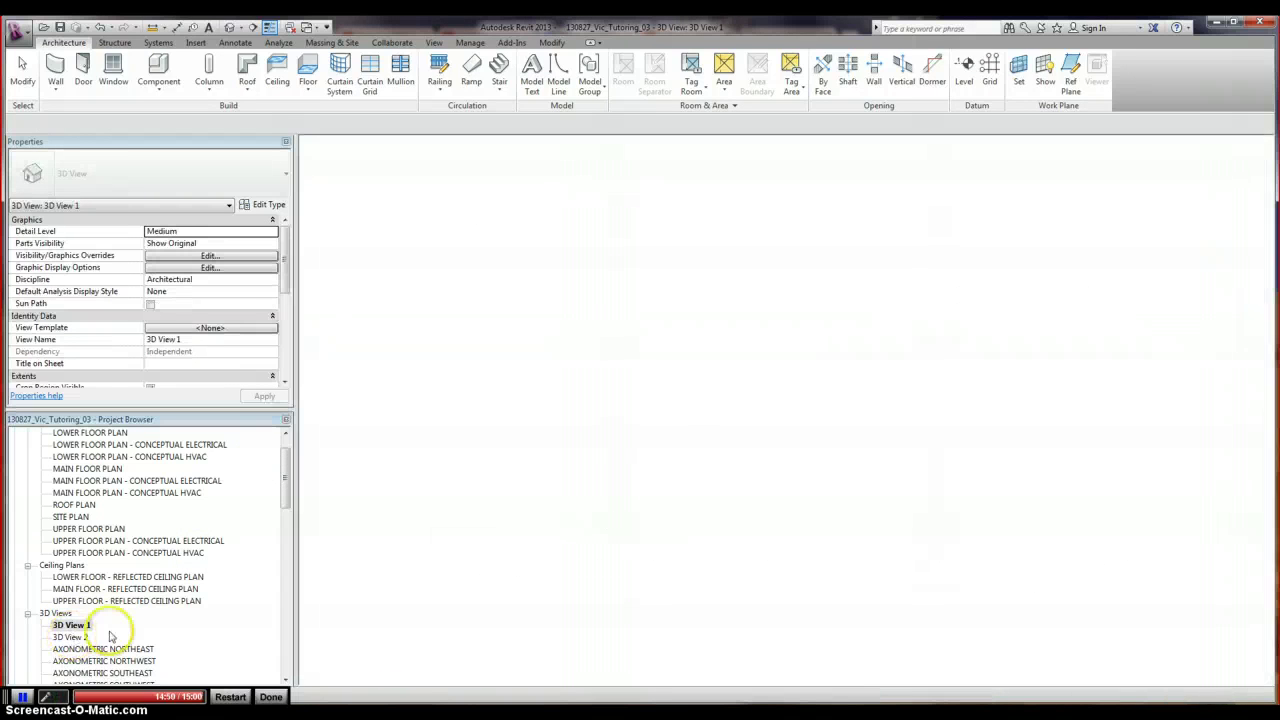
{"action": "key", "text": "Escape"}
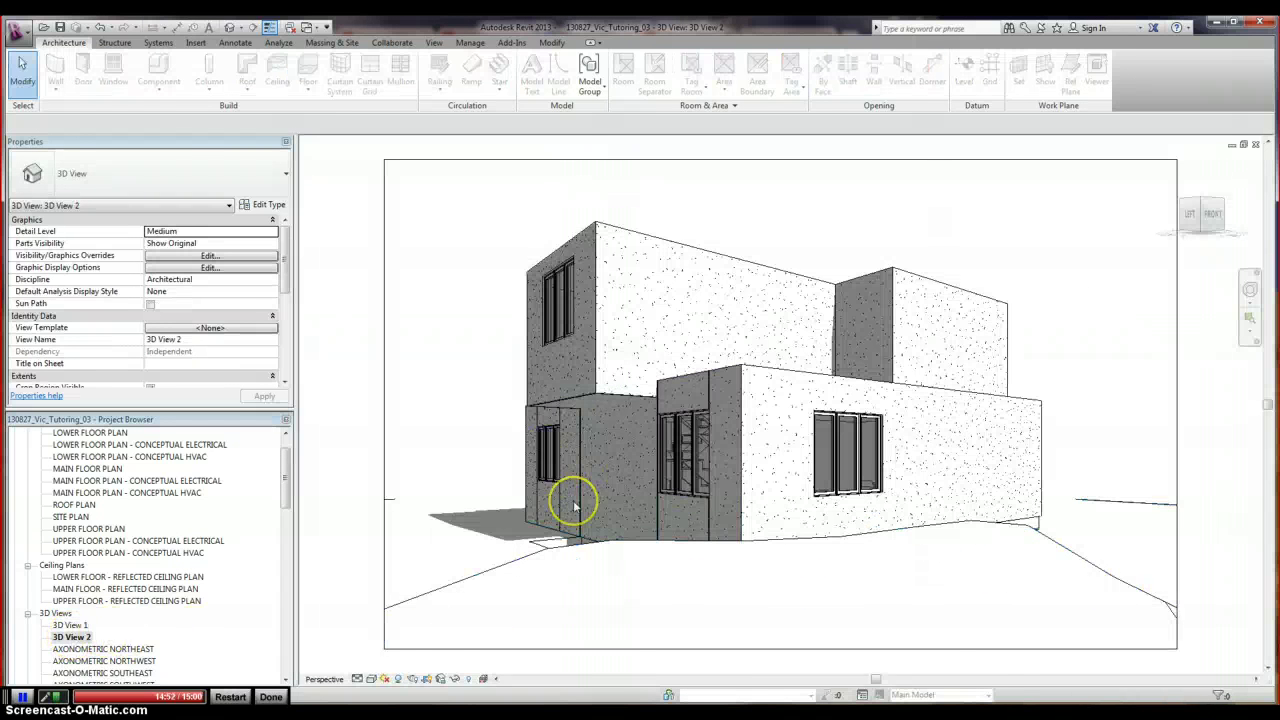